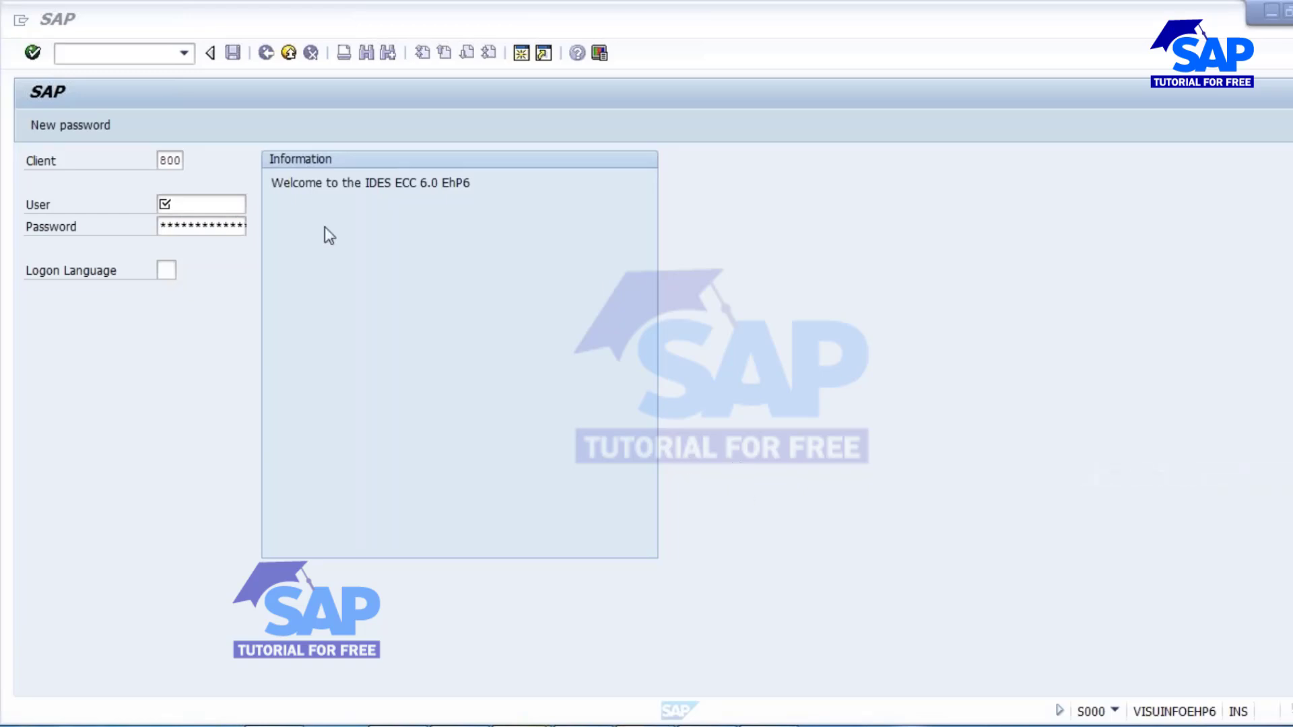
# Log on to client 800 with the saved user name and the account password.
pyautogui.click(219, 206)
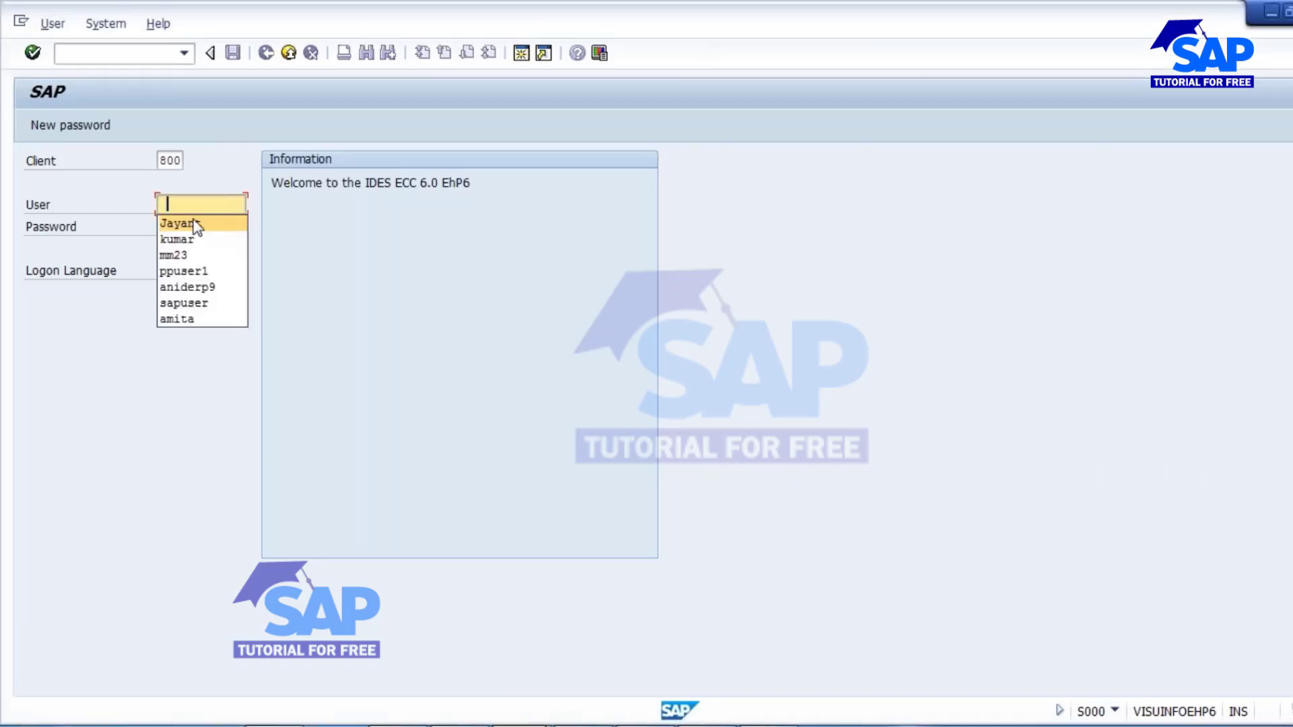
pyautogui.click(192, 221)
pyautogui.press('Tab')
pyautogui.write('**')
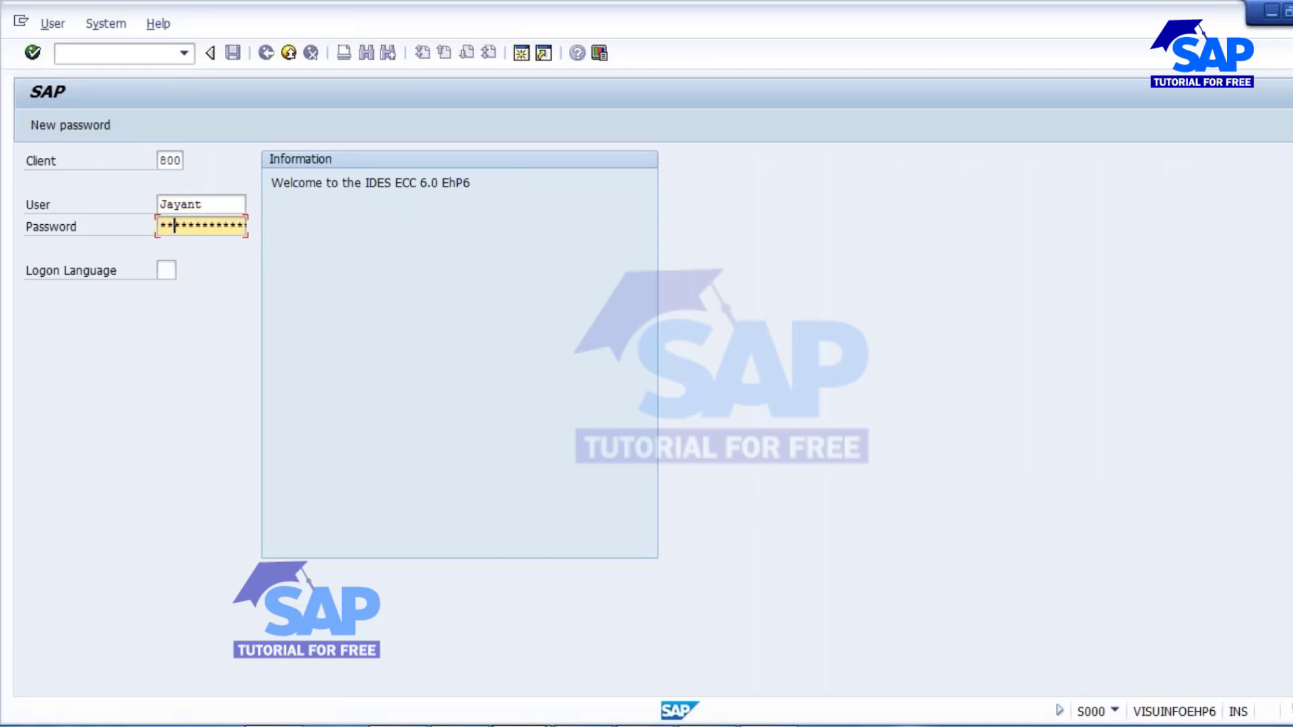
pyautogui.write('****')
pyautogui.press('Return')
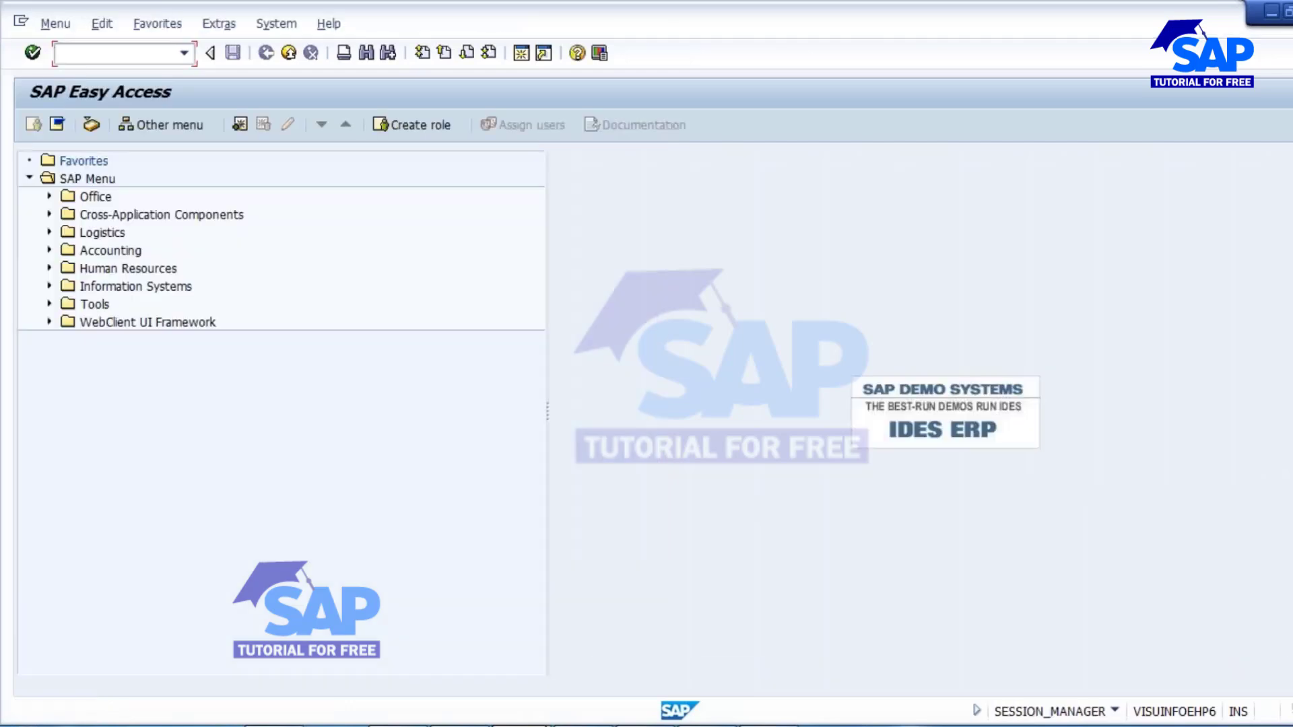
# Run the MM60 materials list for plant 1000 and material type FERT, limited to materials created by the logged-on user.
pyautogui.write('mm60')
pyautogui.press('Return')
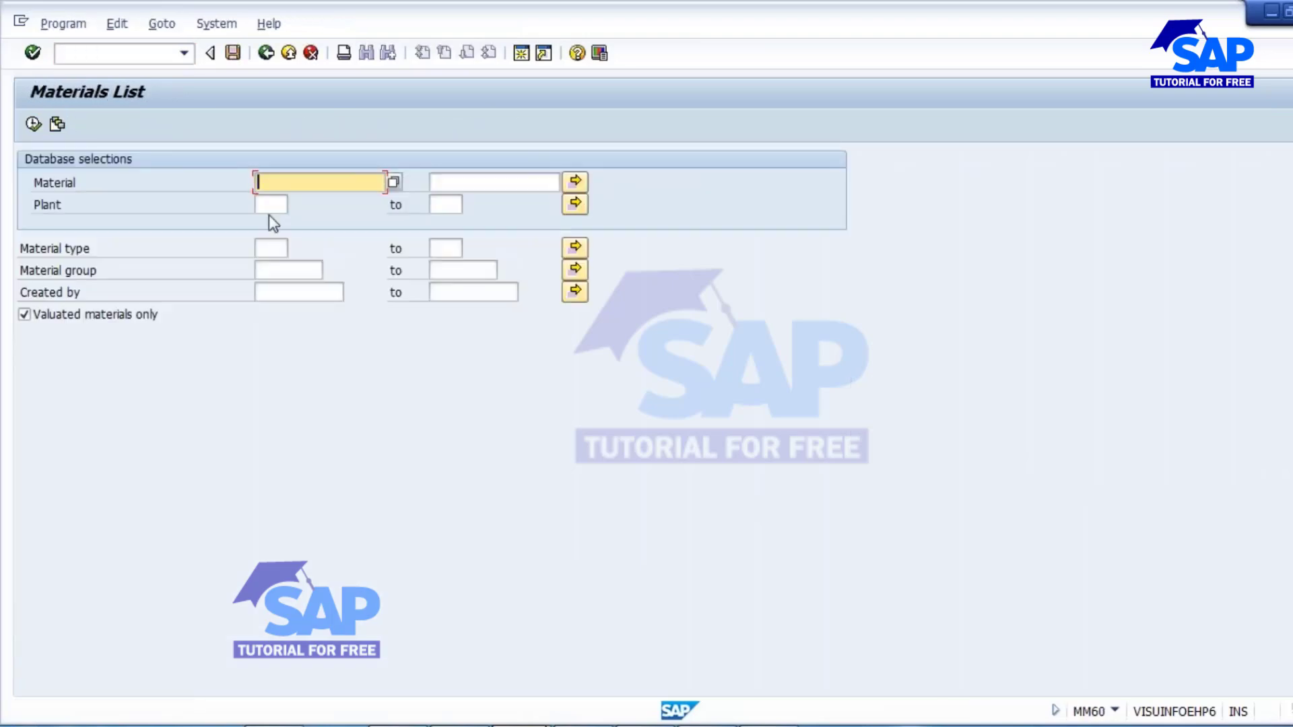
pyautogui.click(272, 205)
pyautogui.click(273, 228)
pyautogui.click(282, 252)
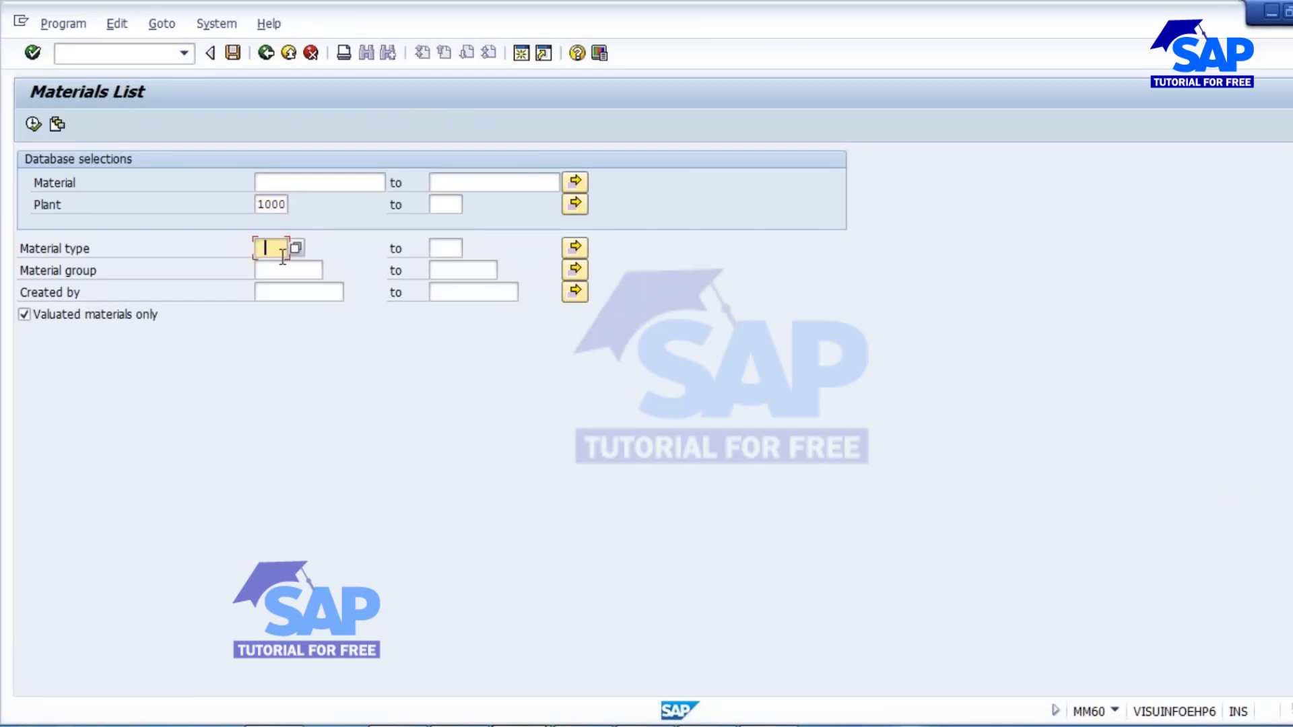
pyautogui.click(279, 264)
pyautogui.click(258, 292)
pyautogui.click(280, 310)
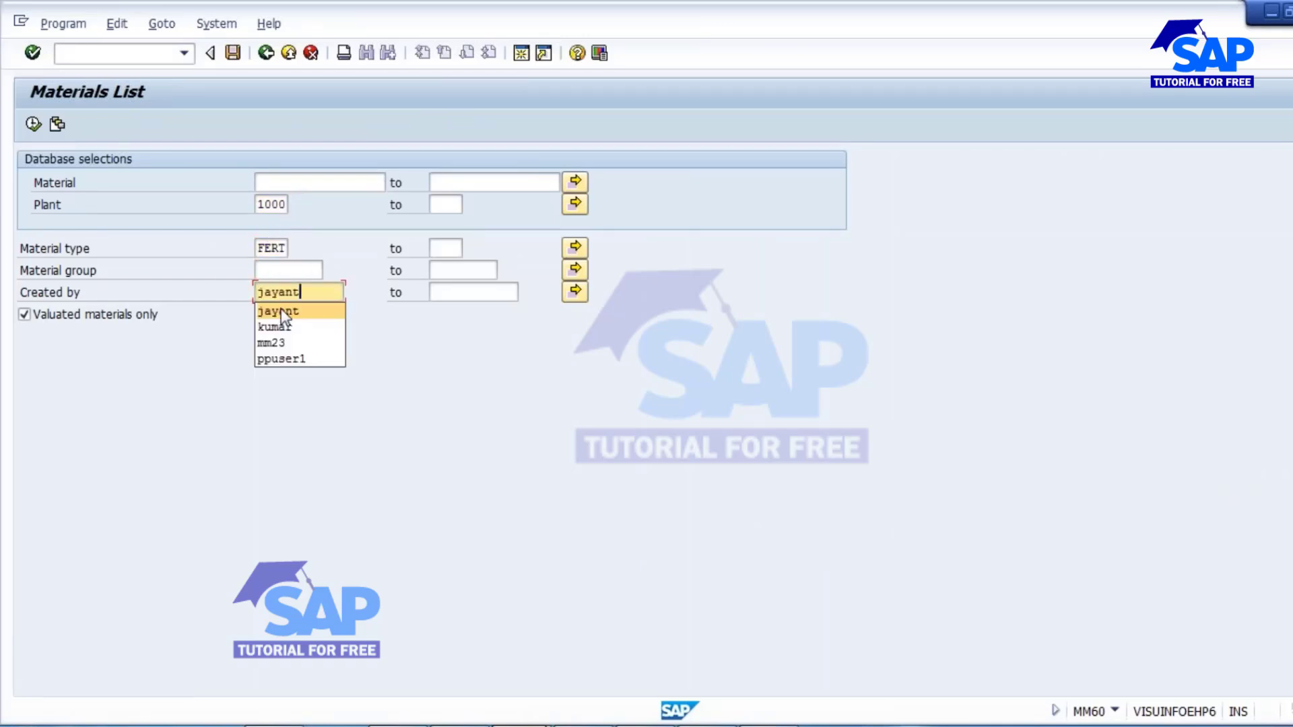
pyautogui.click(28, 126)
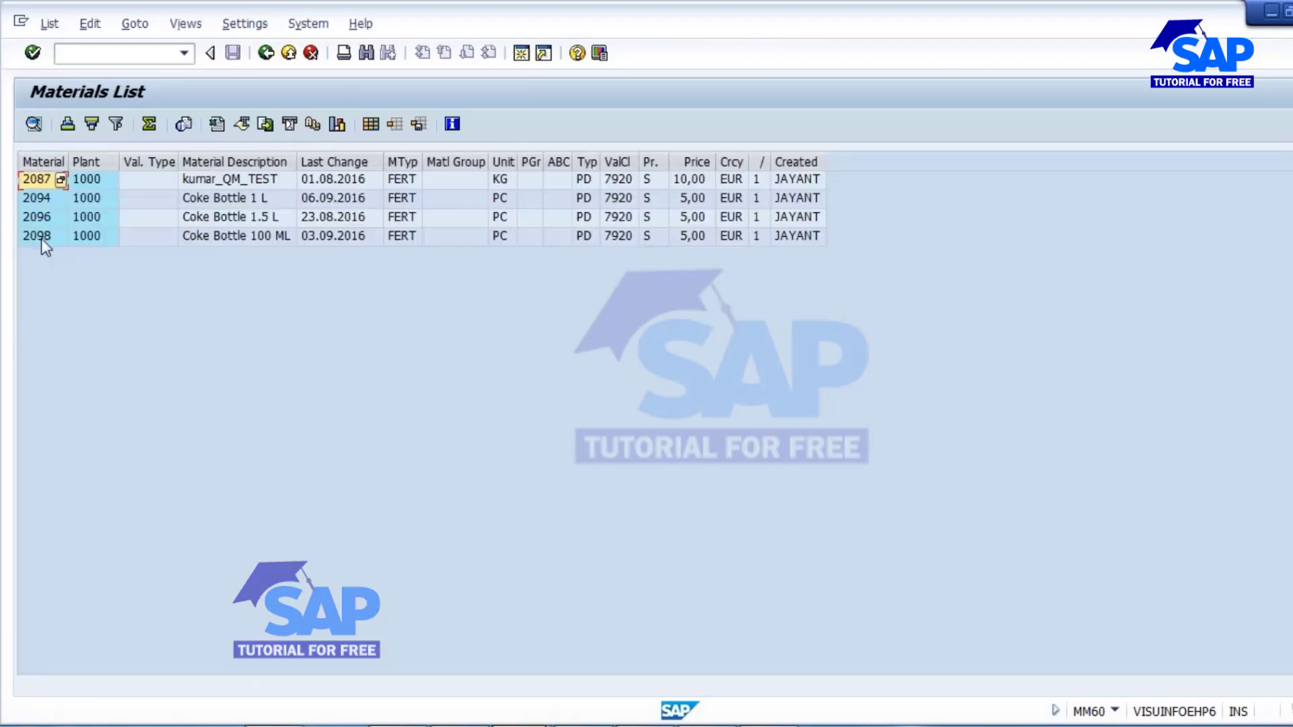
# Open the MD04 stock/requirements list in a new session for material 2094 in plant 1000.
pyautogui.click(41, 199)
pyautogui.click(522, 53)
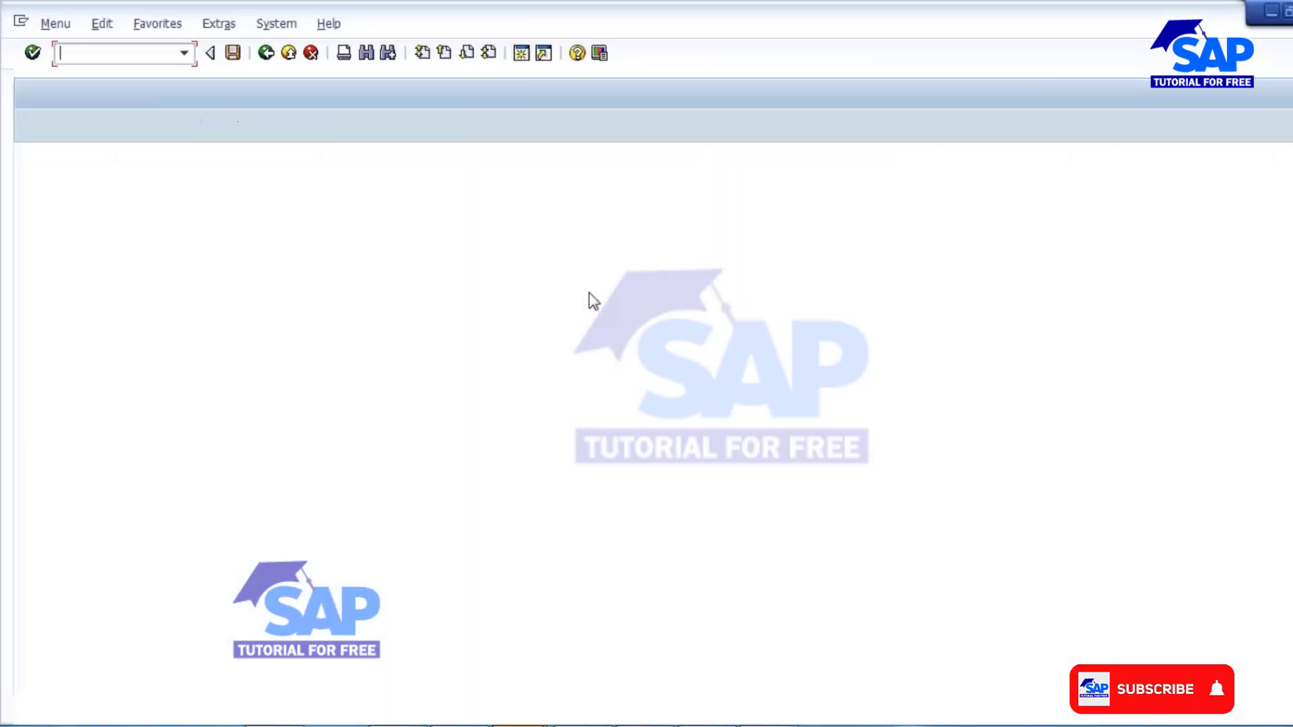
pyautogui.write('mm')
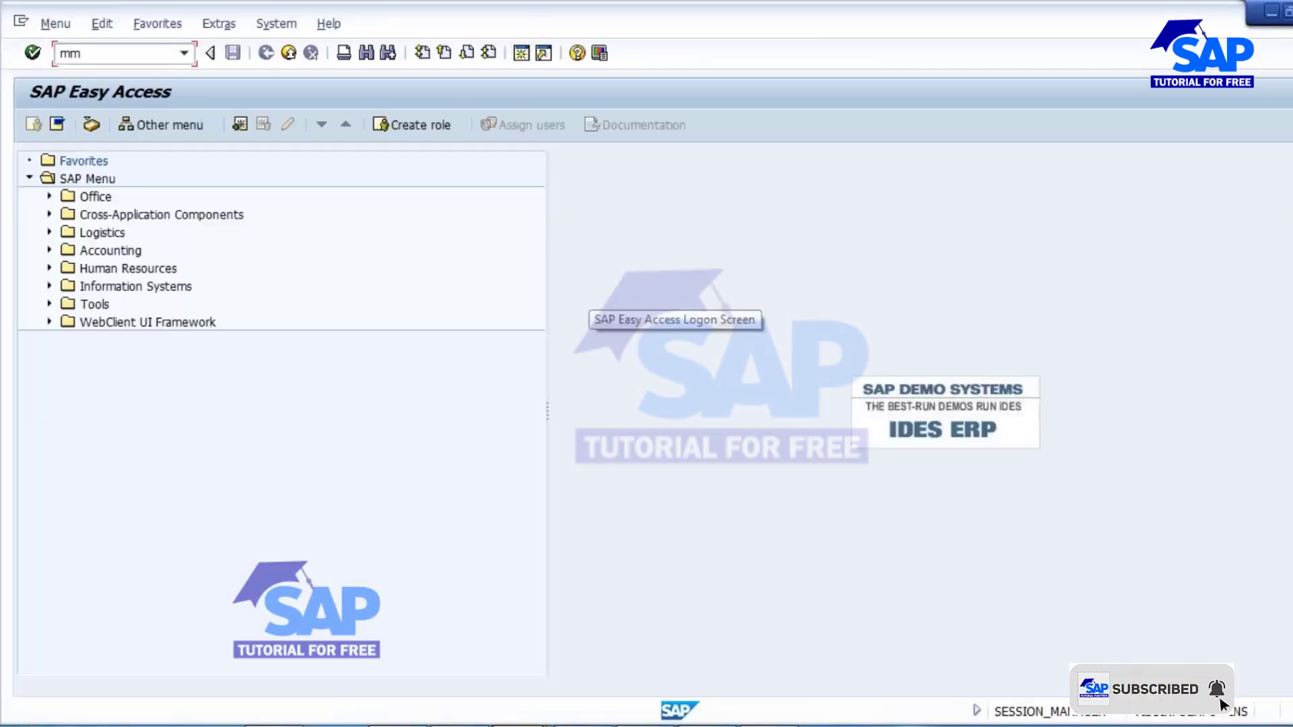
pyautogui.press('BackSpace')
pyautogui.write('d04')
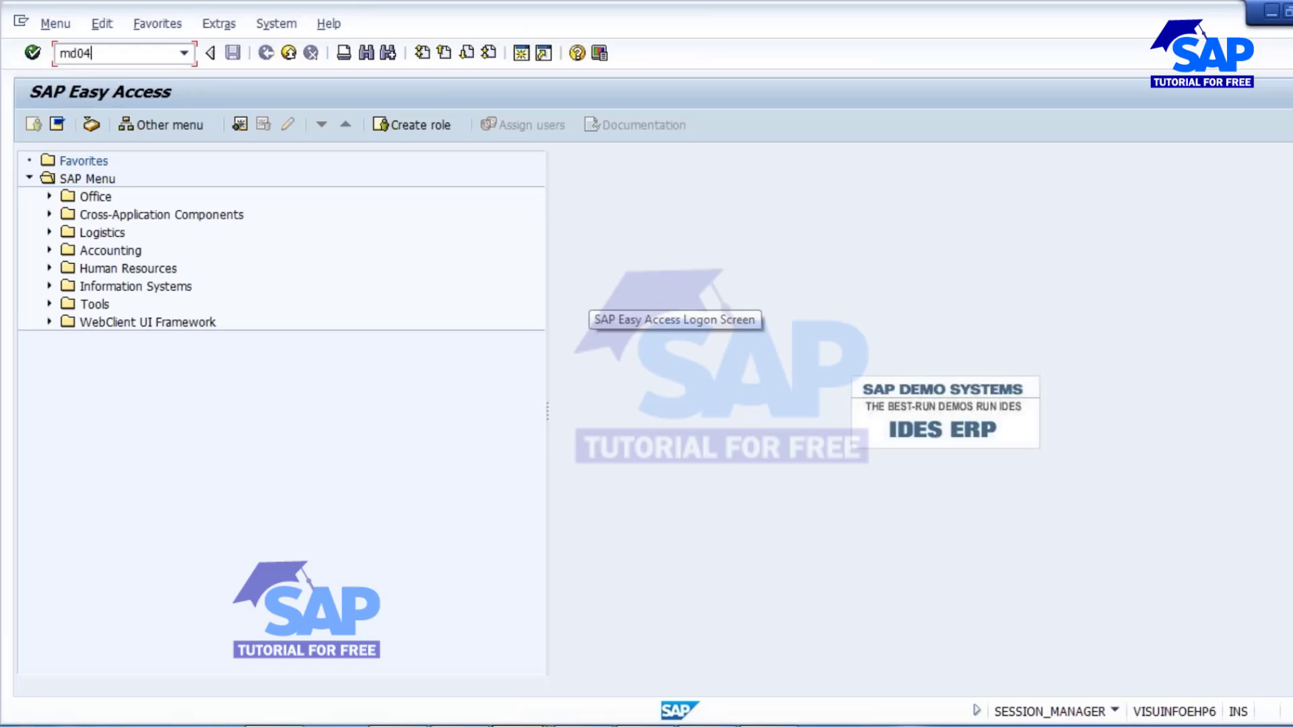
pyautogui.press('Return')
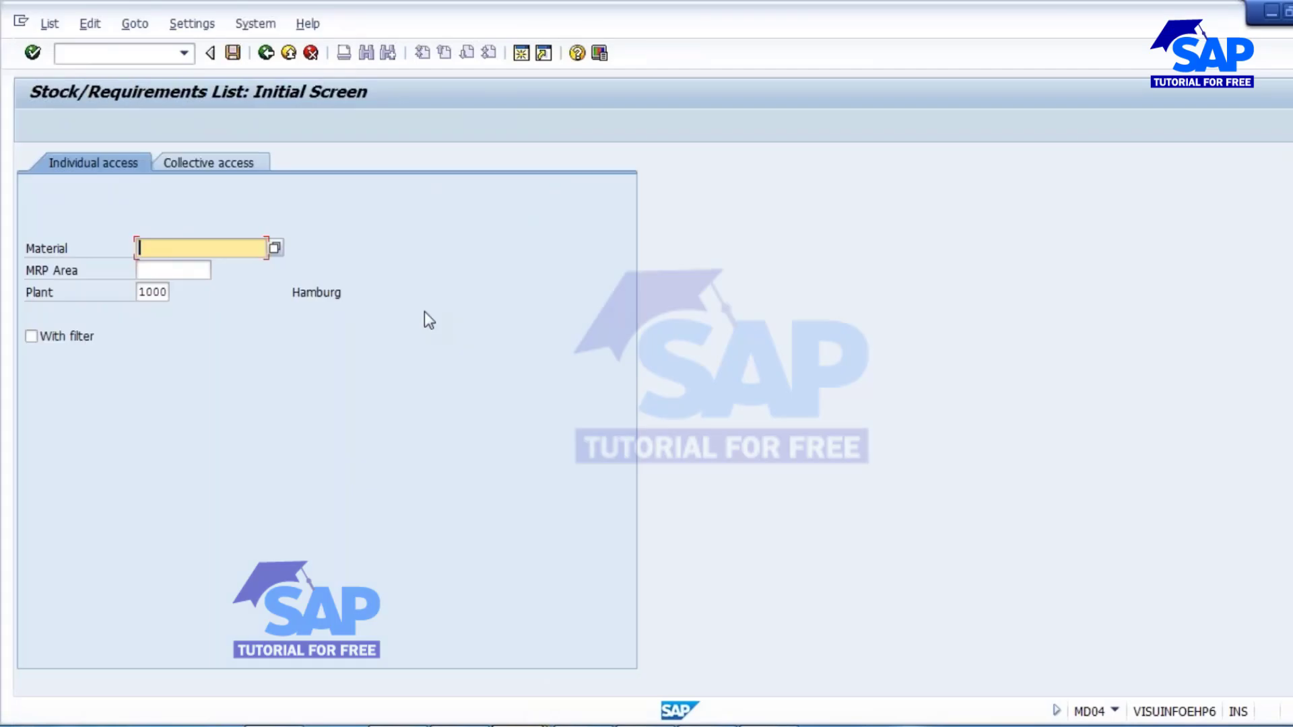
pyautogui.write('2094')
pyautogui.press('Return')
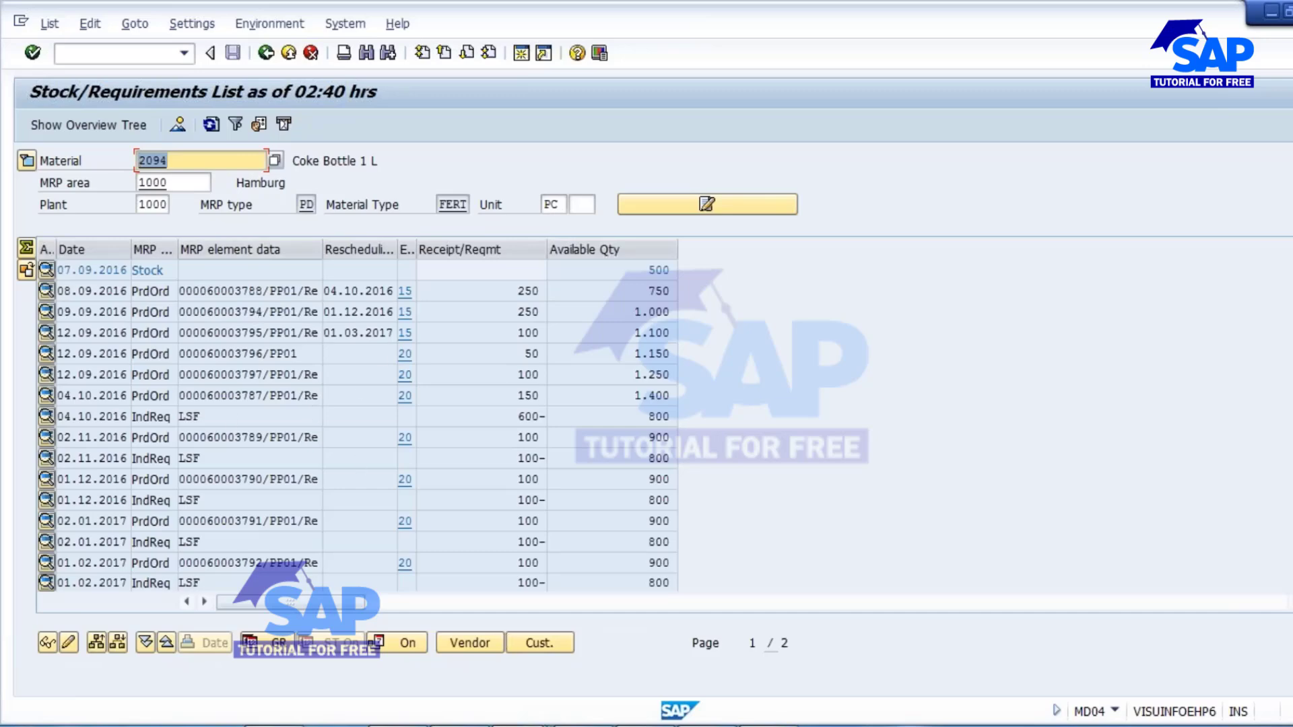
# Switch to the Notepad notes and add a line reading "Released" above the order header confirmation line.
pyautogui.hotkey('alt', 'Tab')
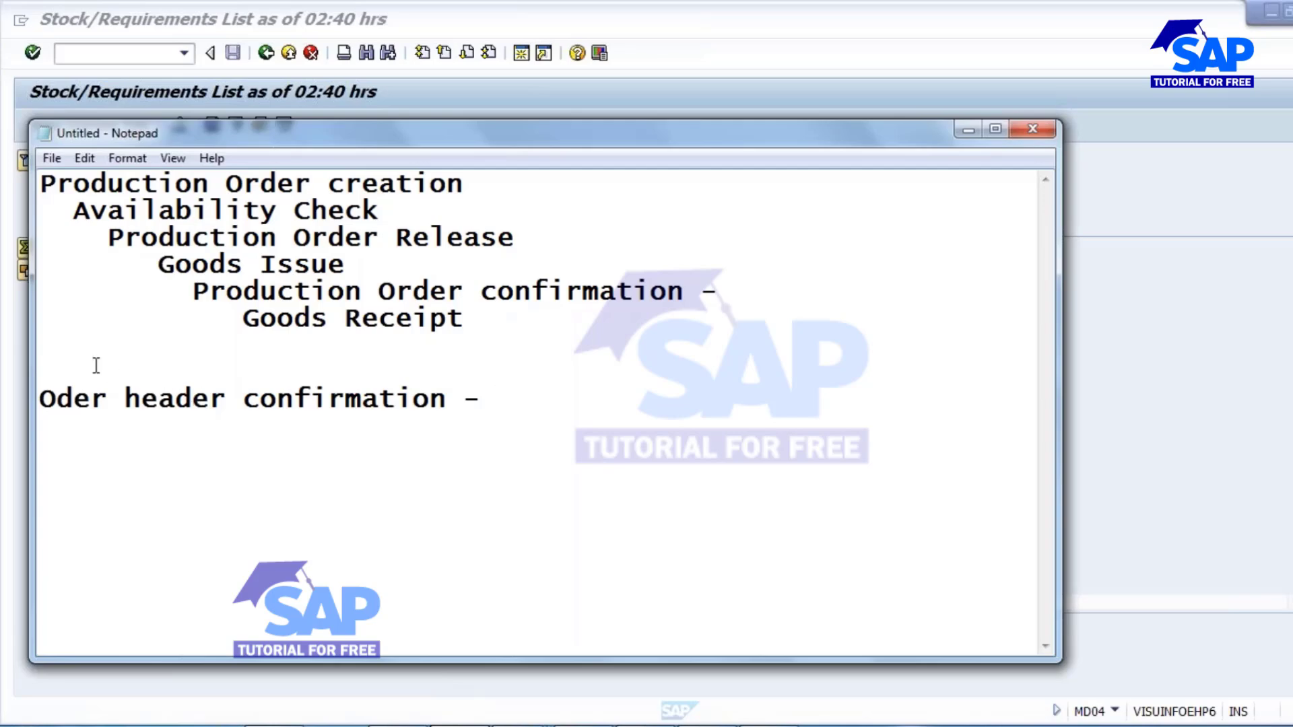
pyautogui.press('Return')
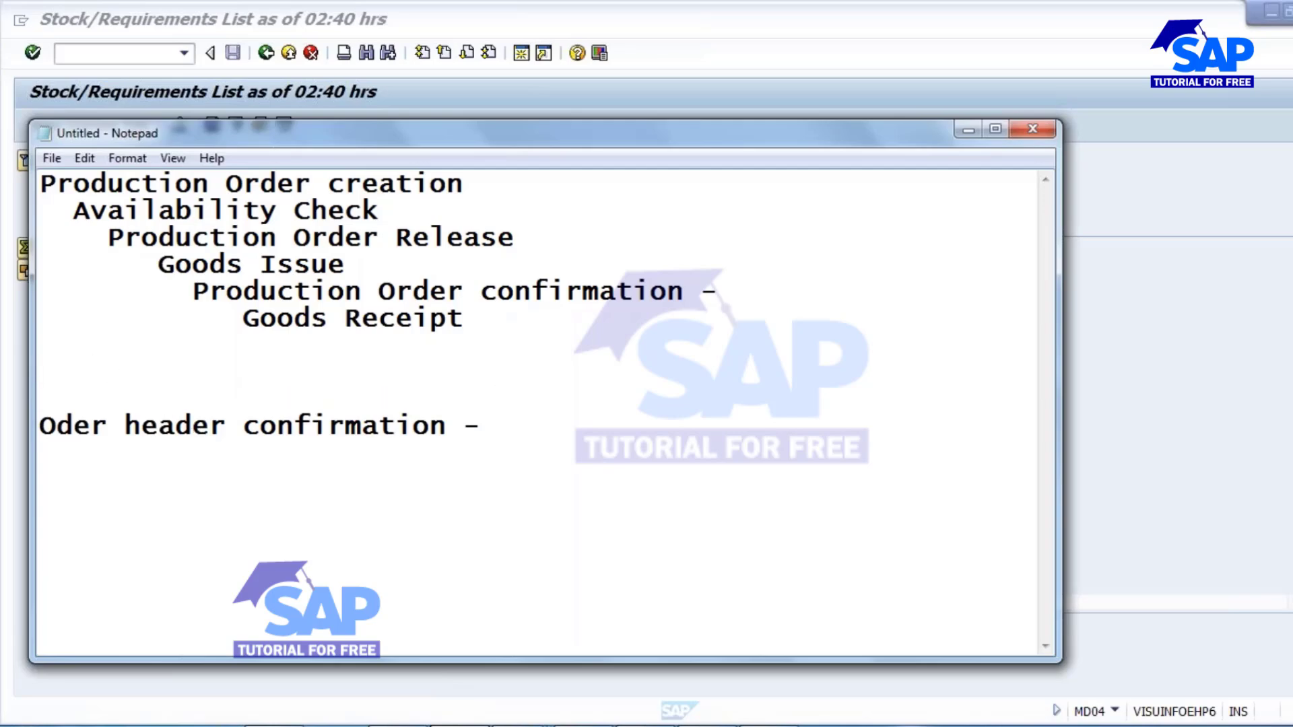
pyautogui.write('Released')
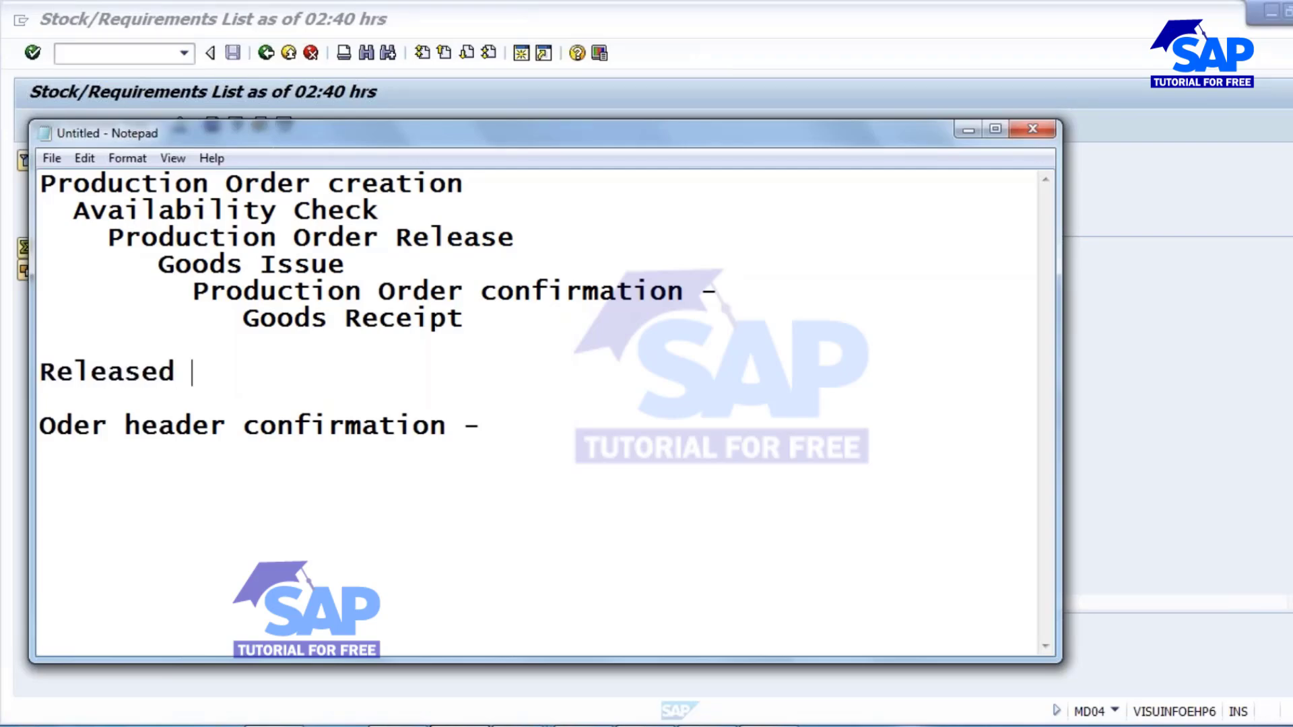
pyautogui.moveTo(40, 373); pyautogui.dragTo(194, 375)
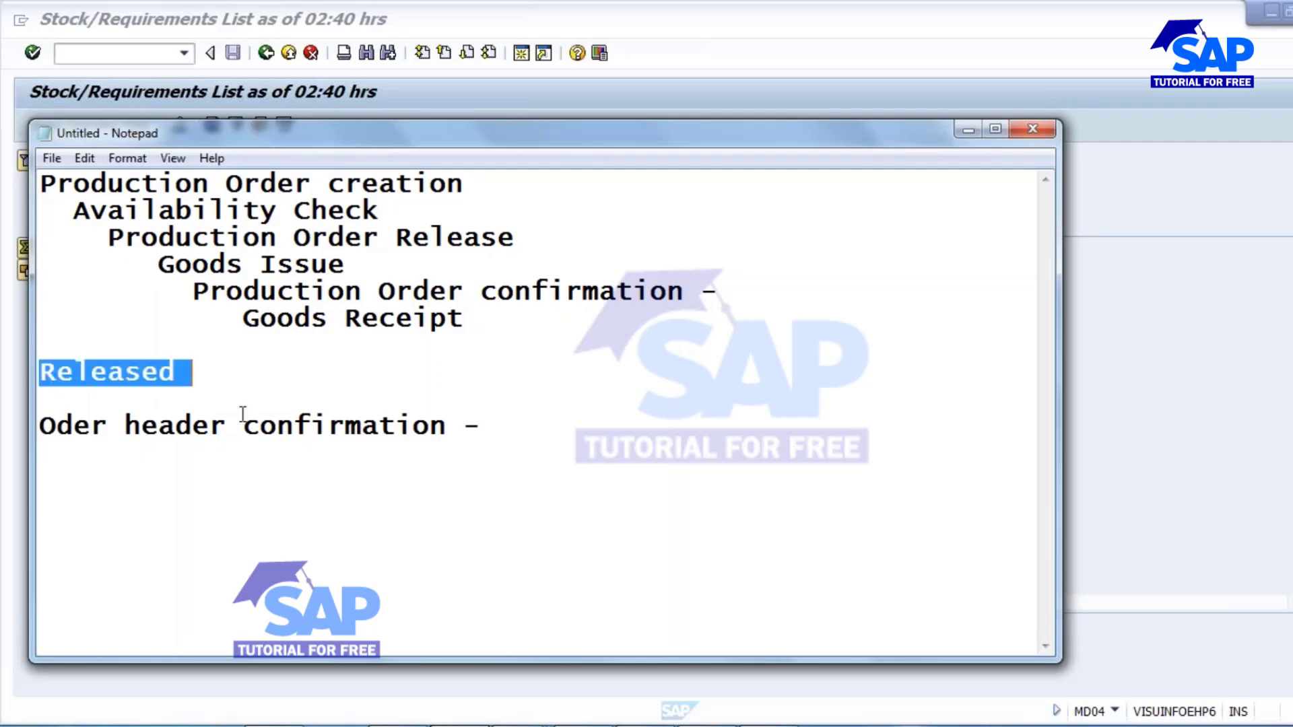
pyautogui.click(143, 374)
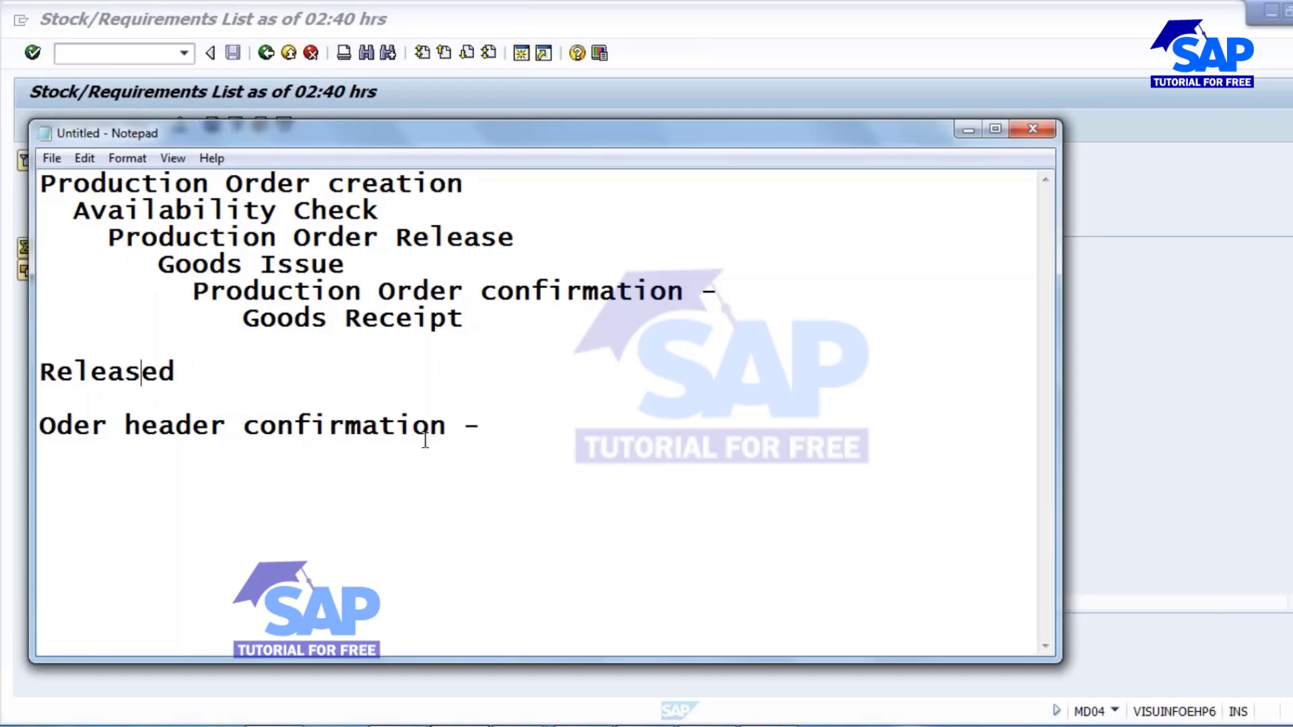
pyautogui.click(312, 424)
# Switch back to the stock/requirements list and copy the number of the production order dated 08.09.2016.
pyautogui.hotkey('alt', 'Tab')
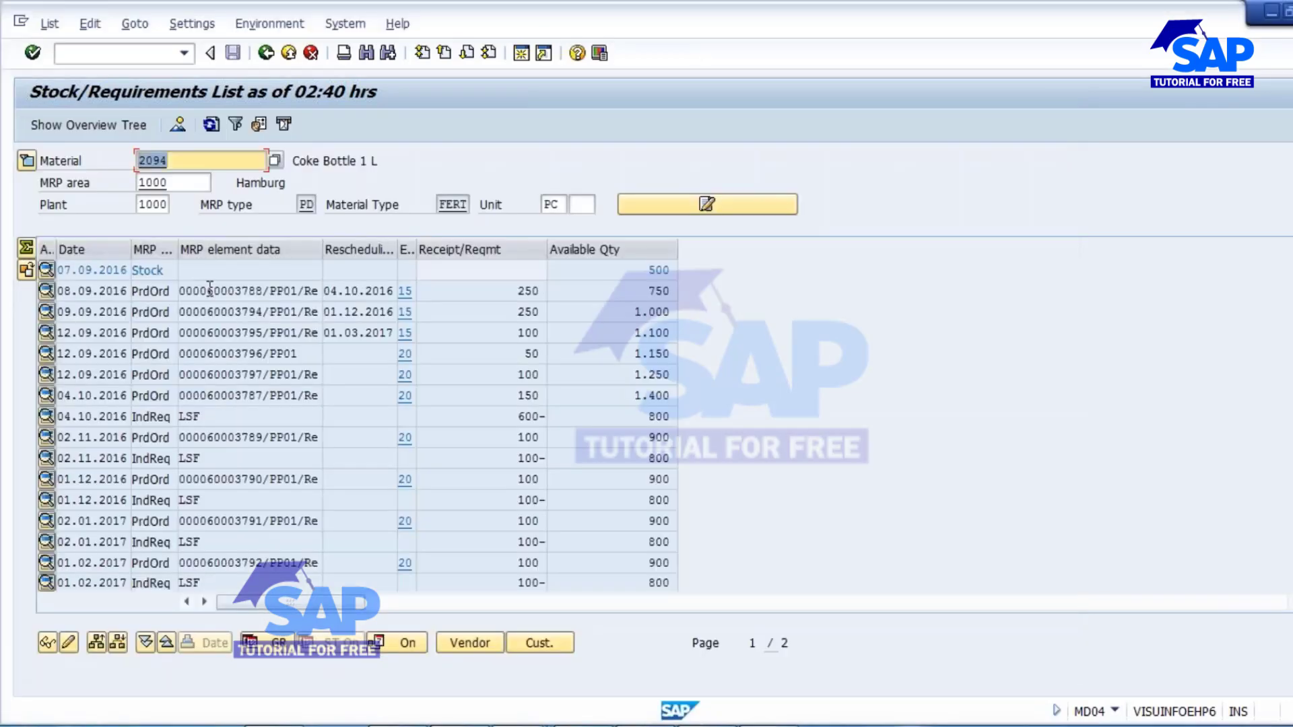
pyautogui.moveTo(207, 290); pyautogui.dragTo(263, 291)
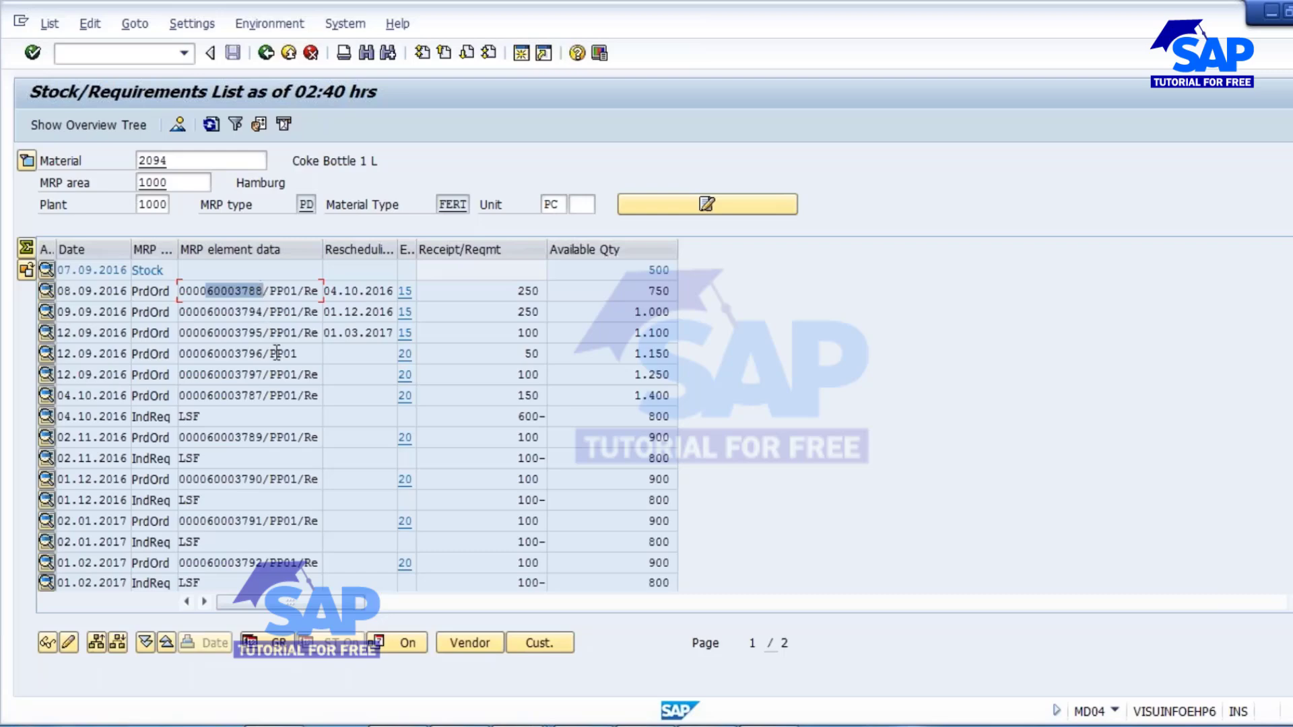
pyautogui.hotkey('ctrl', 'c')
# In the SAP Easy Access session, open CO15 - For Order under Logistics > Production > Shop Floor Control > Confirmation > Enter.
pyautogui.hotkey('alt', 'Tab')
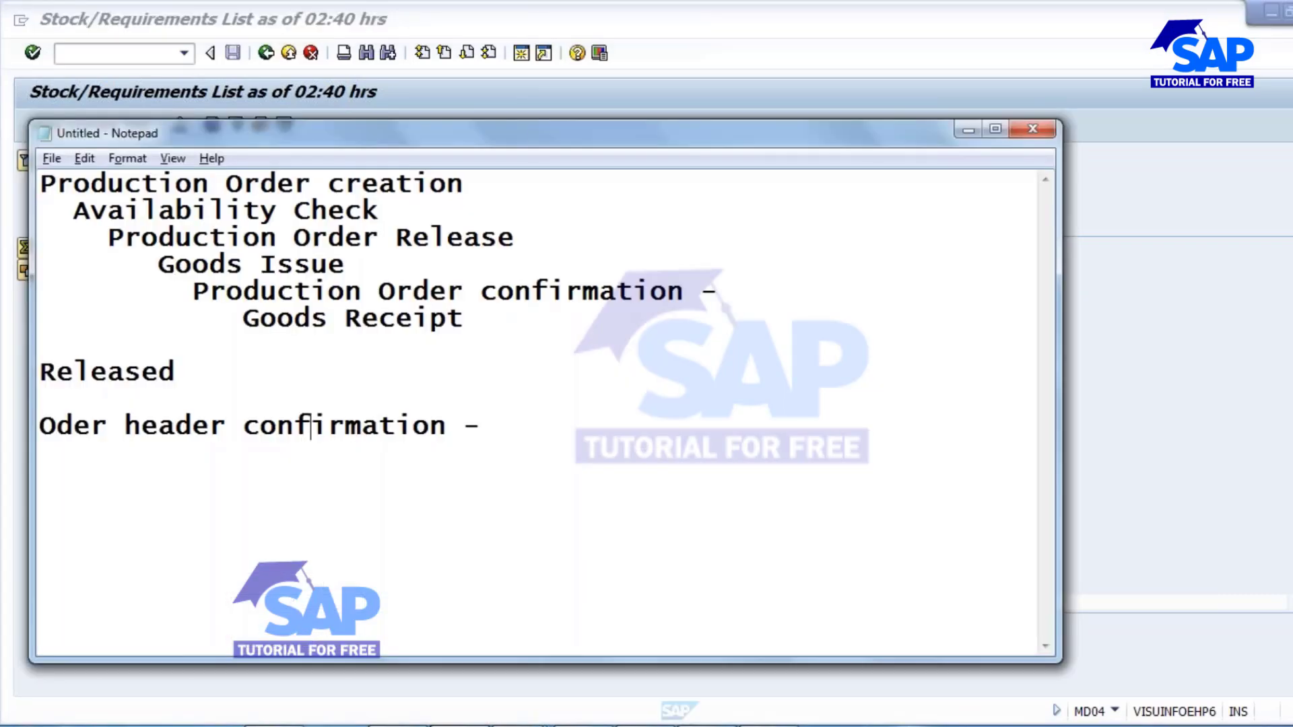
pyautogui.hotkey('alt', 'Tab')
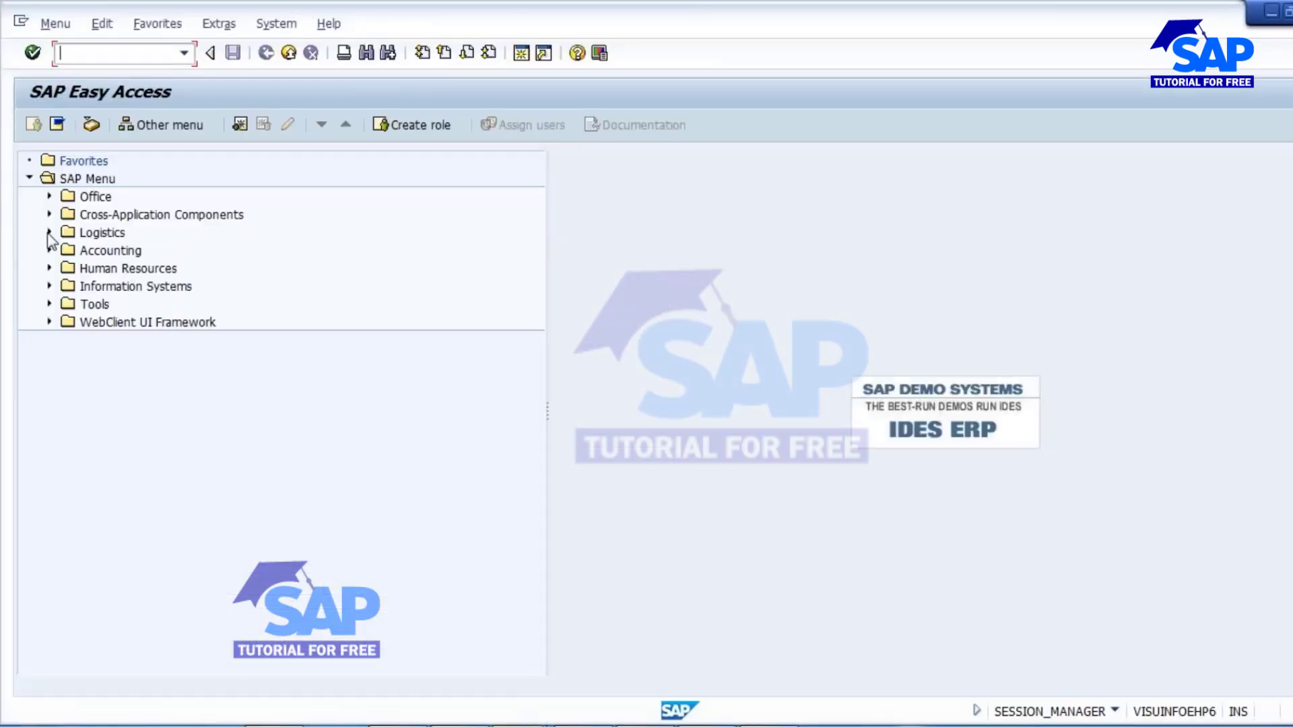
pyautogui.click(48, 233)
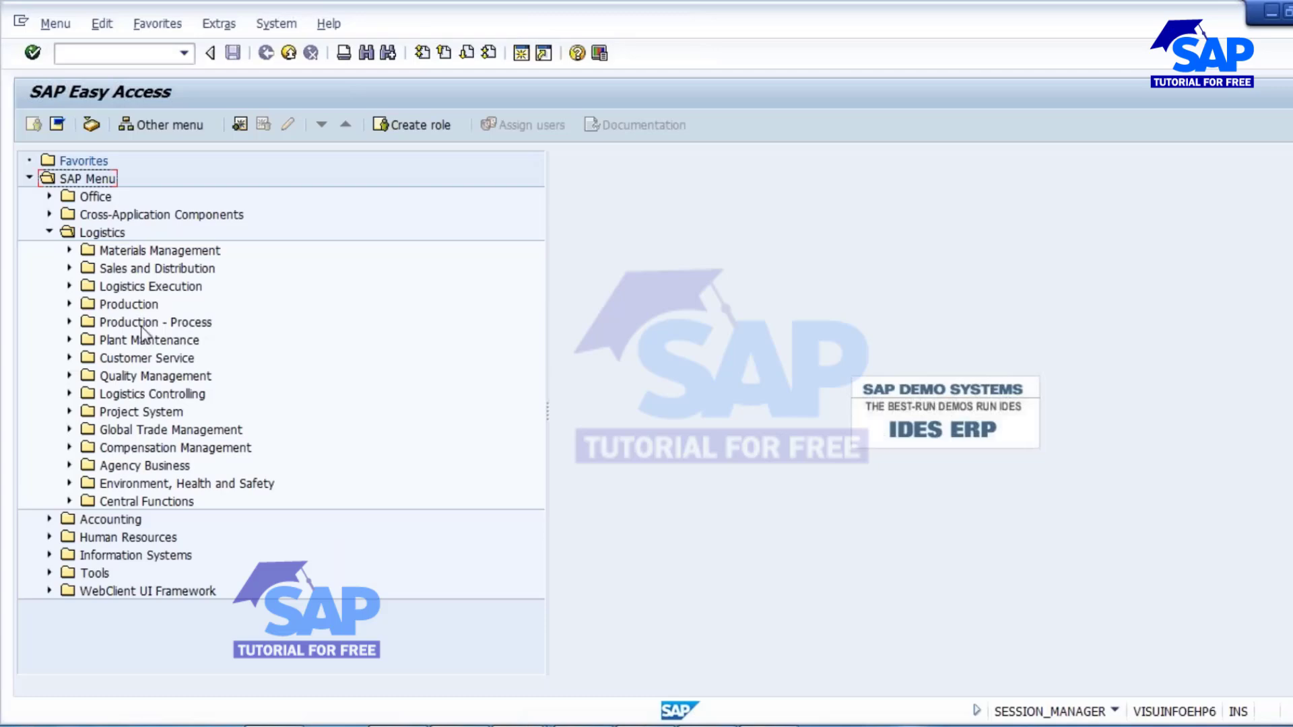
pyautogui.click(69, 305)
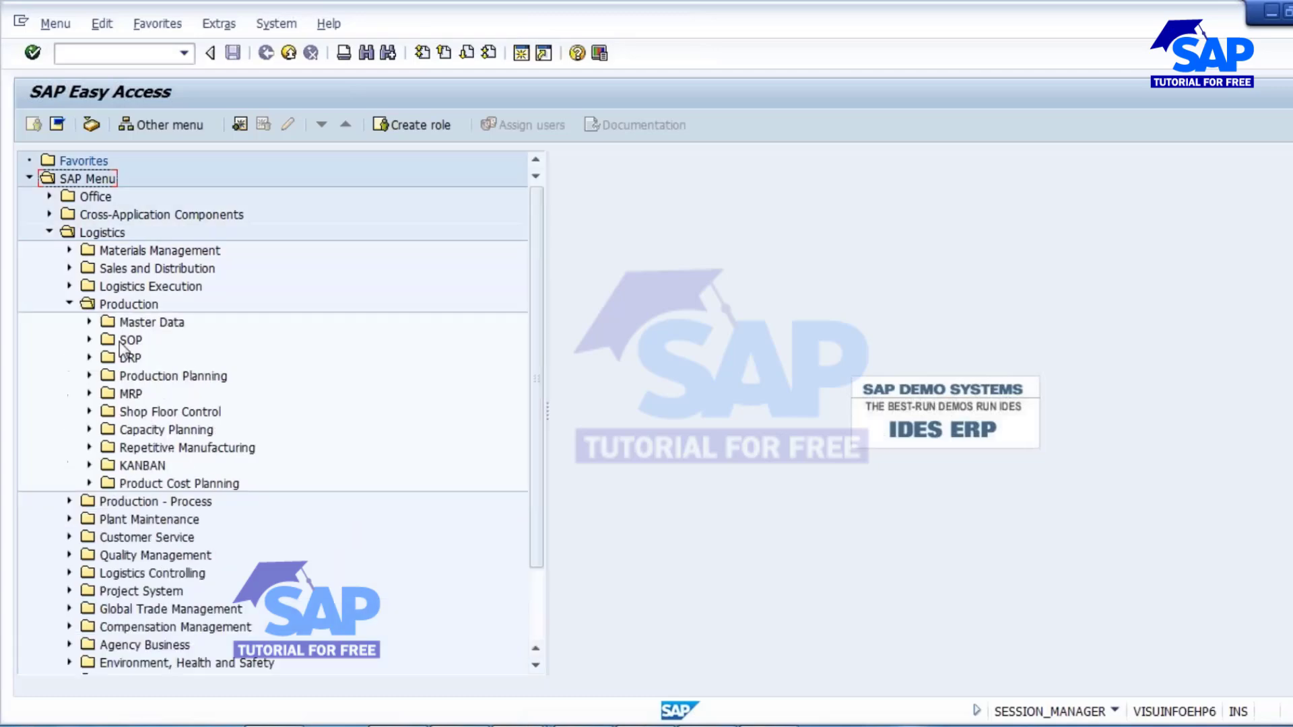
pyautogui.click(90, 412)
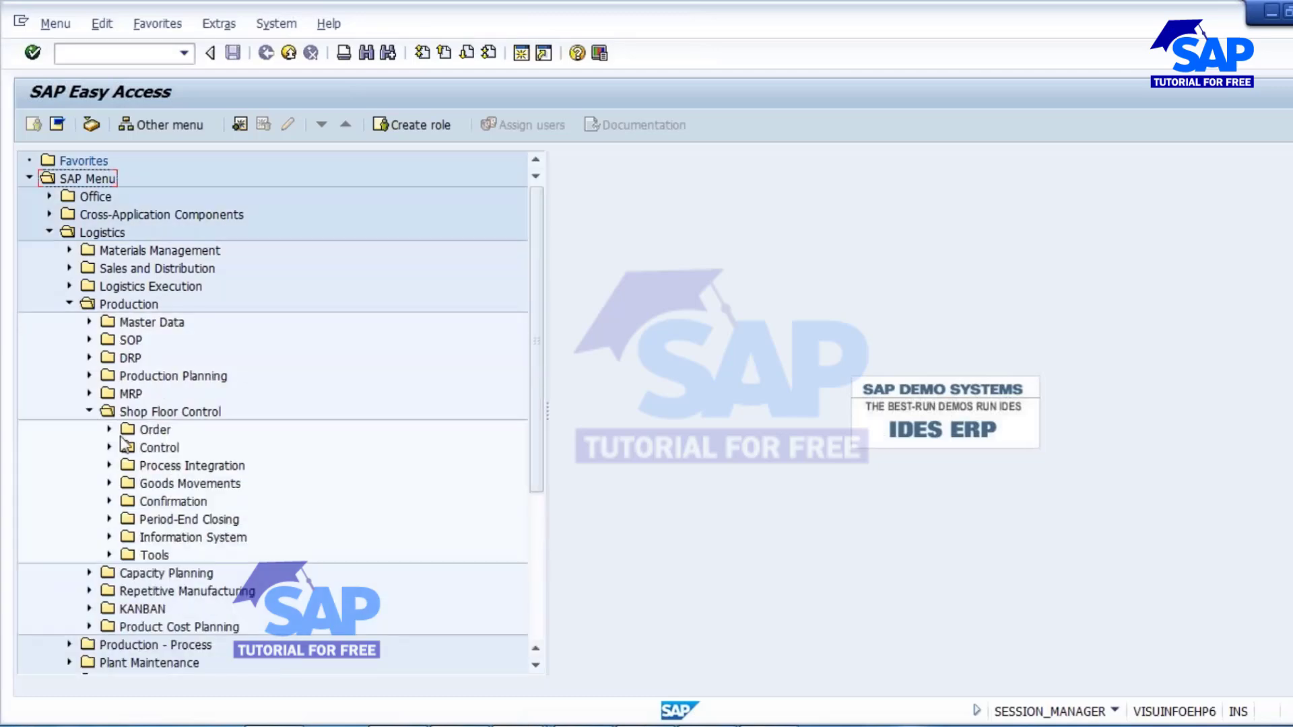
pyautogui.click(109, 502)
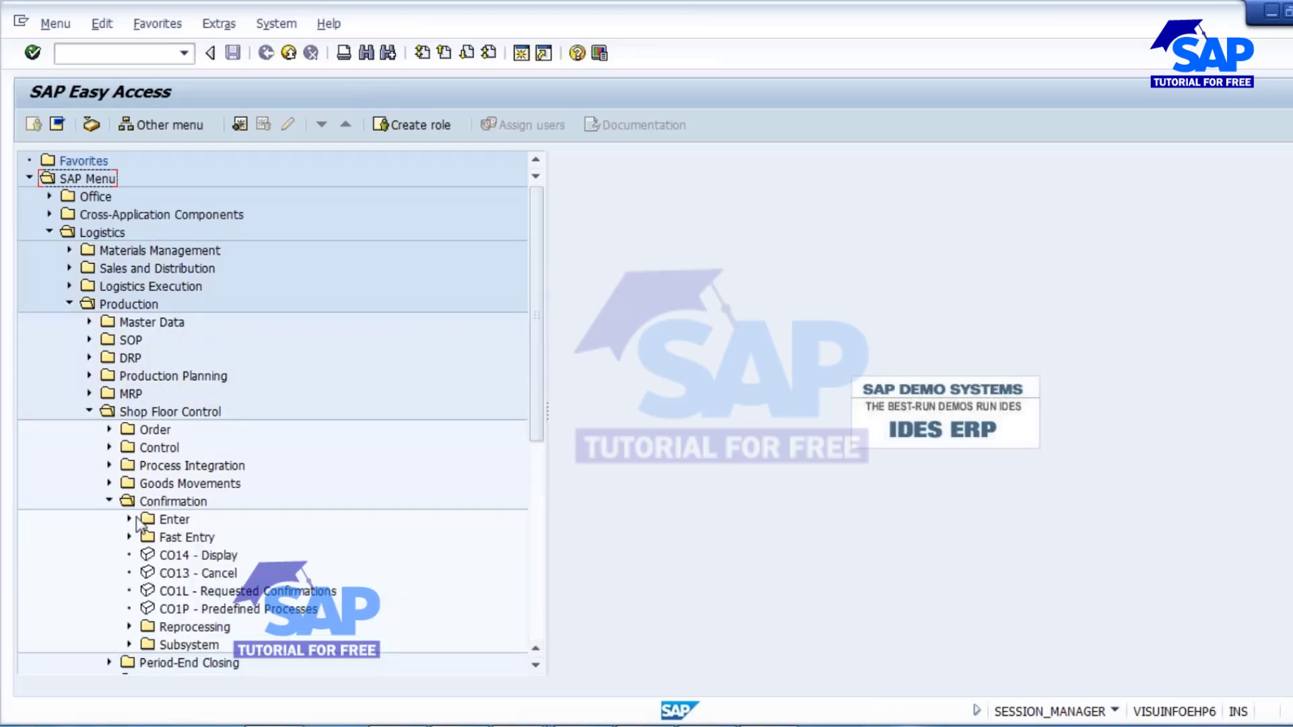
pyautogui.click(128, 520)
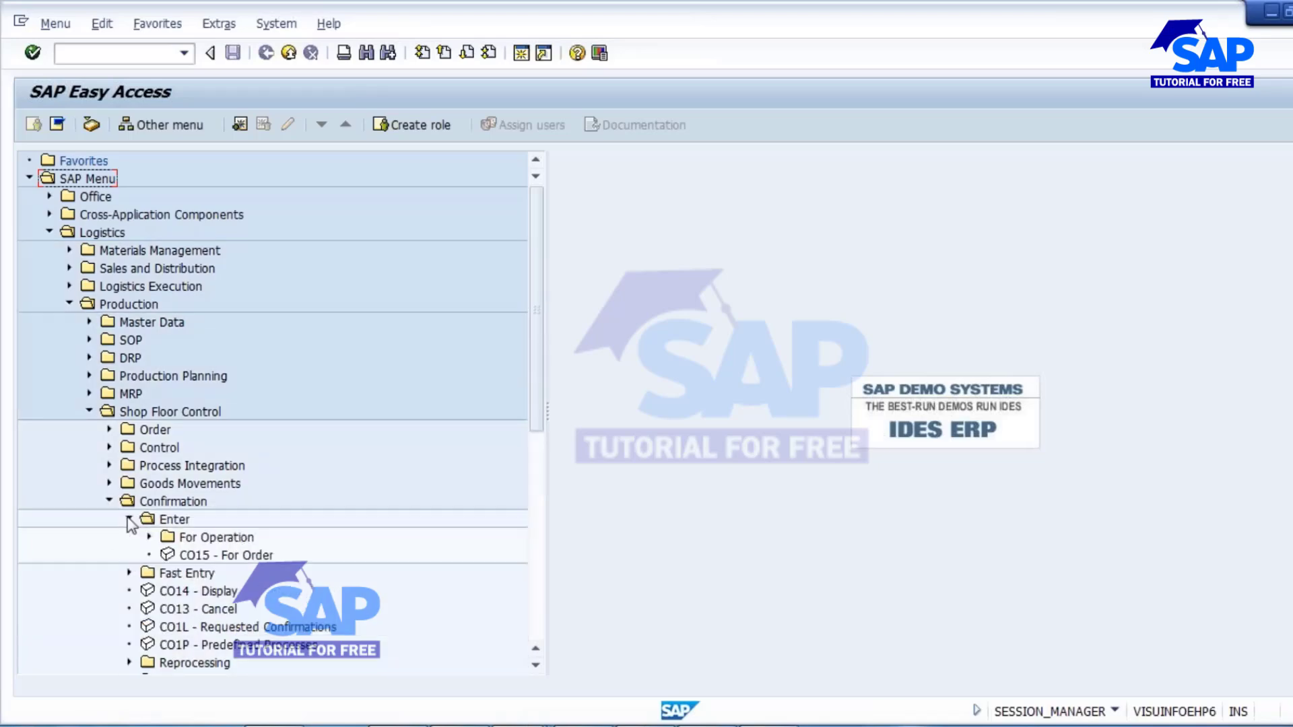
pyautogui.doubleClick(232, 556)
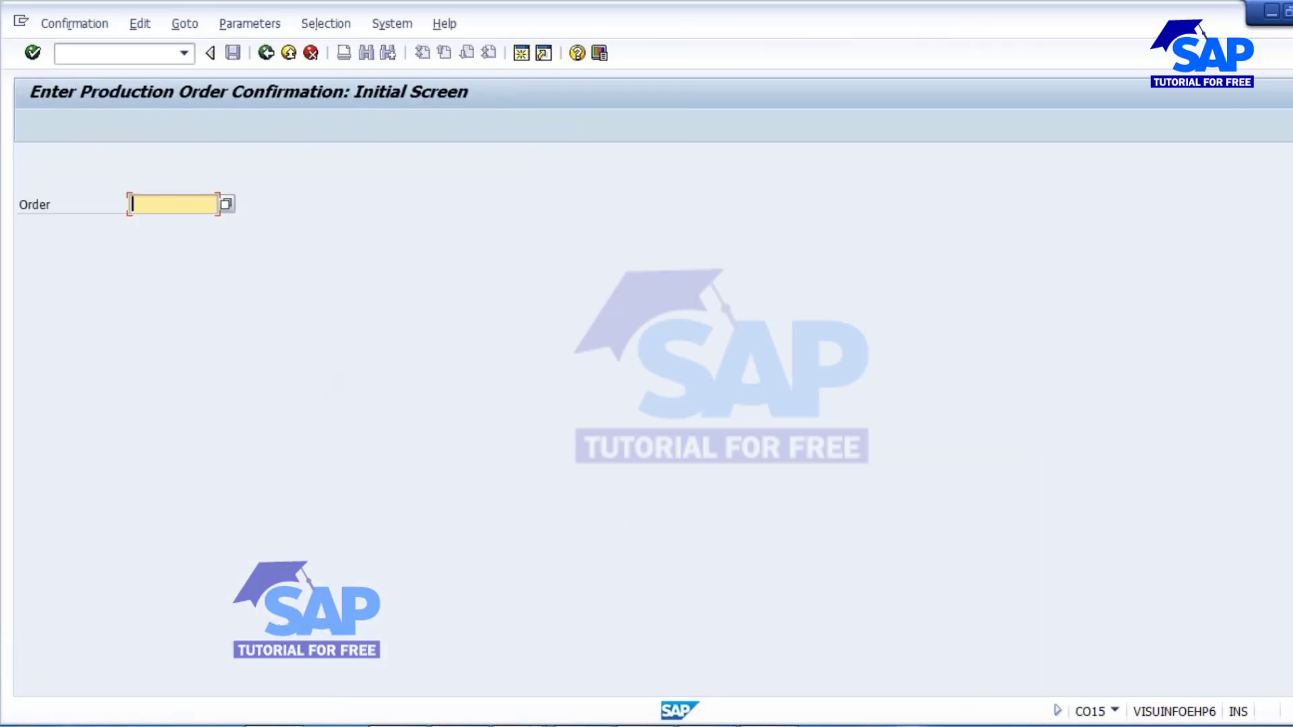
# Switch to the Notepad notes and add "CO15/" after the Production Order confirmation entry.
pyautogui.click(460, 726)
pyautogui.click(750, 301)
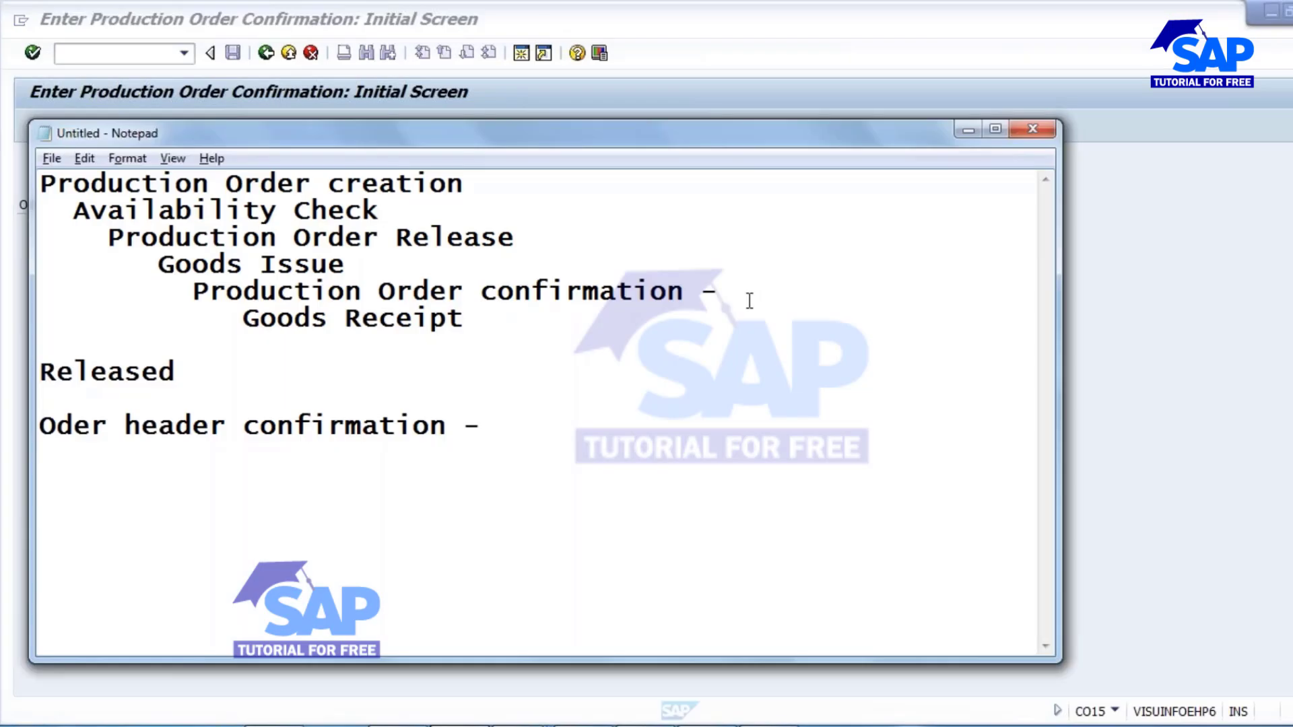
pyautogui.write('CO15/')
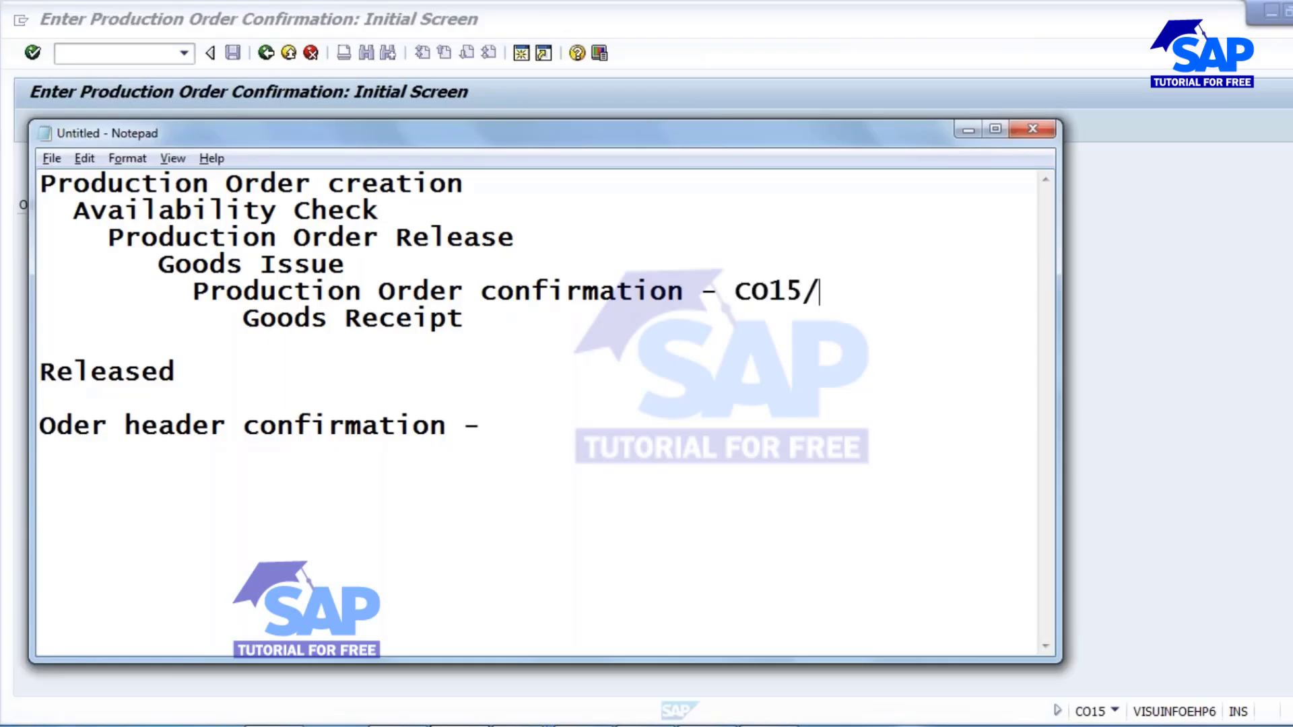
# Switch back to the CO15 screen, load the copied production order number and check its order and material fields.
pyautogui.hotkey('alt', 'Tab')
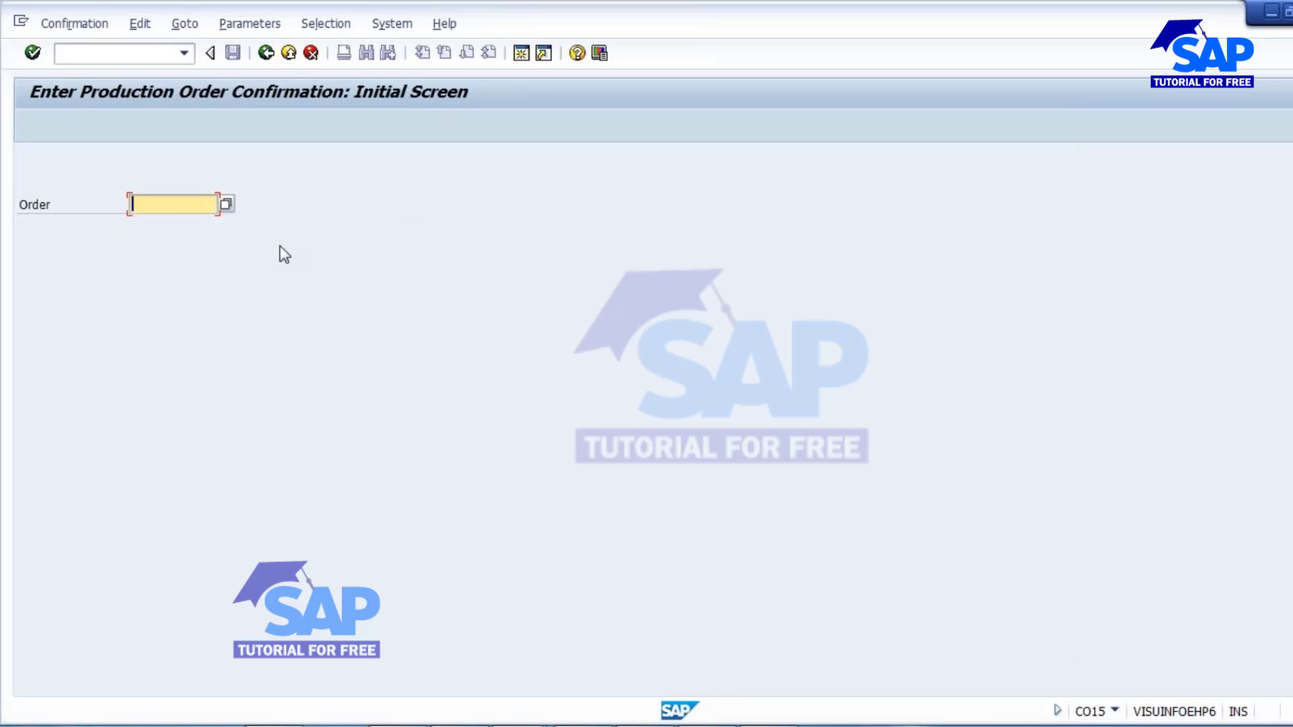
pyautogui.hotkey('ctrl', 'v')
pyautogui.press('Return')
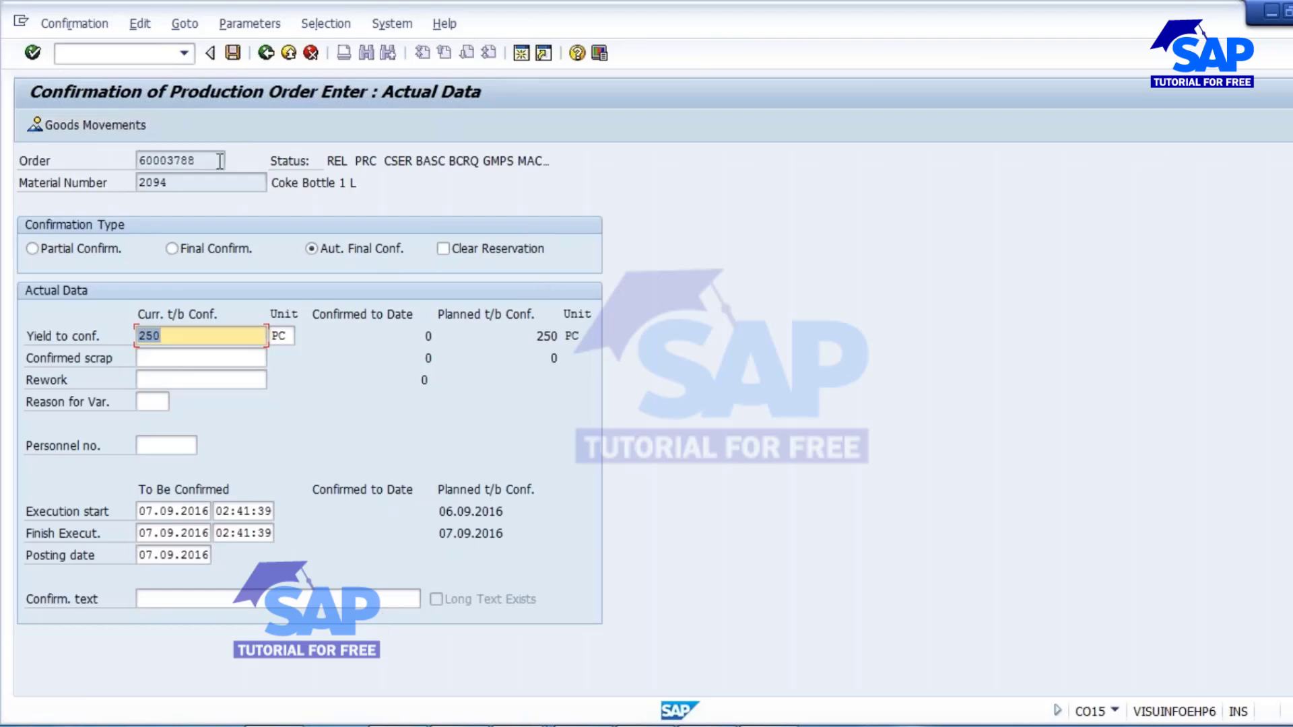
pyautogui.click(195, 160)
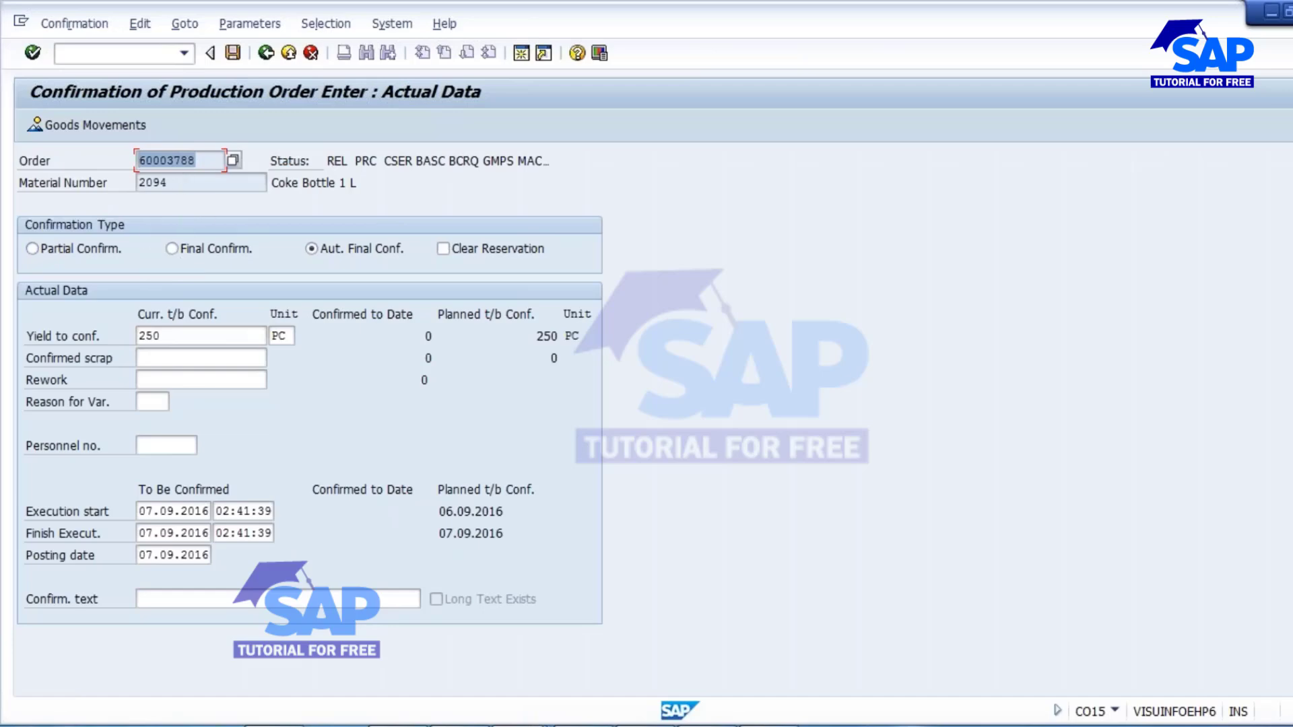
pyautogui.click(173, 187)
# Set the yield to confirm to 245 PC and the confirmed scrap to 5.
pyautogui.click(166, 332)
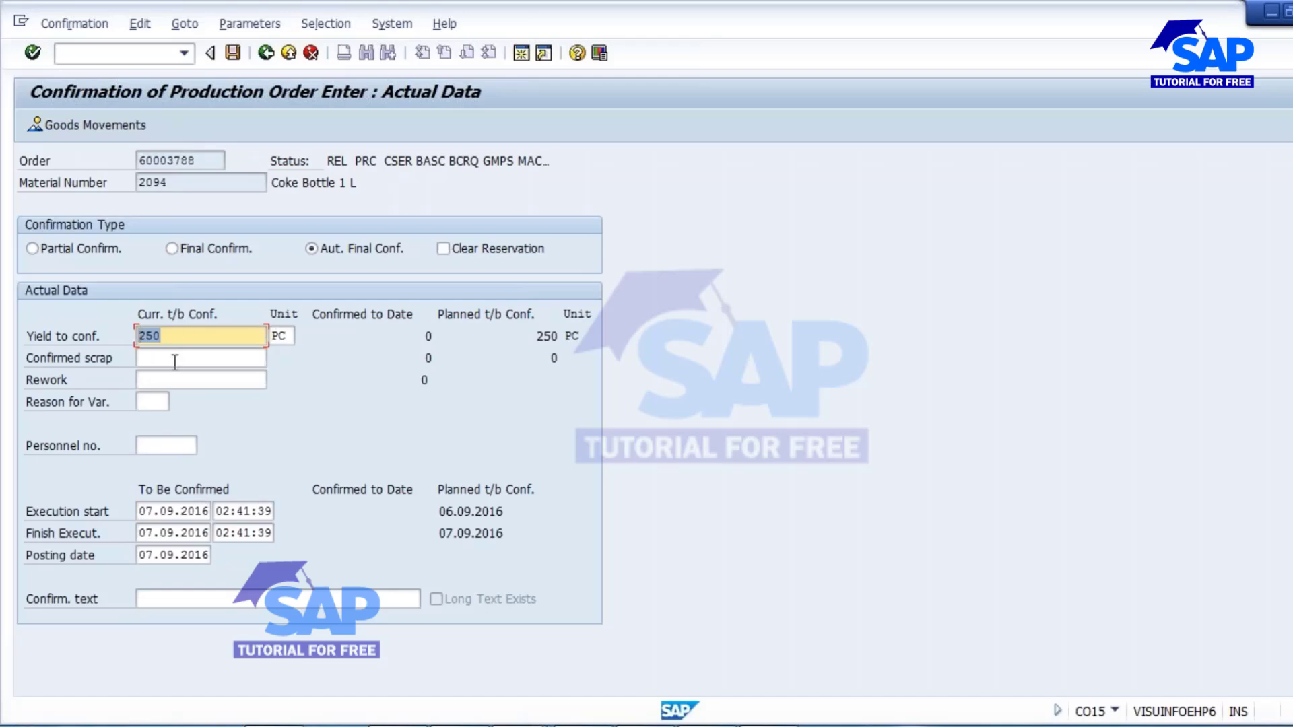
pyautogui.click(173, 333)
pyautogui.press('BackSpace')
pyautogui.press('BackSpace')
pyautogui.write('45')
pyautogui.moveTo(170, 335); pyautogui.dragTo(55, 335)
pyautogui.click(167, 358)
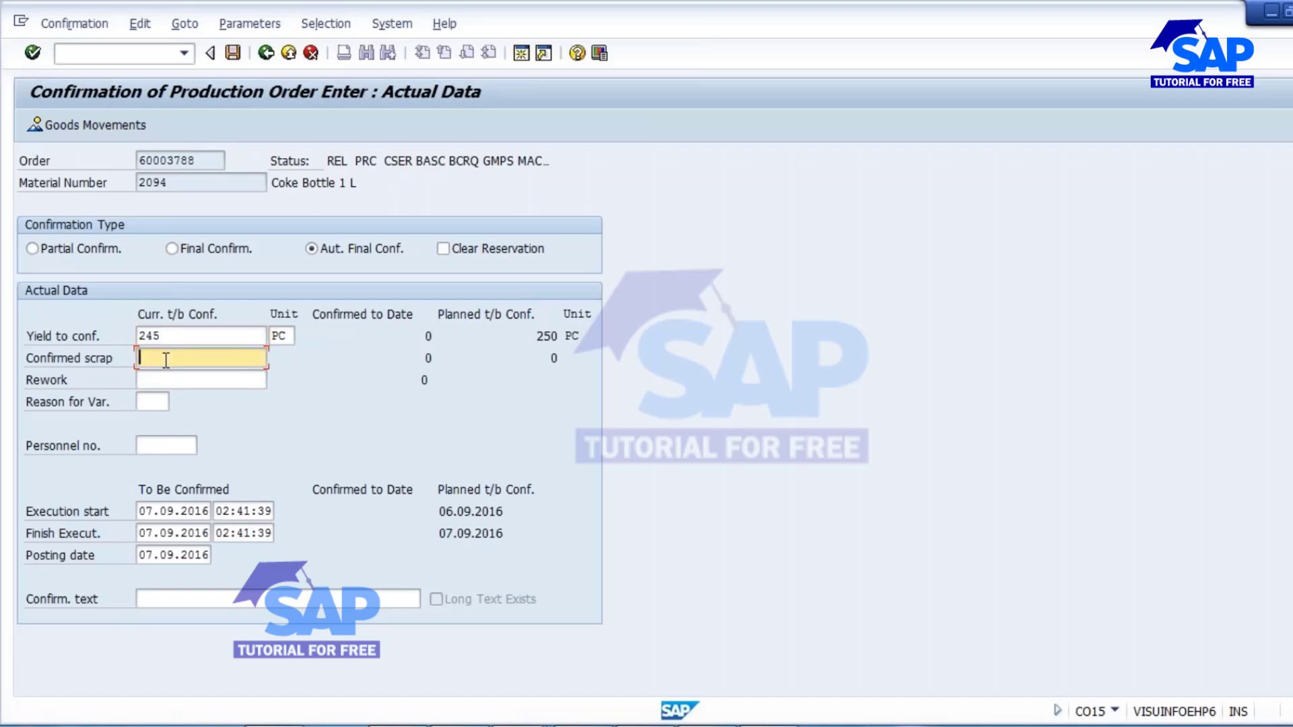
pyautogui.write('5')
pyautogui.click(170, 383)
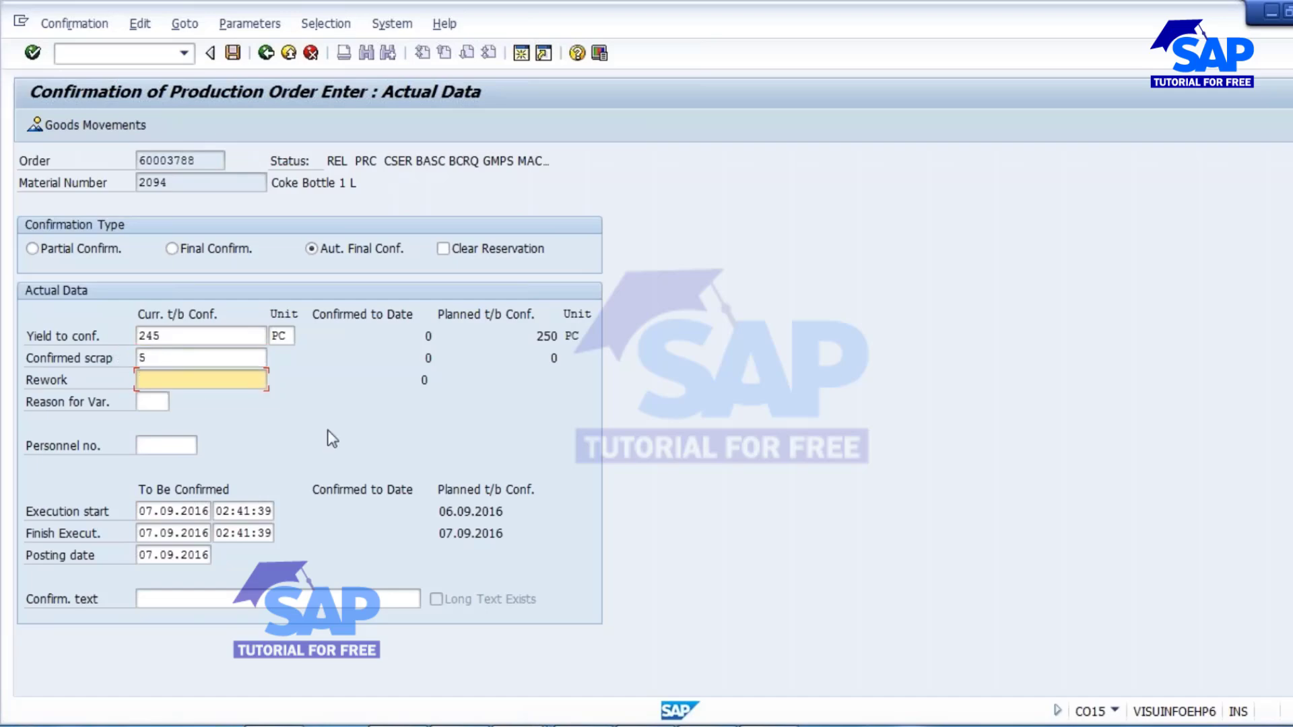
# Go through the execution fields, enter the confirmation text "Less output due to machine failure" and set the confirmation type to Final Confirm.
pyautogui.click(165, 445)
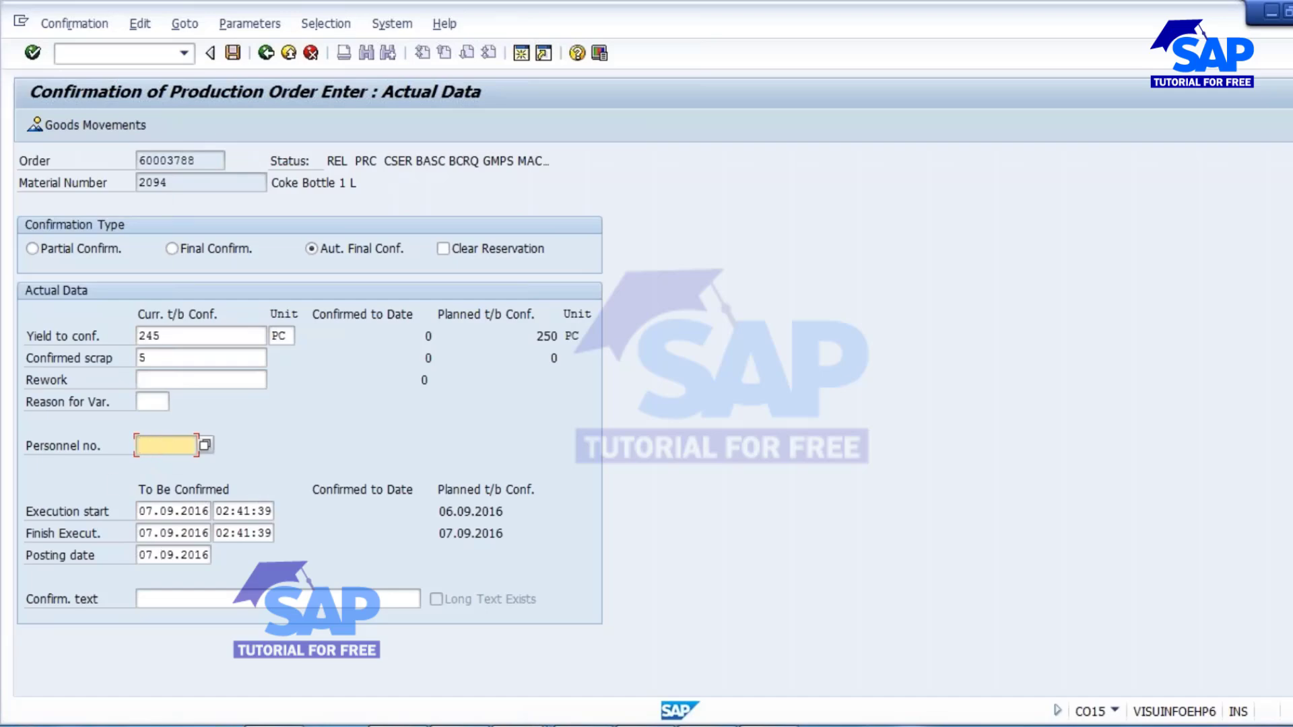
pyautogui.press('Down')
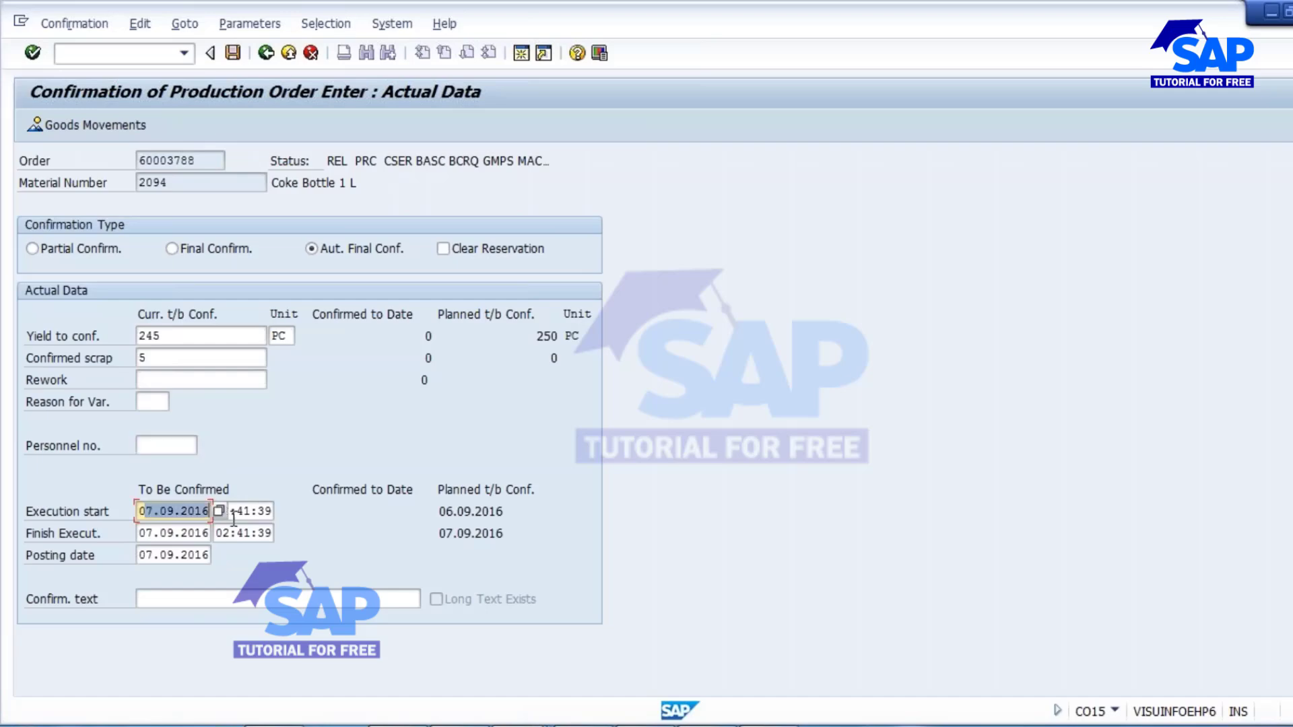
pyautogui.press('Down')
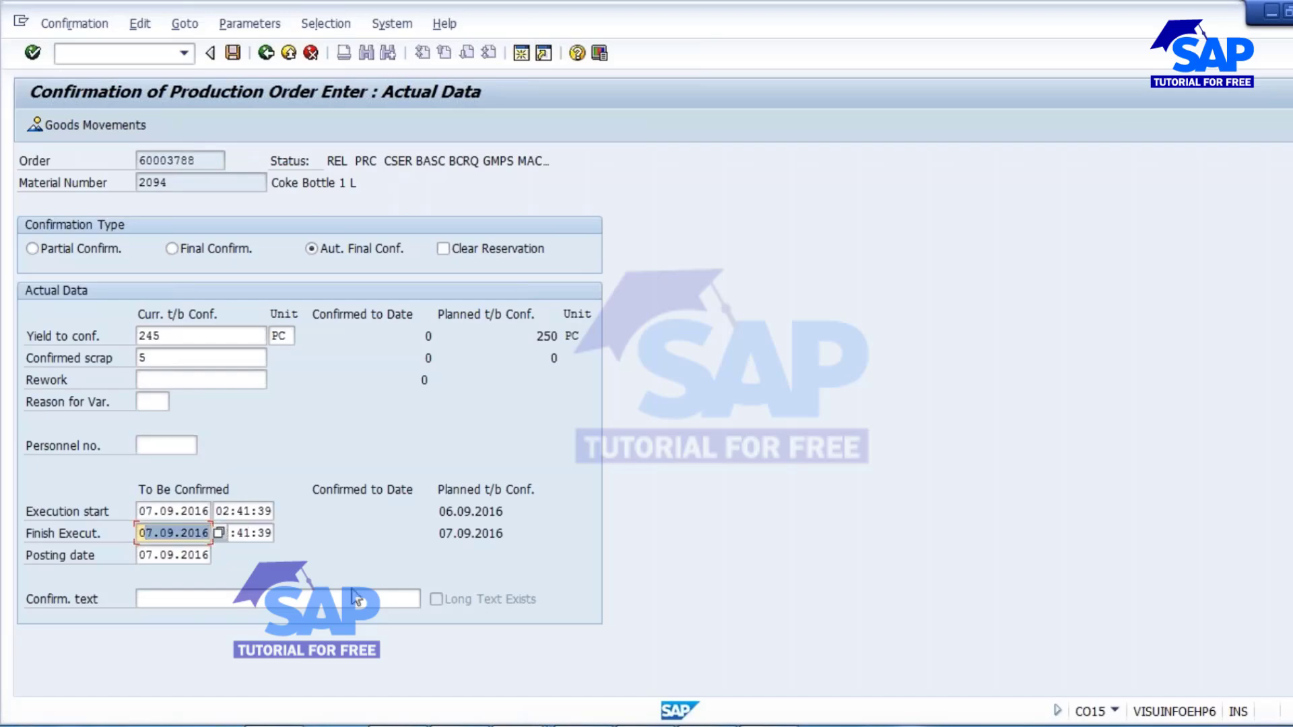
pyautogui.click(244, 512)
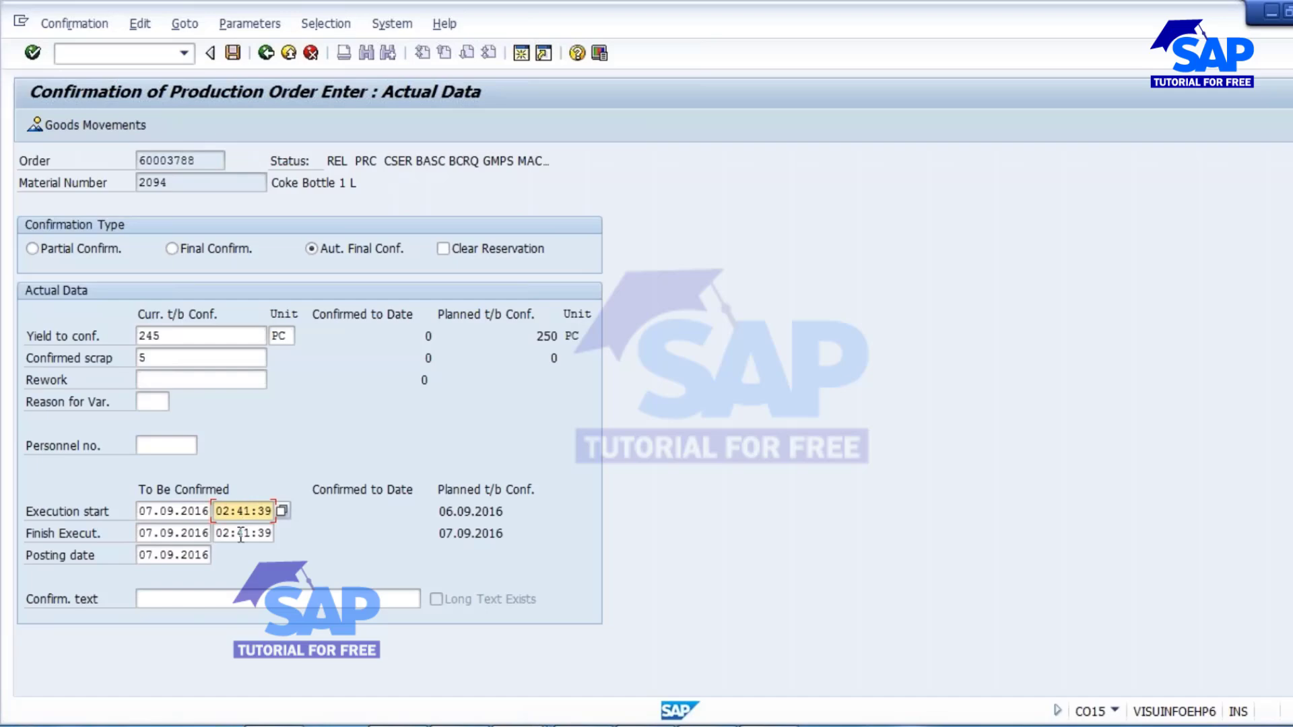
pyautogui.press('Down')
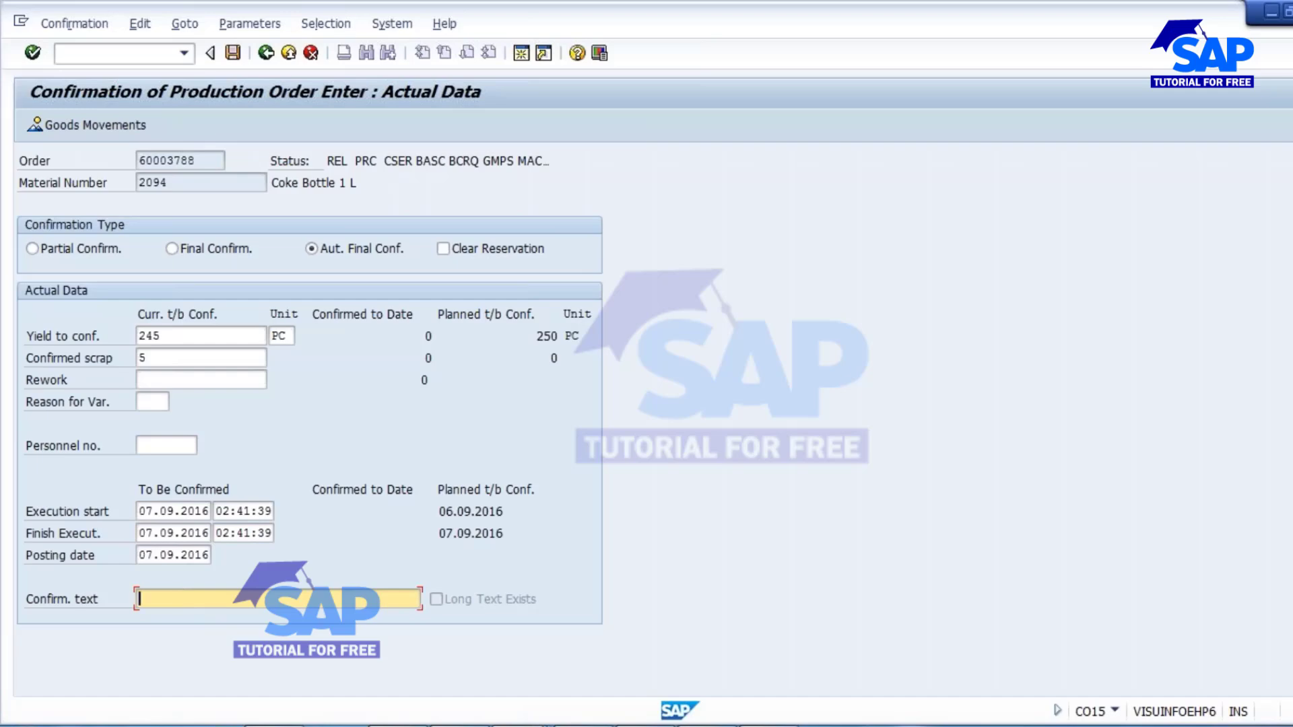
pyautogui.write('Less output due to machi')
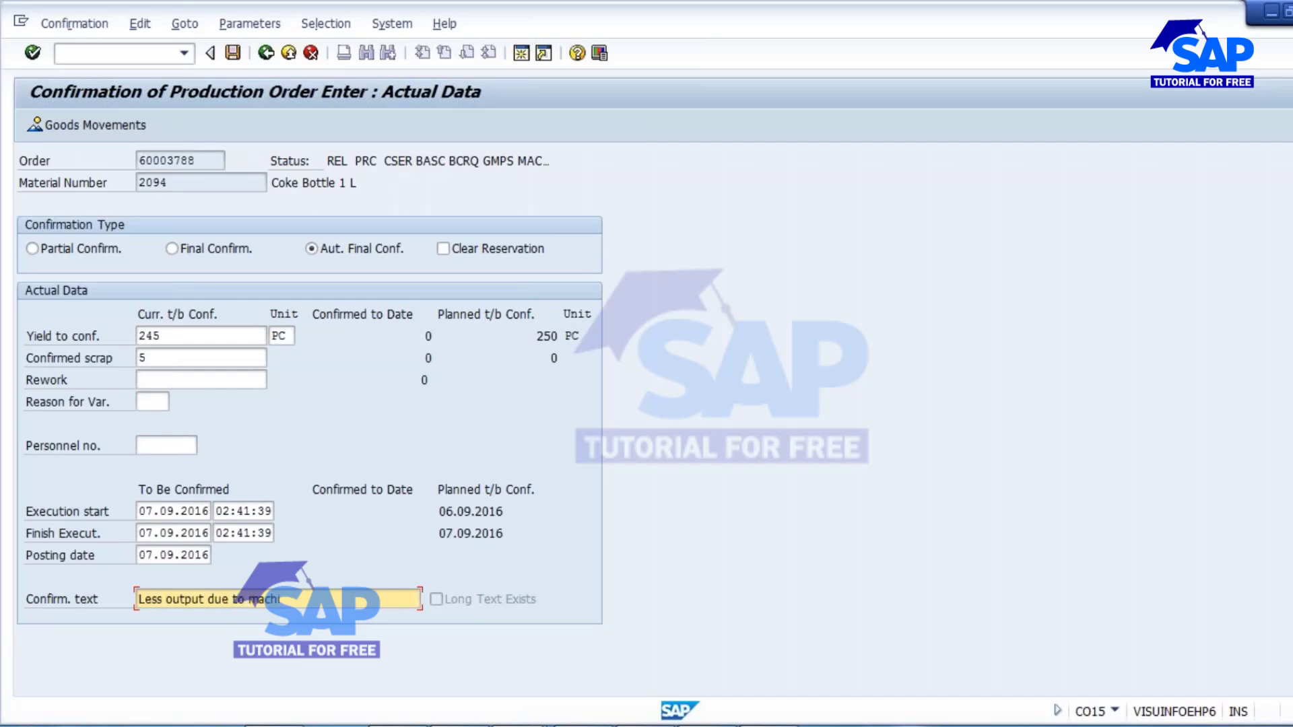
pyautogui.write('ne failure')
pyautogui.click(197, 249)
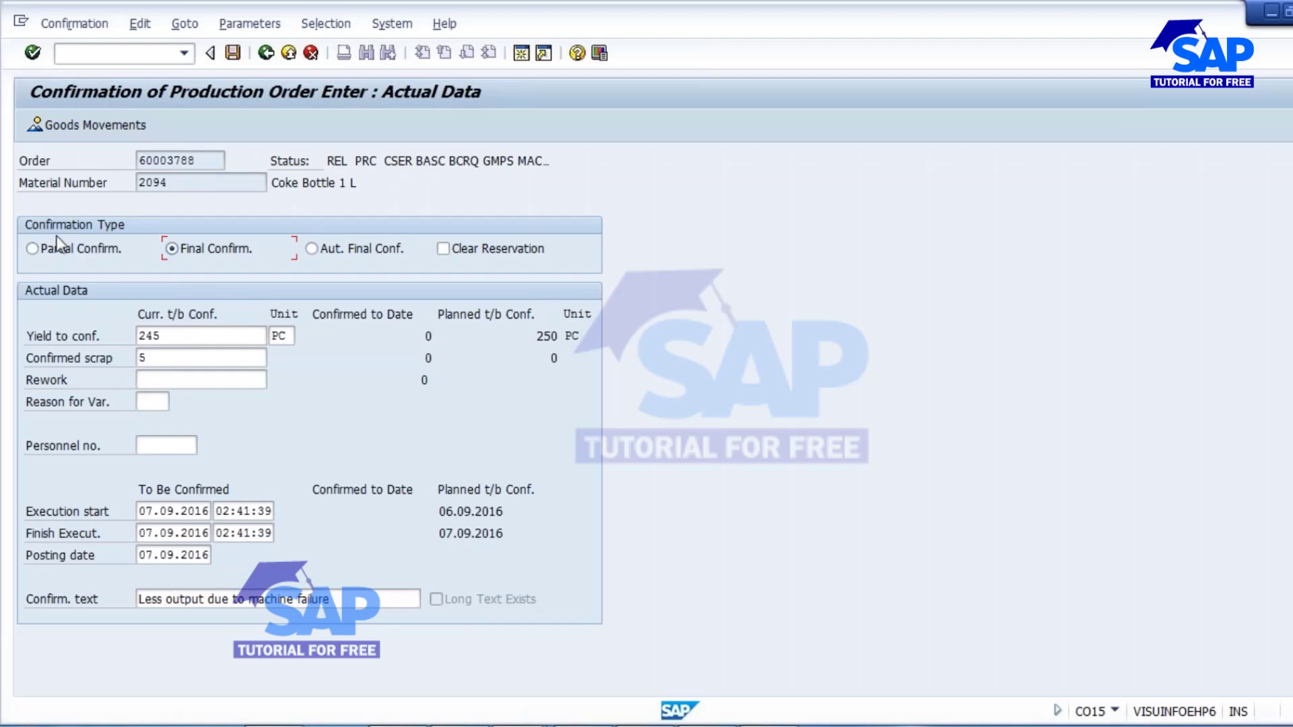
# Switch to the Notepad notes and add the line "250 kg" below the order header confirmation entry.
pyautogui.hotkey('alt', 'Tab')
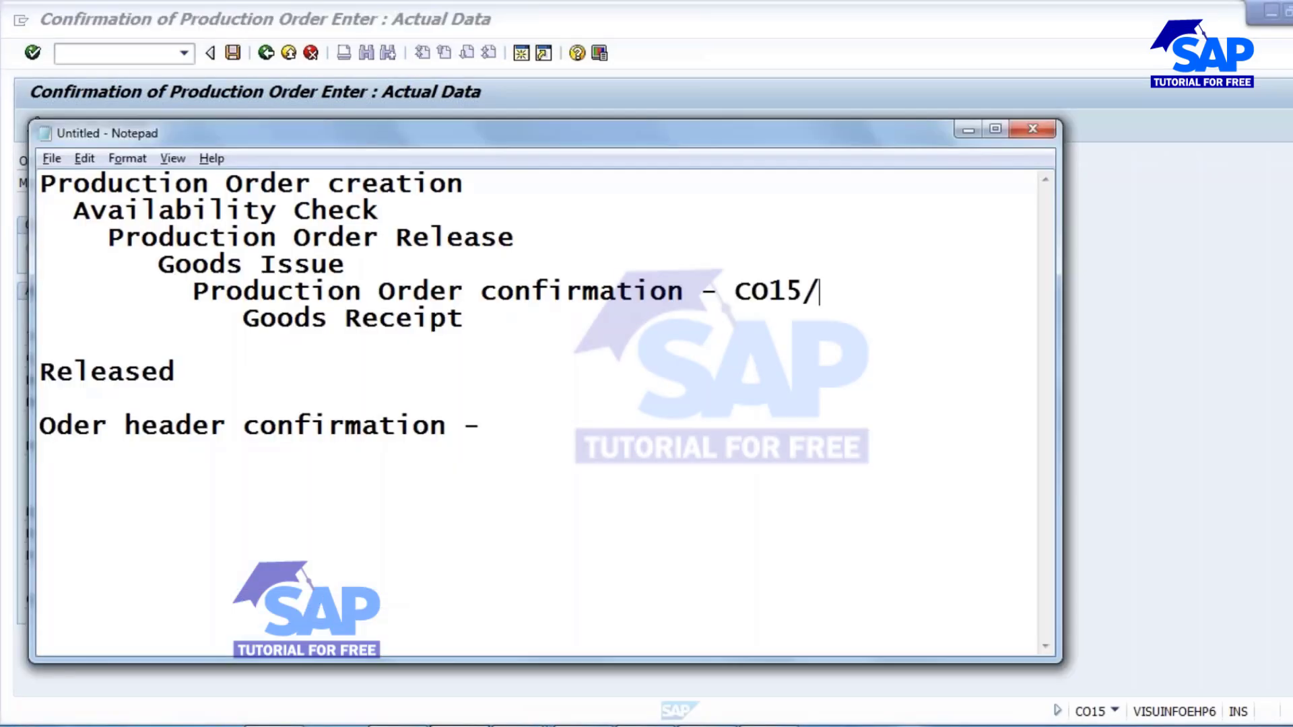
pyautogui.click(512, 424)
pyautogui.press('Return')
pyautogui.press('Return')
pyautogui.press('Return')
pyautogui.write('250 kg')
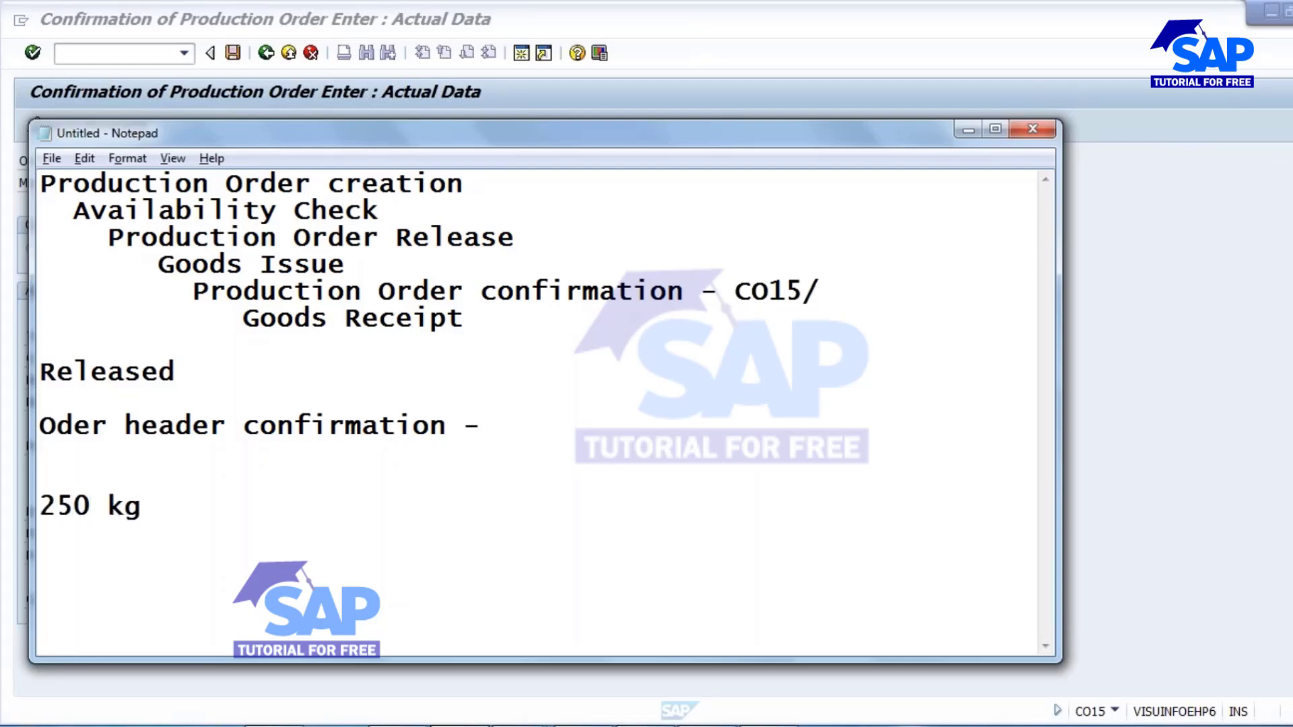
# Set the unit of the 250 quantity to PC and add a "100 PC" line below it.
pyautogui.press('Return')
pyautogui.press('Return')
pyautogui.write('1')
pyautogui.press('Up')
pyautogui.press('Up')
pyautogui.press('Right')
pyautogui.press('Right')
pyautogui.press('Right')
pyautogui.press('Right')
pyautogui.press('Right')
pyautogui.press('BackSpace')
pyautogui.press('Delete')
pyautogui.write('PC')
pyautogui.press('Down')
pyautogui.press('Down')
pyautogui.press('End')
pyautogui.write('00')
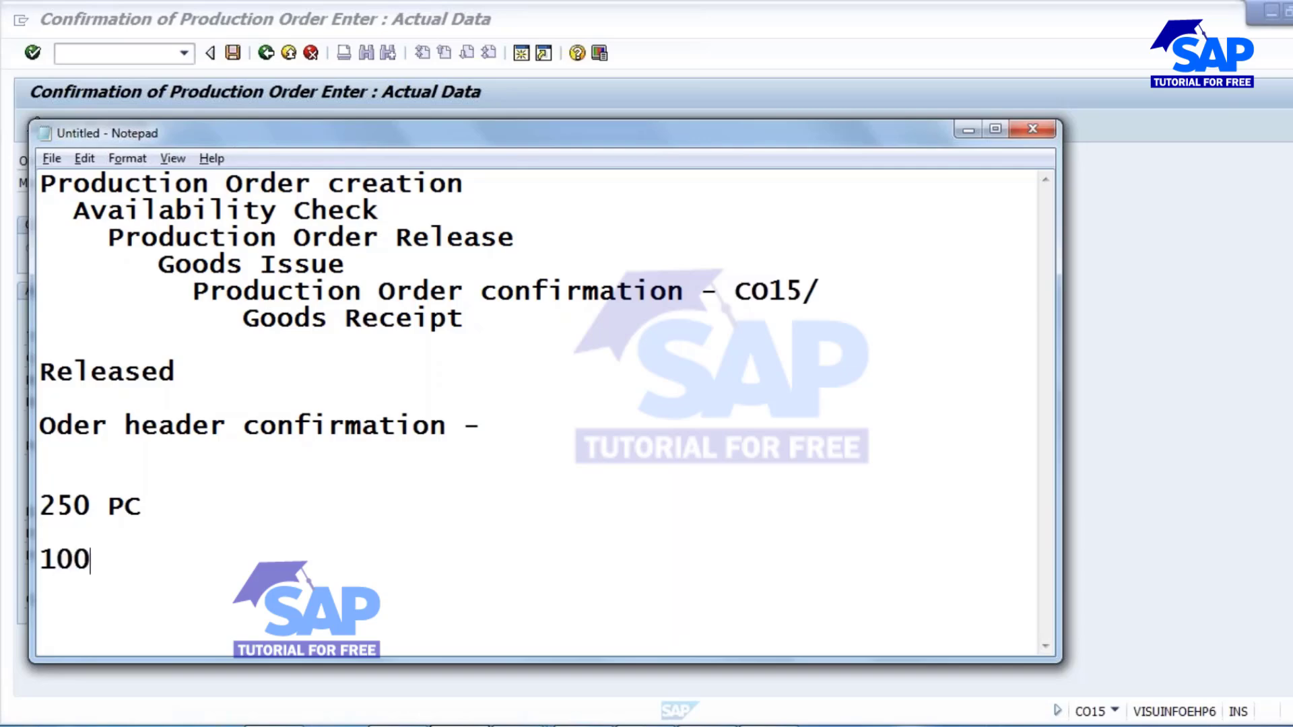
pyautogui.write(' PC')
pyautogui.moveTo(56, 563); pyautogui.dragTo(196, 566)
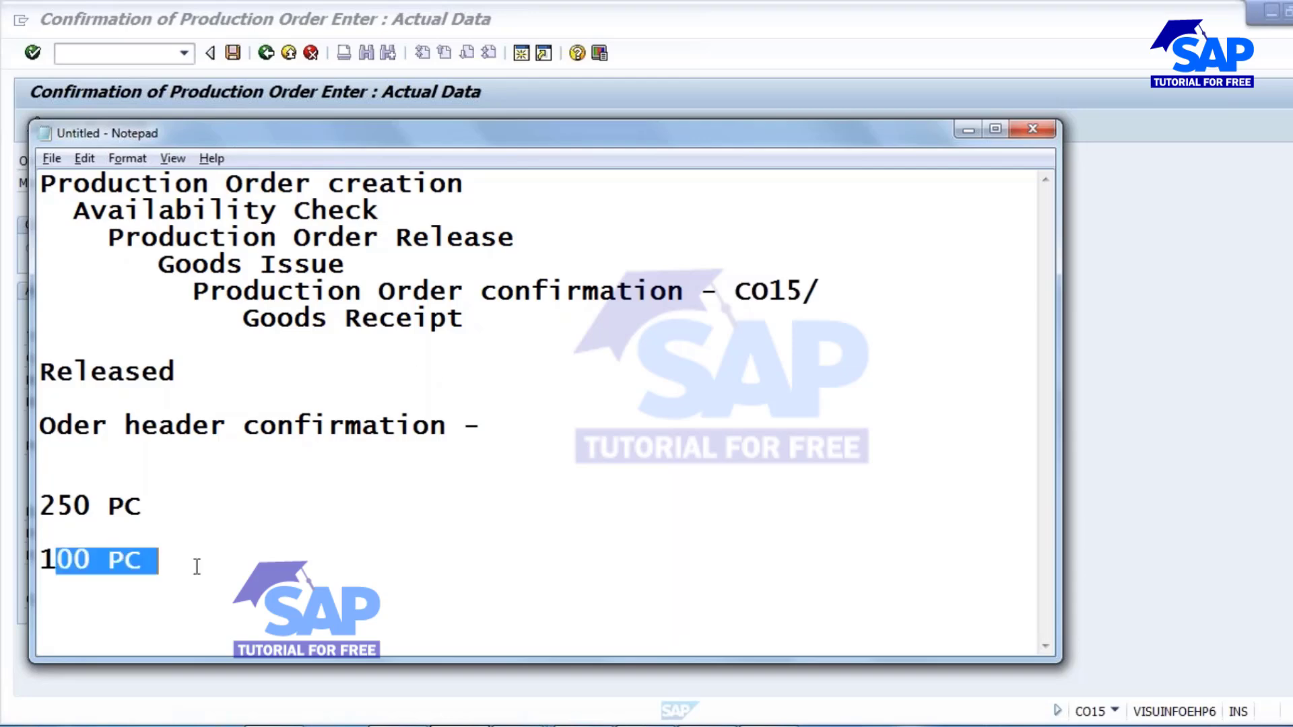
pyautogui.click(125, 562)
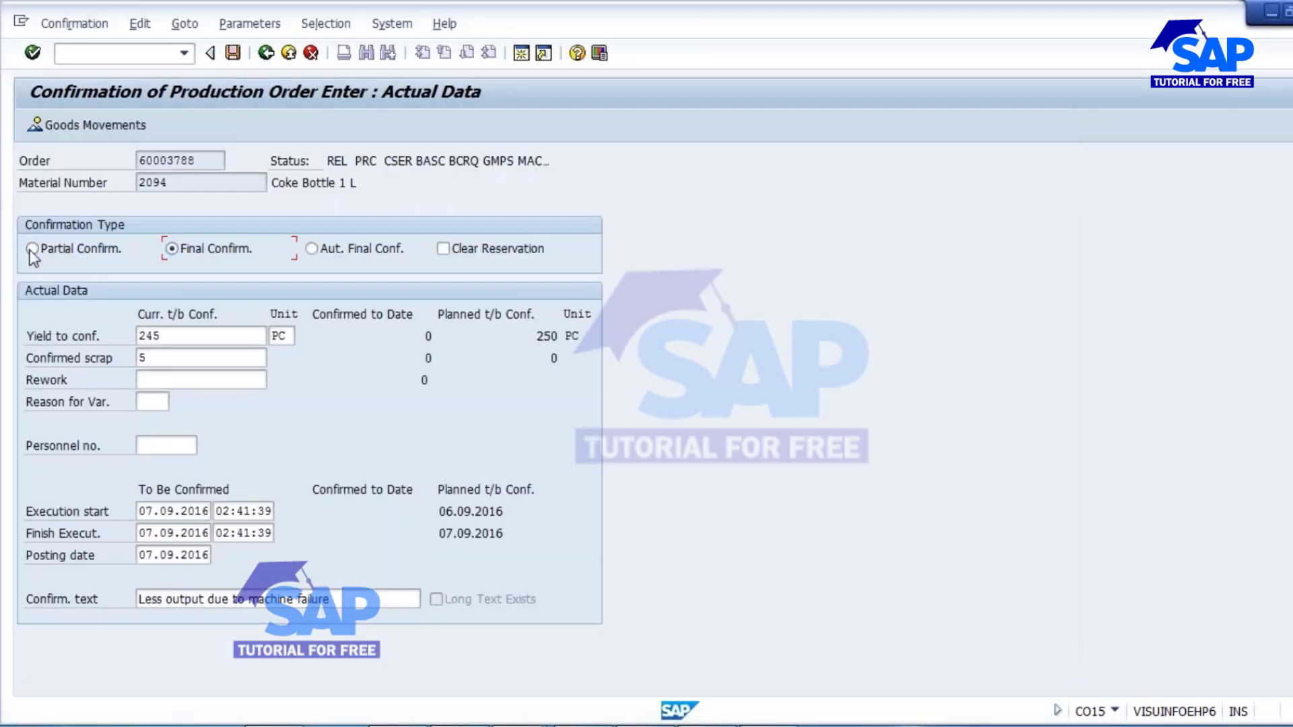
# Switch back to the CO15 screen, set the confirmation type to Final Confirm. and check the yield, scrap and execution date fields.
pyautogui.click(59, 249)
pyautogui.click(208, 249)
pyautogui.click(180, 336)
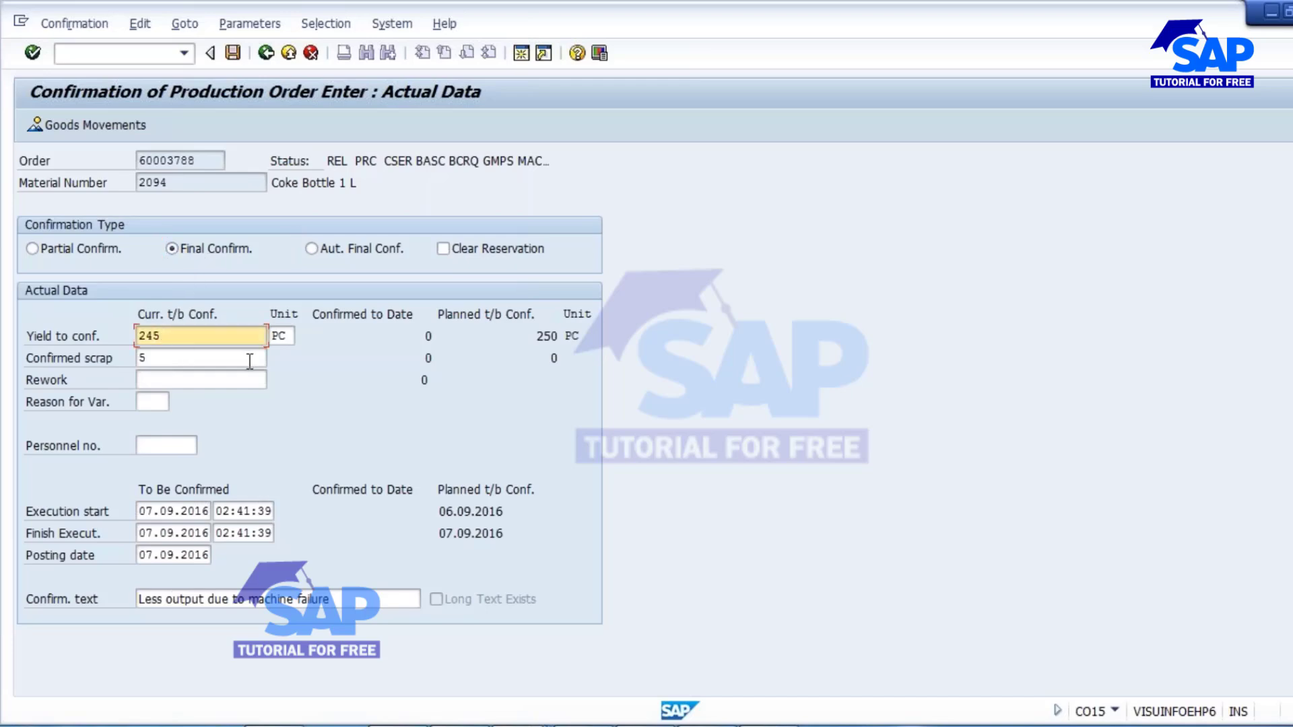
pyautogui.click(167, 362)
pyautogui.click(159, 512)
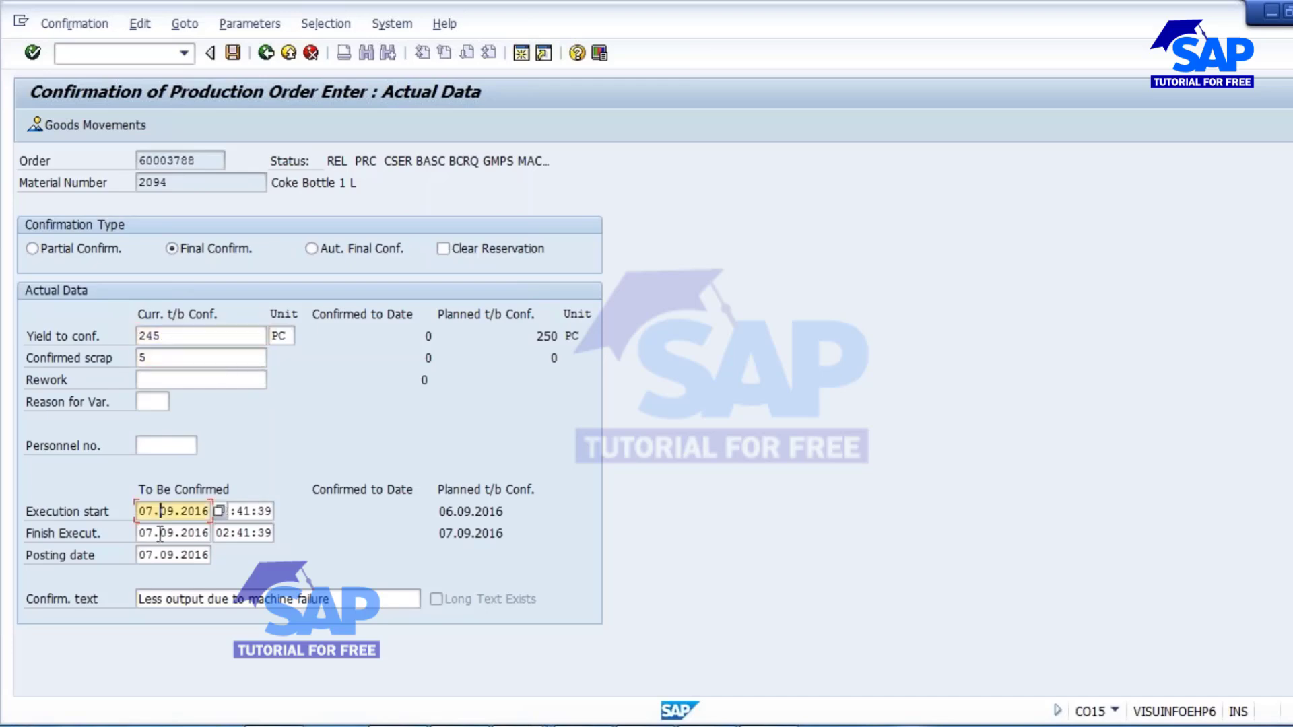
pyautogui.click(160, 534)
pyautogui.click(241, 512)
pyautogui.click(240, 532)
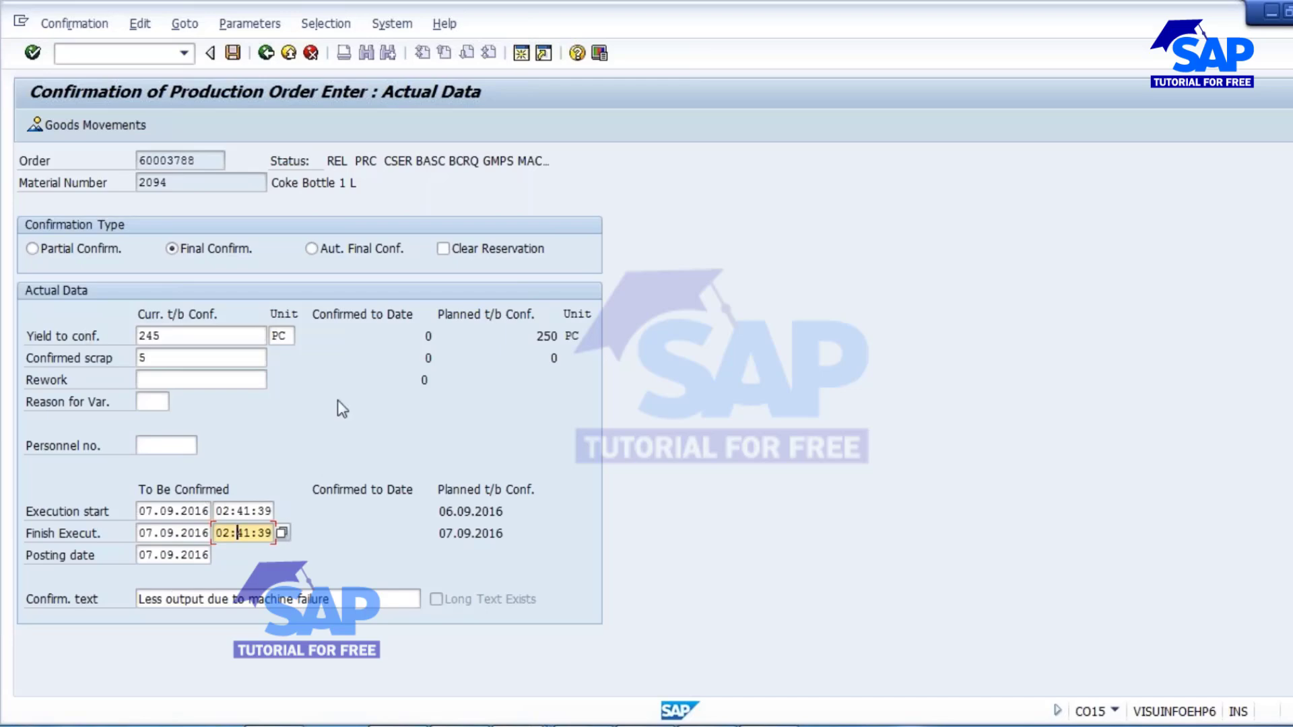
# Try to save the order confirmation, display the error log for the actual cost calculation and exit the transaction.
pyautogui.click(232, 53)
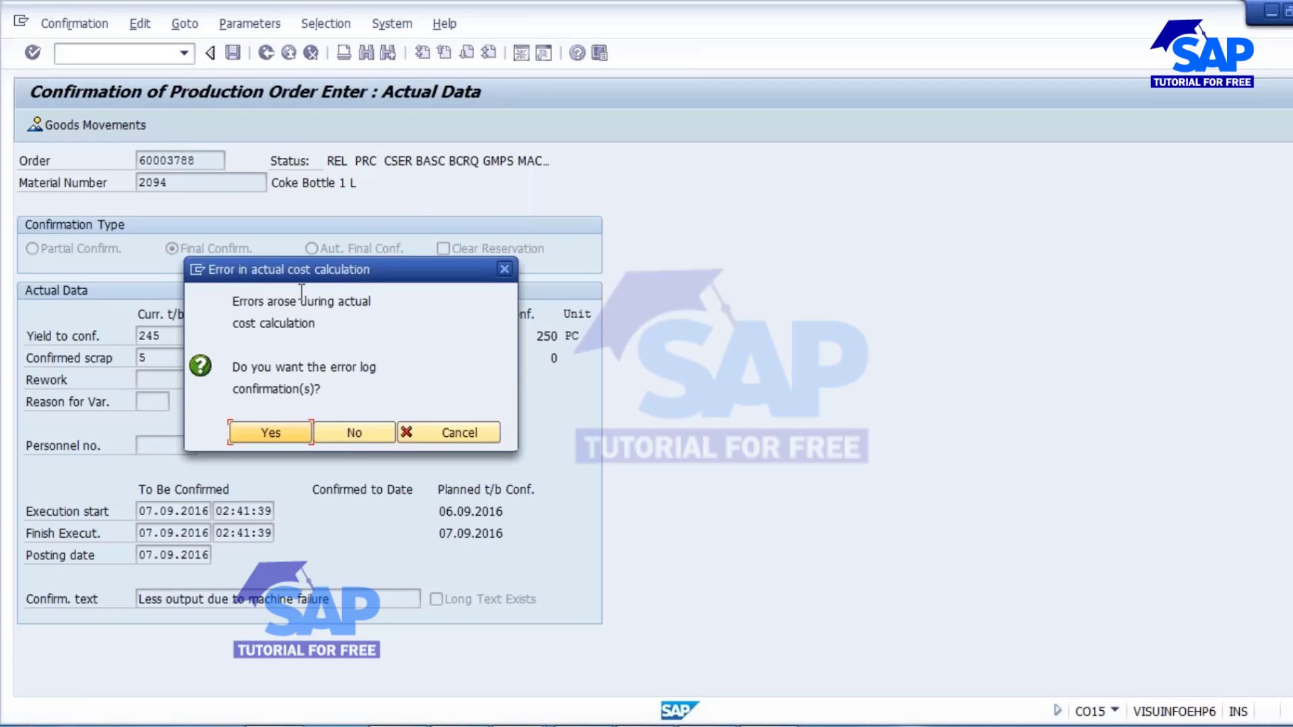
pyautogui.click(263, 431)
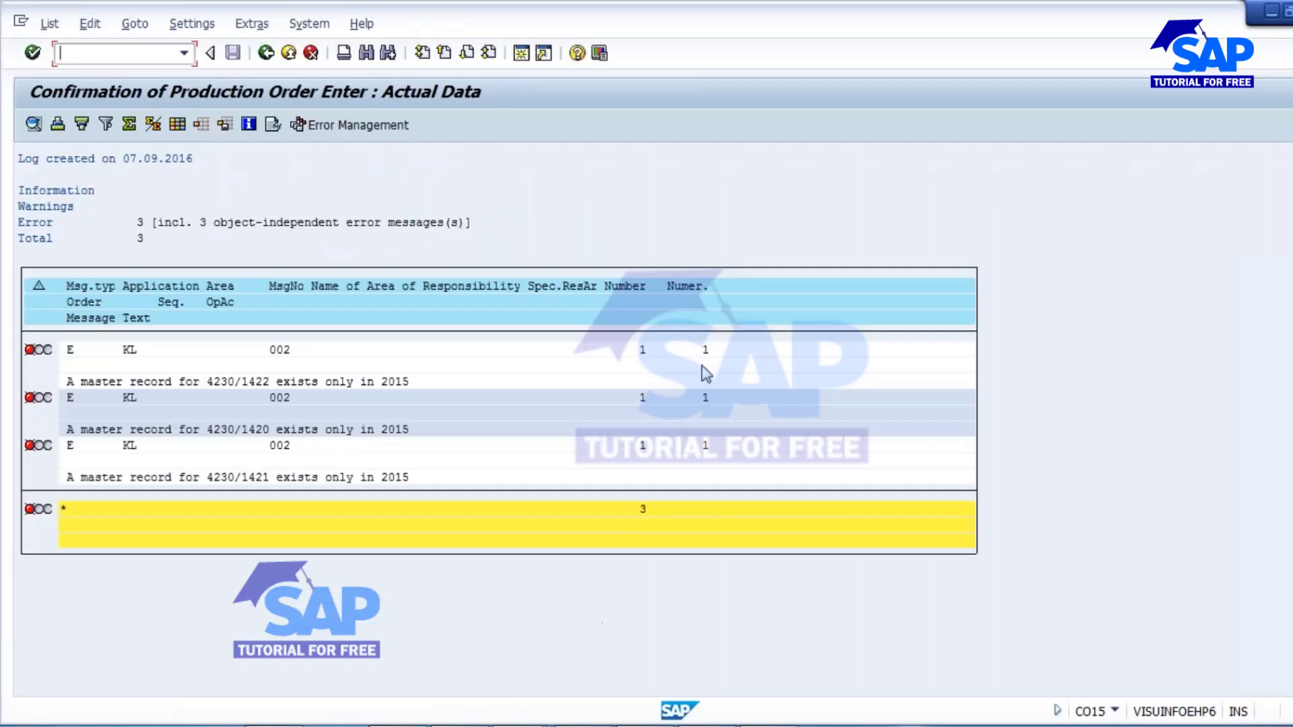
pyautogui.click(266, 53)
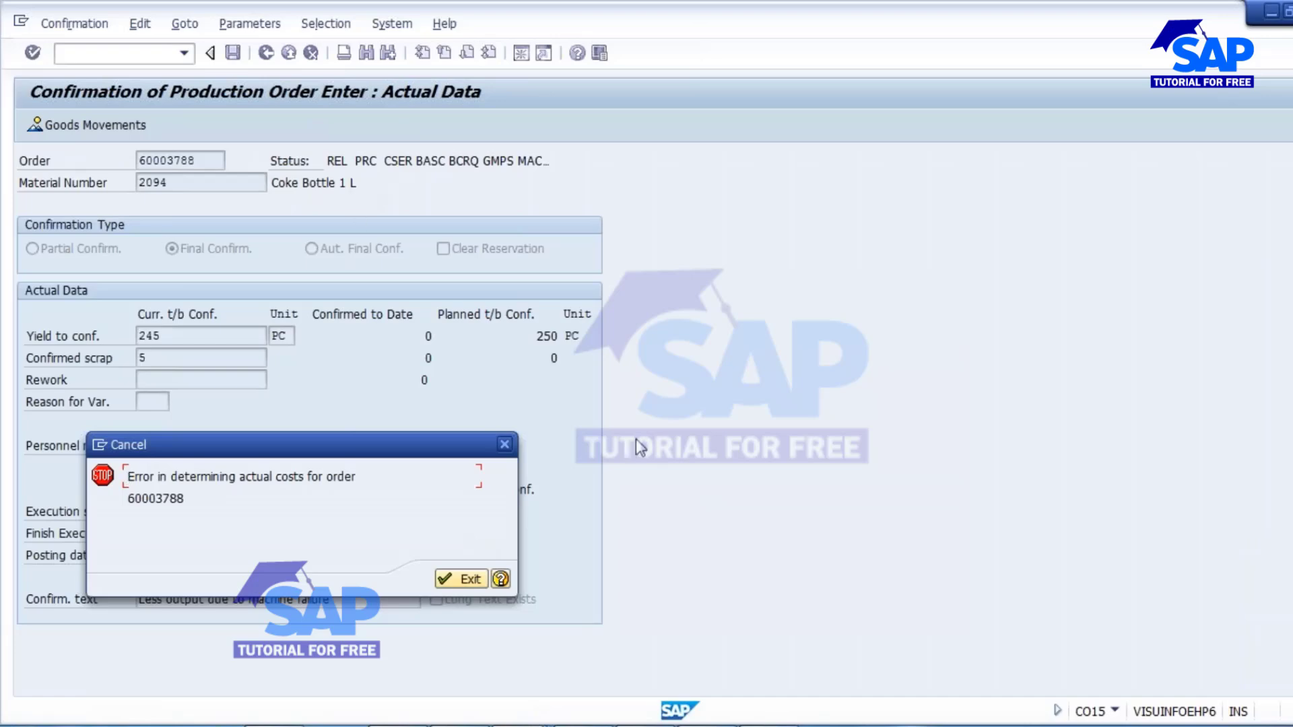
pyautogui.click(461, 579)
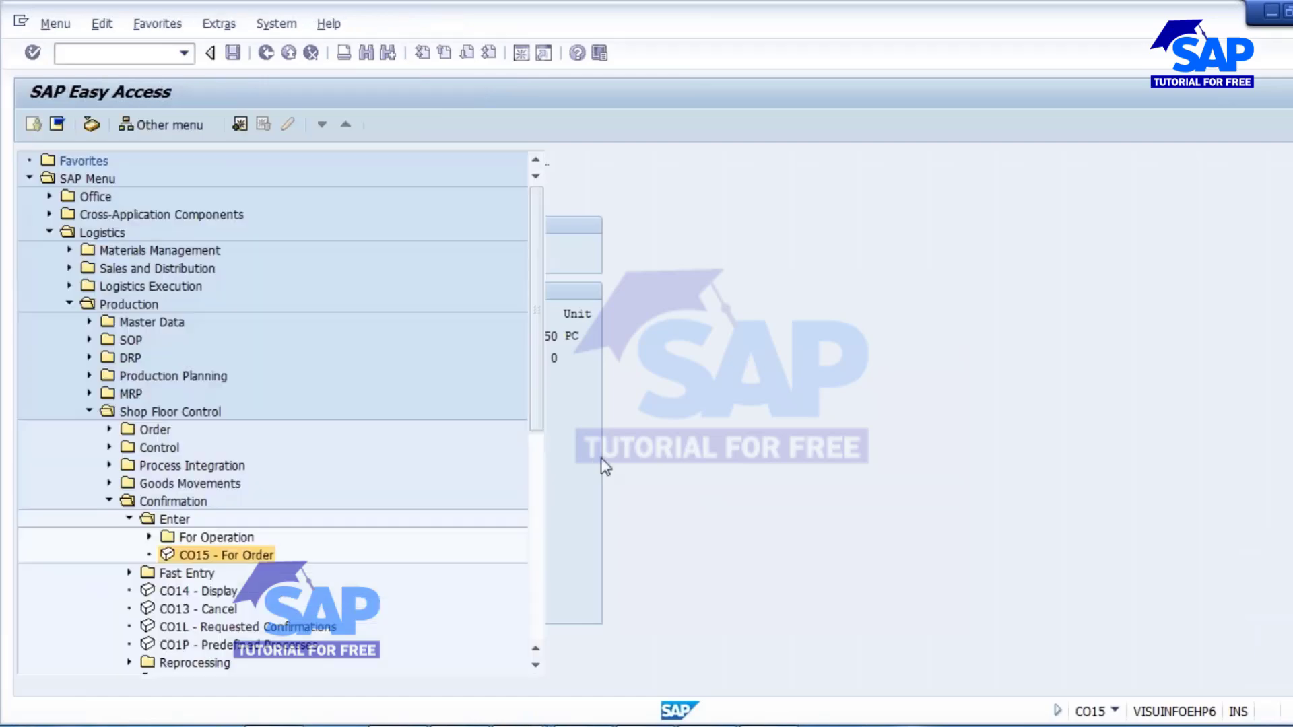
# Start transaction SPRO and display the SAP Reference IMG.
pyautogui.click(101, 59)
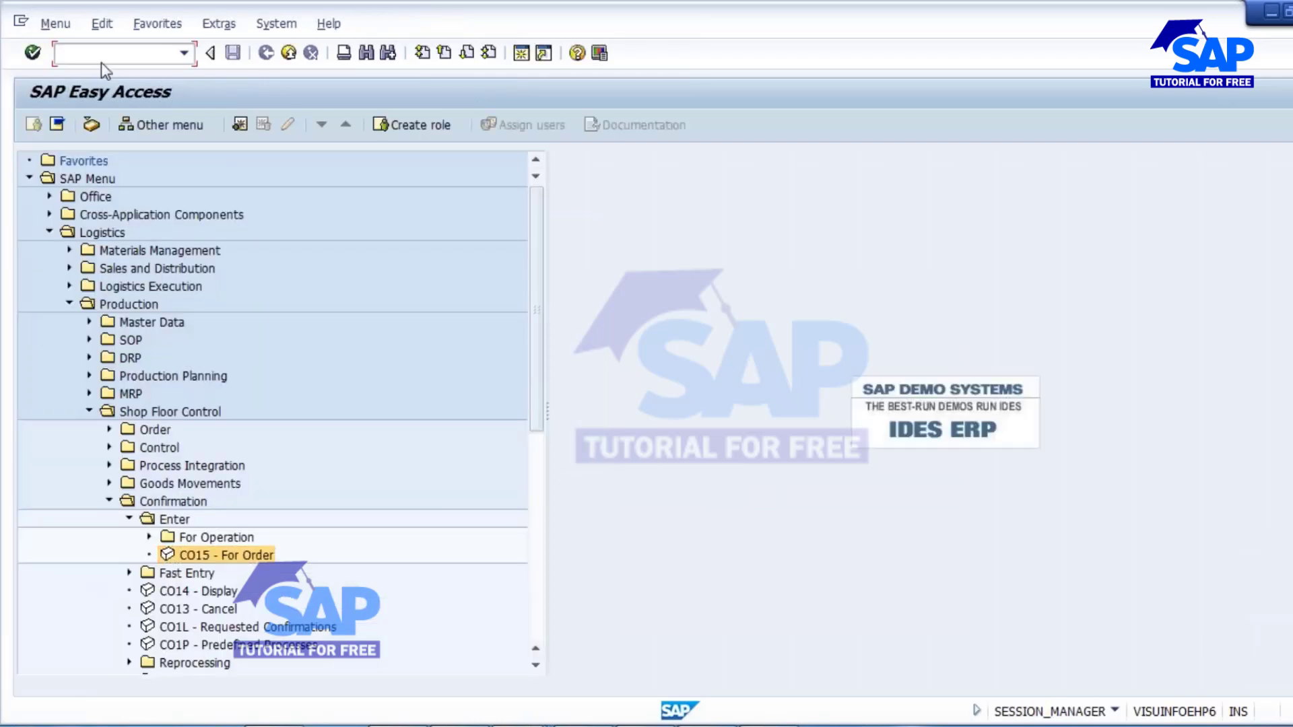
pyautogui.write('/NSPRO')
pyautogui.press('Return')
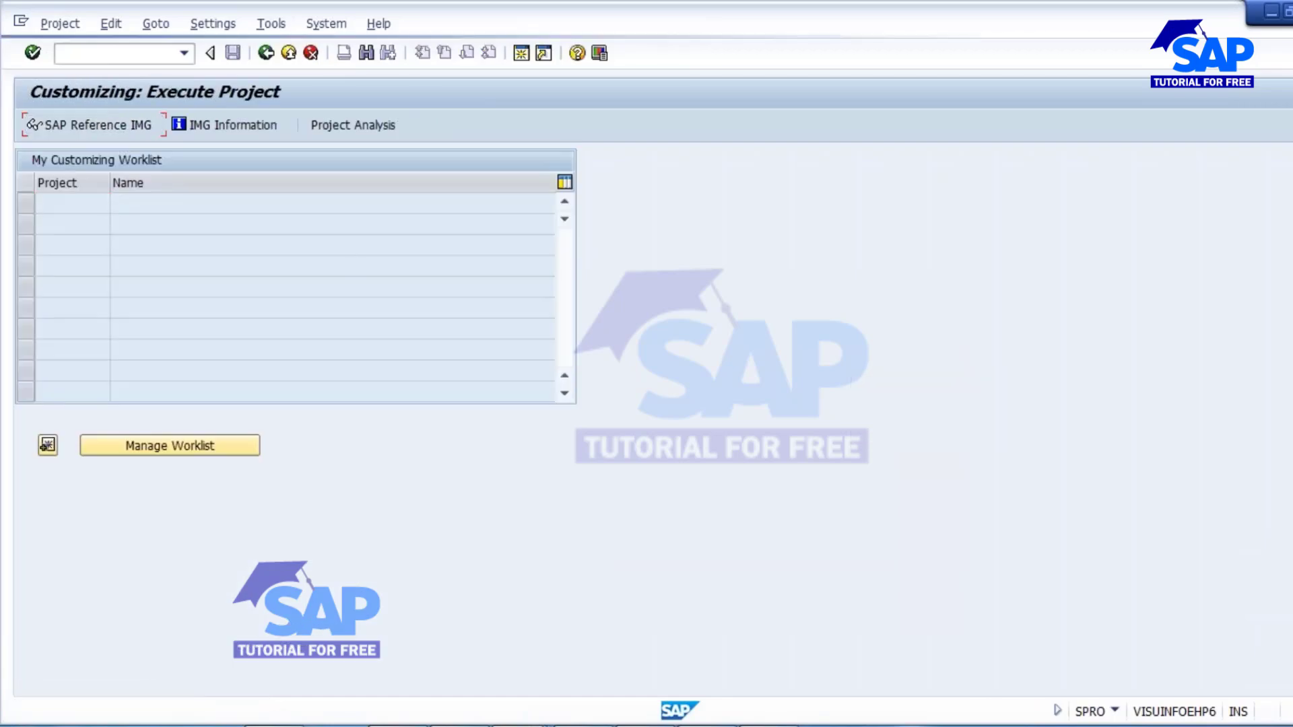
pyautogui.press('F5')
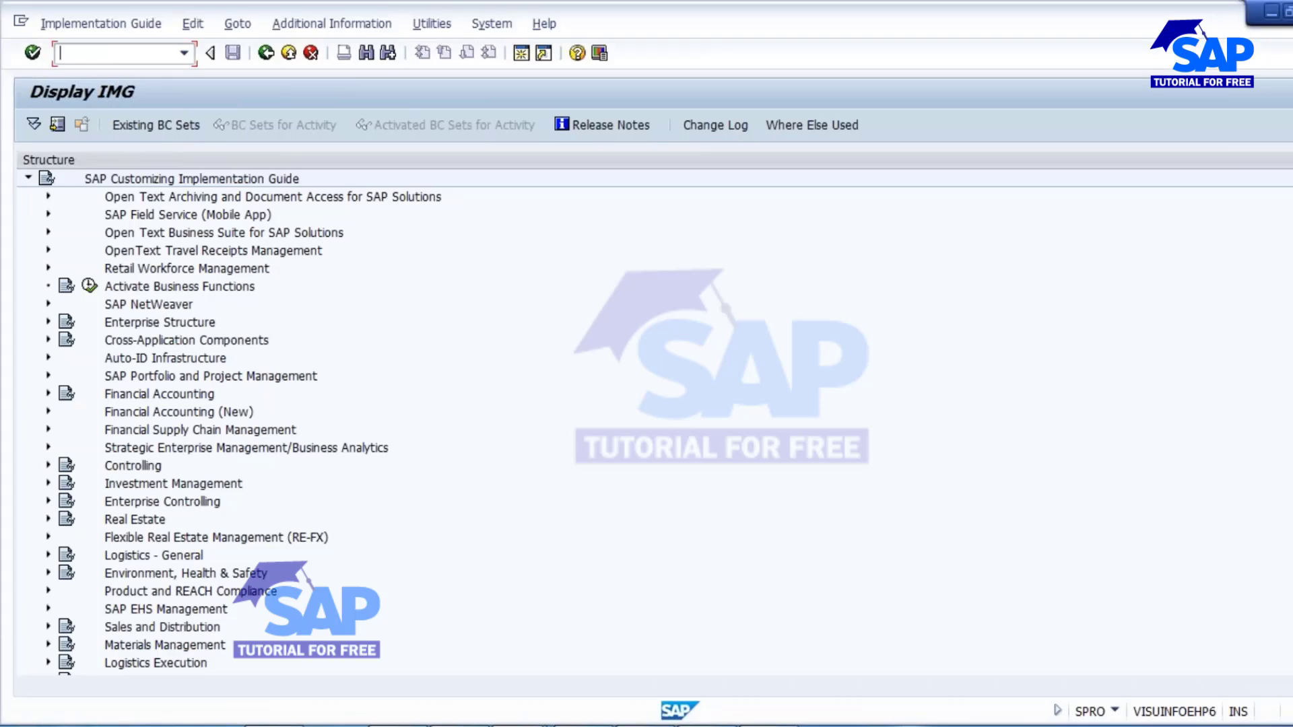
# Open Define Confirmation Parameters under Production > Shop Floor Control > Operations > Confirmation in the customizing structure.
pyautogui.scroll(-6, 1085, 514)
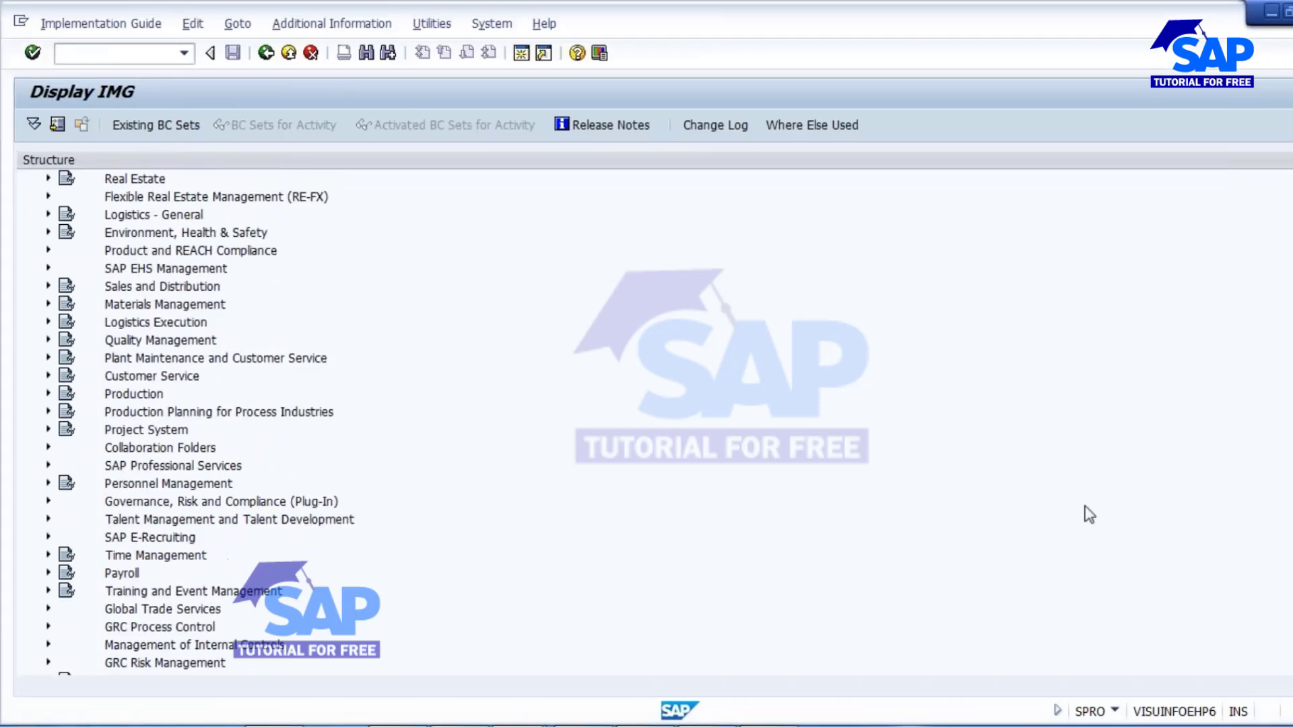
pyautogui.click(48, 394)
pyautogui.scroll(-3, 343, 472)
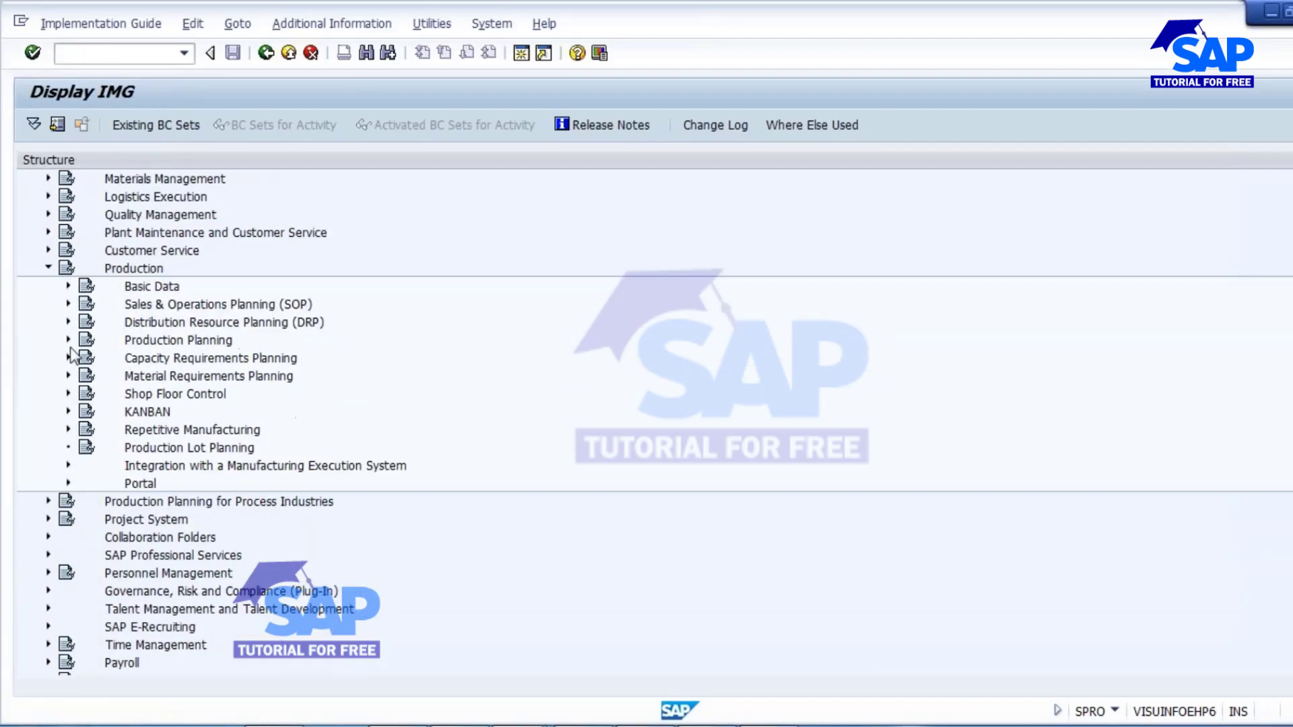
pyautogui.click(69, 394)
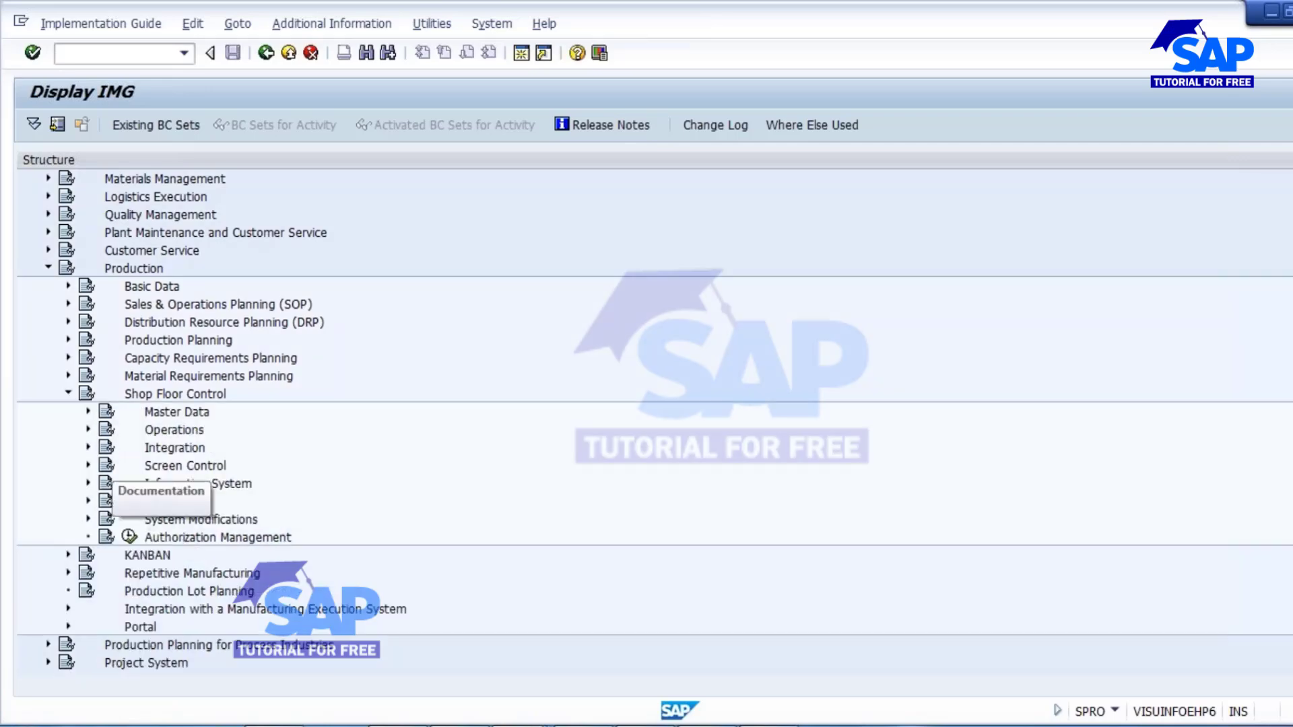
pyautogui.click(88, 429)
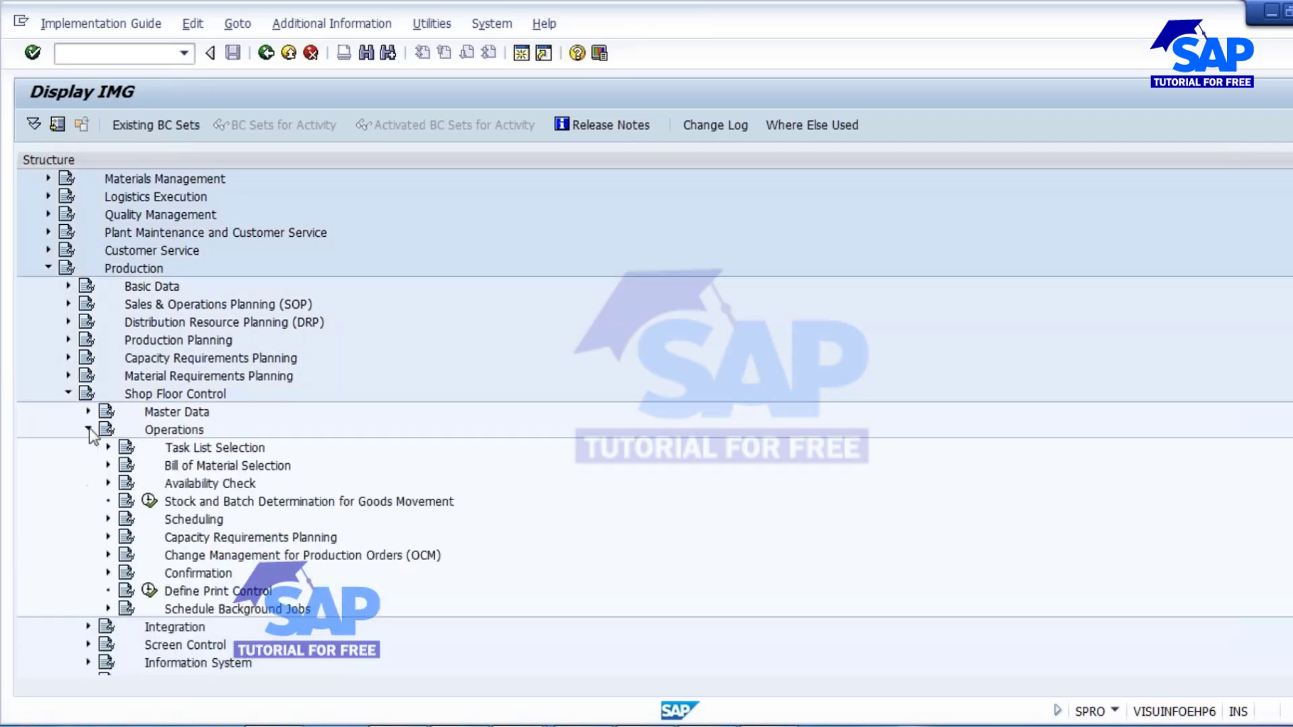
pyautogui.click(108, 573)
pyautogui.scroll(-3, 529, 485)
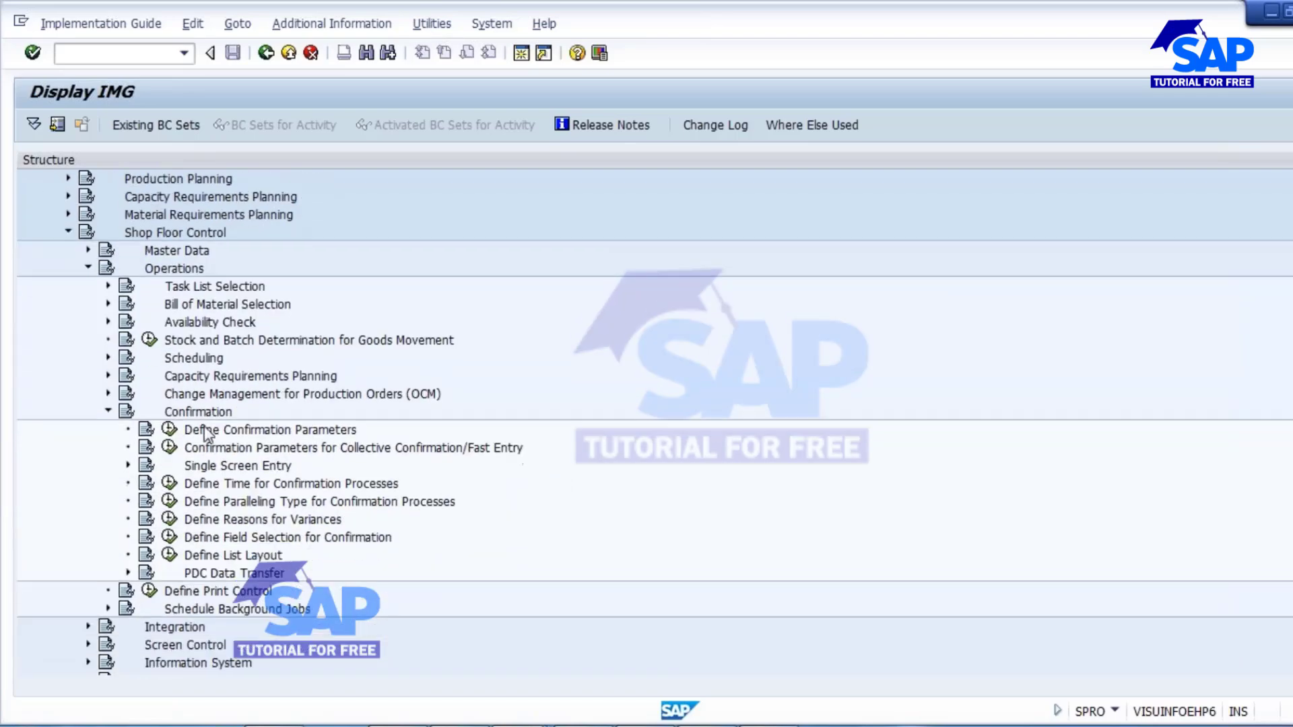
pyautogui.click(169, 429)
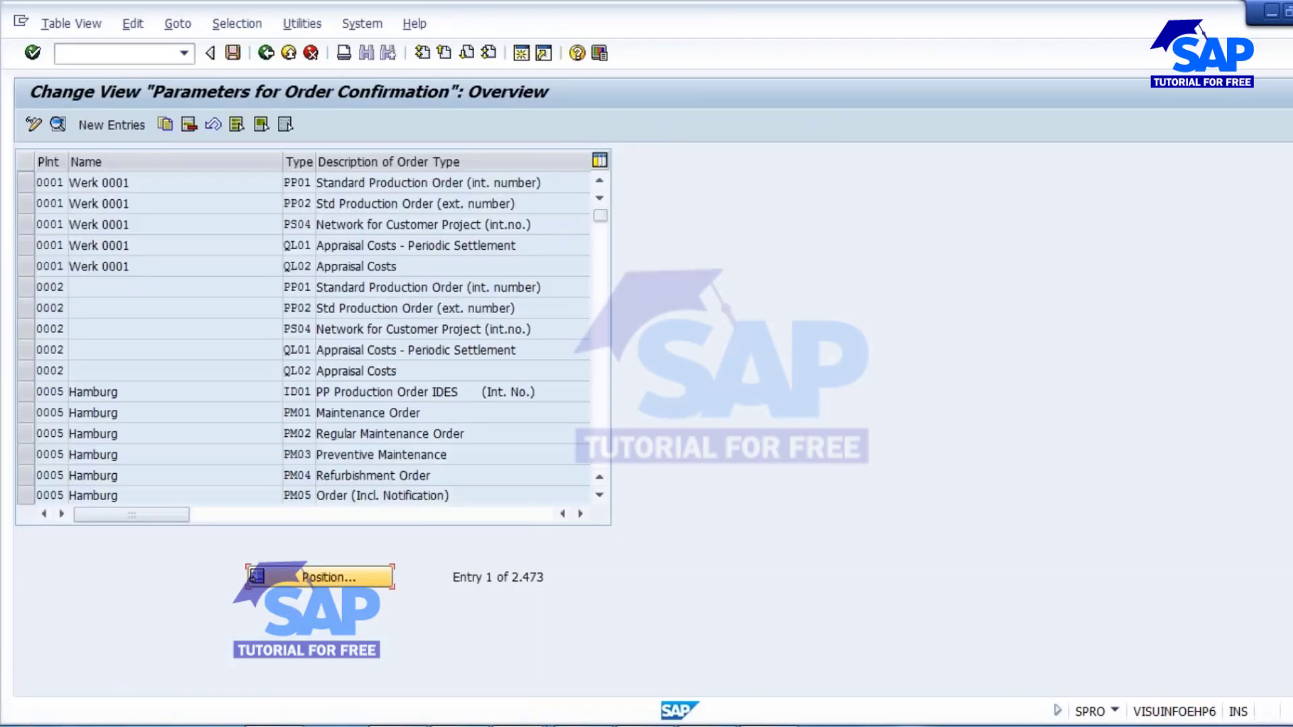
# Position the order confirmation parameters list at plant 1000 and open the details of order type PP01.
pyautogui.click(356, 574)
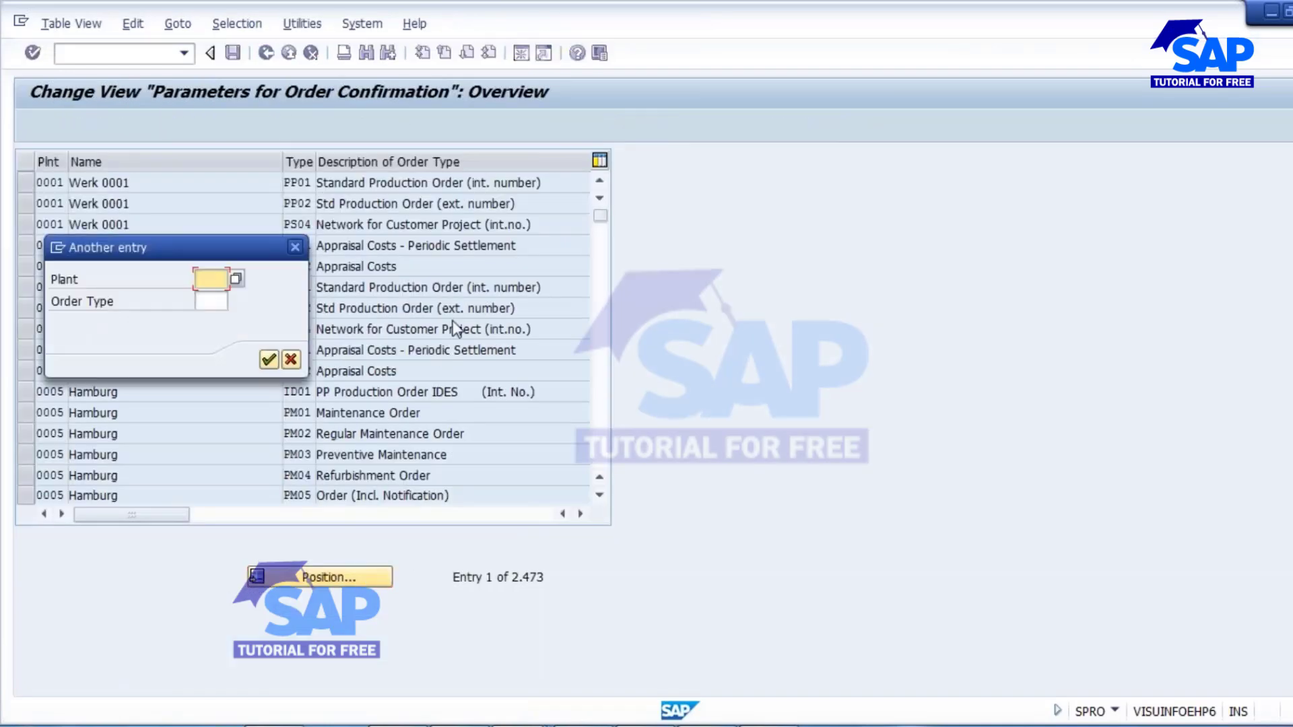
pyautogui.write('1000')
pyautogui.click(269, 361)
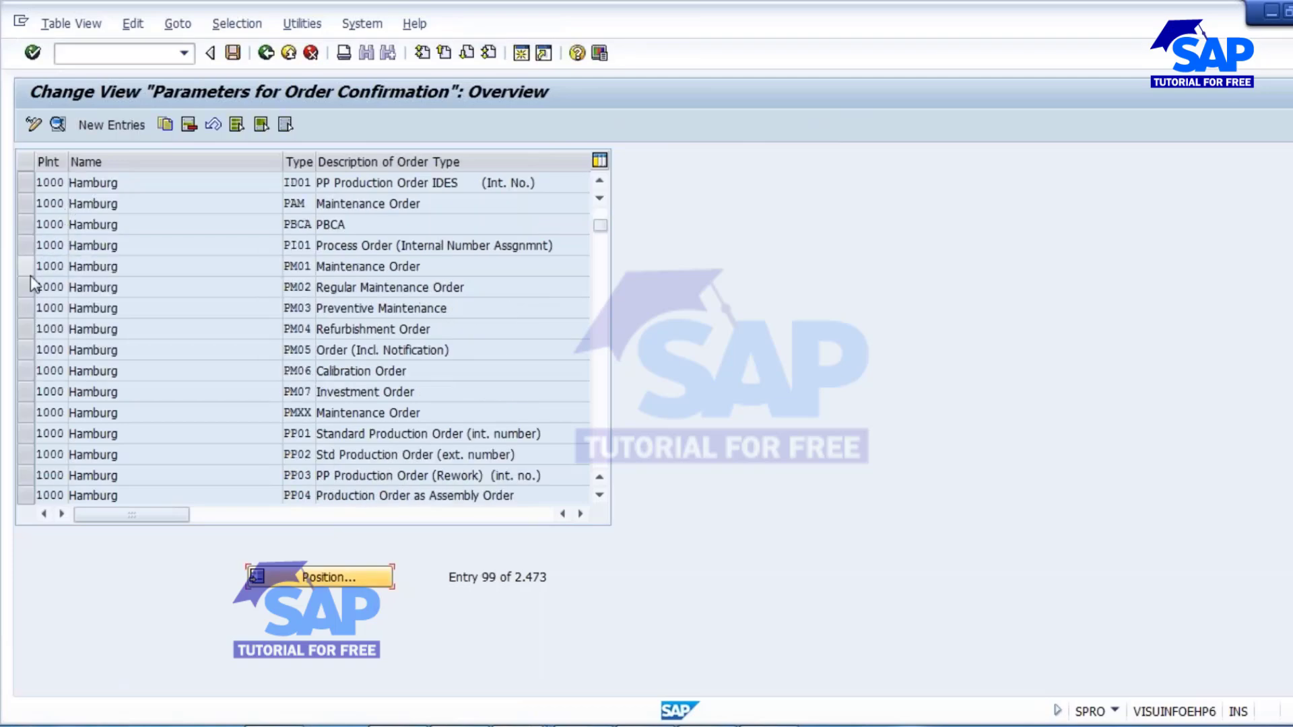
pyautogui.click(24, 433)
pyautogui.click(58, 124)
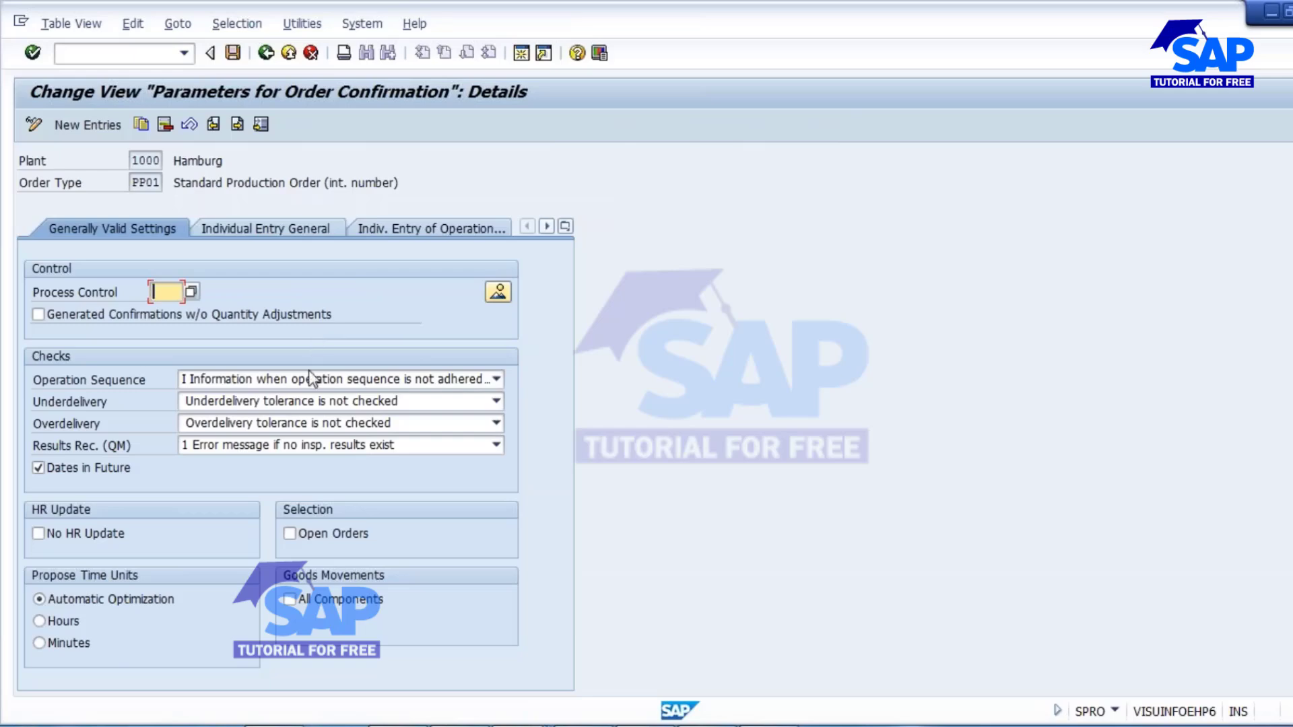
# In the Individual Entry General settings, enable the Actual Costs and Goods Movements options for error handling and logs.
pyautogui.click(266, 237)
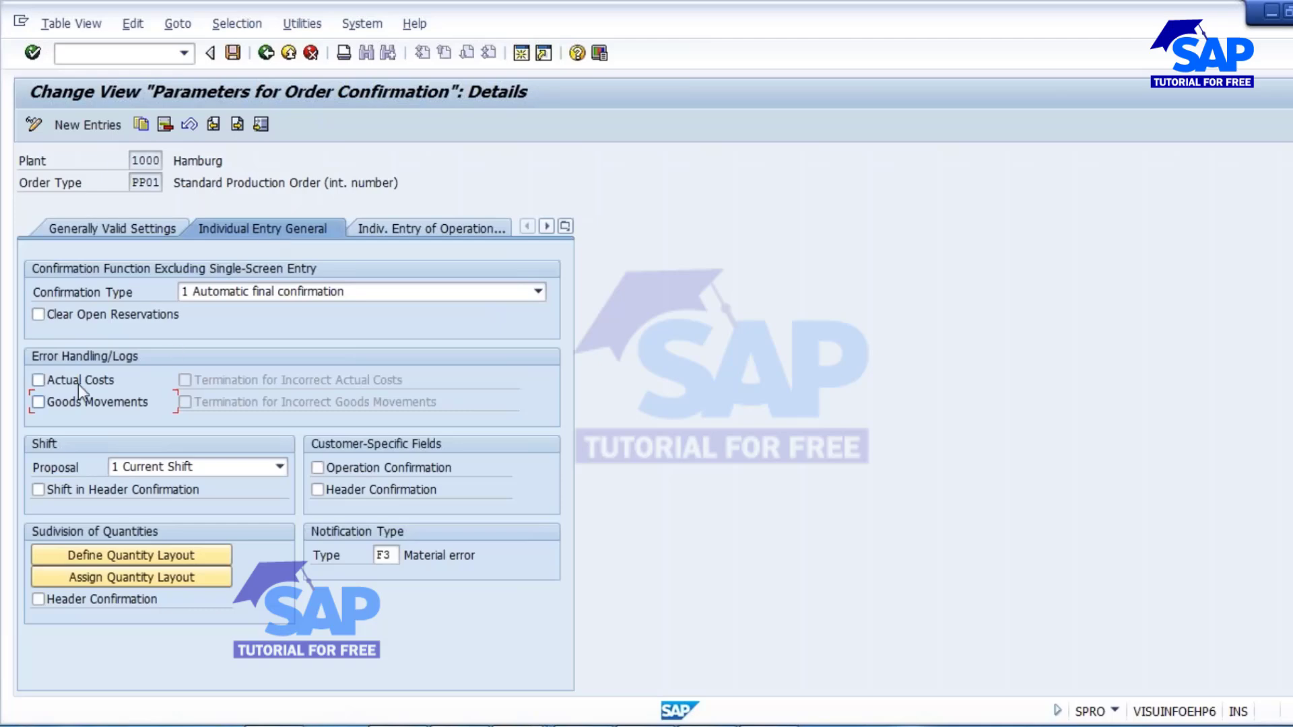
pyautogui.click(39, 379)
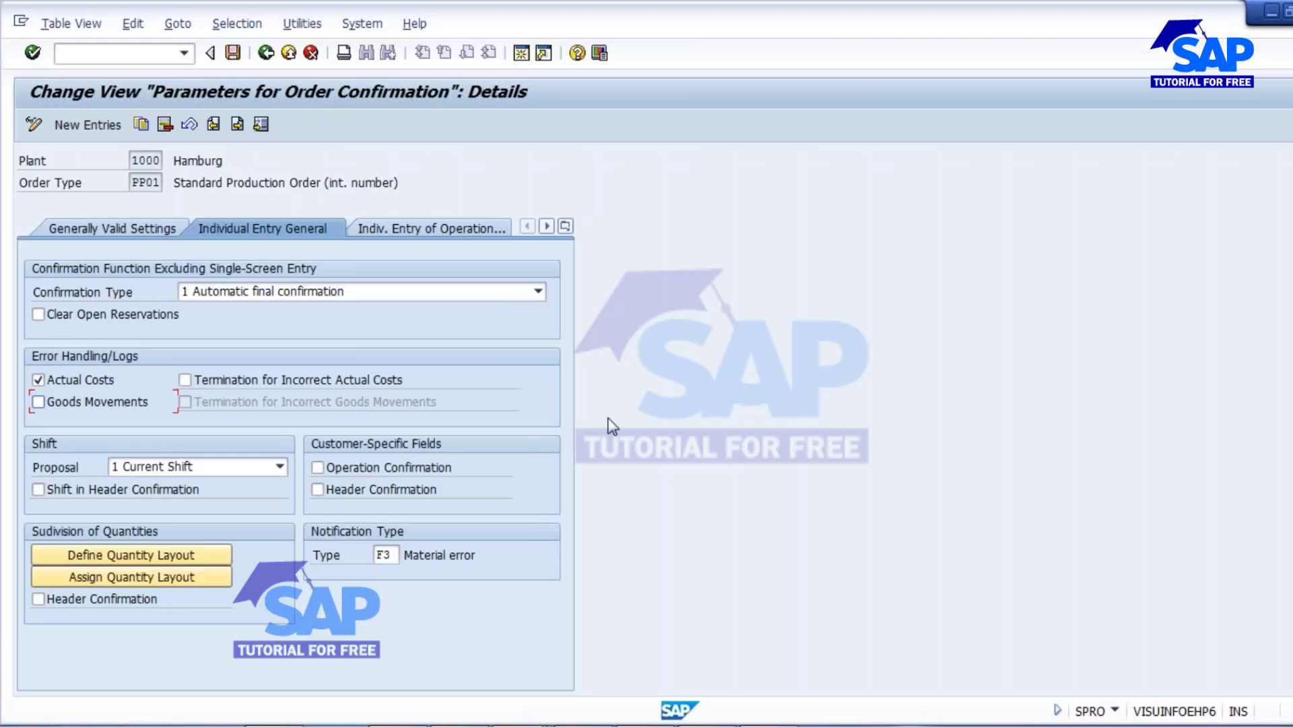
pyautogui.click(39, 402)
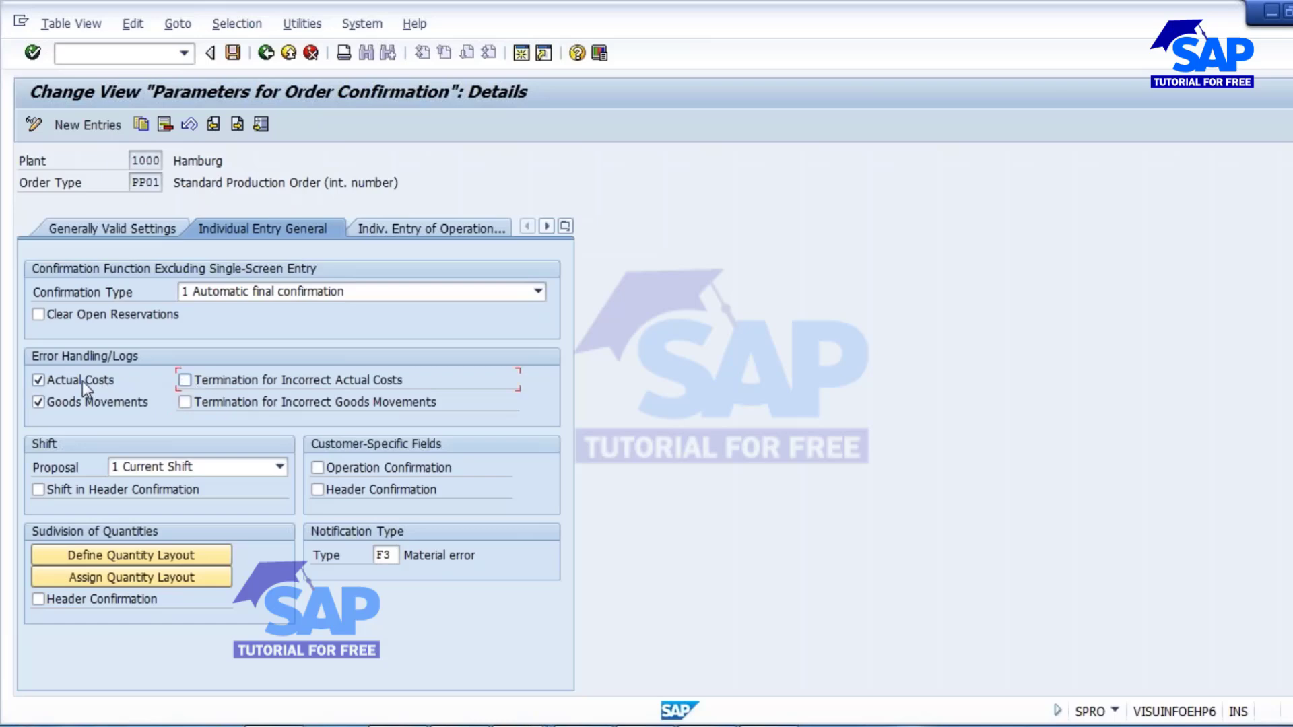
# Consult the help for the Goods Movements indicator, then save the PP01 parameters under customizing request EH6K900225 and return to the overview.
pyautogui.press('F1')
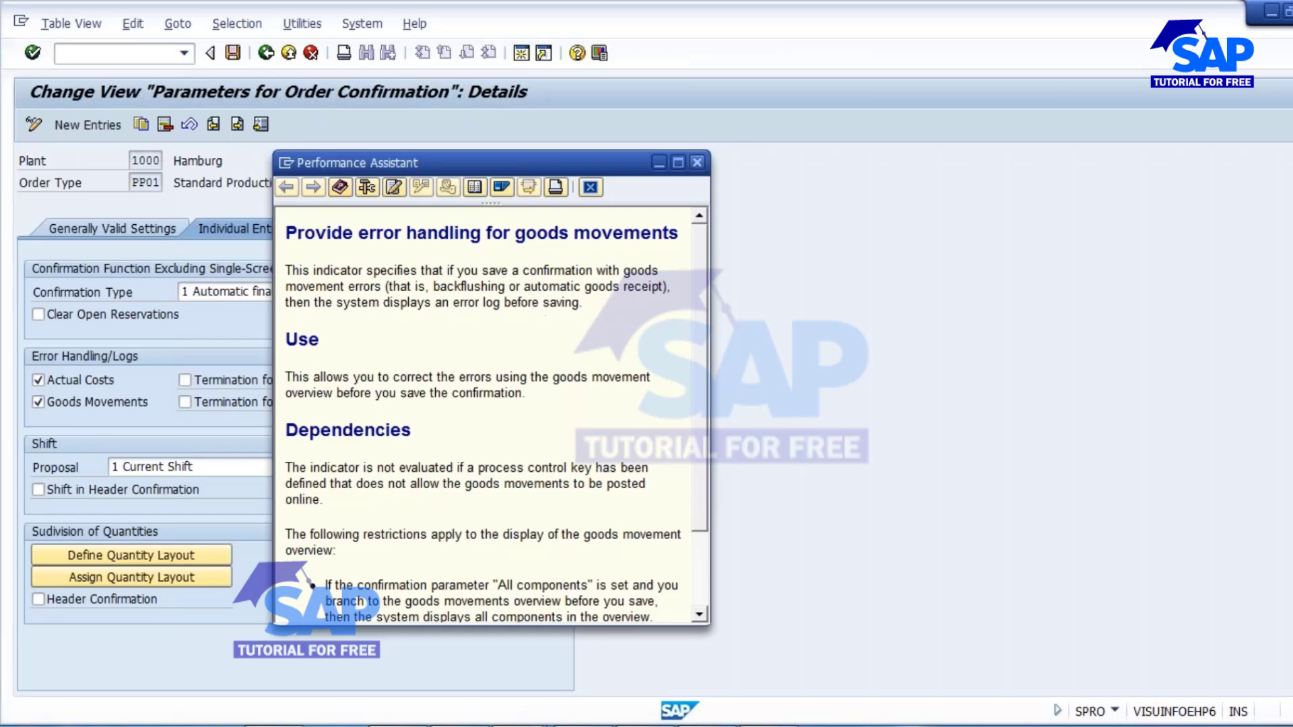
pyautogui.press('Escape')
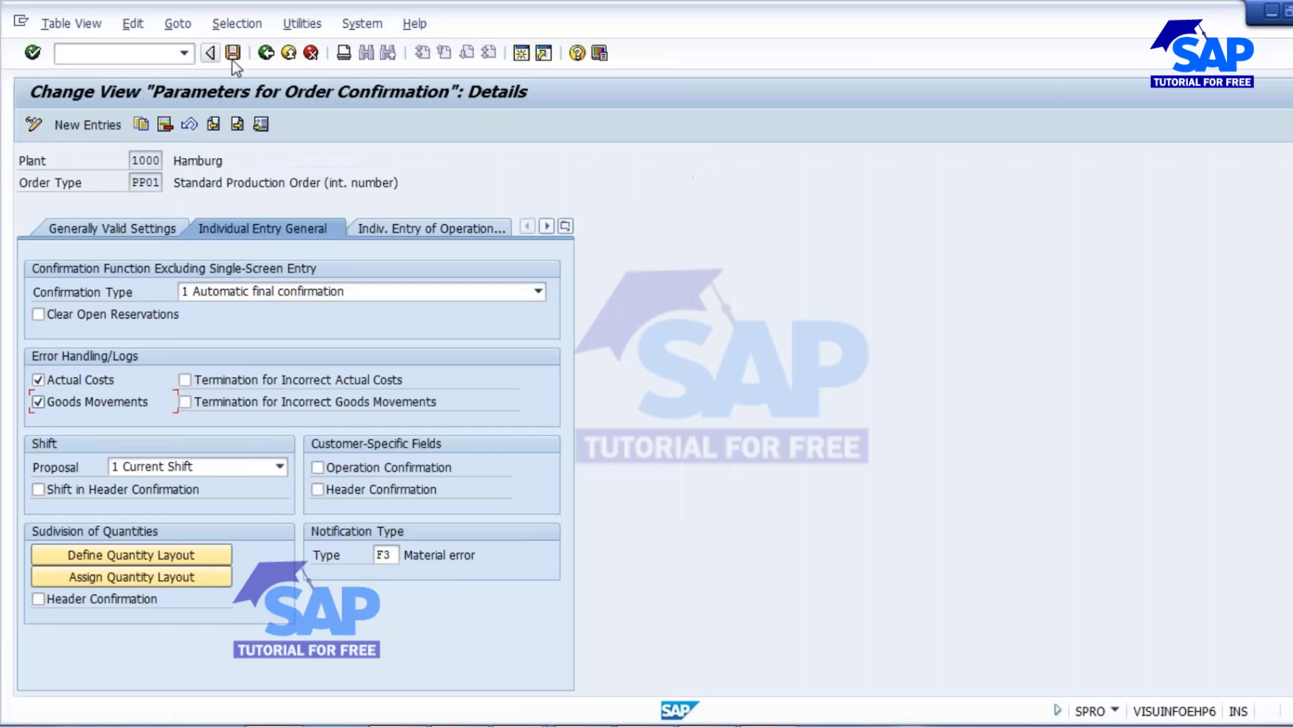
pyautogui.click(232, 57)
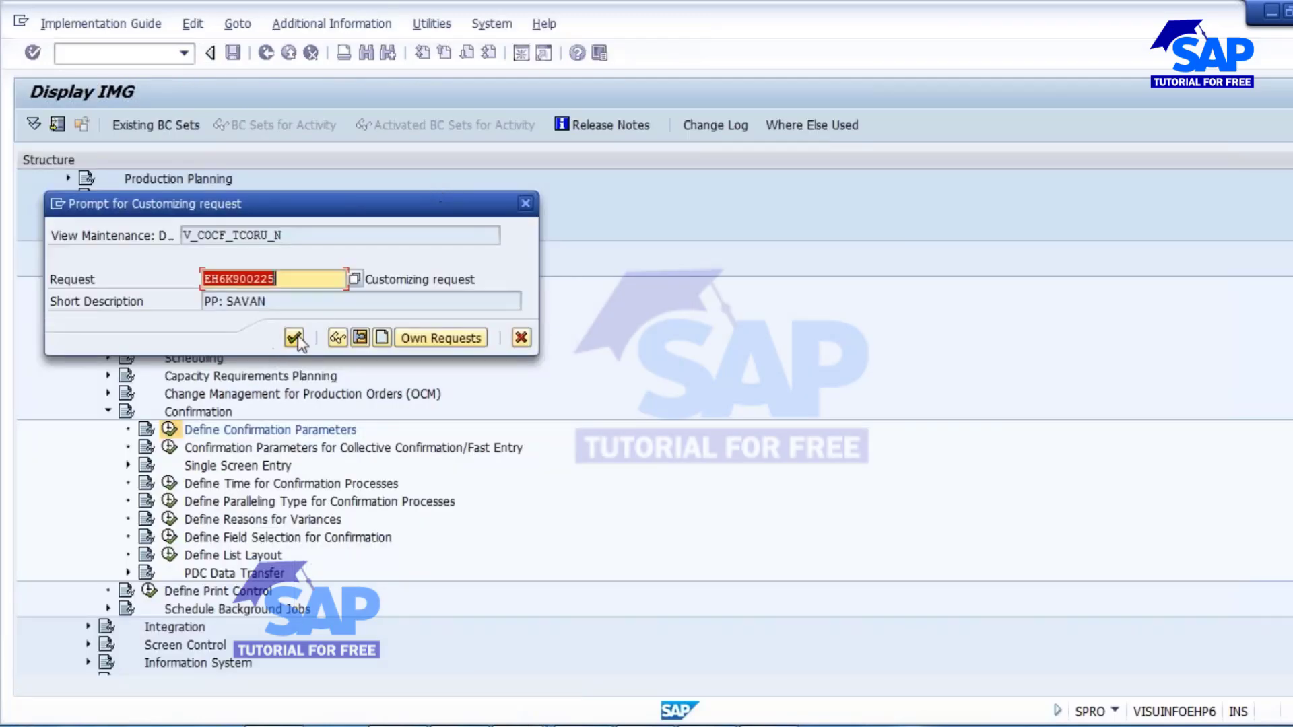
pyautogui.click(294, 339)
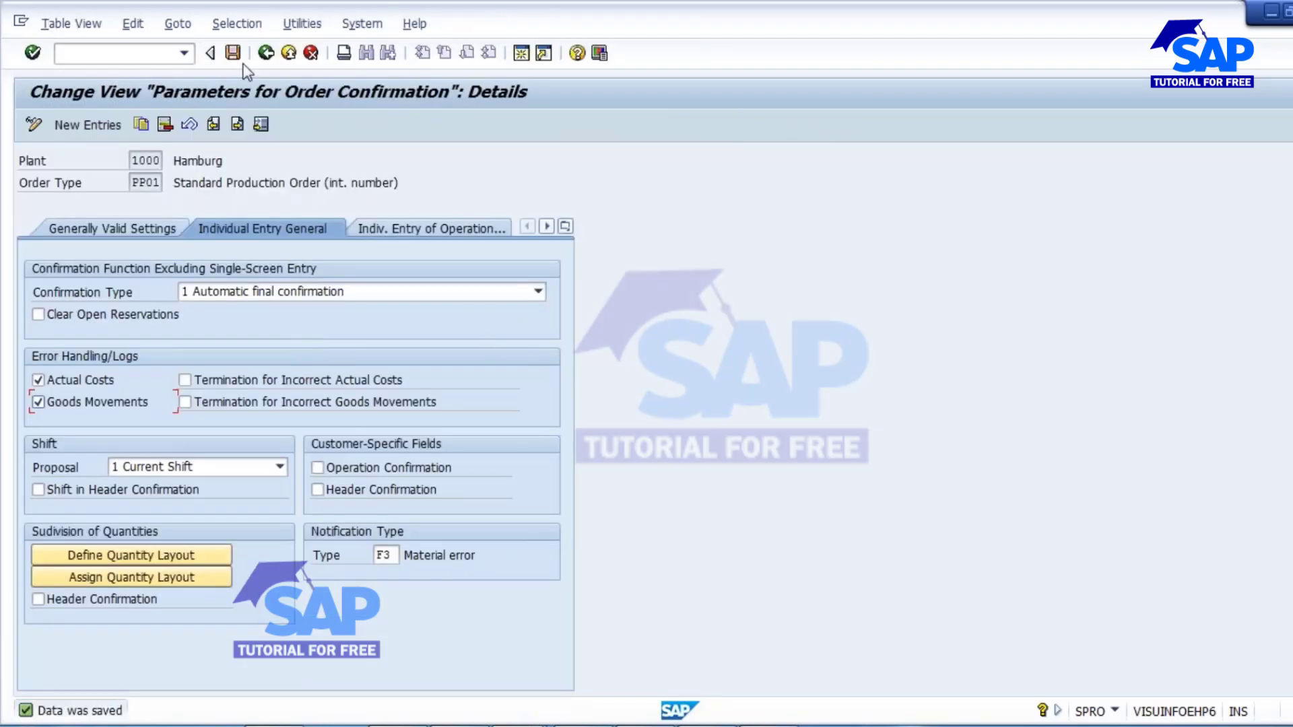
pyautogui.click(266, 52)
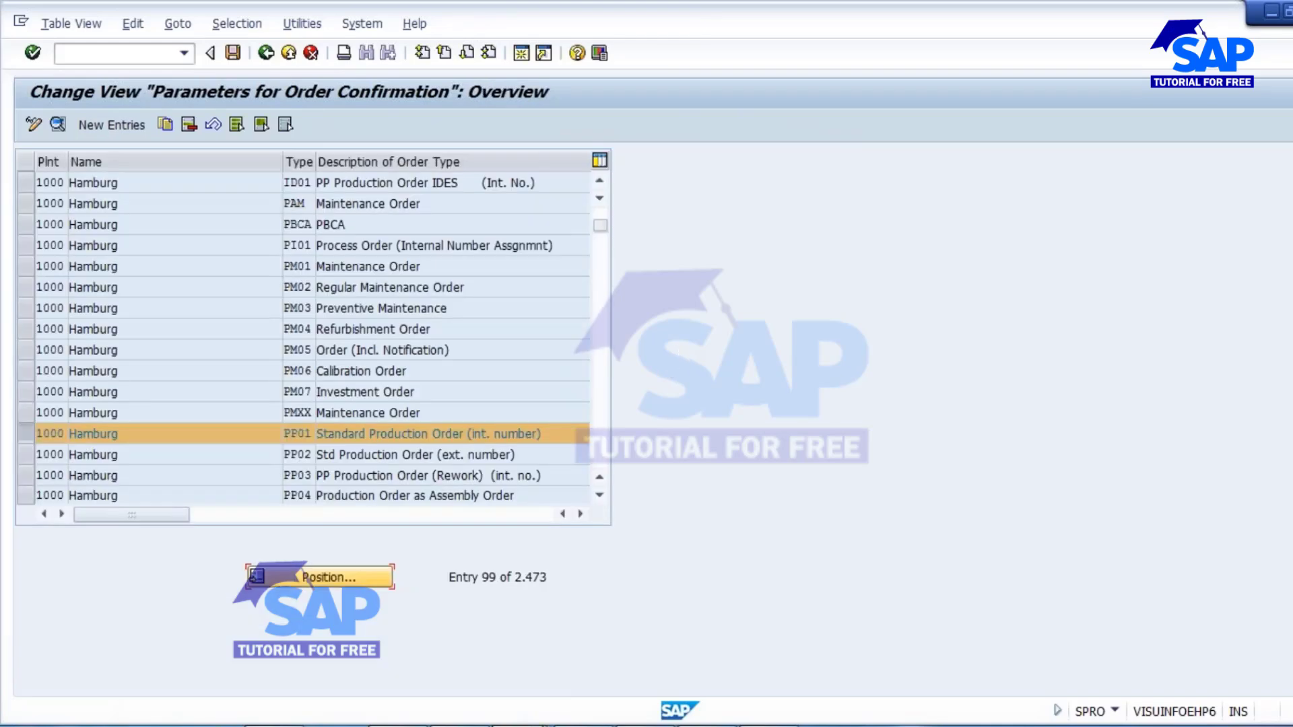
# Switch to the stock/requirements list of material 2094, open a new session from it and start transaction CO01.
pyautogui.click(664, 623)
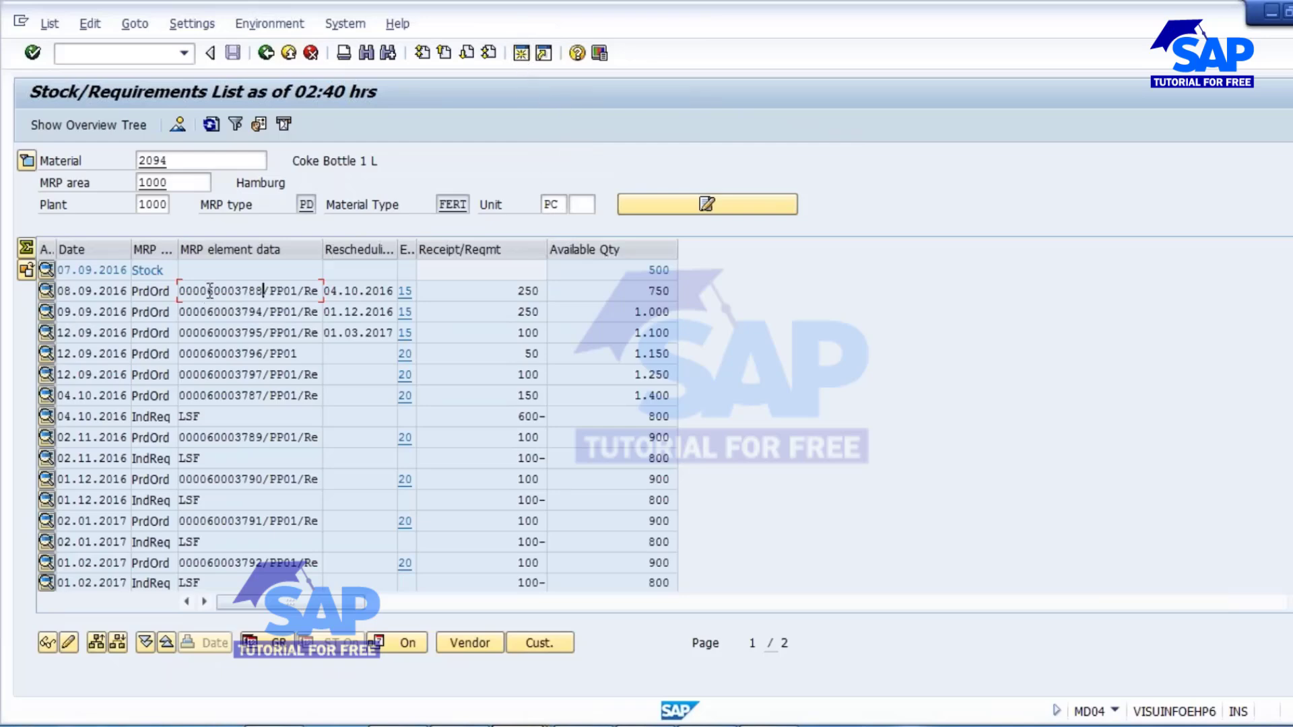
pyautogui.moveTo(208, 291); pyautogui.dragTo(277, 291)
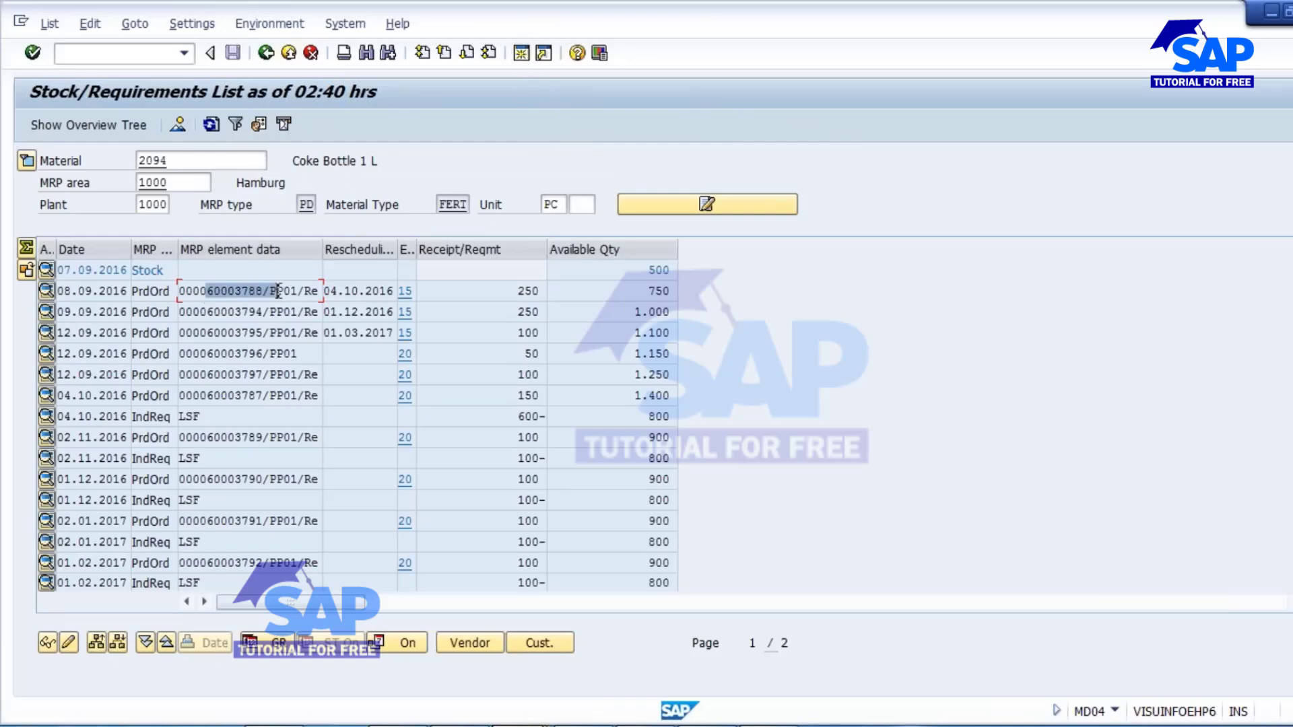
pyautogui.click(521, 54)
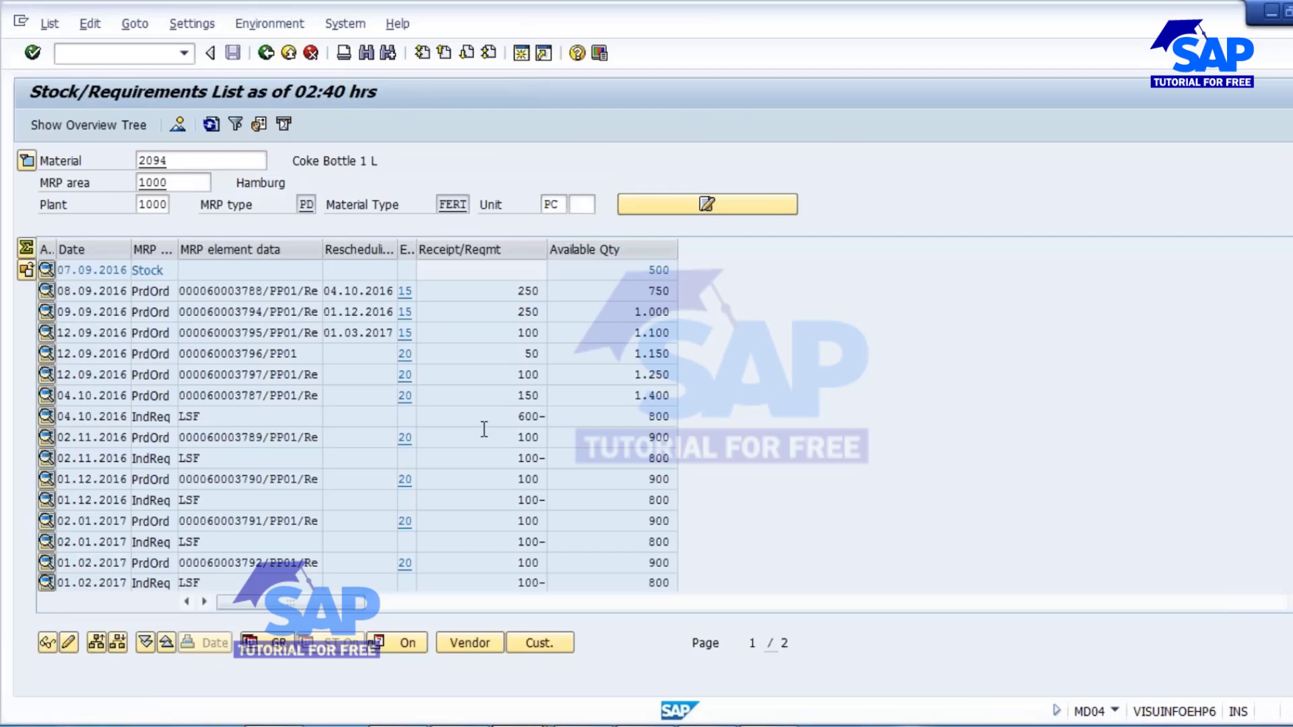
pyautogui.write('d')
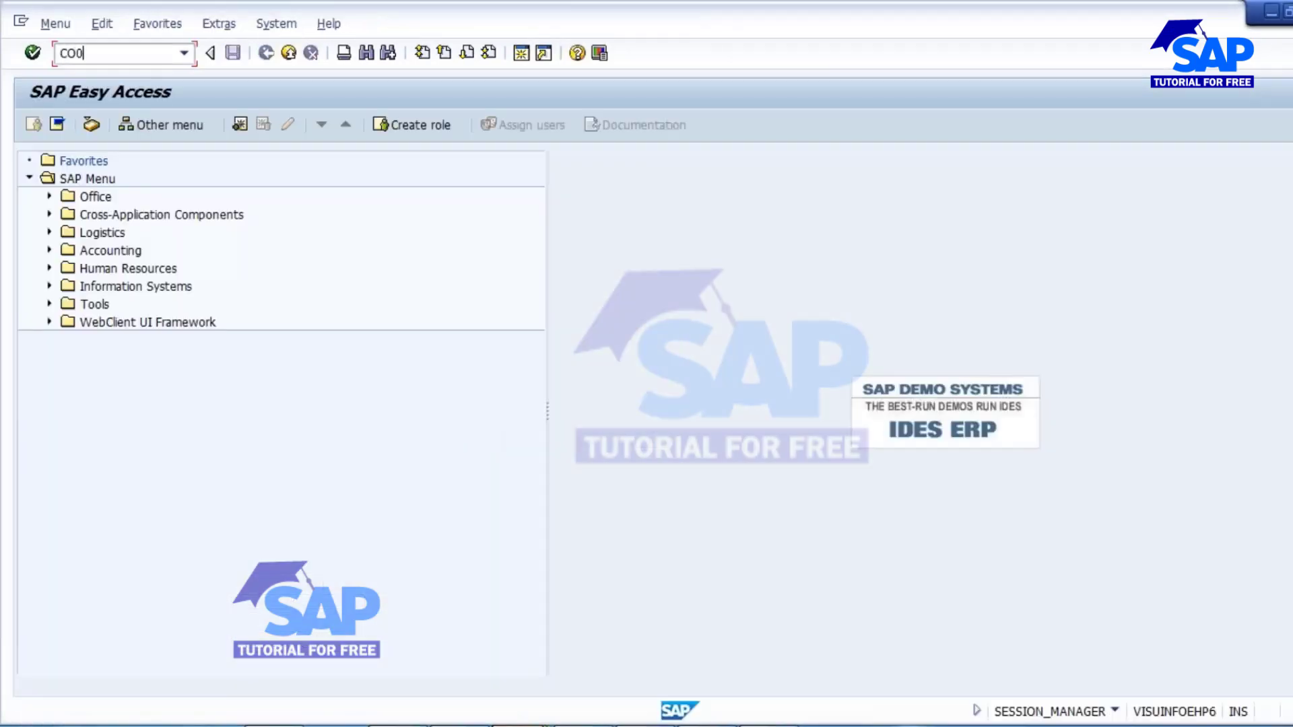
pyautogui.write('O01')
pyautogui.press('Return')
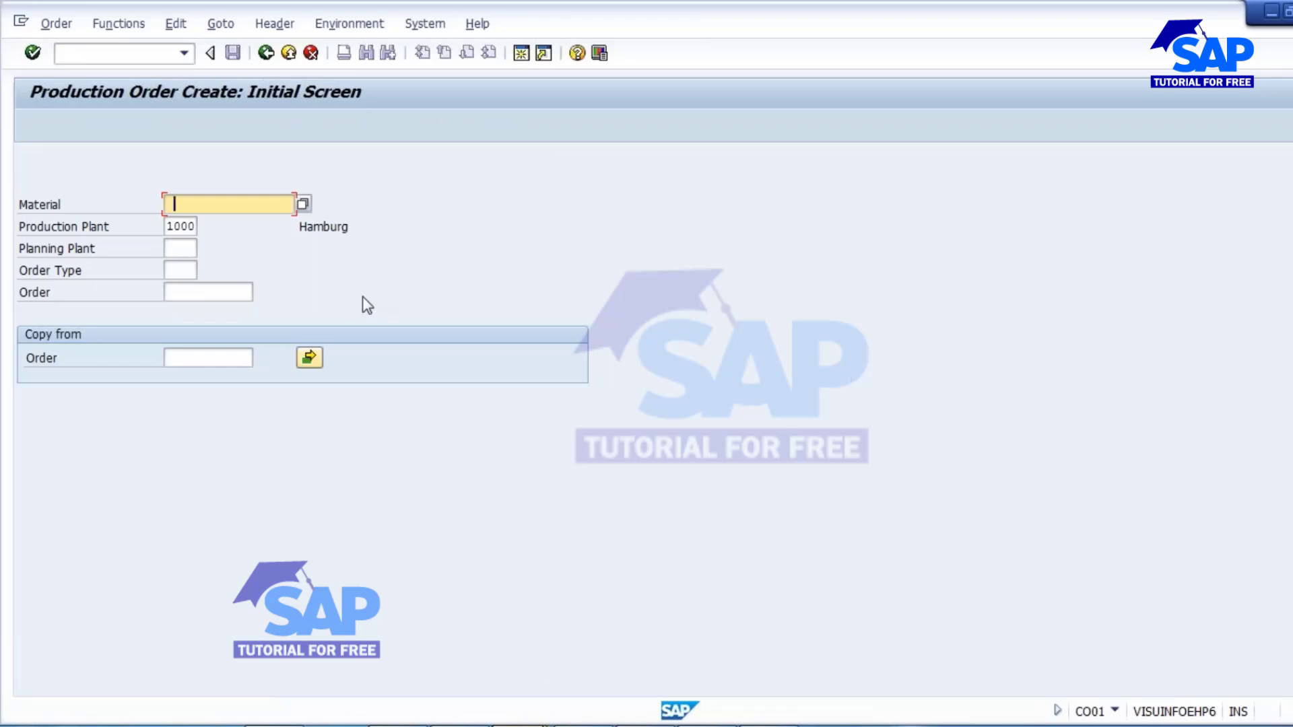
# Start a production order for material 2094 in plant 1000 with order type PP01, looking up the material in the stock/requirements list.
pyautogui.click(573, 717)
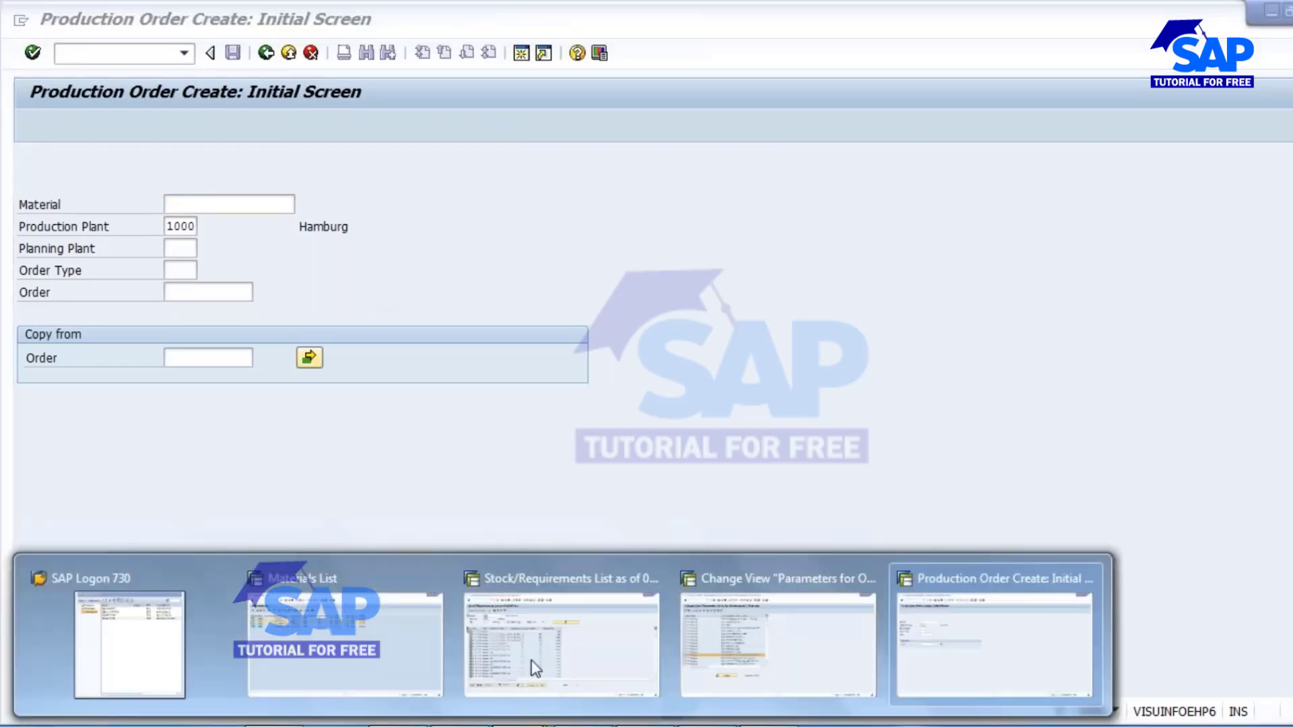
pyautogui.click(486, 648)
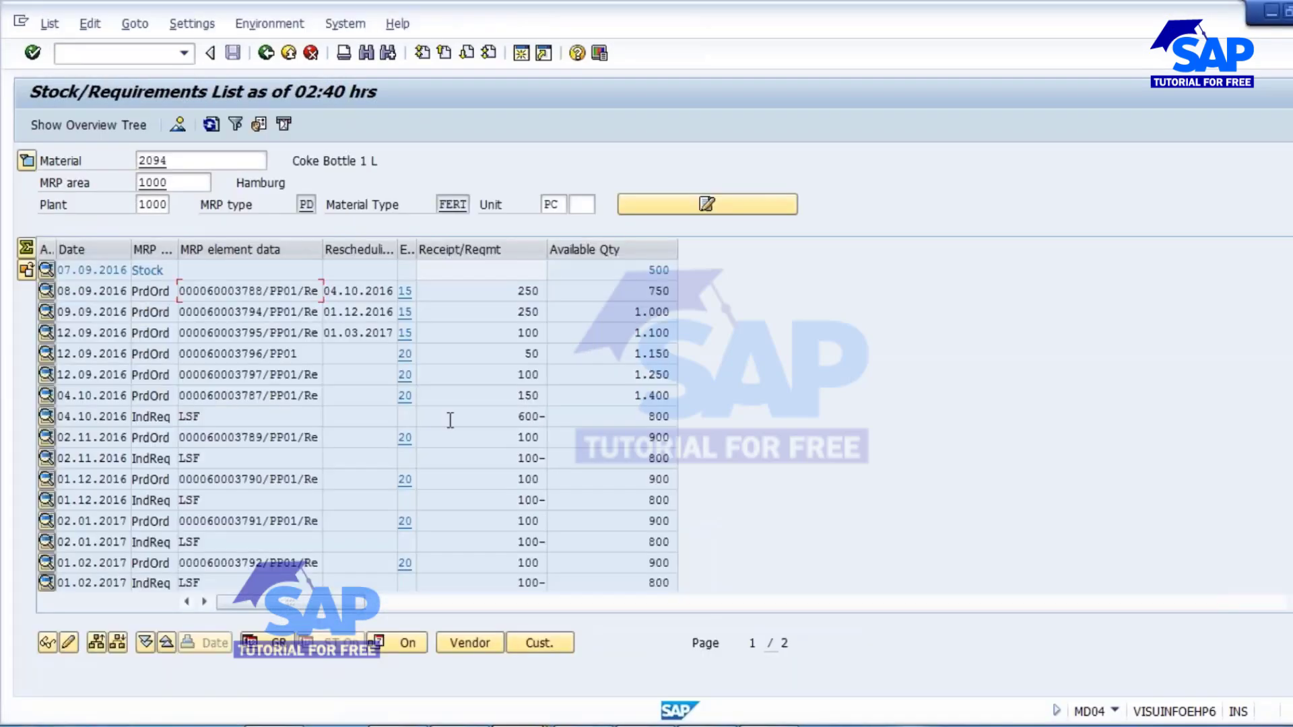
pyautogui.hotkey('alt', 'Tab')
pyautogui.write('2094')
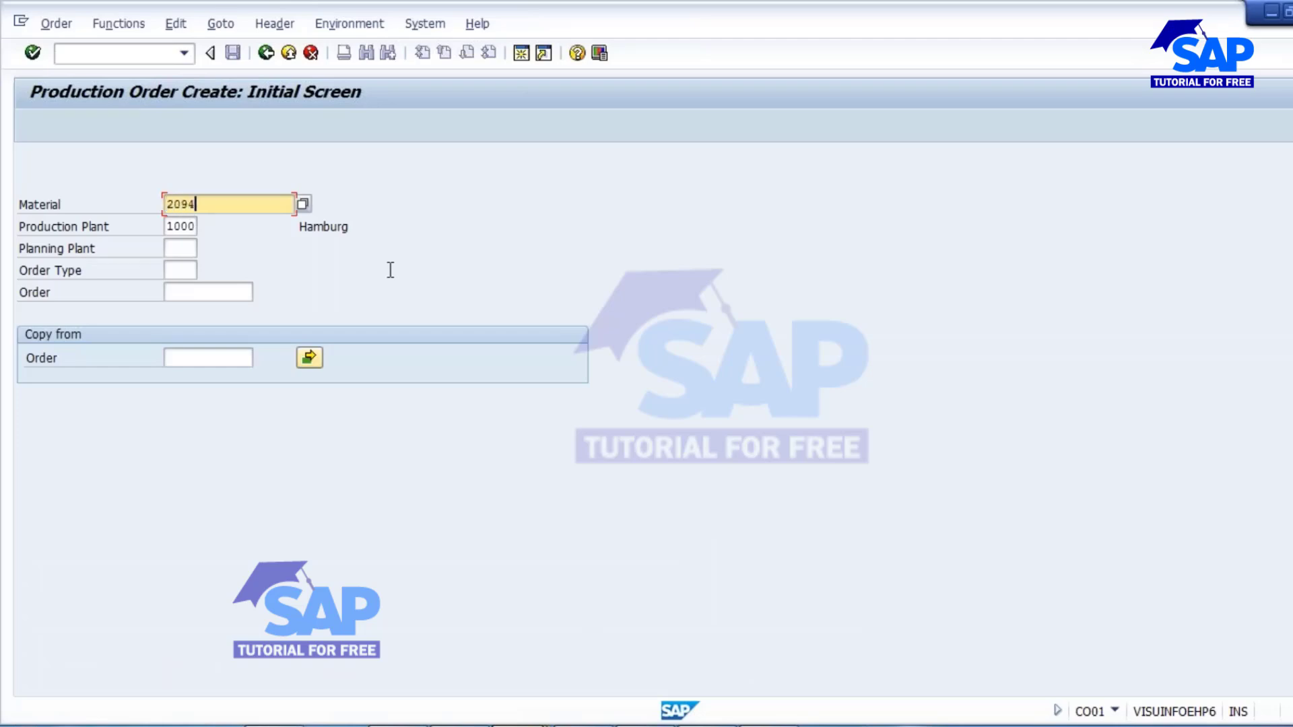
pyautogui.press('Tab')
pyautogui.press('Tab')
pyautogui.press('Tab')
pyautogui.write('PP')
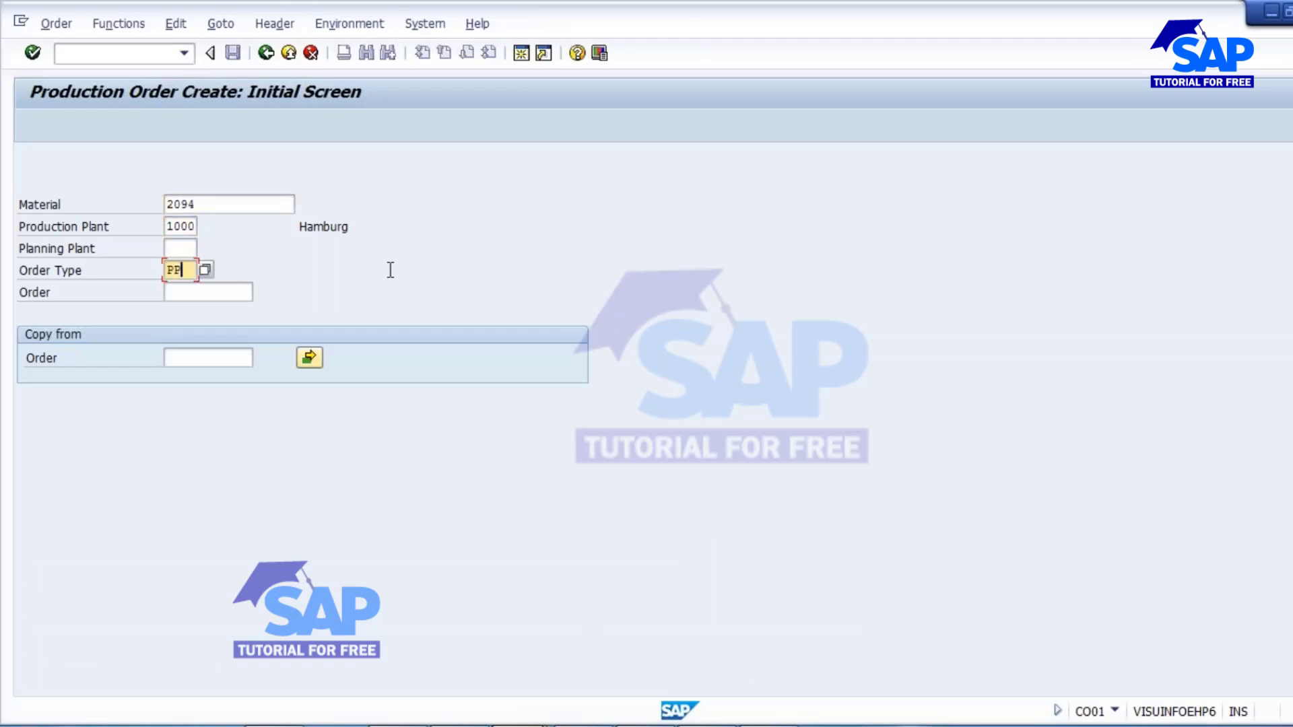
pyautogui.press('Return')
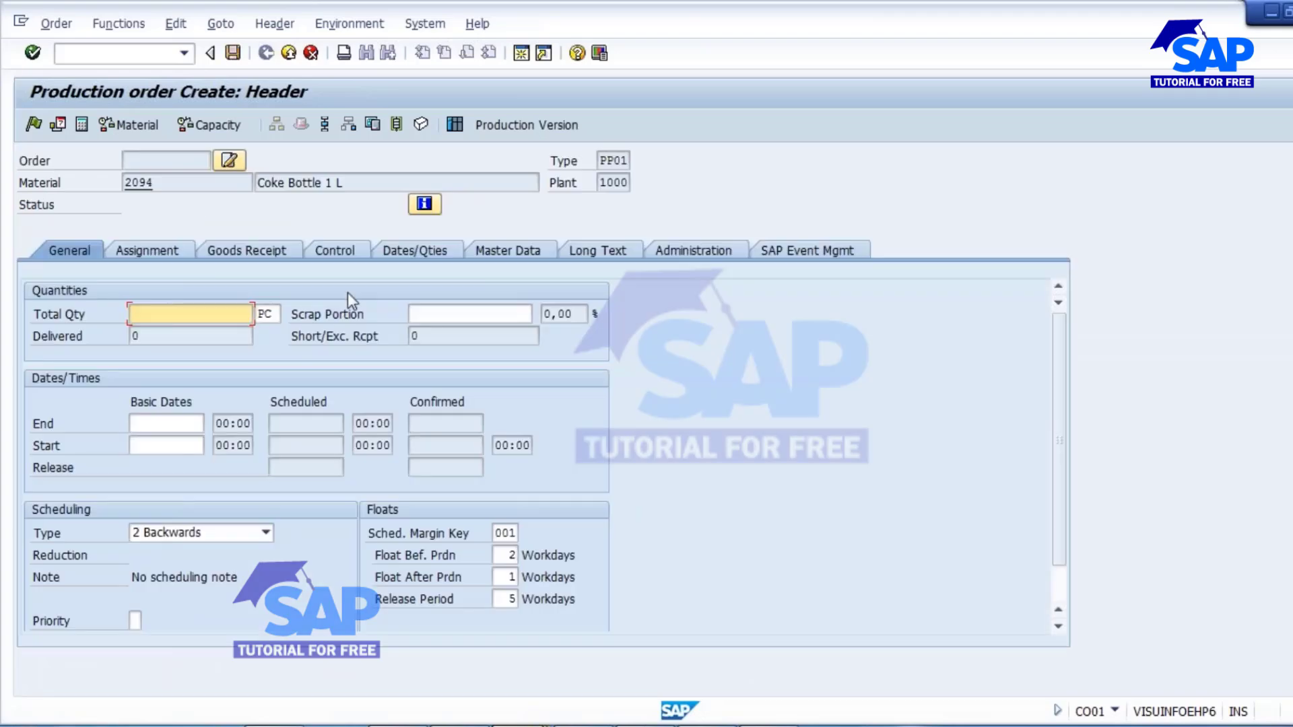
# Set the order's total quantity to 250 PC and its scheduling type to Current date.
pyautogui.write('250')
pyautogui.click(183, 537)
pyautogui.click(163, 594)
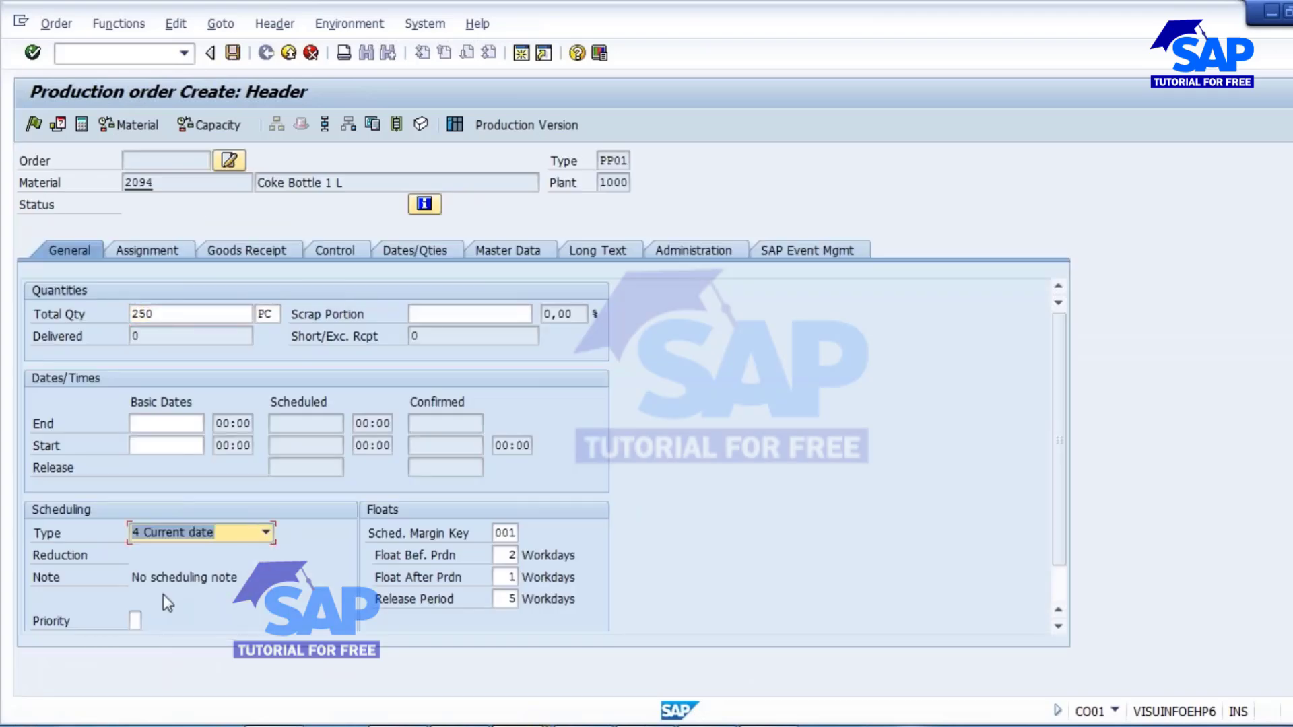
pyautogui.press('Return')
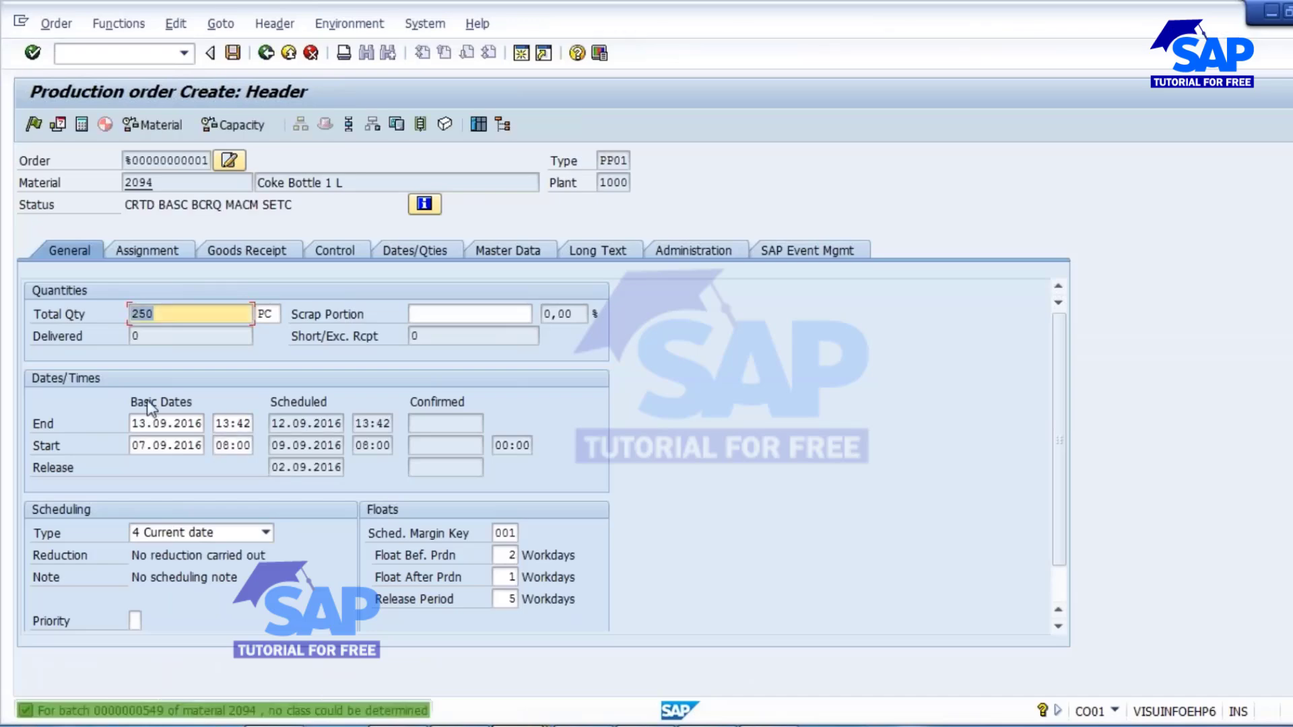
# Look at the goods receipt data, check material availability, and release and save the order despite the cost calculation error.
pyautogui.click(282, 255)
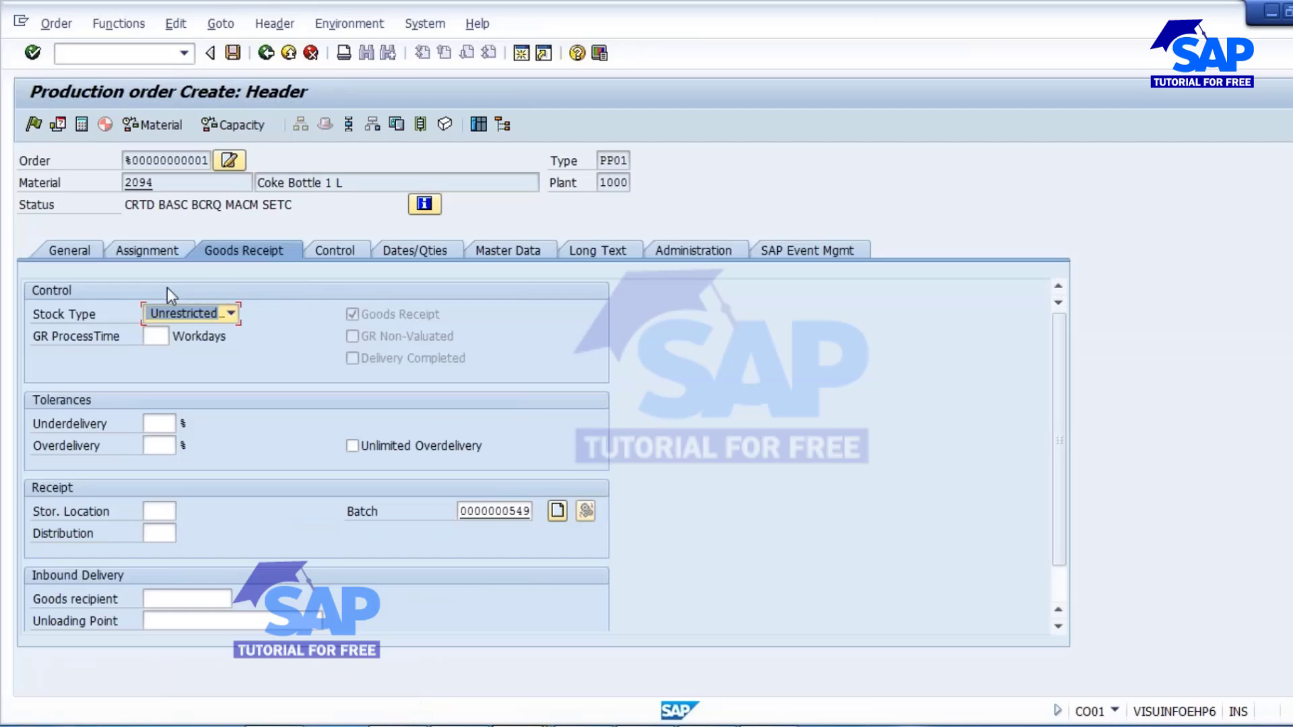
pyautogui.click(165, 124)
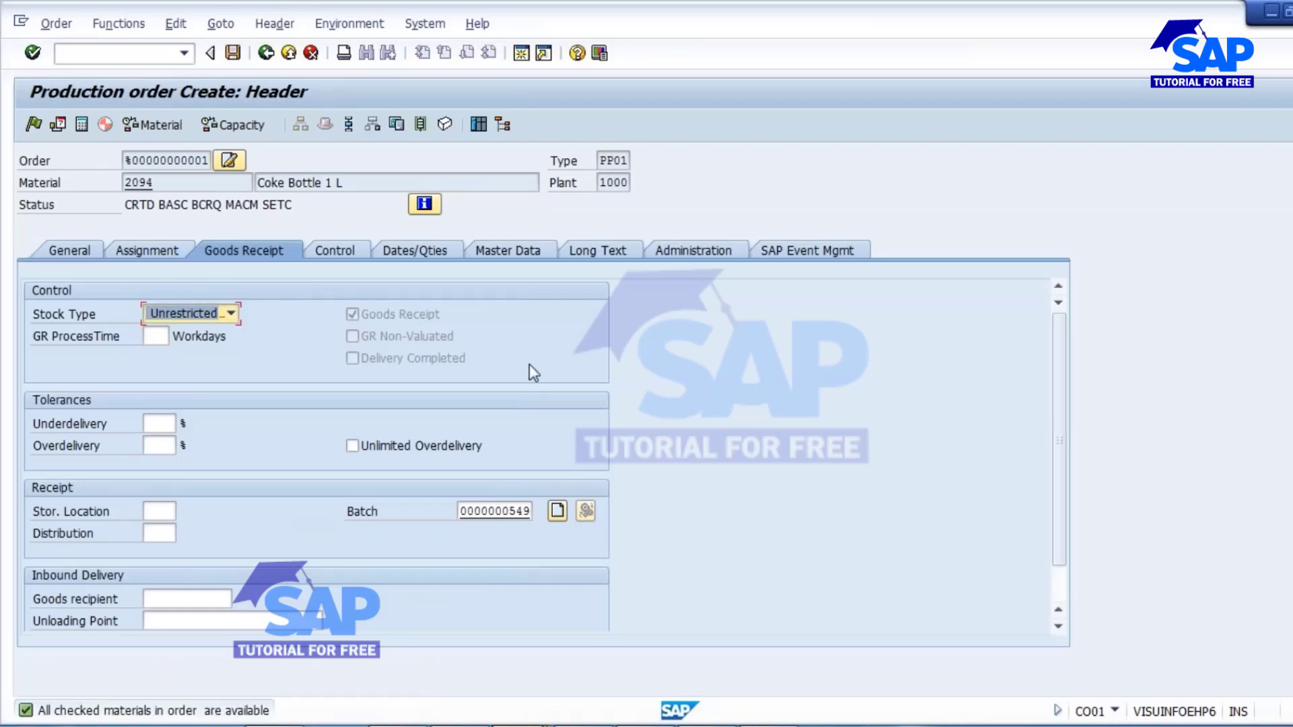
pyautogui.click(35, 125)
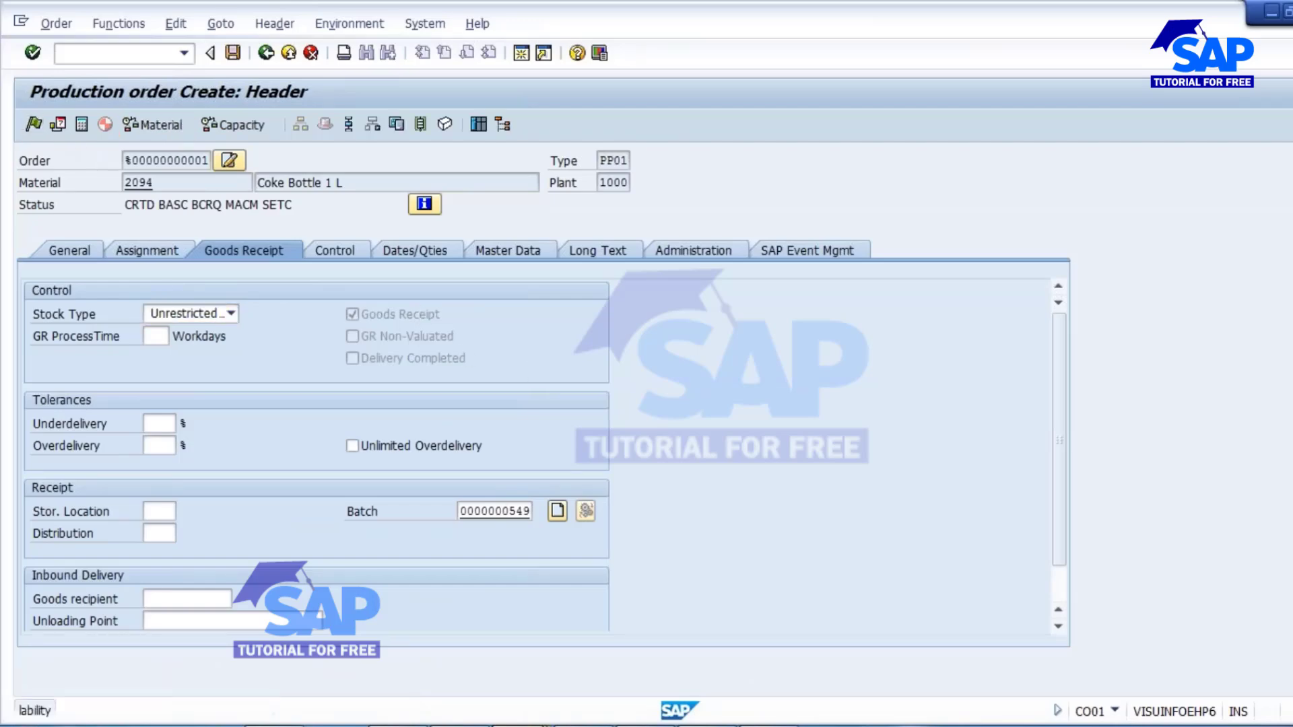
pyautogui.click(232, 53)
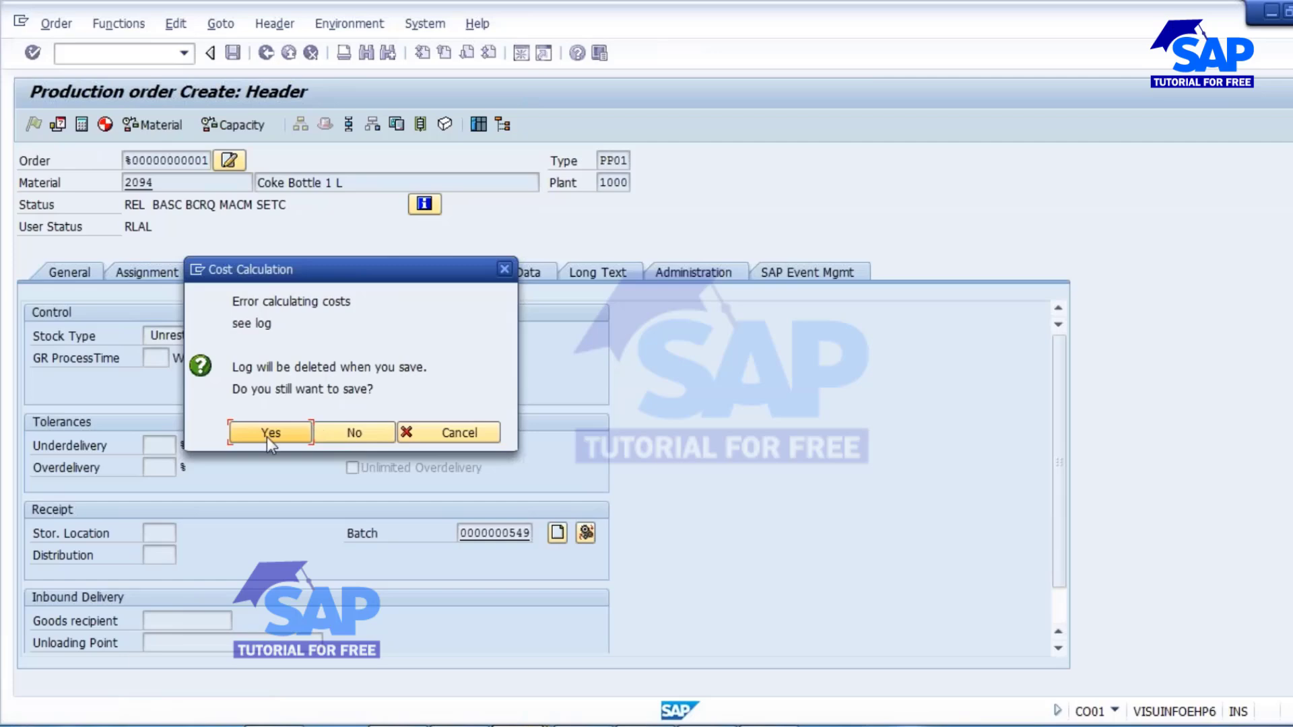
pyautogui.click(269, 433)
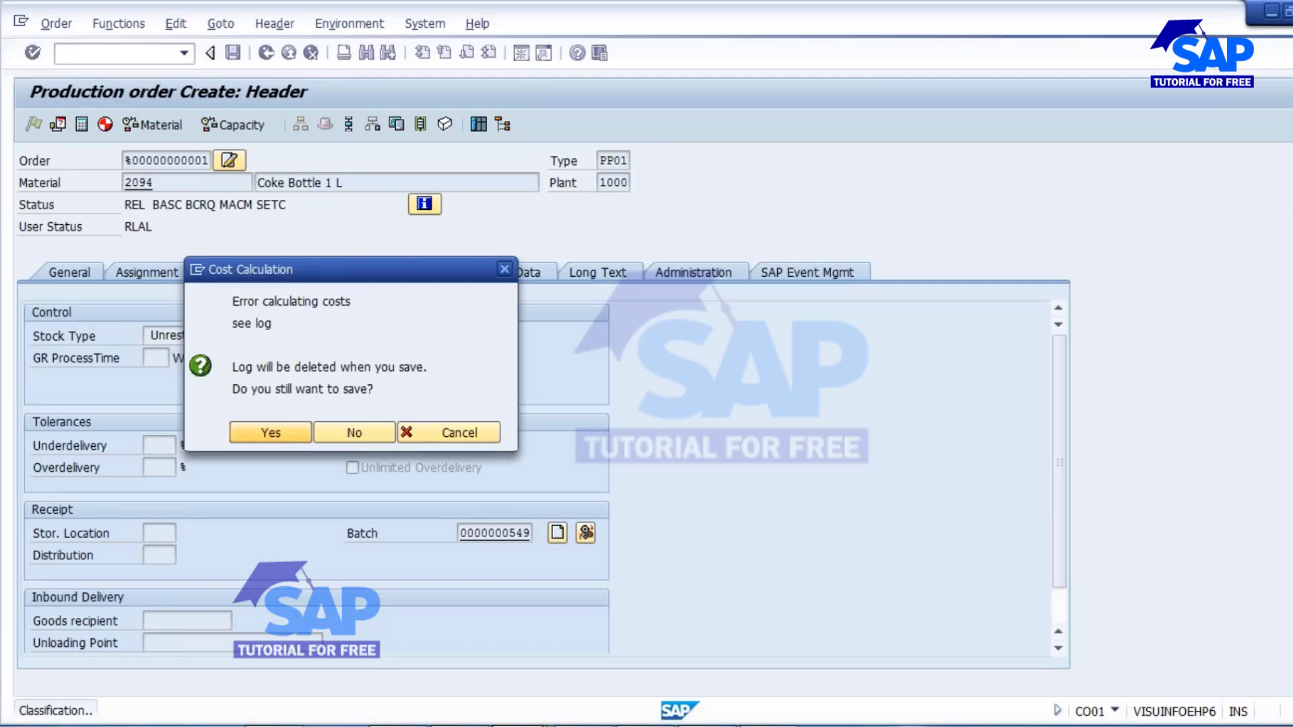
pyautogui.press('Return')
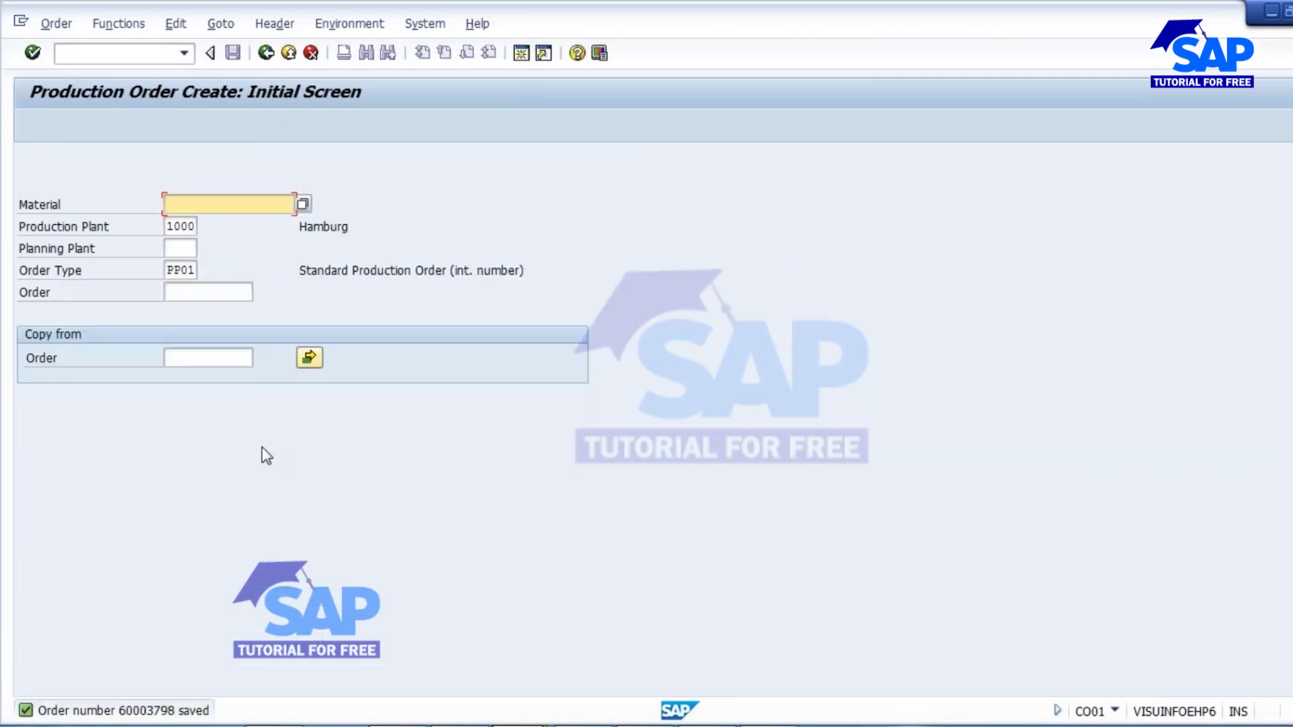
# Copy the new order's number from the details of the save message and close the message help.
pyautogui.doubleClick(179, 711)
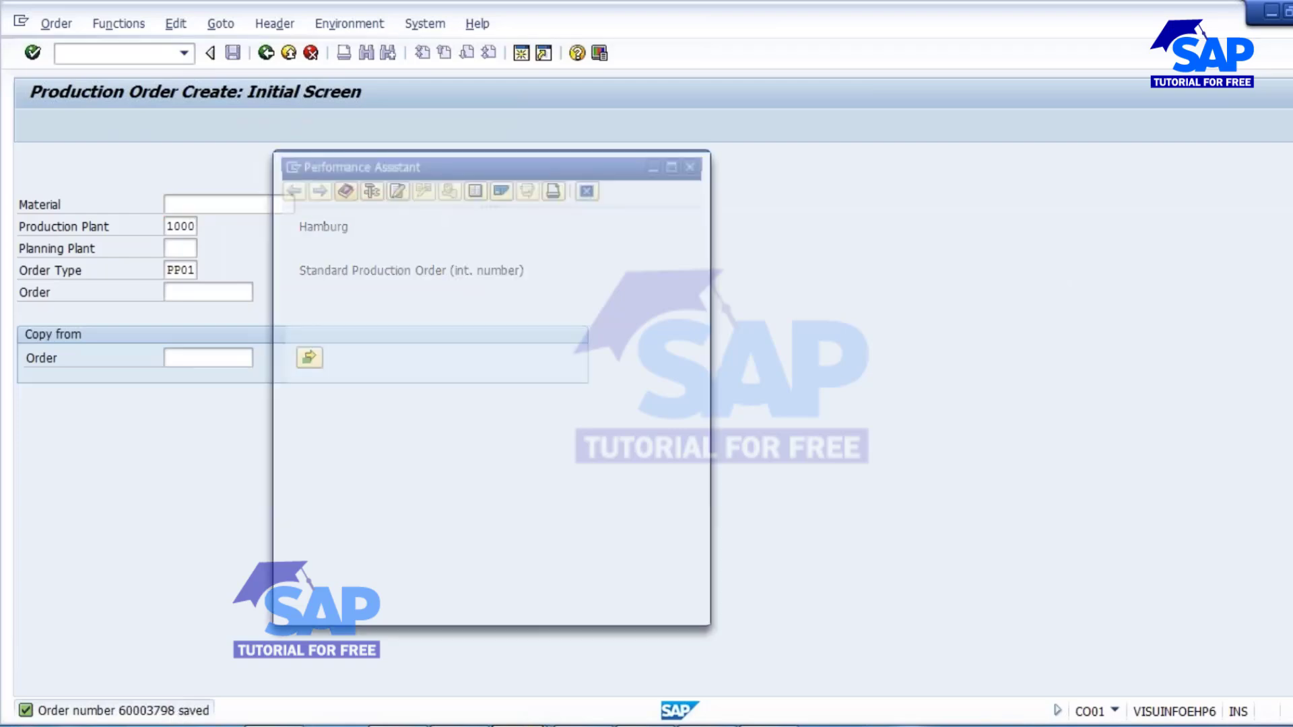
pyautogui.moveTo(413, 232); pyautogui.dragTo(493, 229)
pyautogui.hotkey('ctrl', 'c')
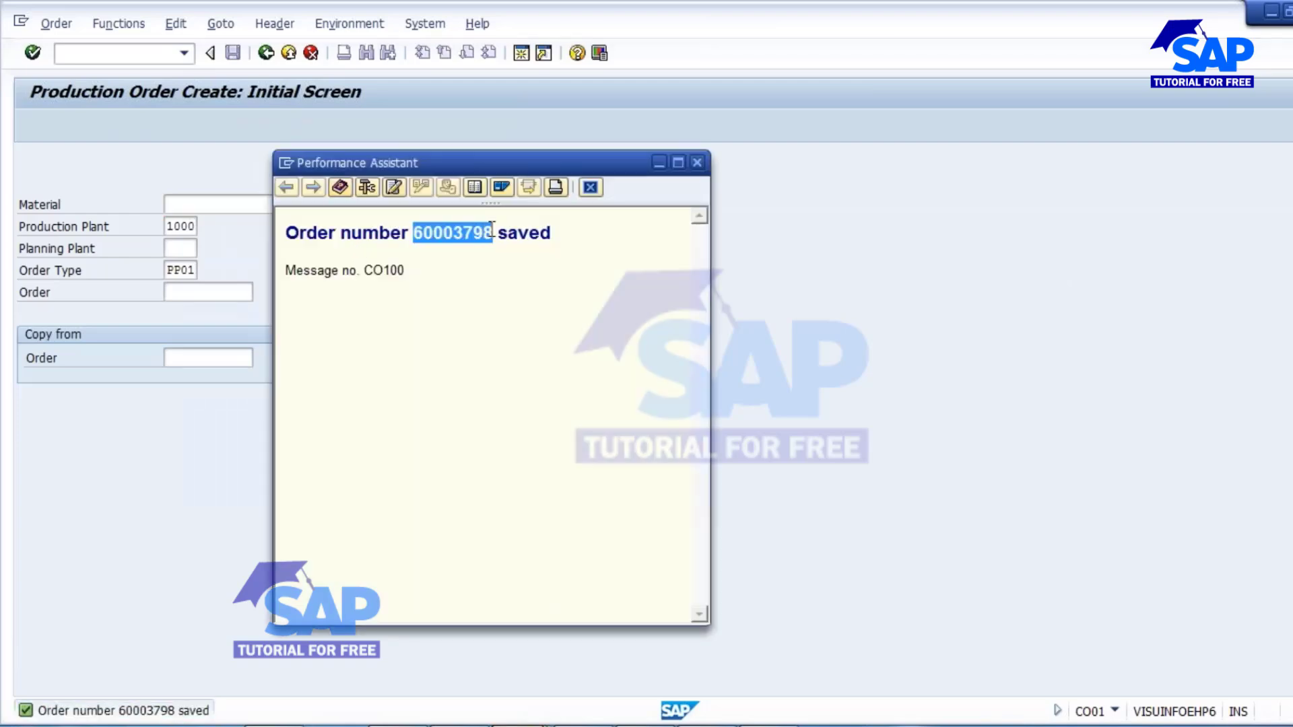
pyautogui.click(698, 164)
# Start transaction CO15 and open the copied production order for confirmation.
pyautogui.click(122, 54)
pyautogui.write('/NCO15')
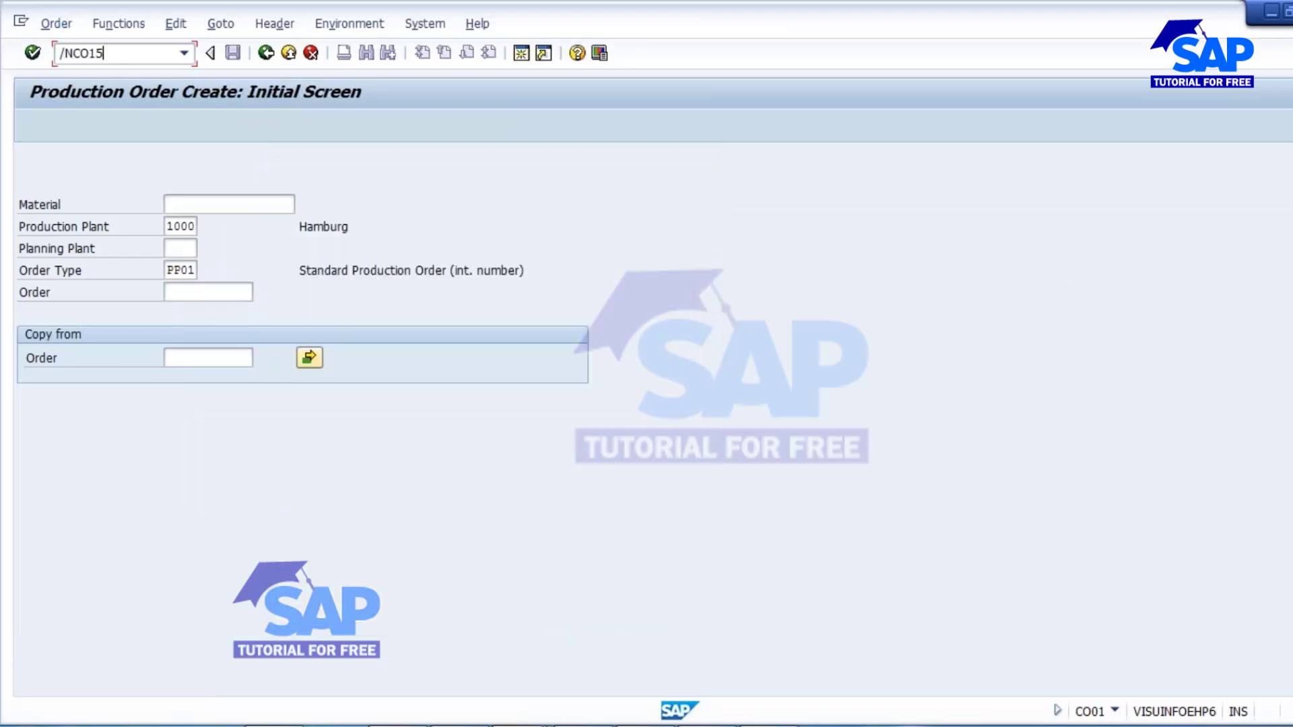
pyautogui.press('Return')
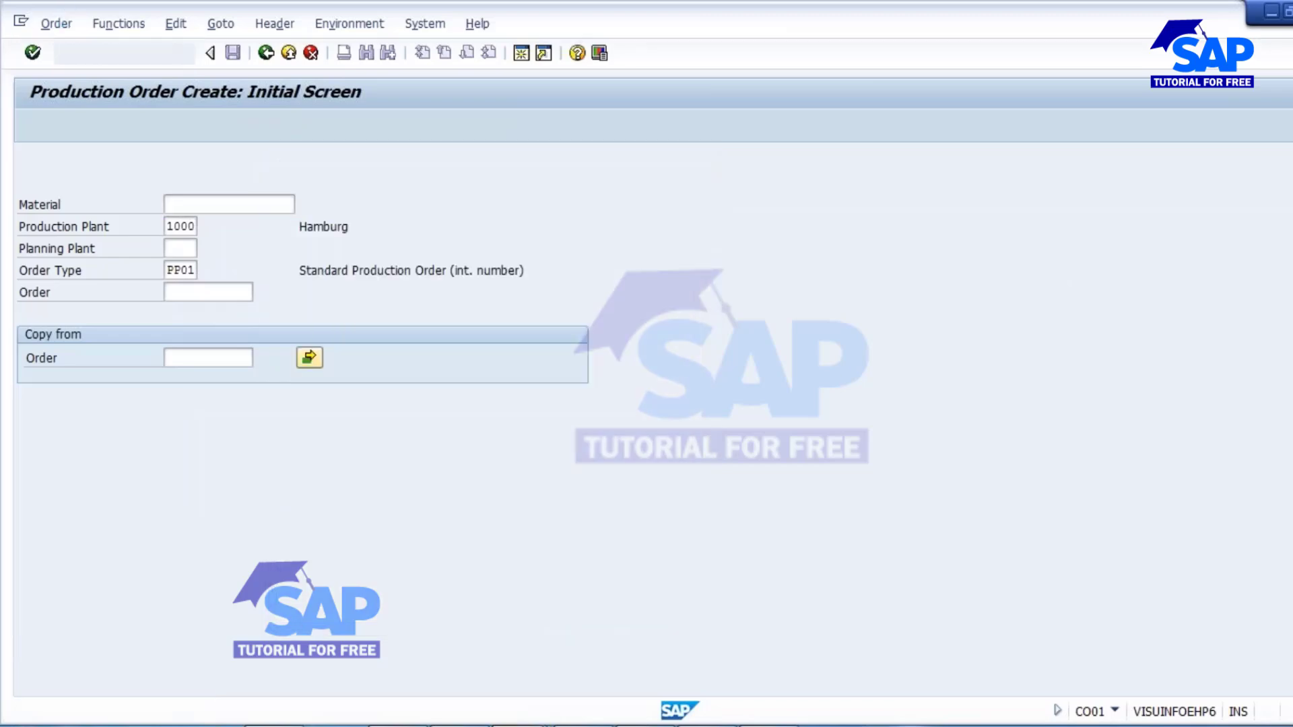
pyautogui.hotkey('ctrl', 'v')
pyautogui.press('Return')
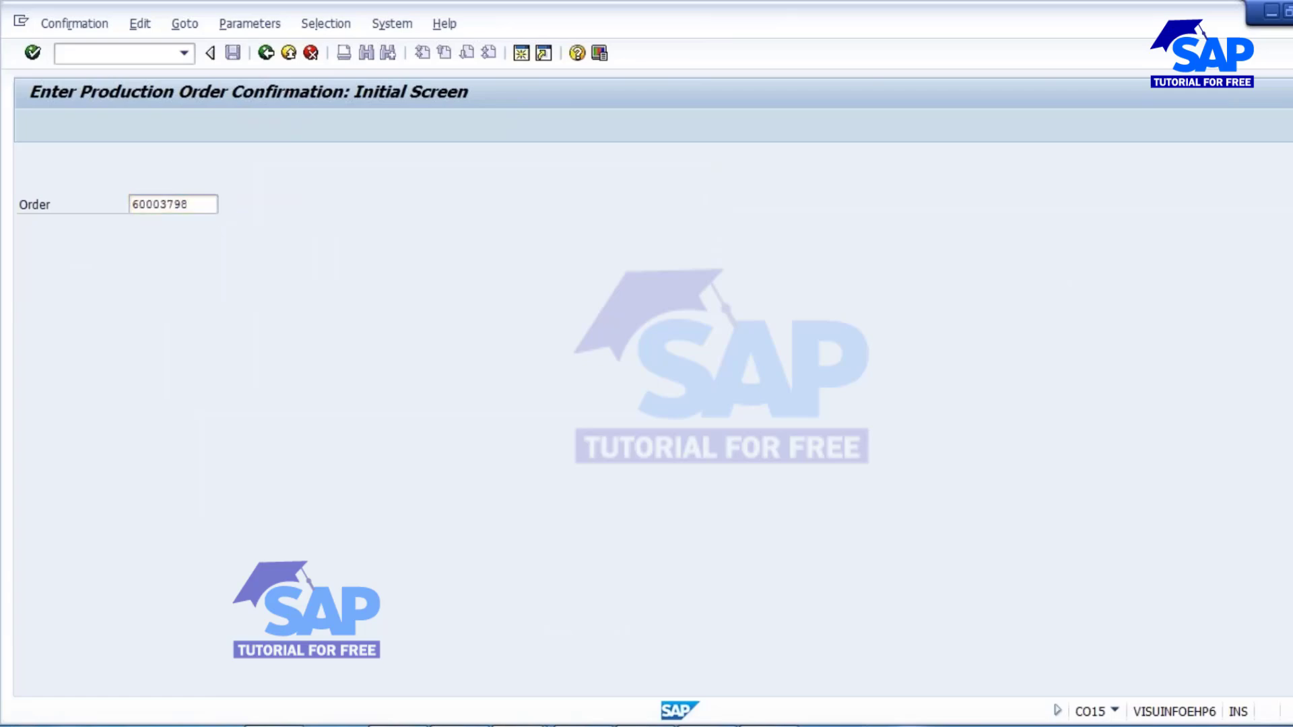
# Choose final confirmation and enter a yield of 245 PC and a confirmed scrap quantity of 5.
pyautogui.click(198, 249)
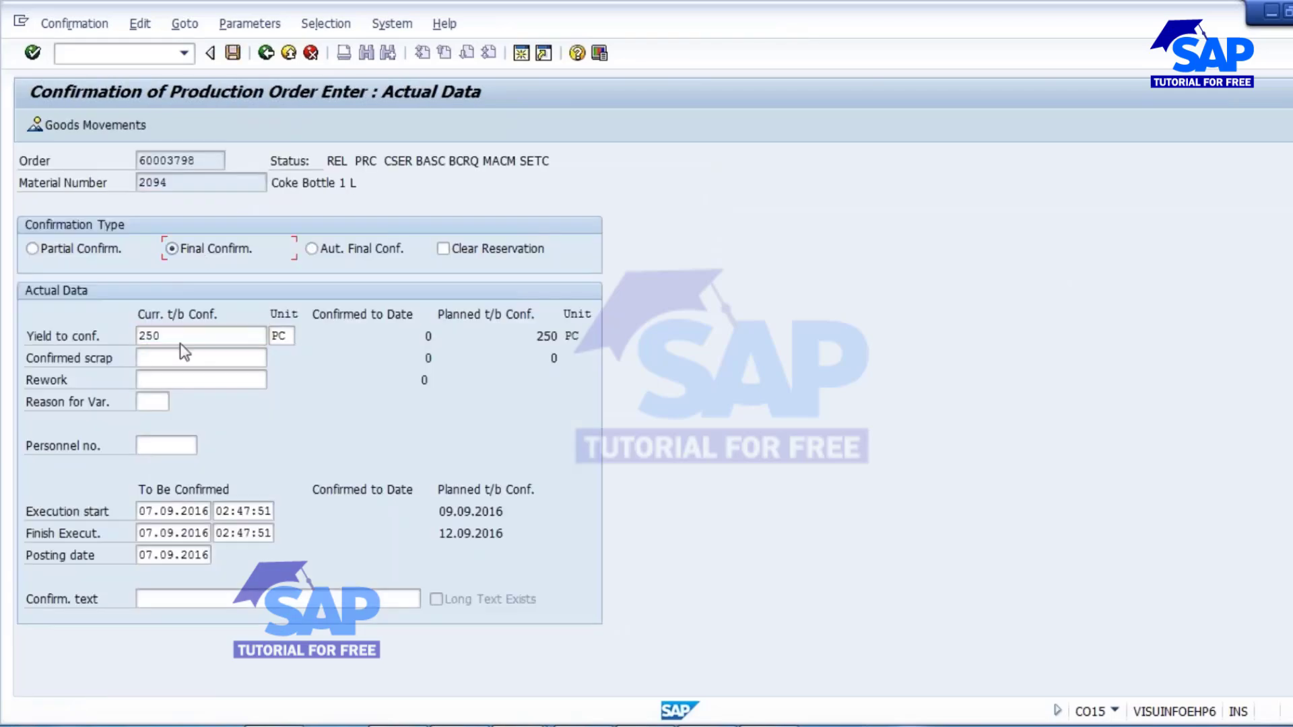
pyautogui.write('245')
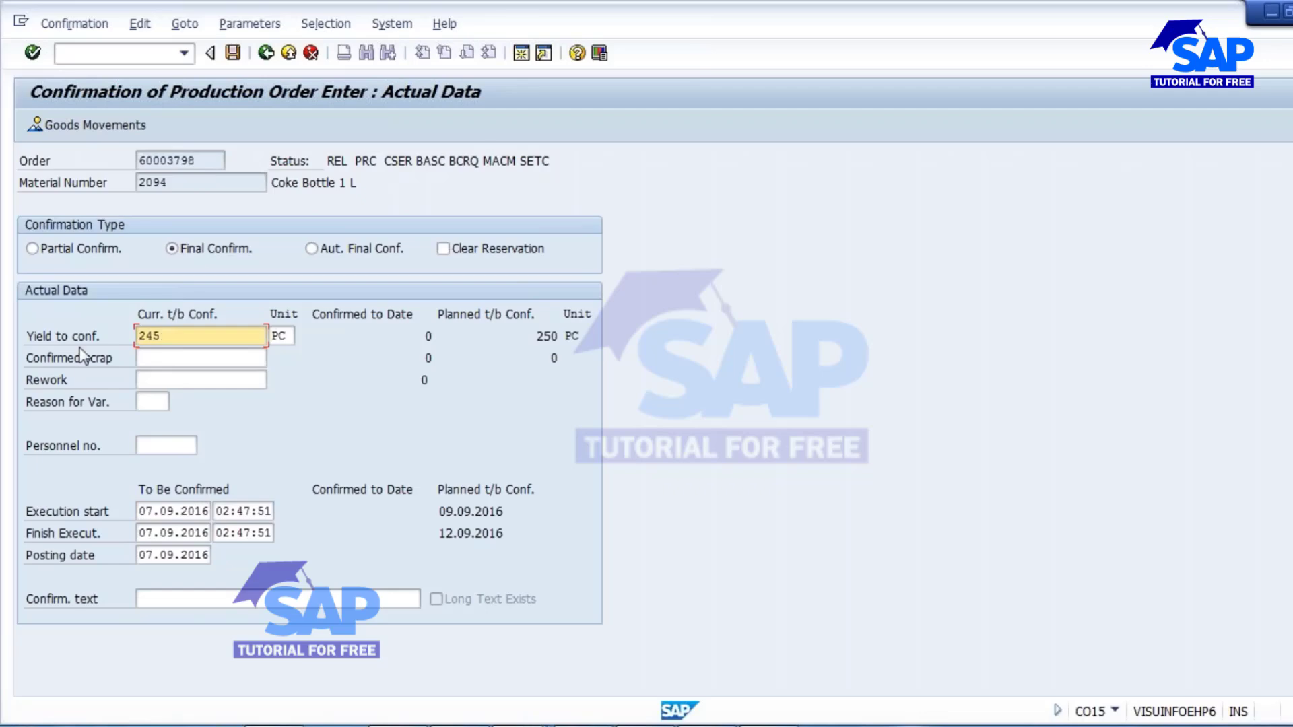
pyautogui.press('Tab')
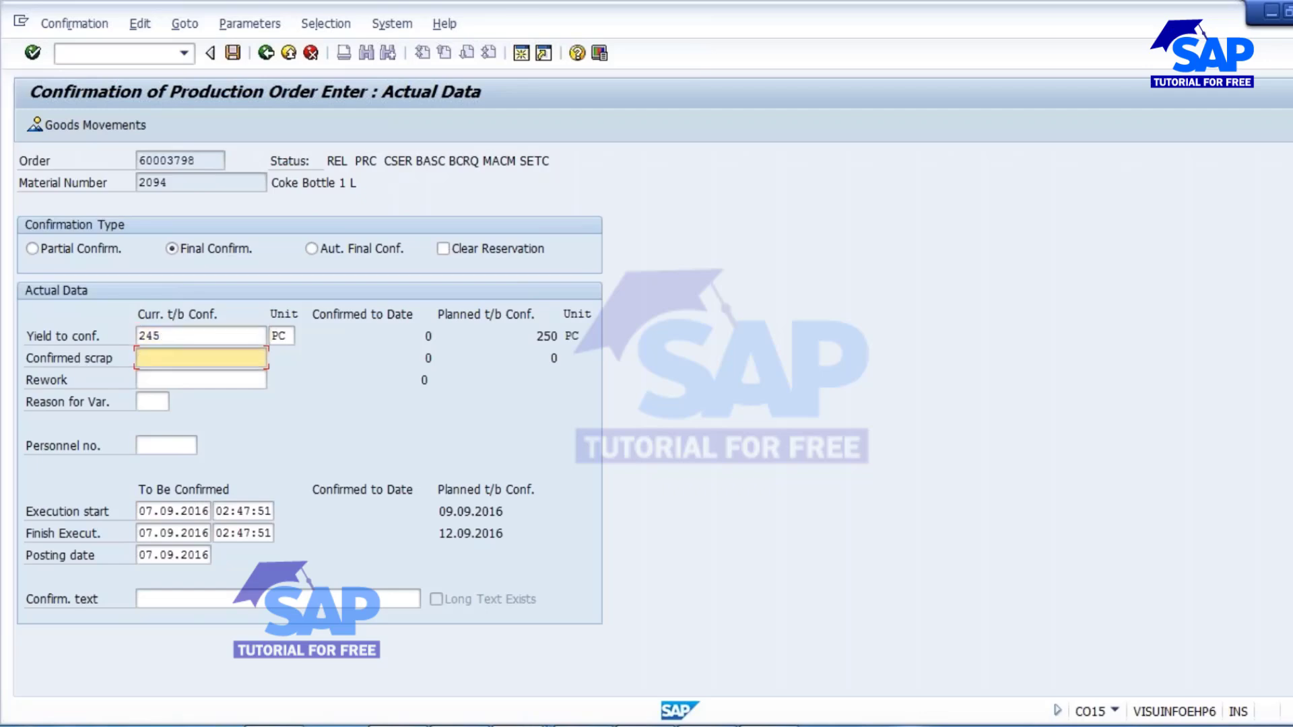
# Enter the confirmation text "less output due to machine failure" and save the order confirmation.
pyautogui.click(212, 602)
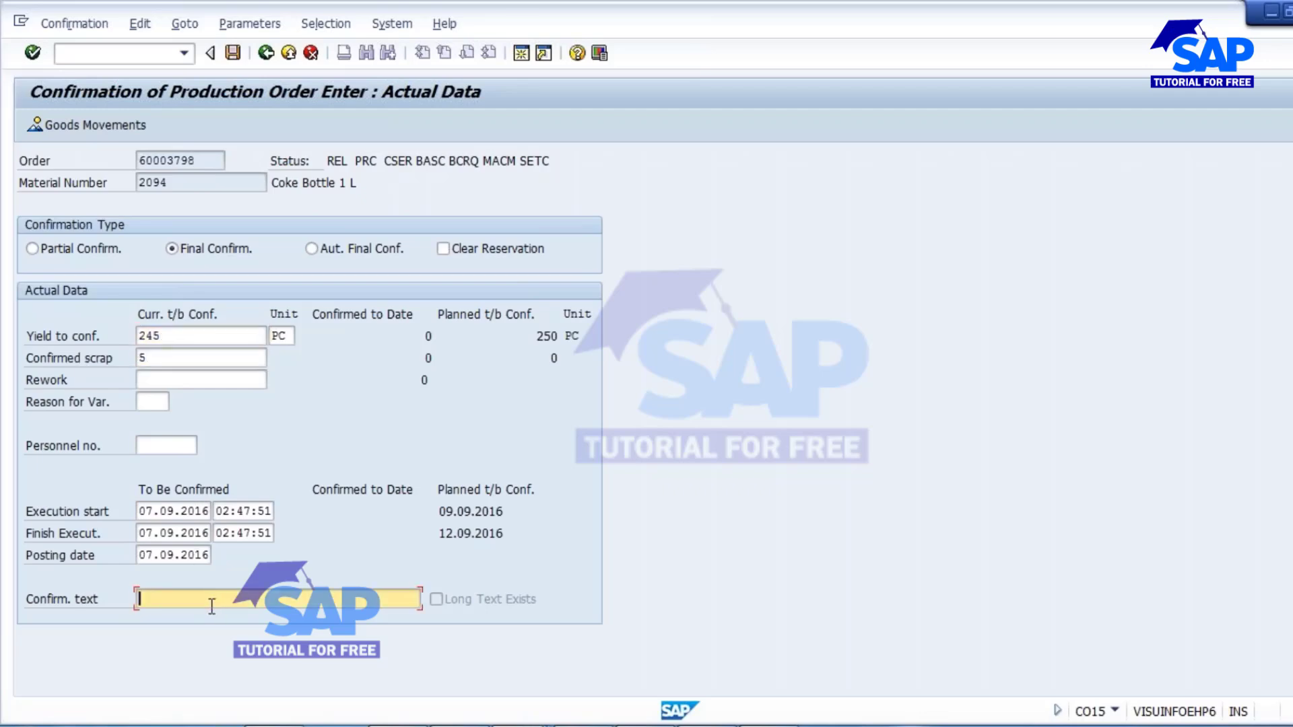
pyautogui.write('LESS')
pyautogui.press('BackSpace')
pyautogui.press('BackSpace')
pyautogui.press('BackSpace')
pyautogui.press('BackSpace')
pyautogui.write('less o')
pyautogui.write('utput du ')
pyautogui.write(' to machine failure')
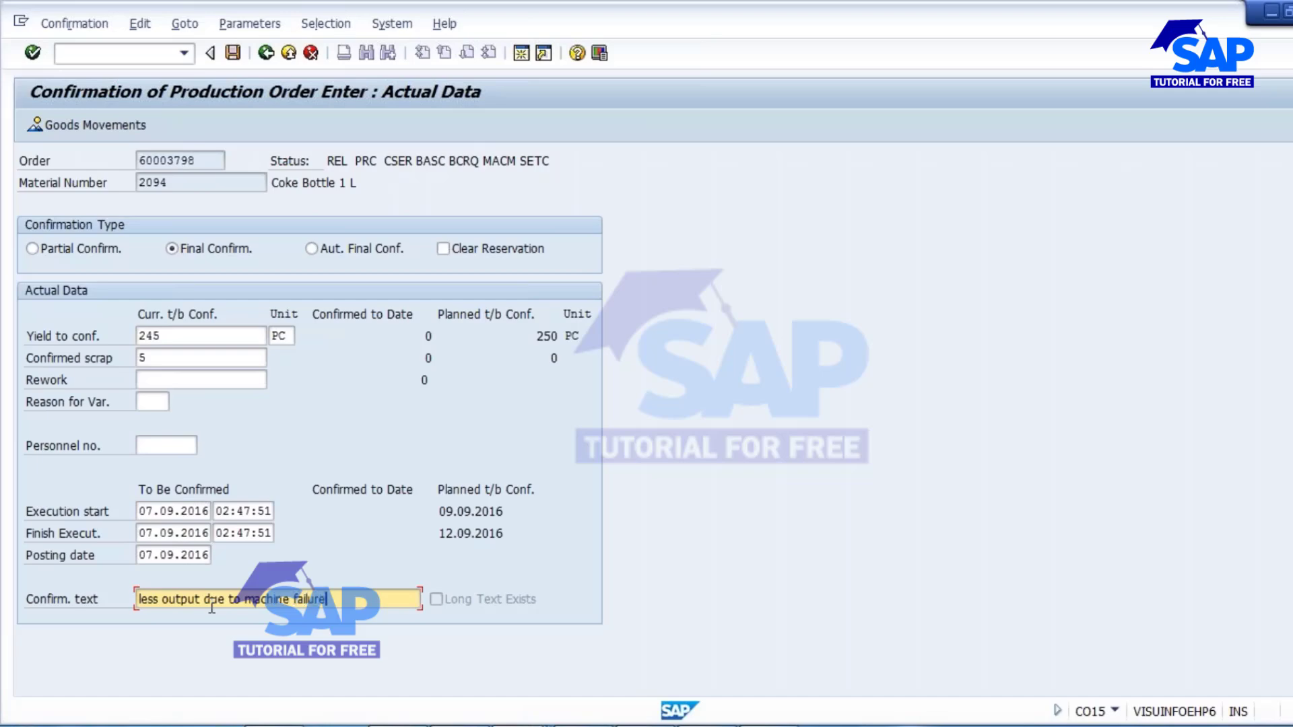
pyautogui.press('Return')
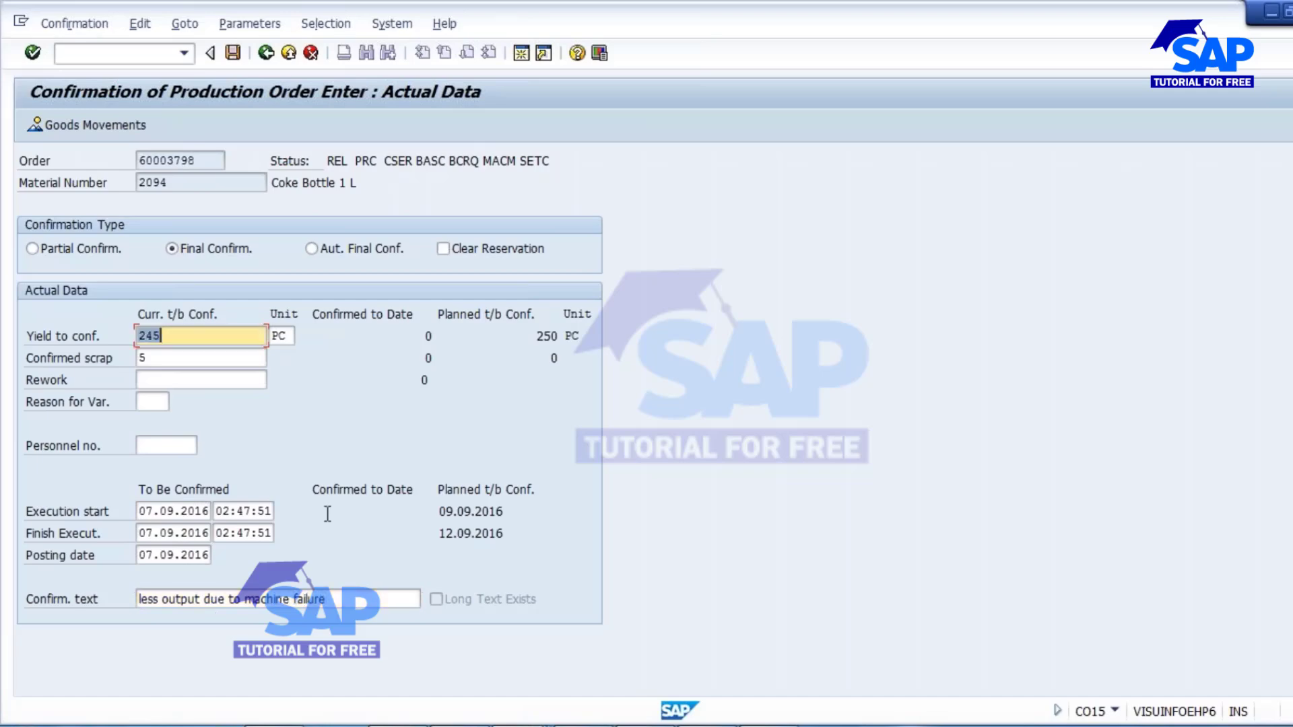
pyautogui.click(239, 51)
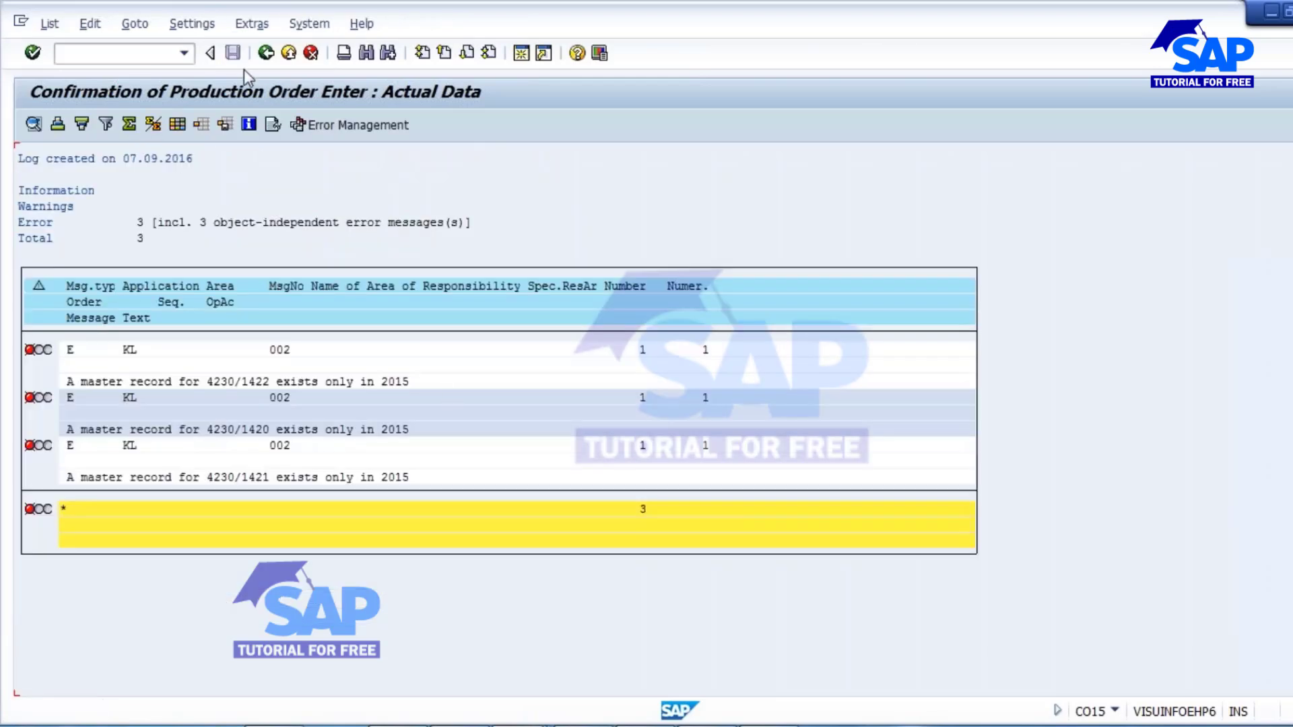
# Leave the error log, read the full help text of the termination message, and exit the order confirmation.
pyautogui.press('Return')
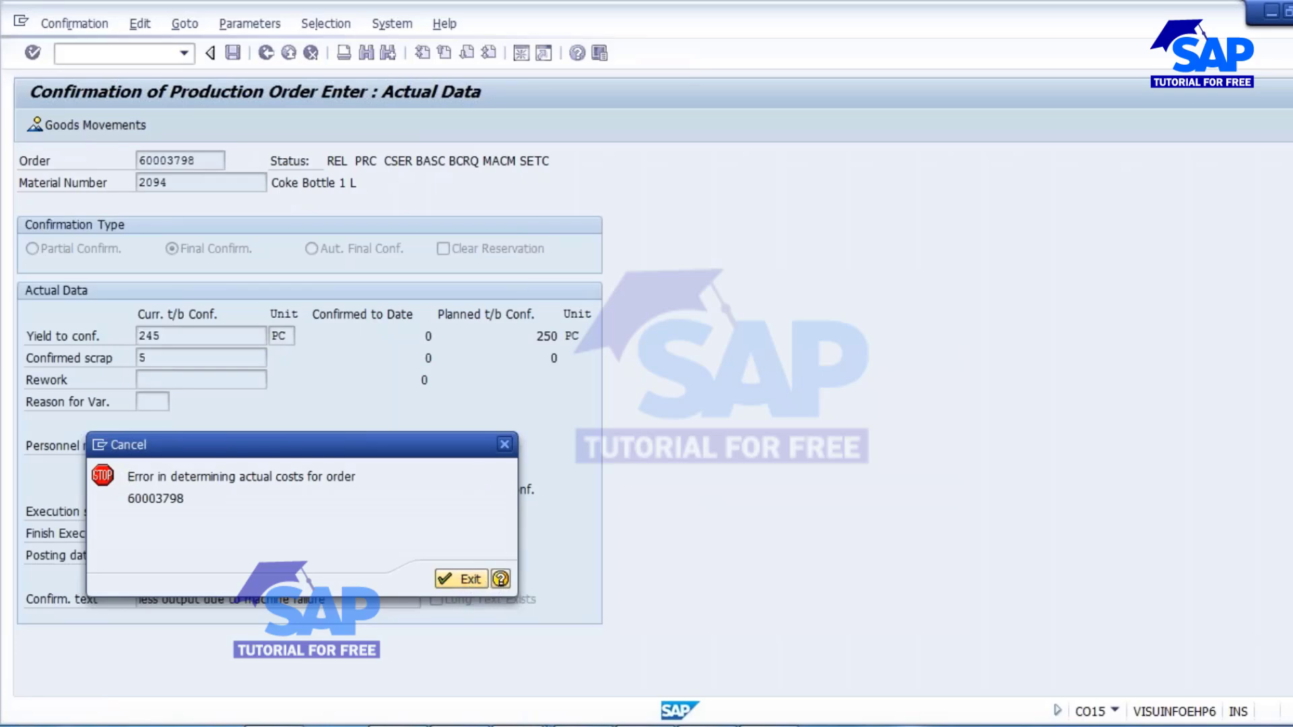
pyautogui.click(500, 579)
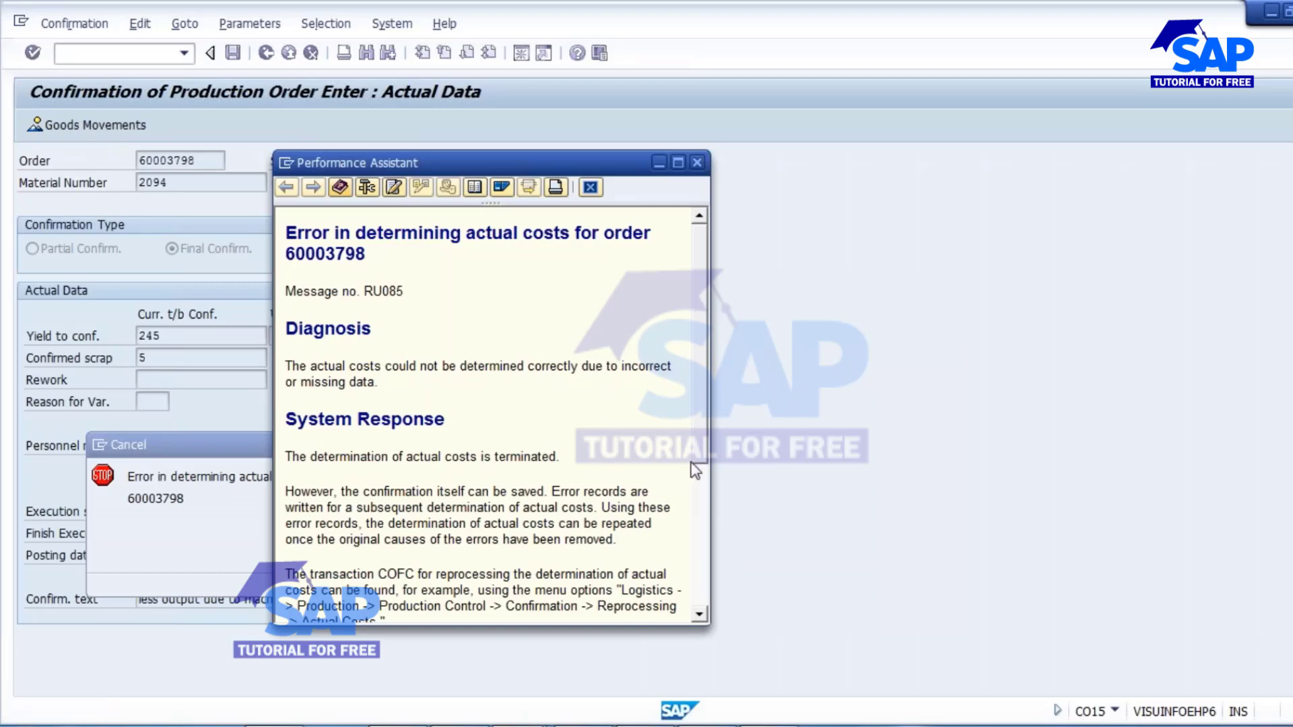
pyautogui.moveTo(707, 444); pyautogui.dragTo(707, 557)
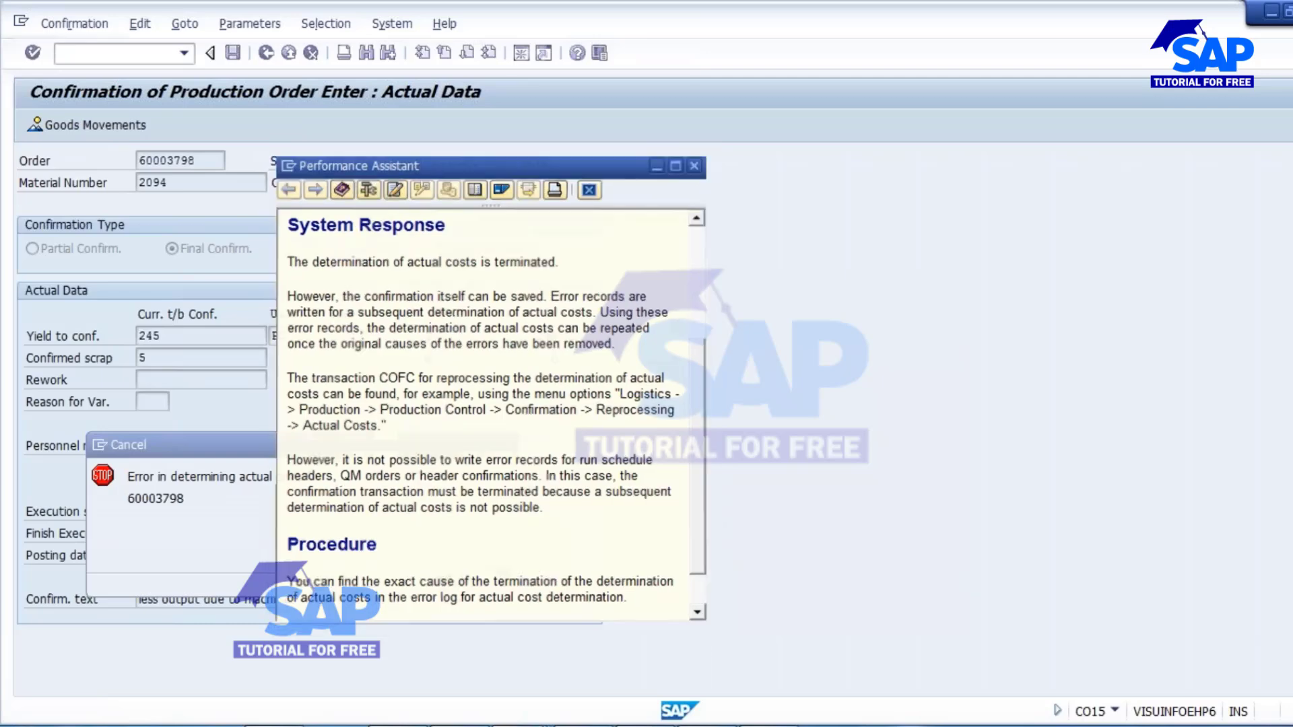
pyautogui.click(697, 163)
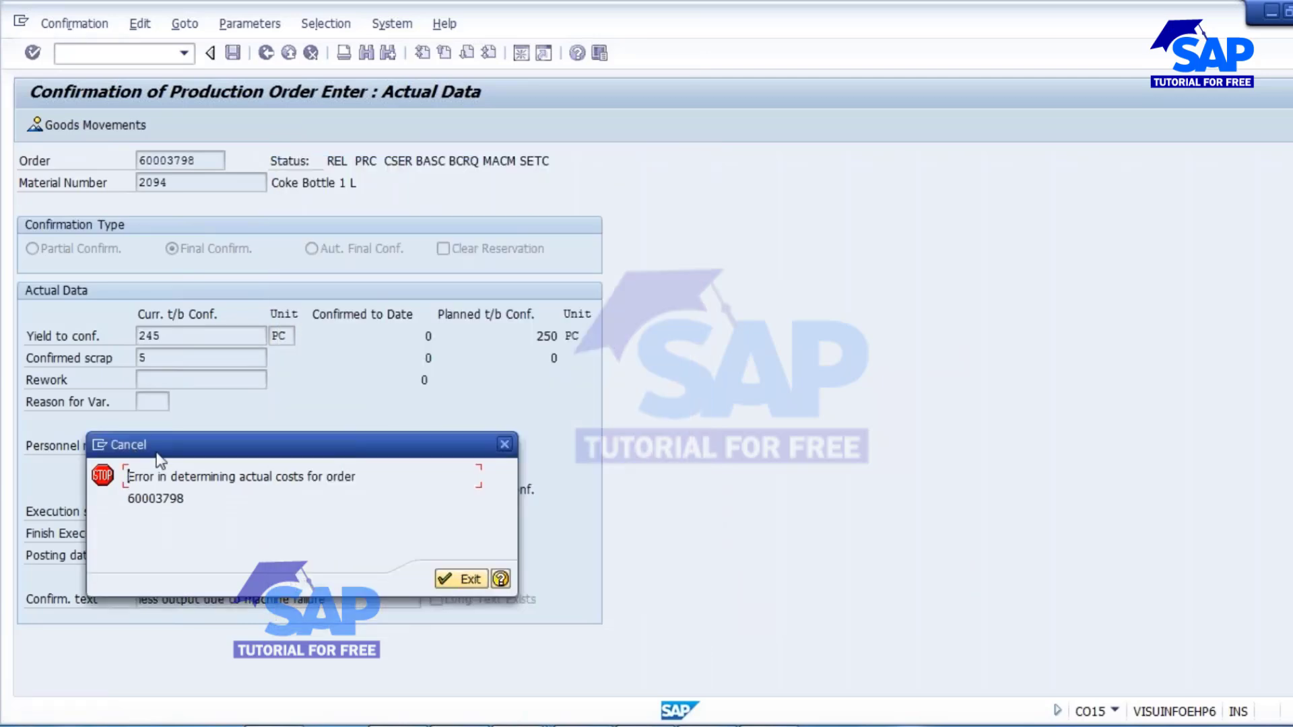
pyautogui.click(504, 444)
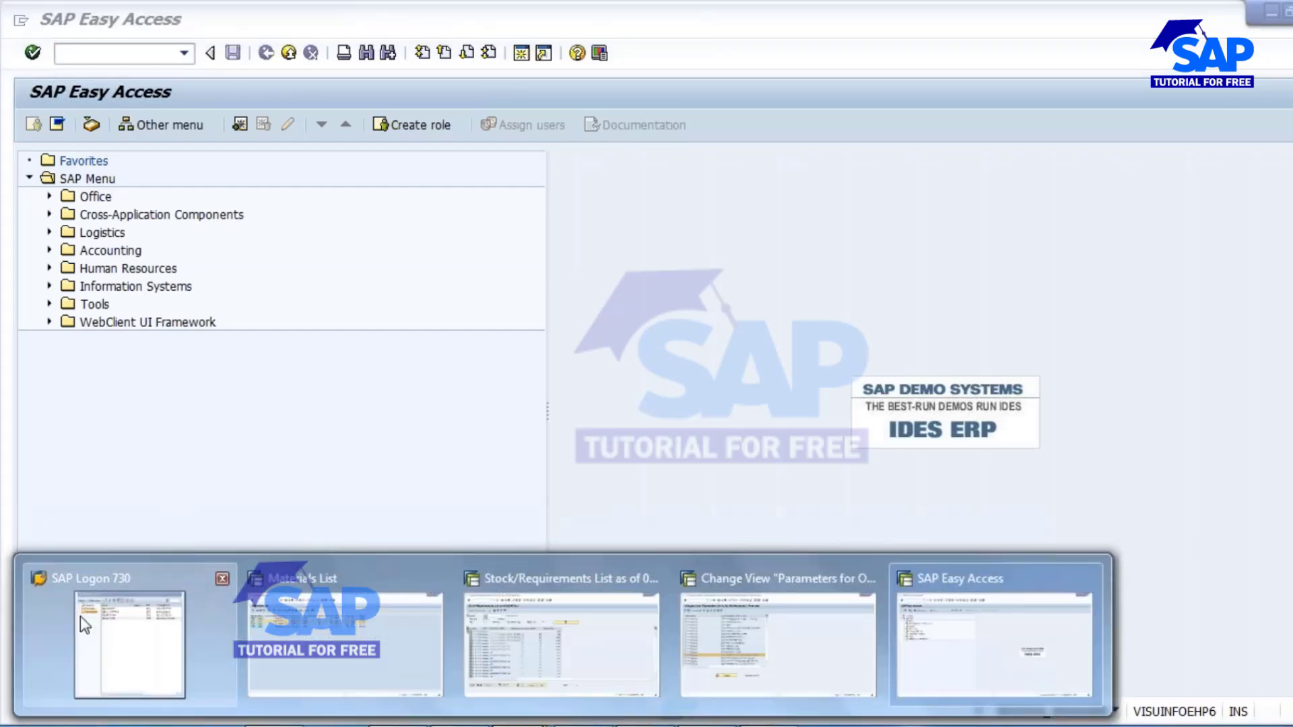
# Switch to SAP Logon 730 and open the ECC SOFTSOL connection.
pyautogui.click(122, 633)
pyautogui.click(516, 202)
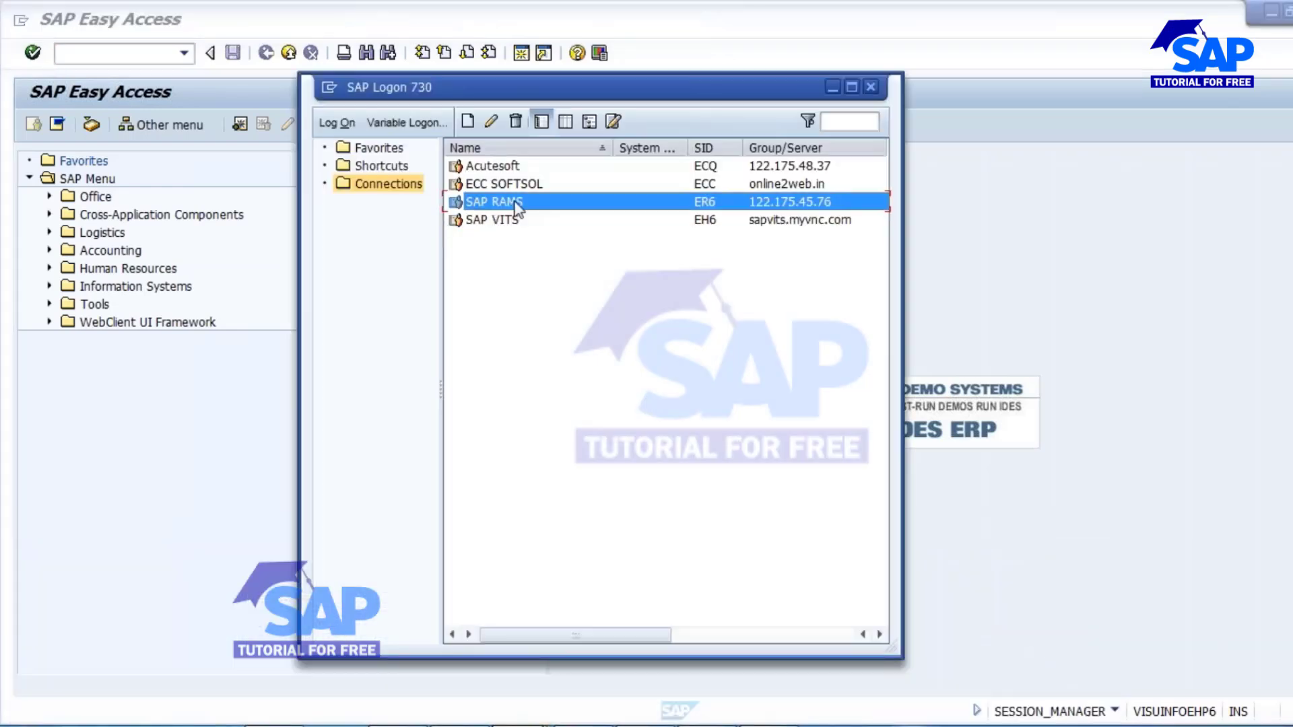
pyautogui.doubleClick(516, 203)
pyautogui.doubleClick(532, 184)
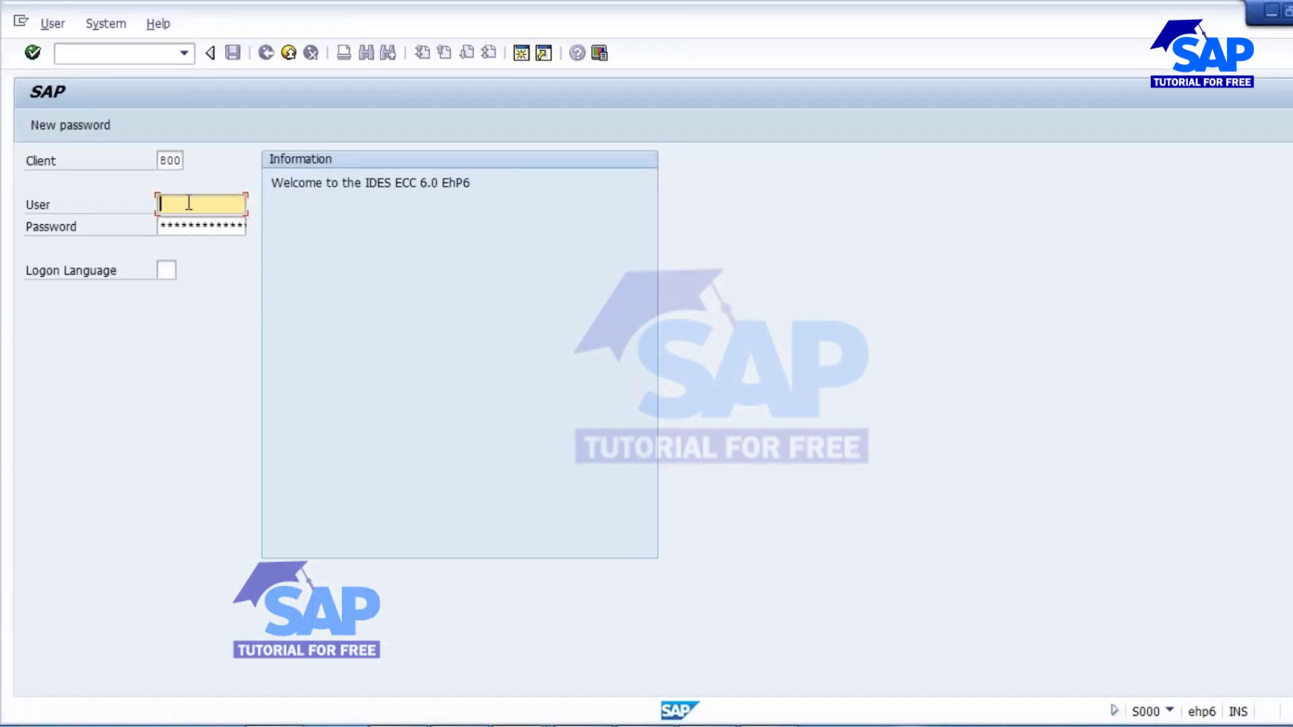
# Log on to client 800 with the user name and account password.
pyautogui.click(189, 202)
pyautogui.write('kumar')
pyautogui.press('Tab')
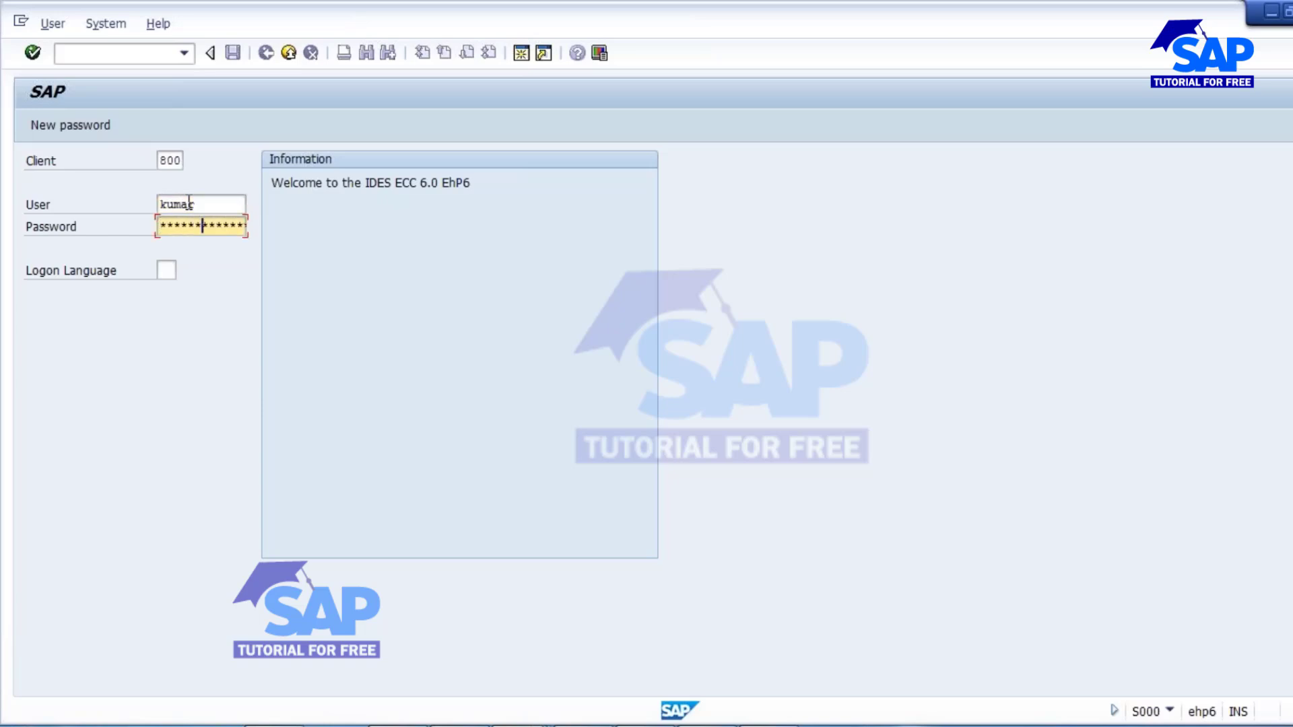
pyautogui.press('Return')
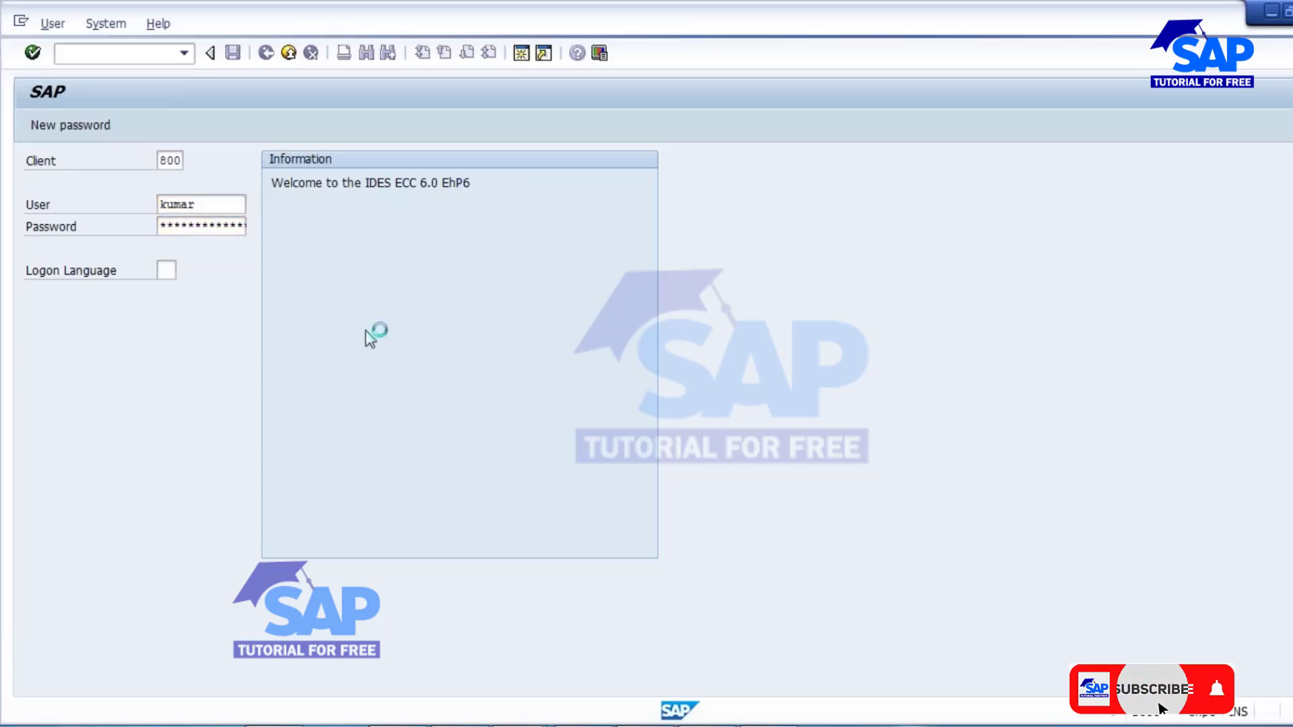
# Run the MM60 materials list for plant 1000 and material type FERT, restricted to materials created by the logged-on user.
pyautogui.write('mm')
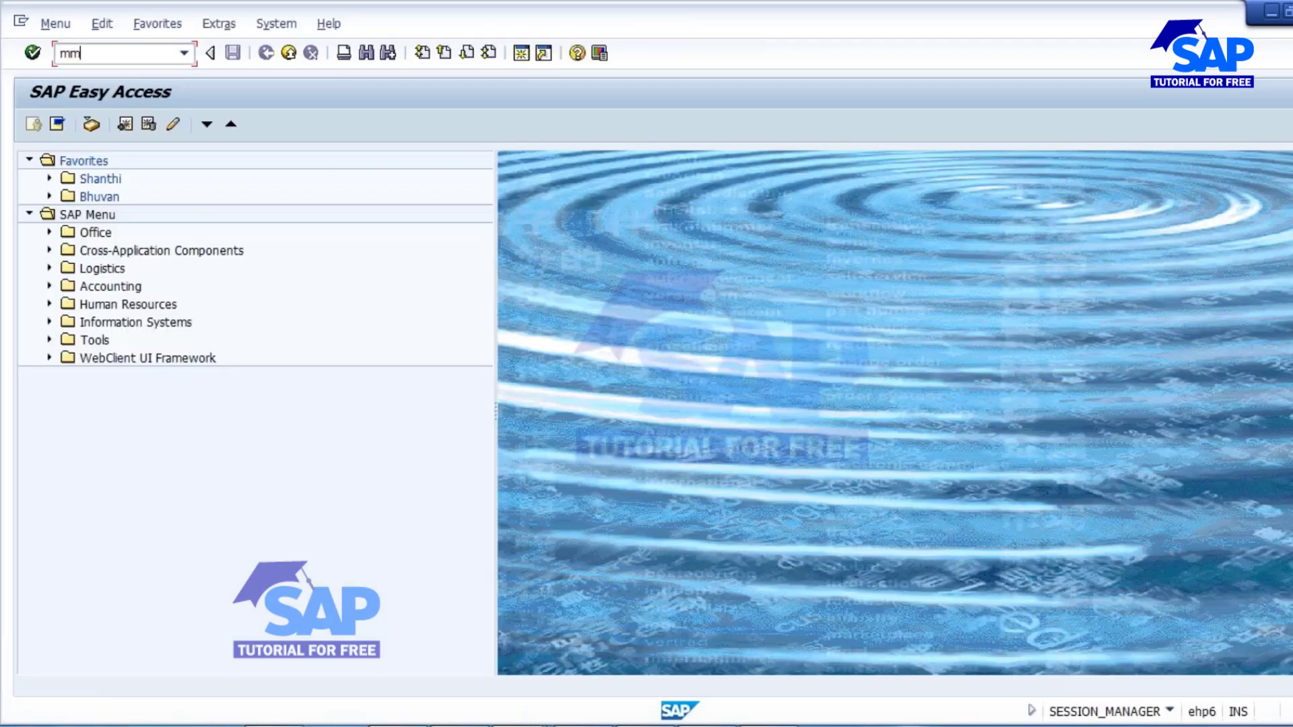
pyautogui.write('60')
pyautogui.press('Return')
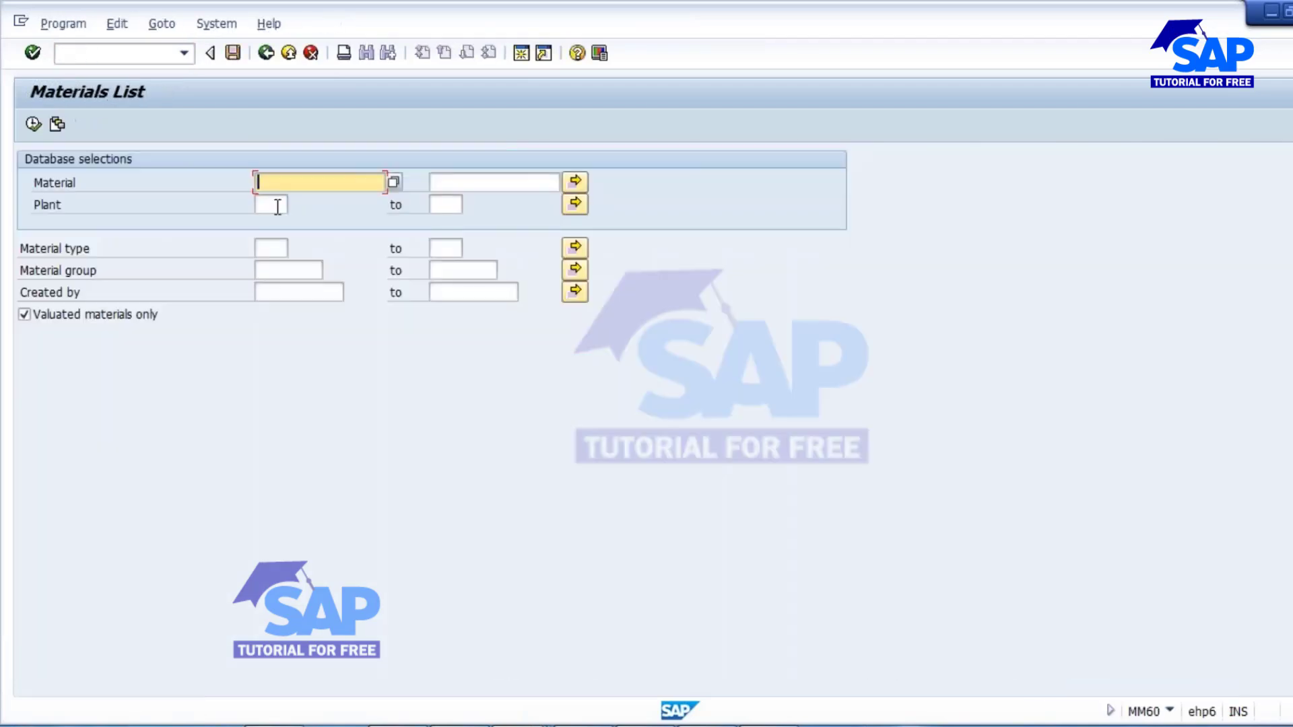
pyautogui.click(278, 203)
pyautogui.write('1000')
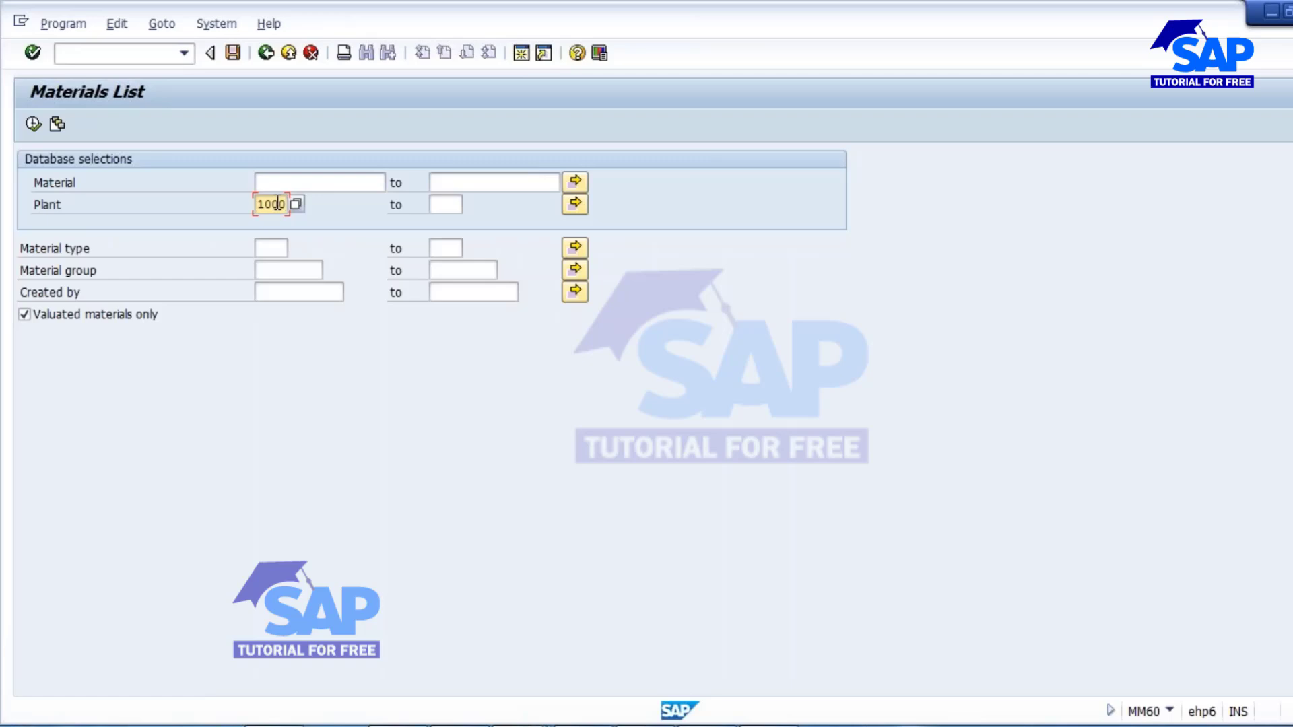
pyautogui.press('Down')
pyautogui.write('fert')
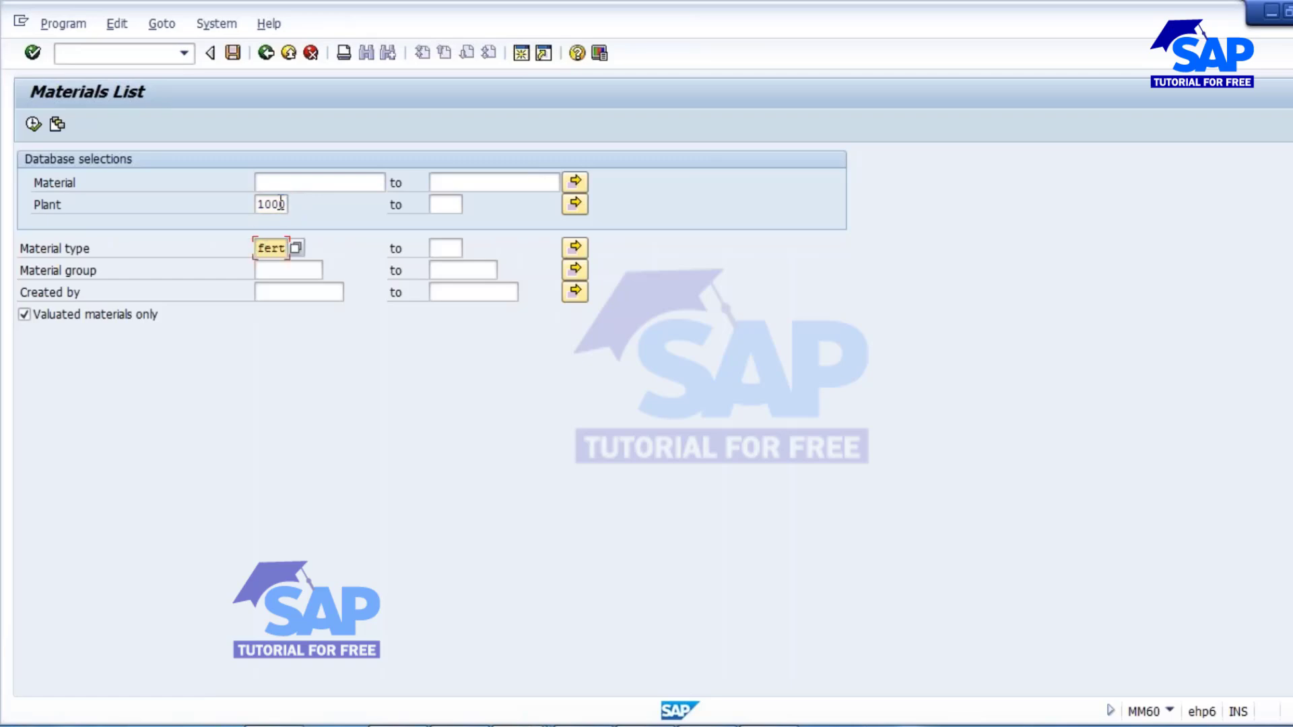
pyautogui.click(281, 293)
pyautogui.write('kuma')
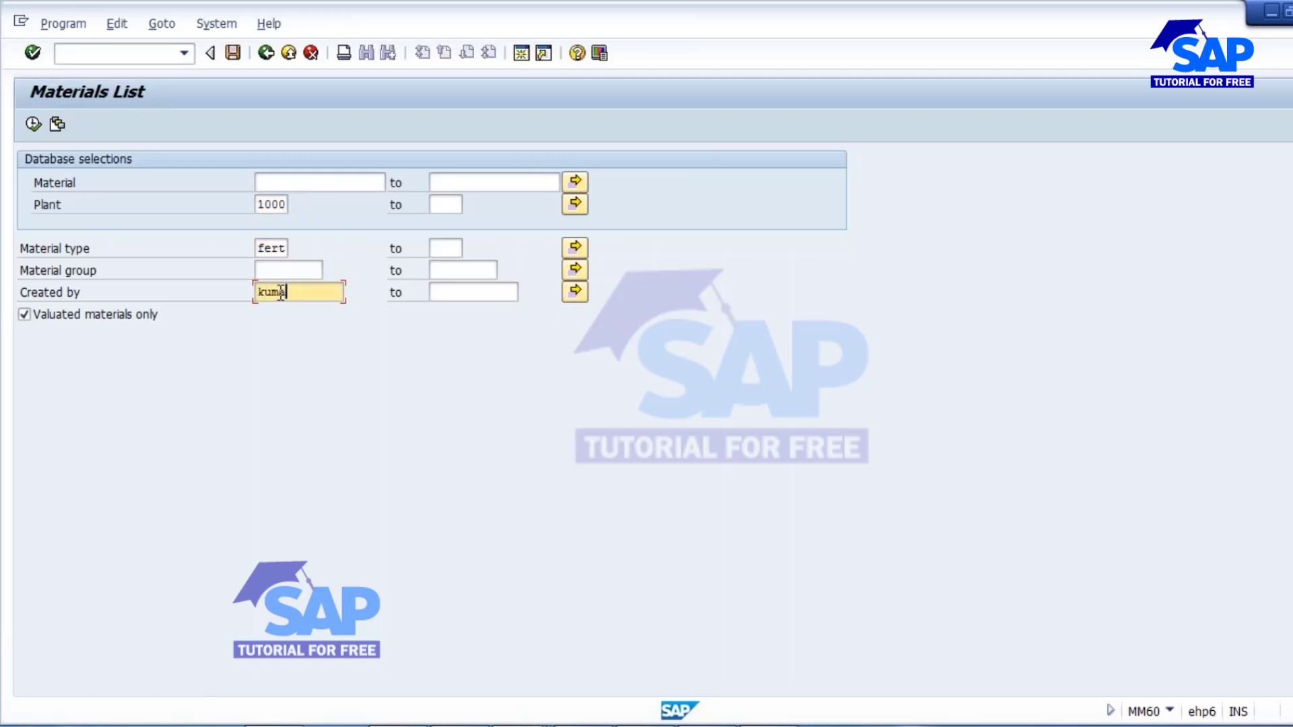
pyautogui.write('r')
pyautogui.click(33, 123)
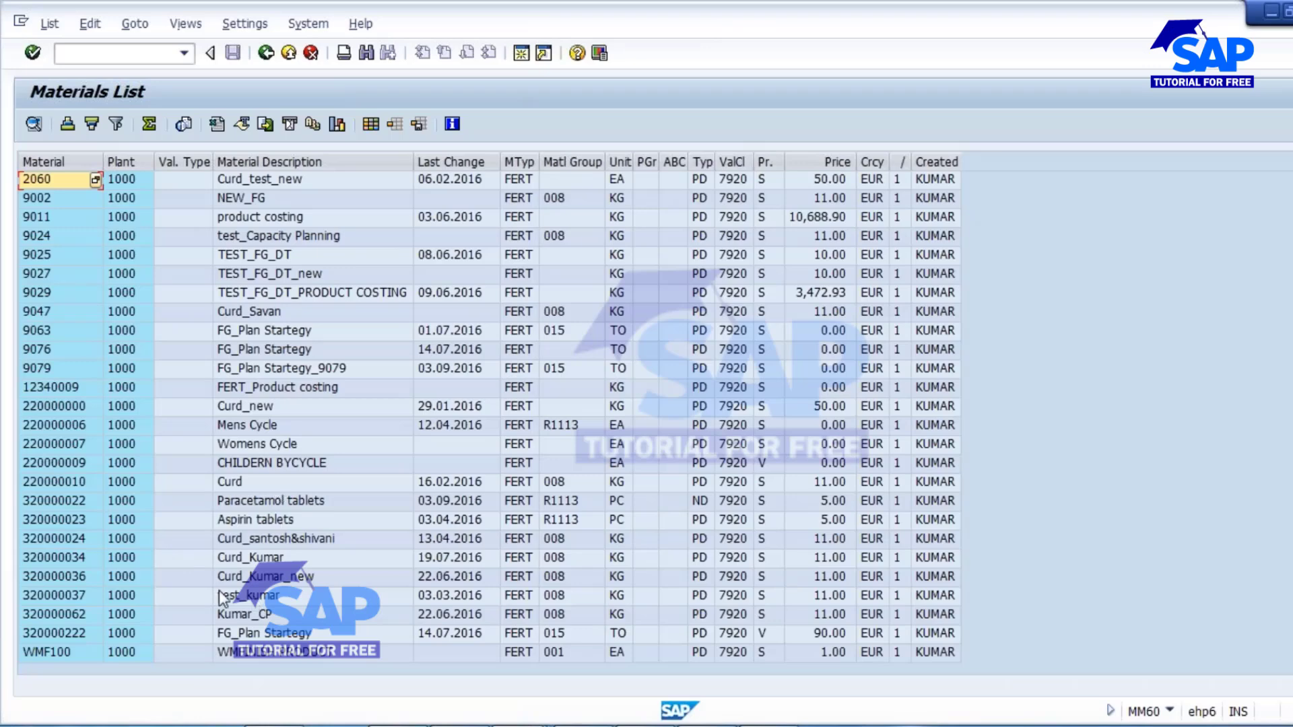
# Copy material number 320000034 from the list and display its stock/requirements list for plant 1000 in a separate MD04 session.
pyautogui.click(61, 559)
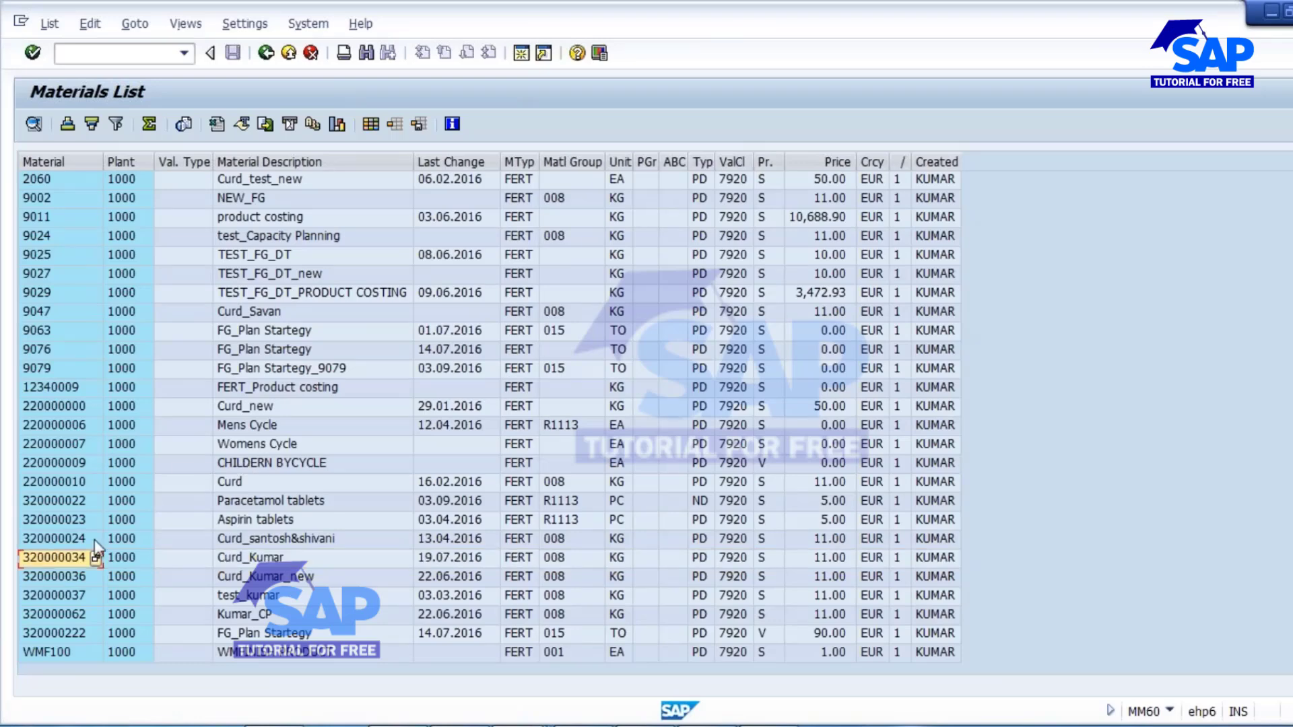
pyautogui.click(59, 558)
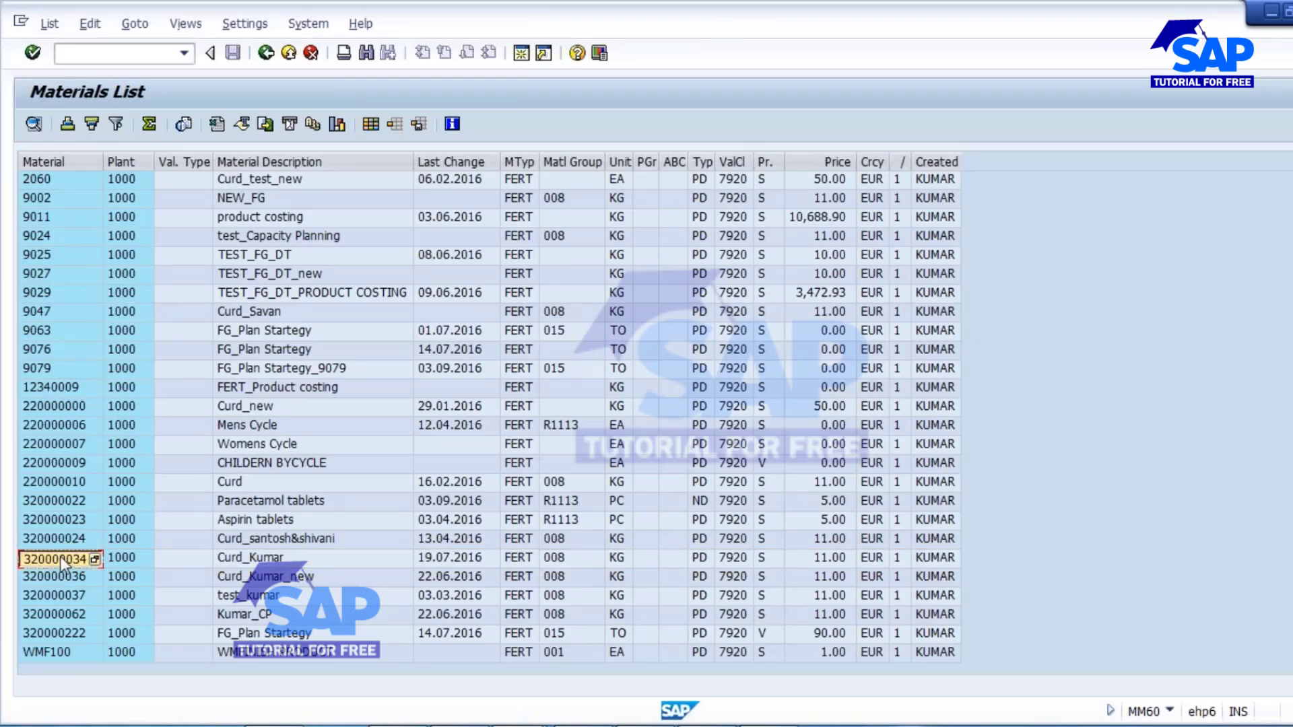
pyautogui.click(521, 53)
pyautogui.hotkey('shift', 'F3')
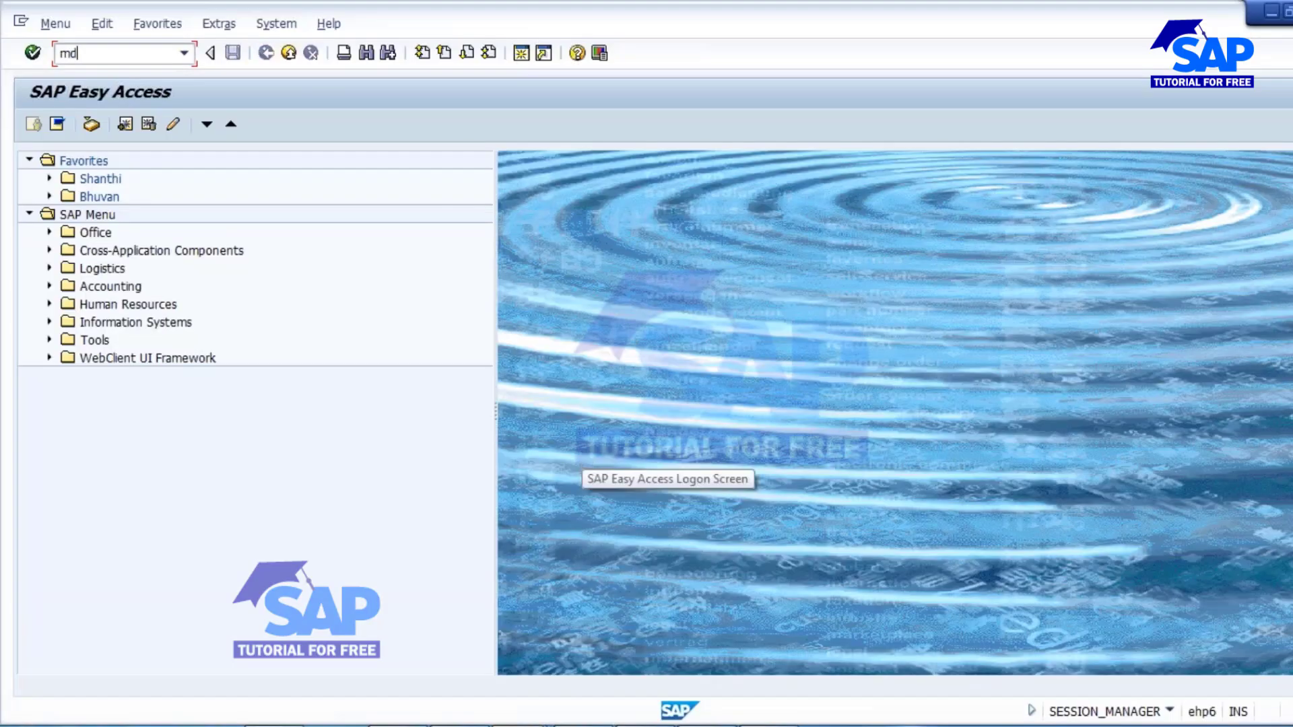
pyautogui.press('Return')
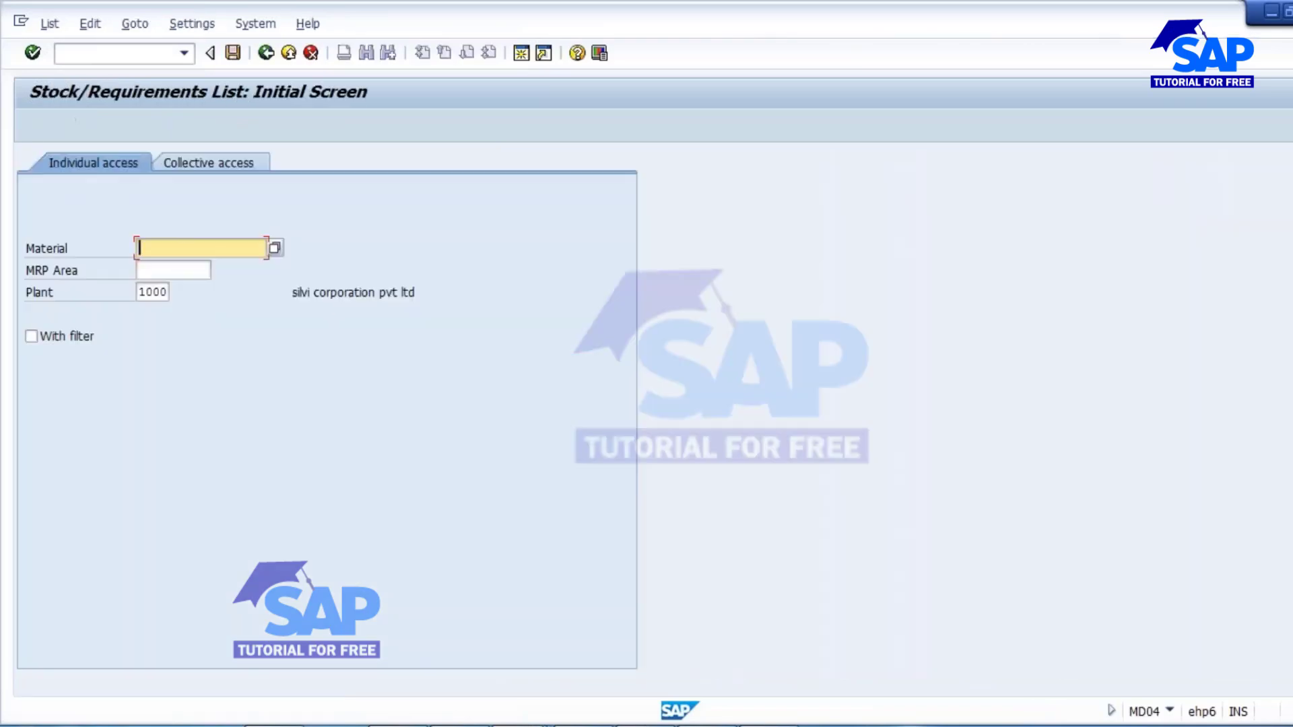
pyautogui.write('320000034')
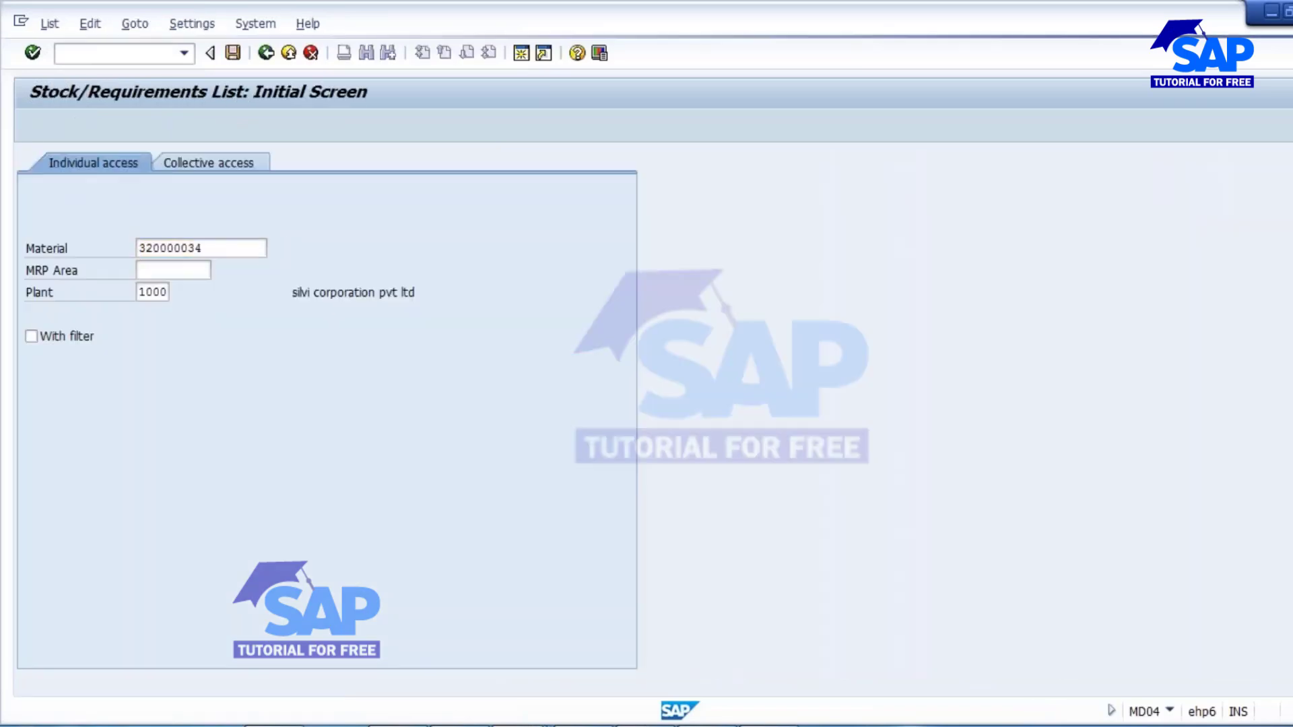
pyautogui.press('Return')
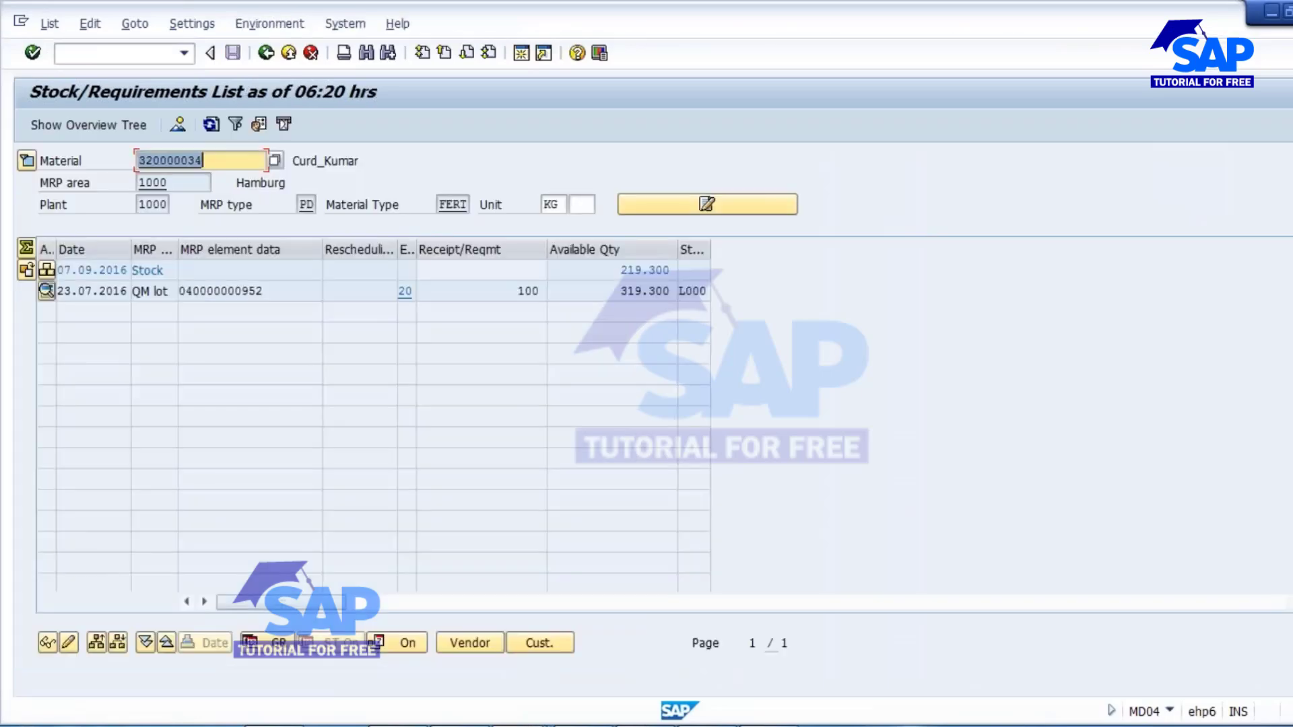
# Start CO01 in a new session and begin a production order for material 320000034, plant 1000, with order type PP01.
pyautogui.moveTo(205, 162); pyautogui.dragTo(121, 162)
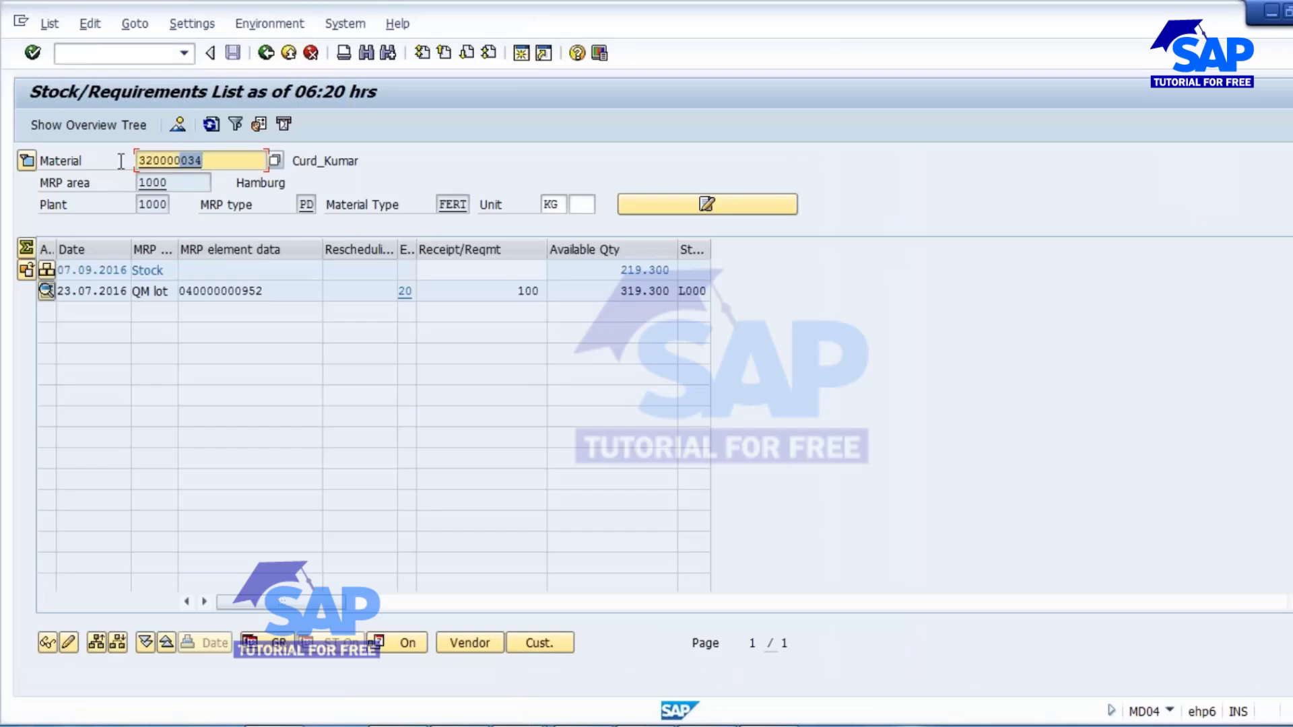
pyautogui.click(239, 362)
pyautogui.click(522, 53)
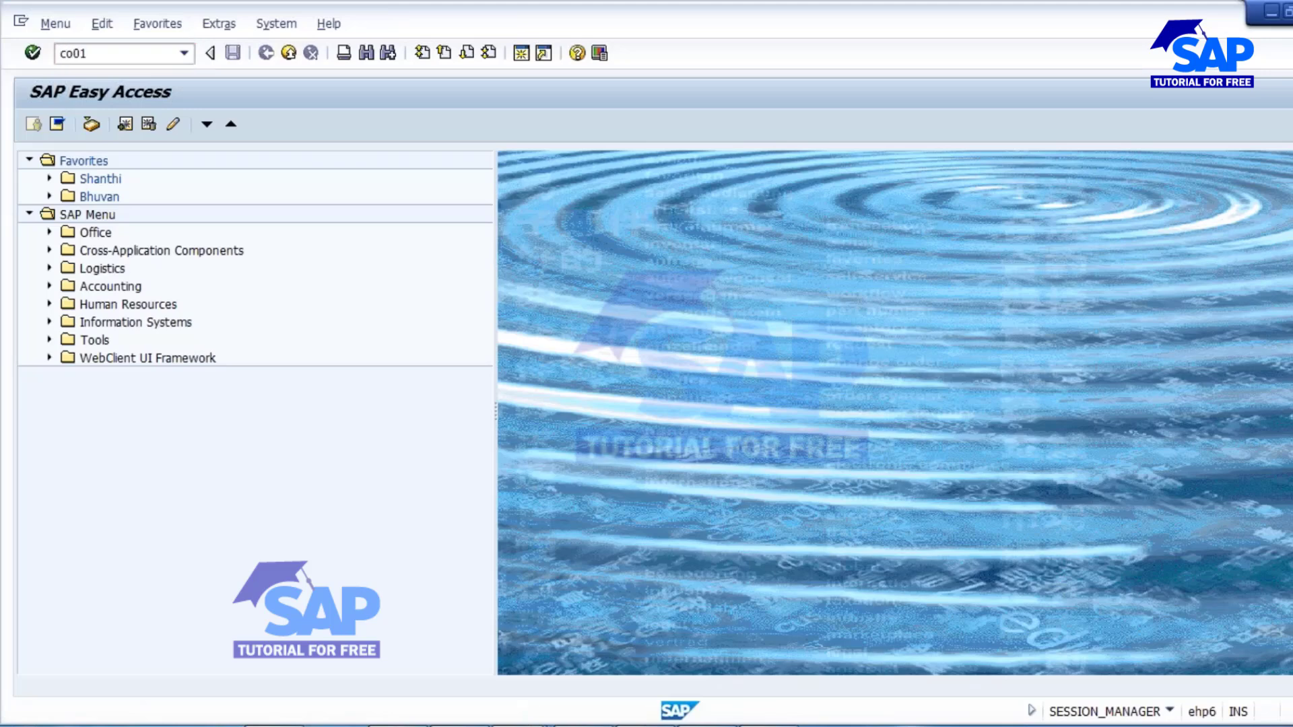
pyautogui.press('Return')
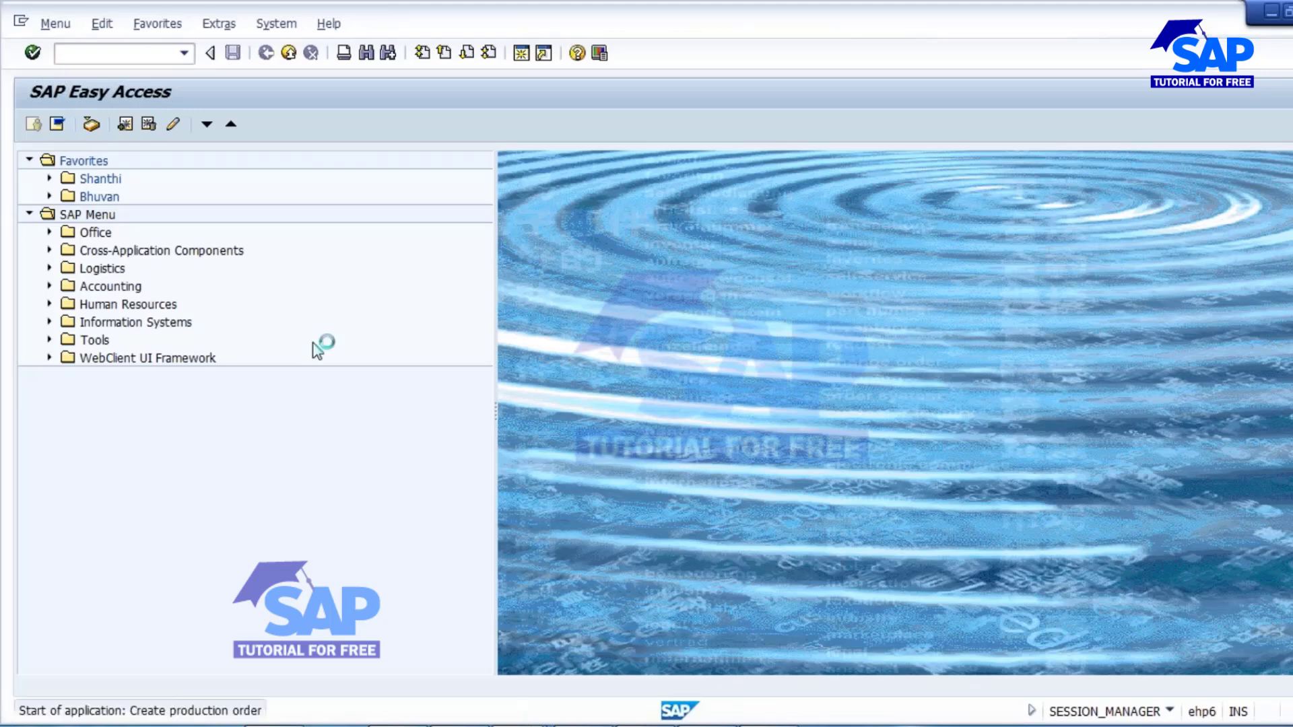
pyautogui.write('320000034')
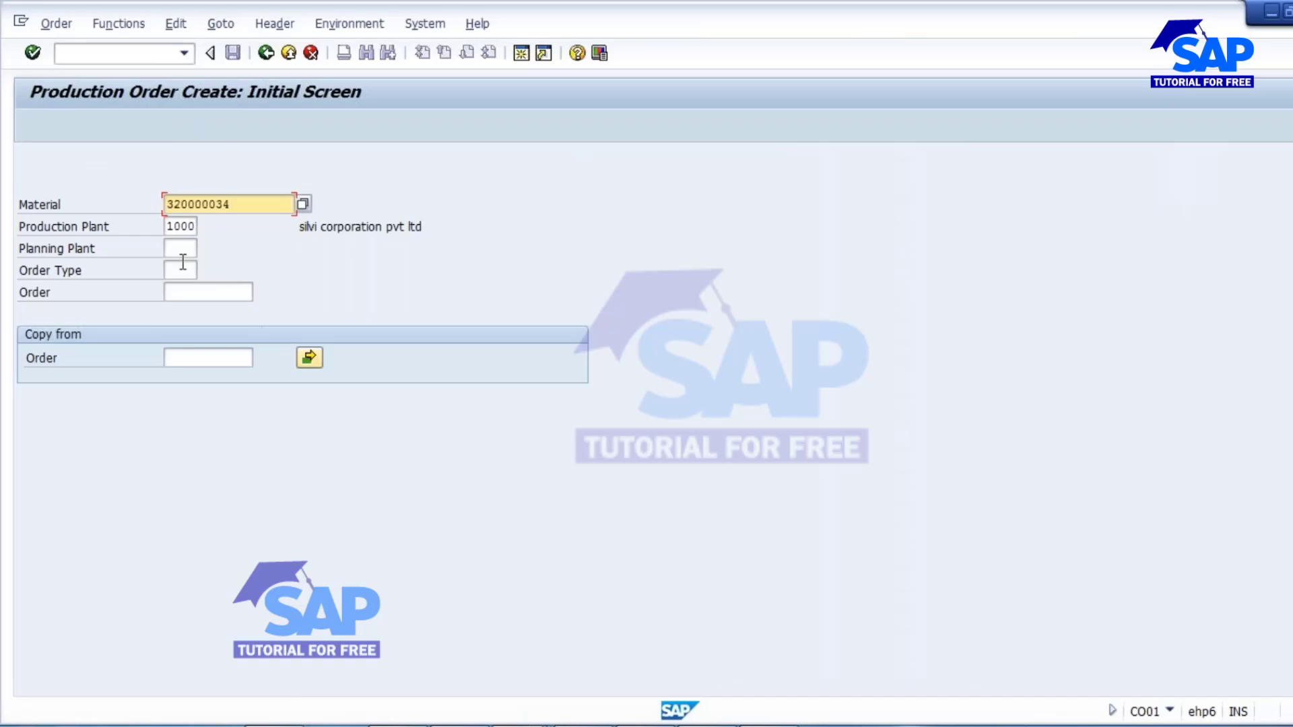
pyautogui.click(180, 272)
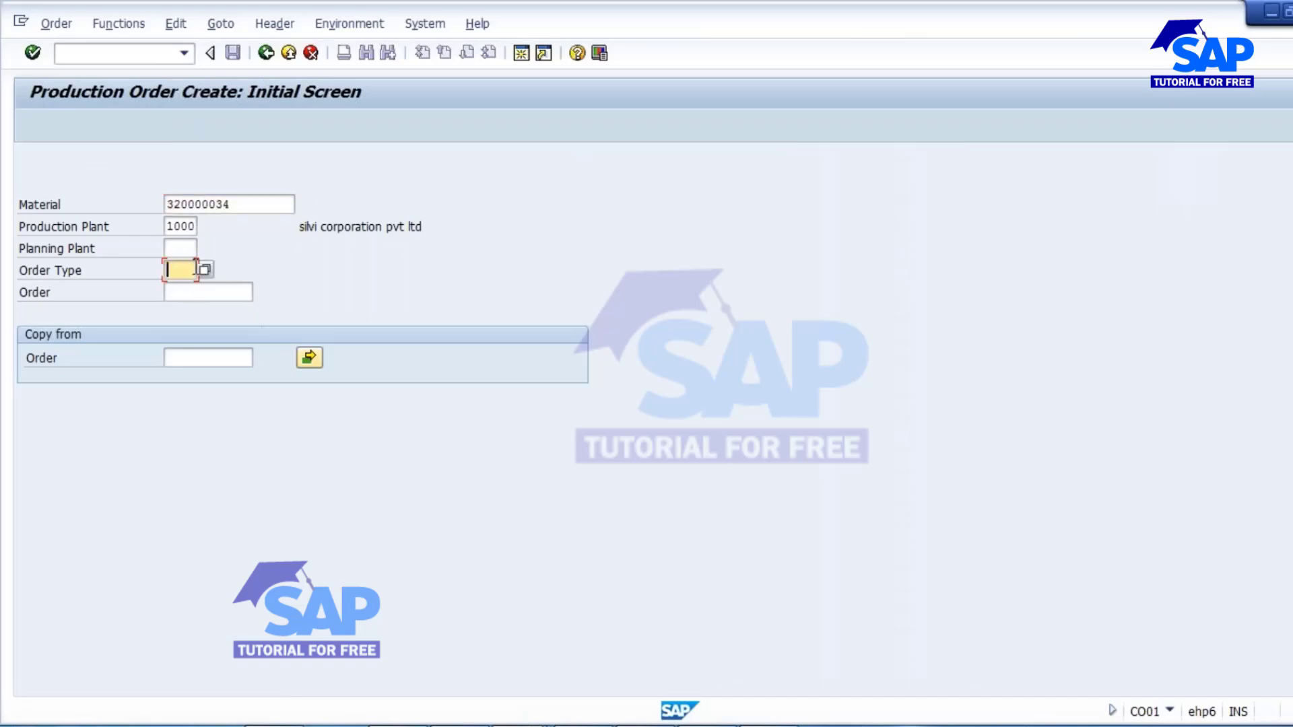
pyautogui.write('pp01')
pyautogui.press('Return')
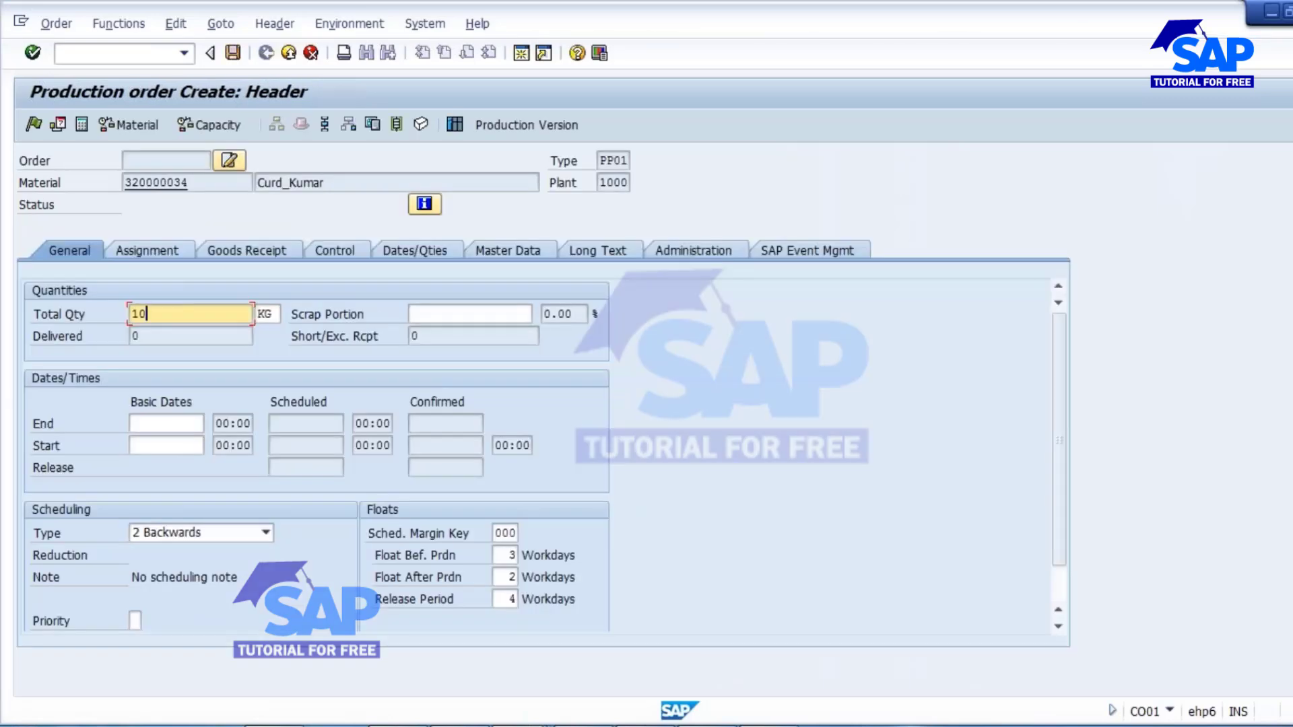
# Enter a total quantity of 100 KG with Current date scheduling, release the production order, and show its assignment data.
pyautogui.click(213, 532)
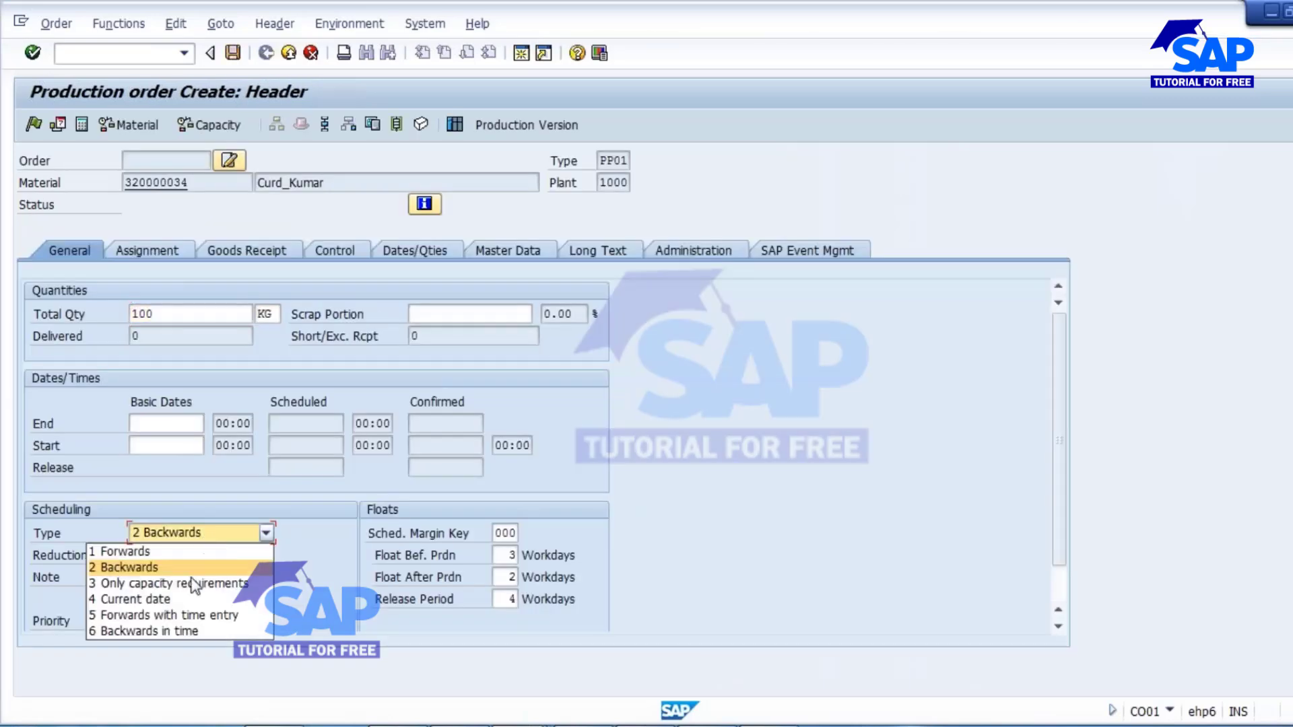
pyautogui.click(174, 600)
pyautogui.press('Return')
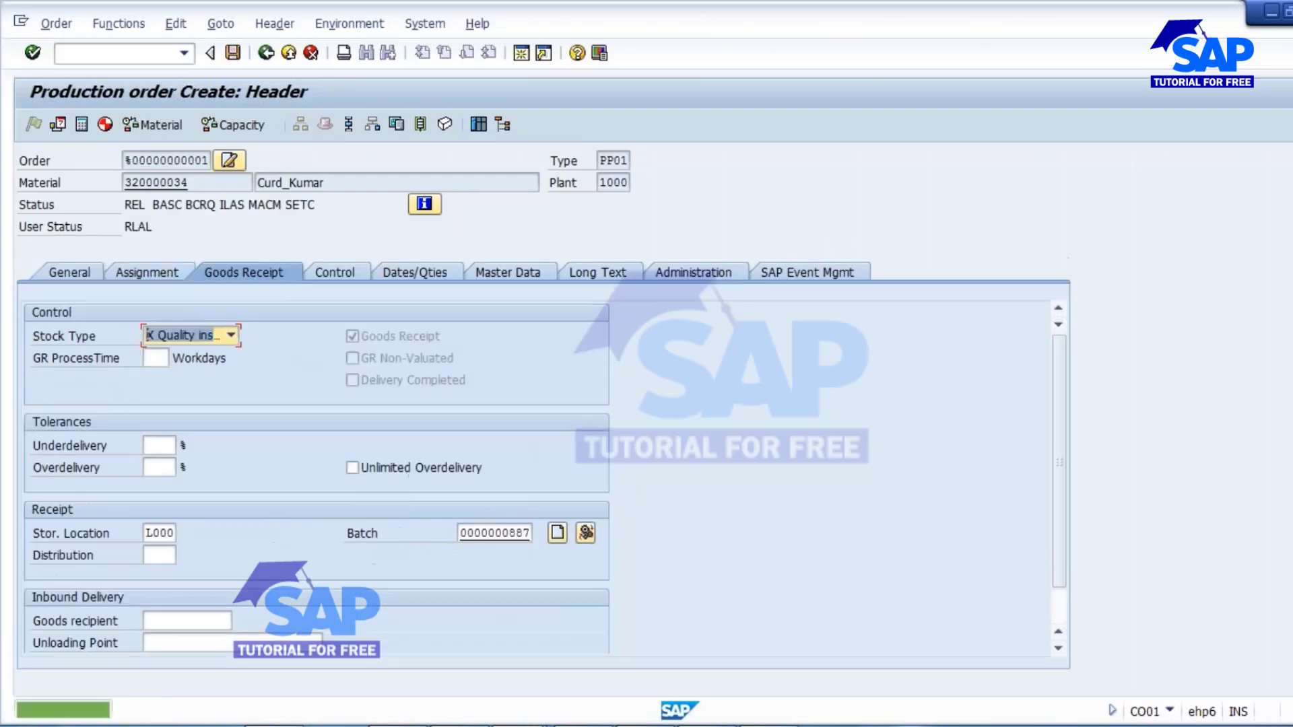
pyautogui.click(128, 272)
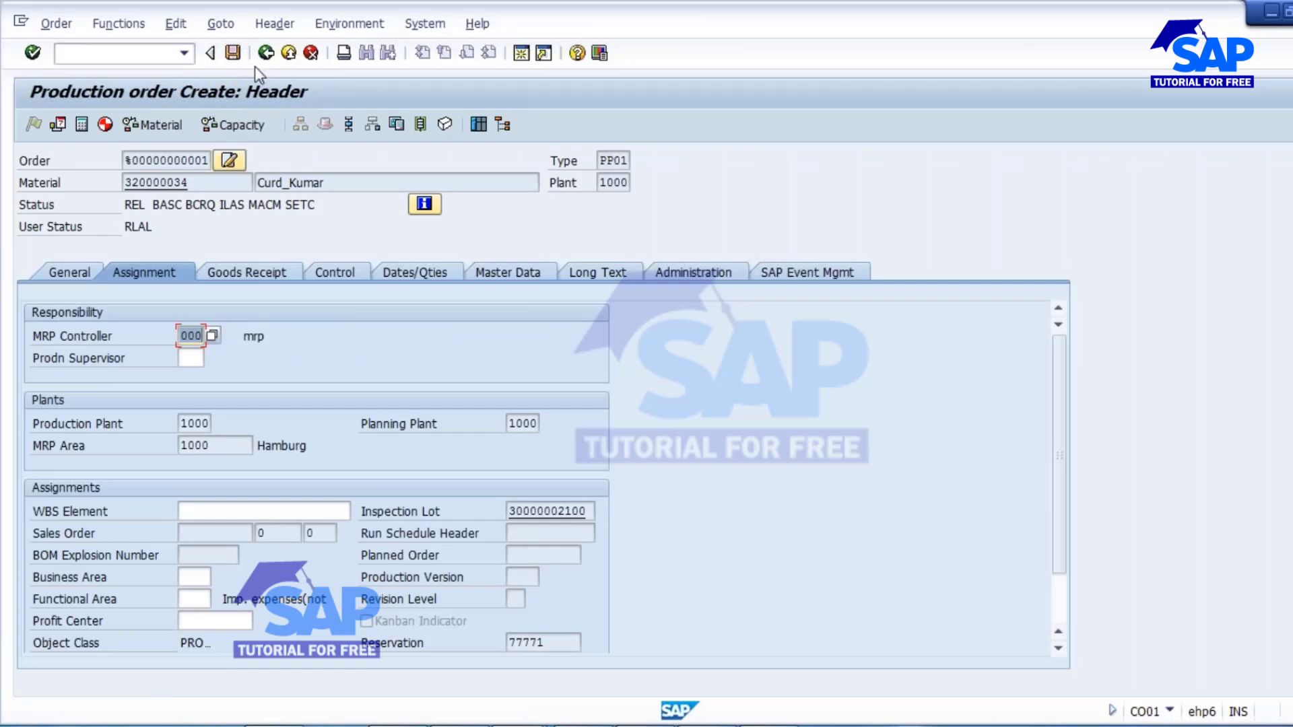
# Copy the order's material number and open its Quality Management view for plant 1000 in MM02.
pyautogui.moveTo(201, 190); pyautogui.dragTo(10, 183)
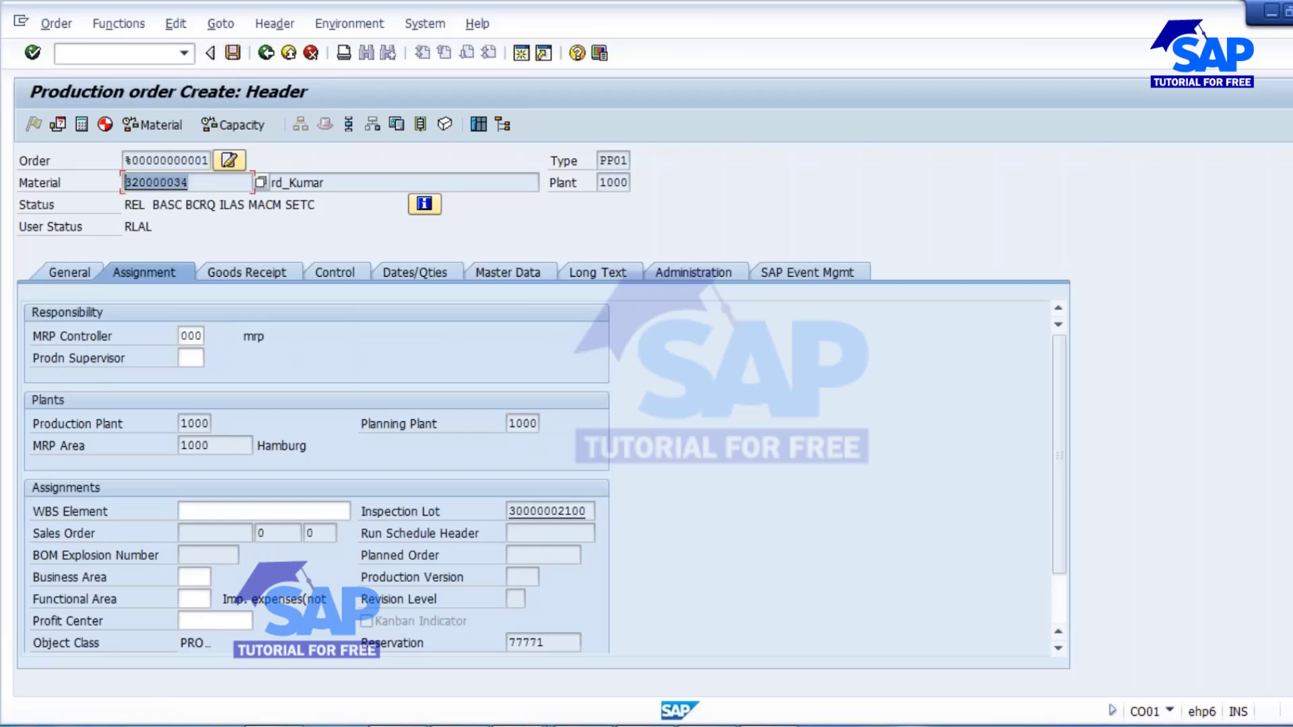
pyautogui.hotkey('ctrl', 'c')
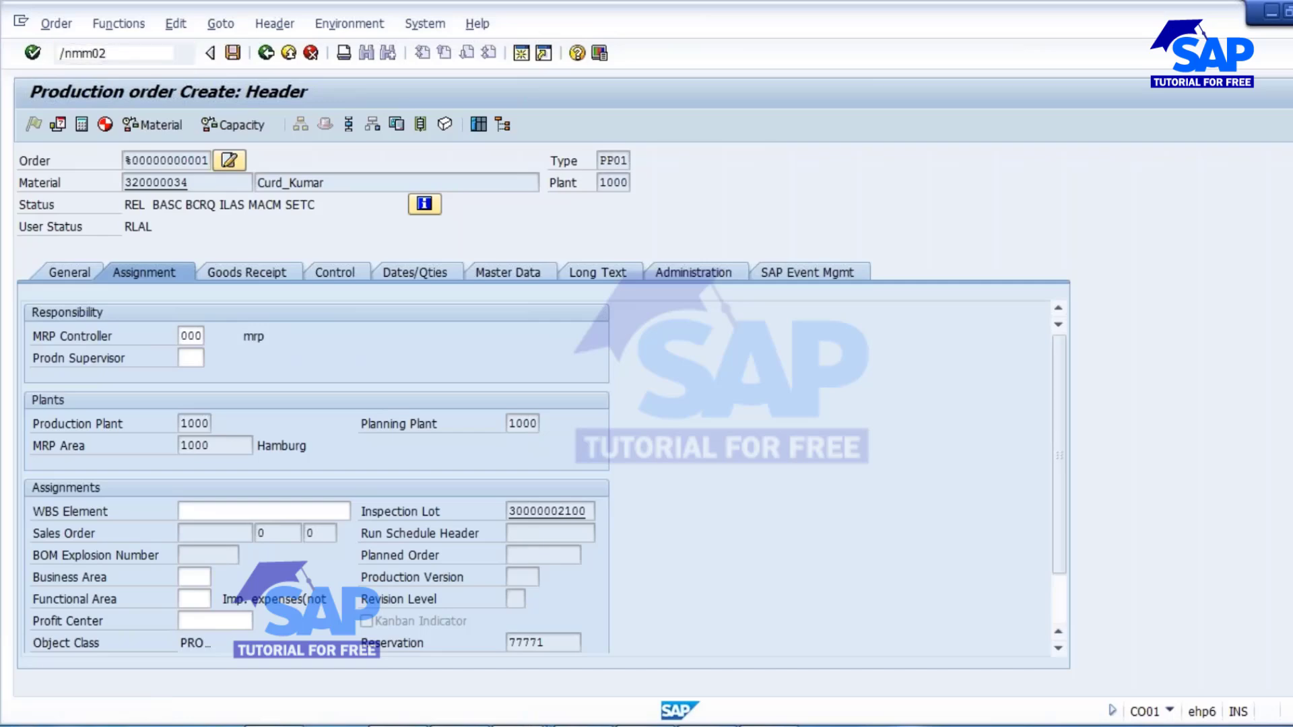
pyautogui.press('Return')
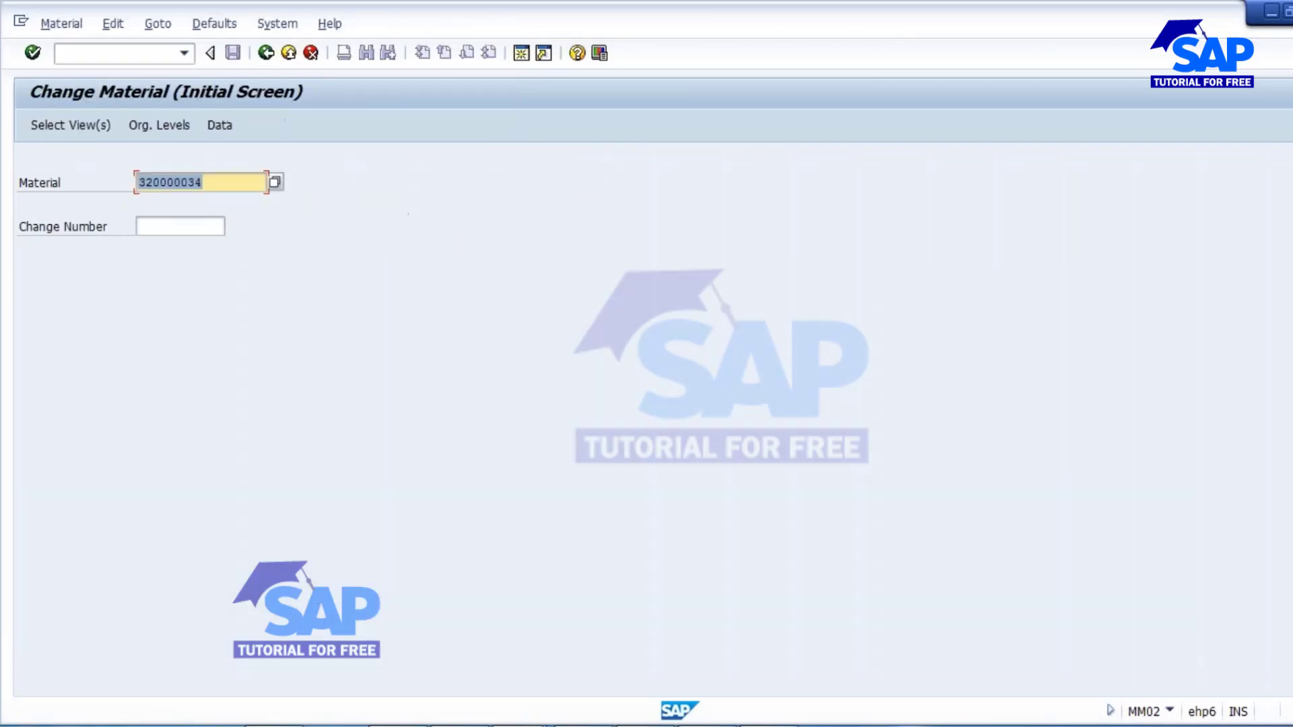
pyautogui.press('Return')
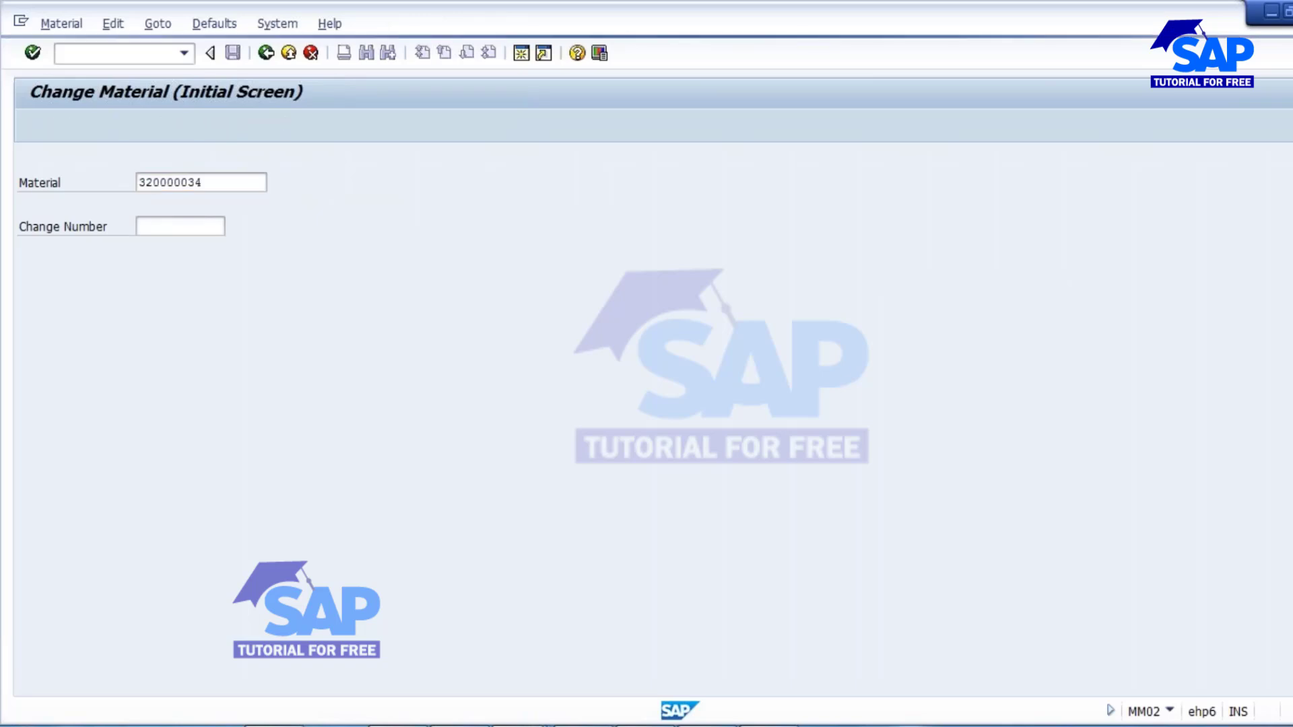
pyautogui.scroll(-2, 442, 425)
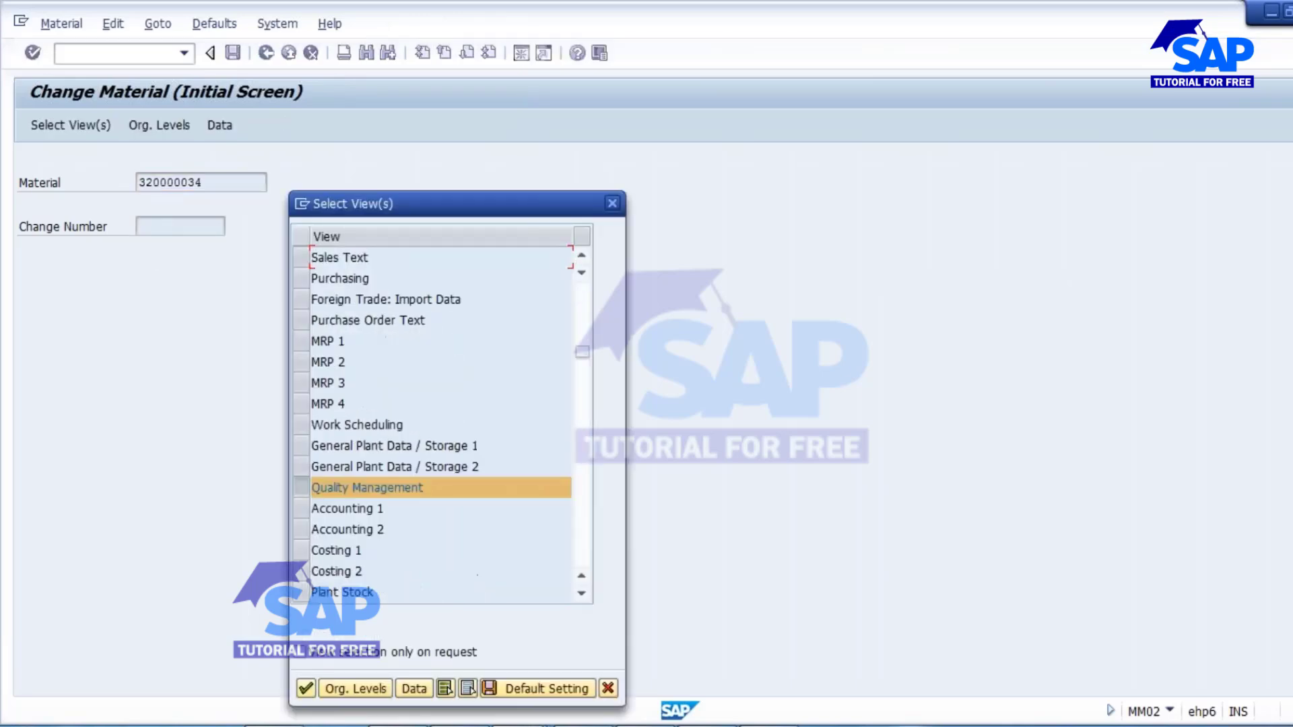
pyautogui.press('Return')
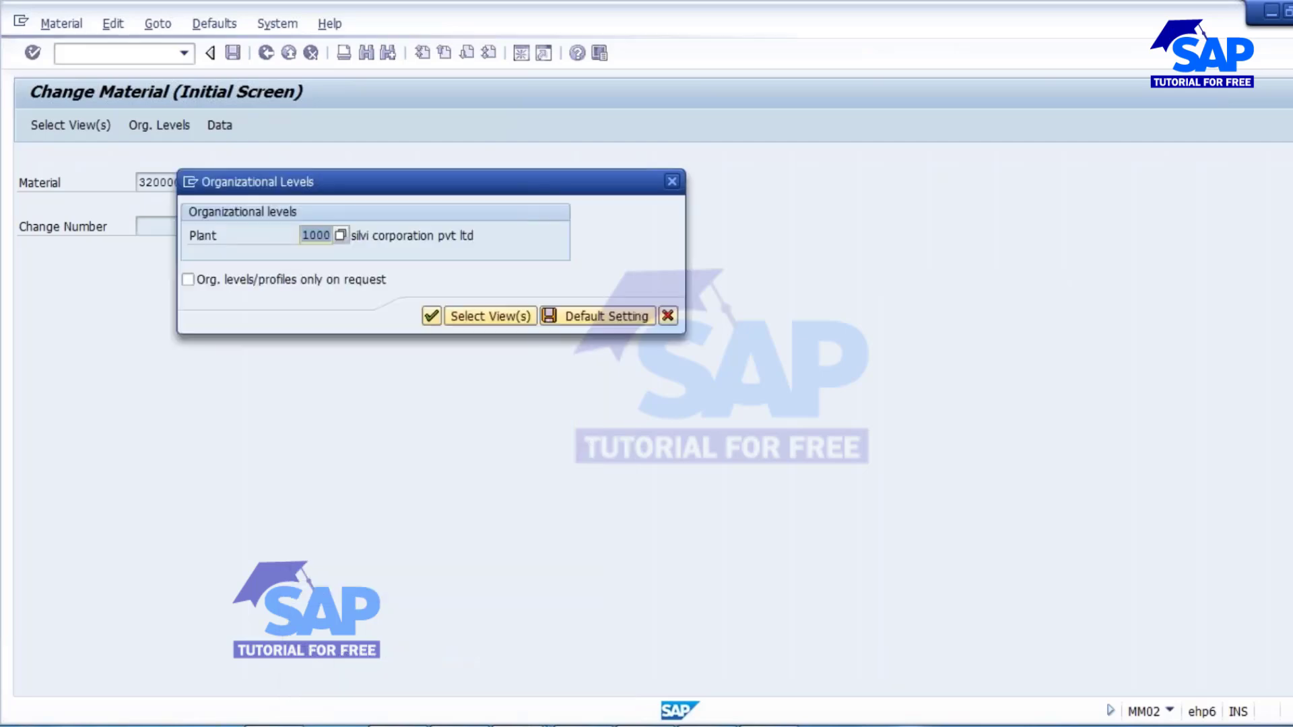
pyautogui.click(431, 316)
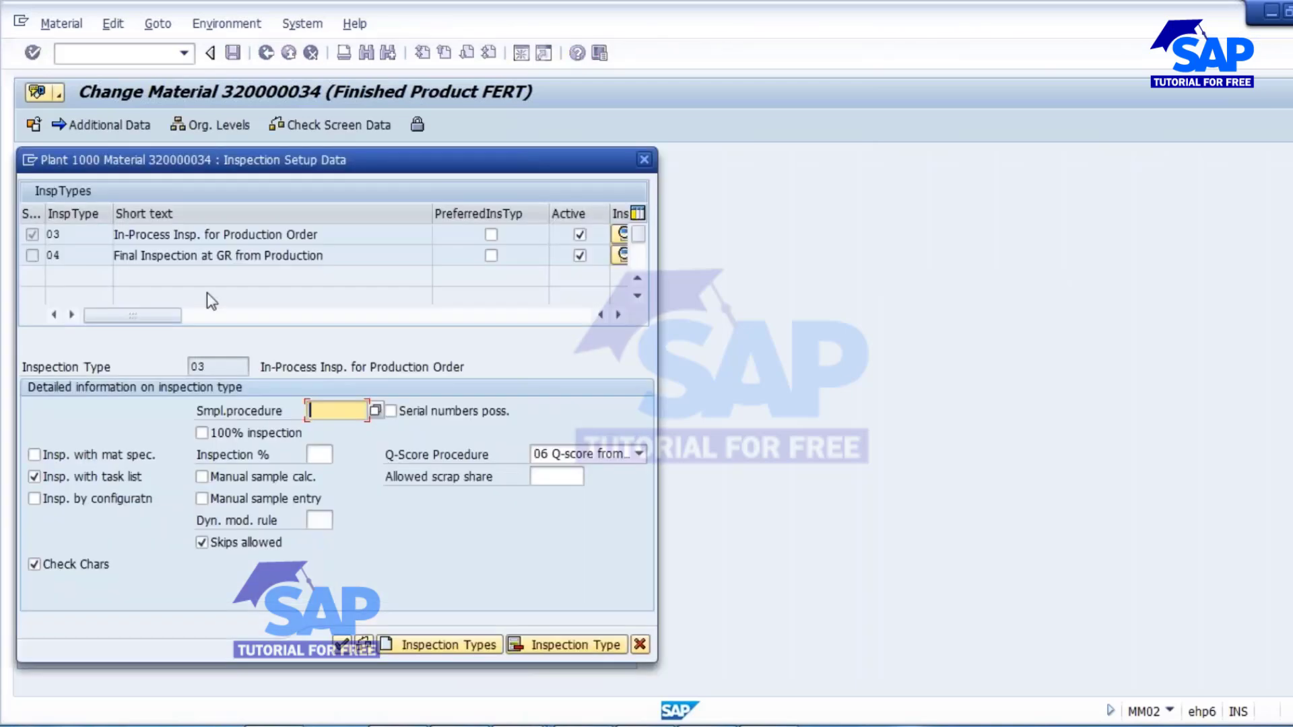
# Delete inspection type 03 from the material's inspection setup, try to delete type 04, and accept the setup data.
pyautogui.click(251, 234)
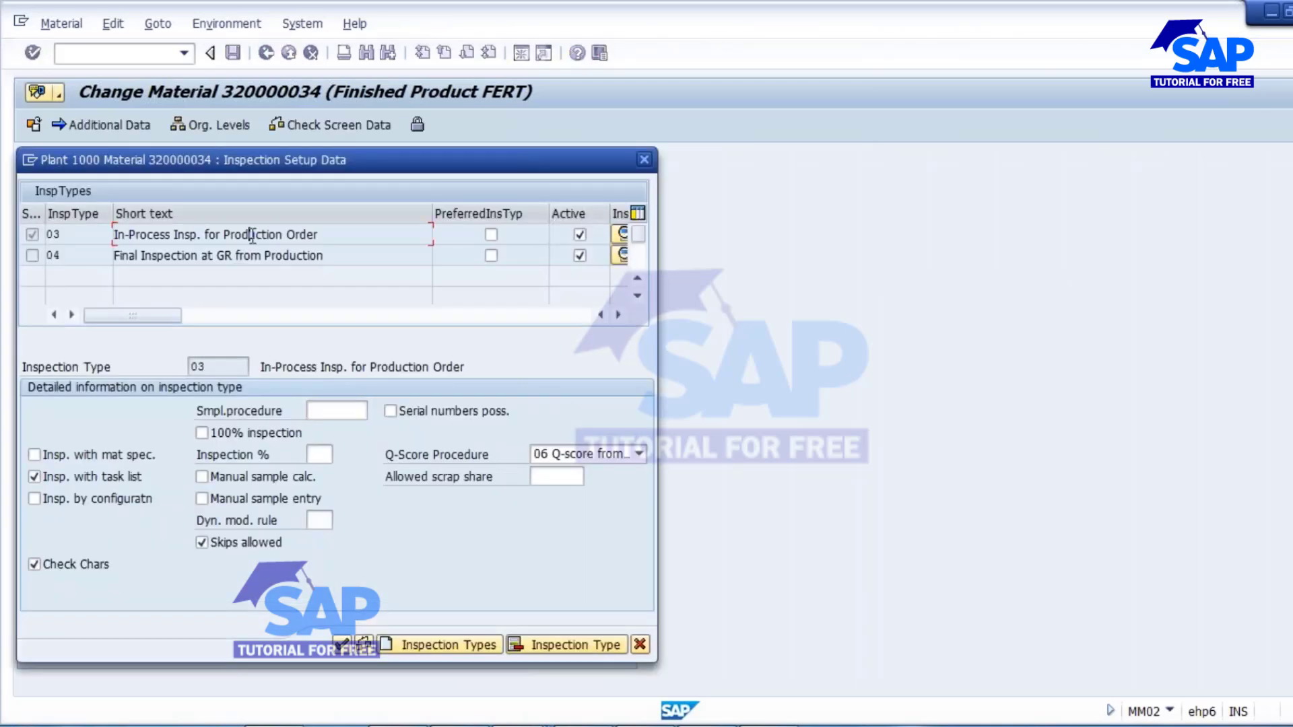
pyautogui.click(566, 645)
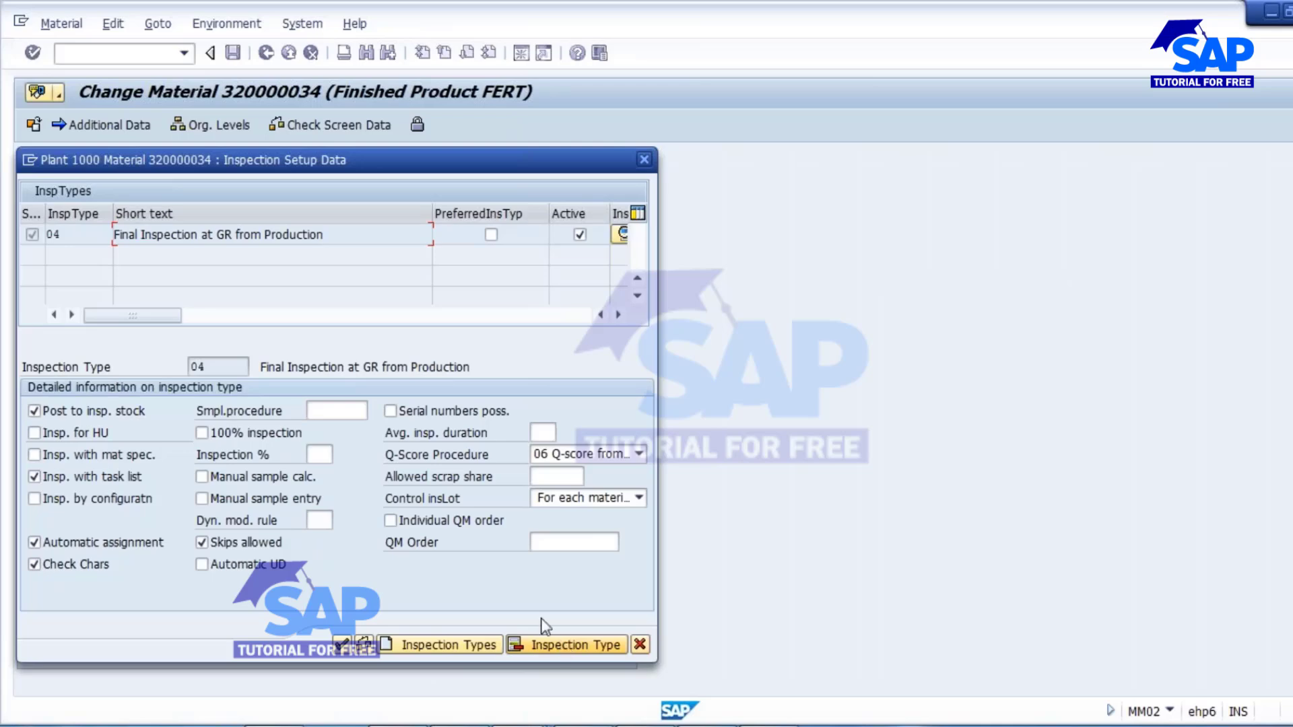
pyautogui.click(568, 649)
pyautogui.click(477, 580)
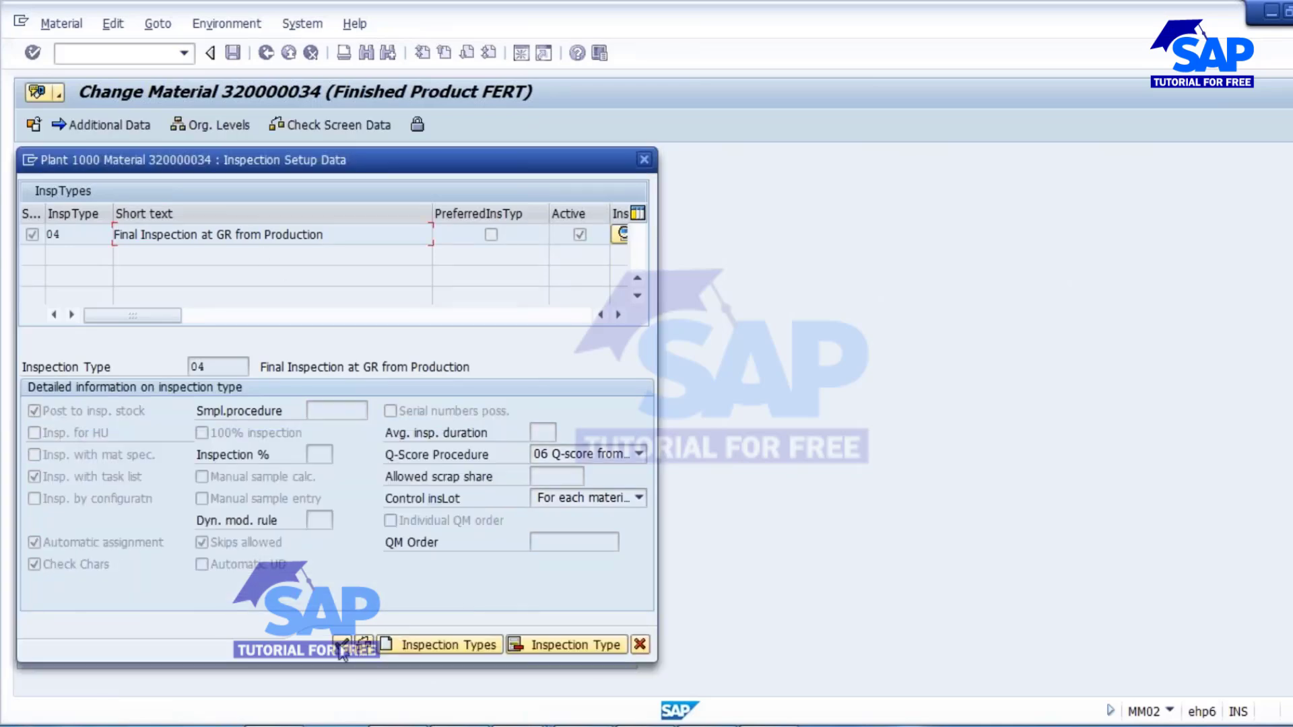
pyautogui.click(342, 645)
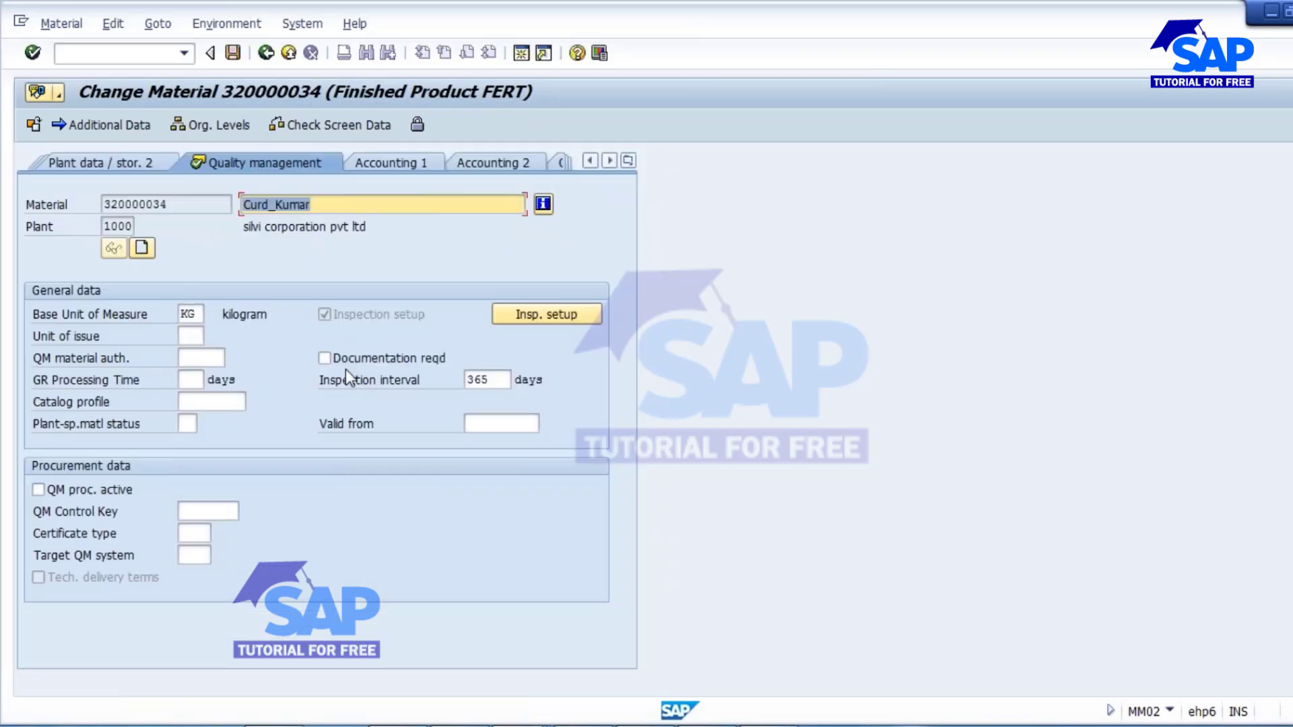
# Clear the inspection interval in the Quality management view and save the material.
pyautogui.click(473, 380)
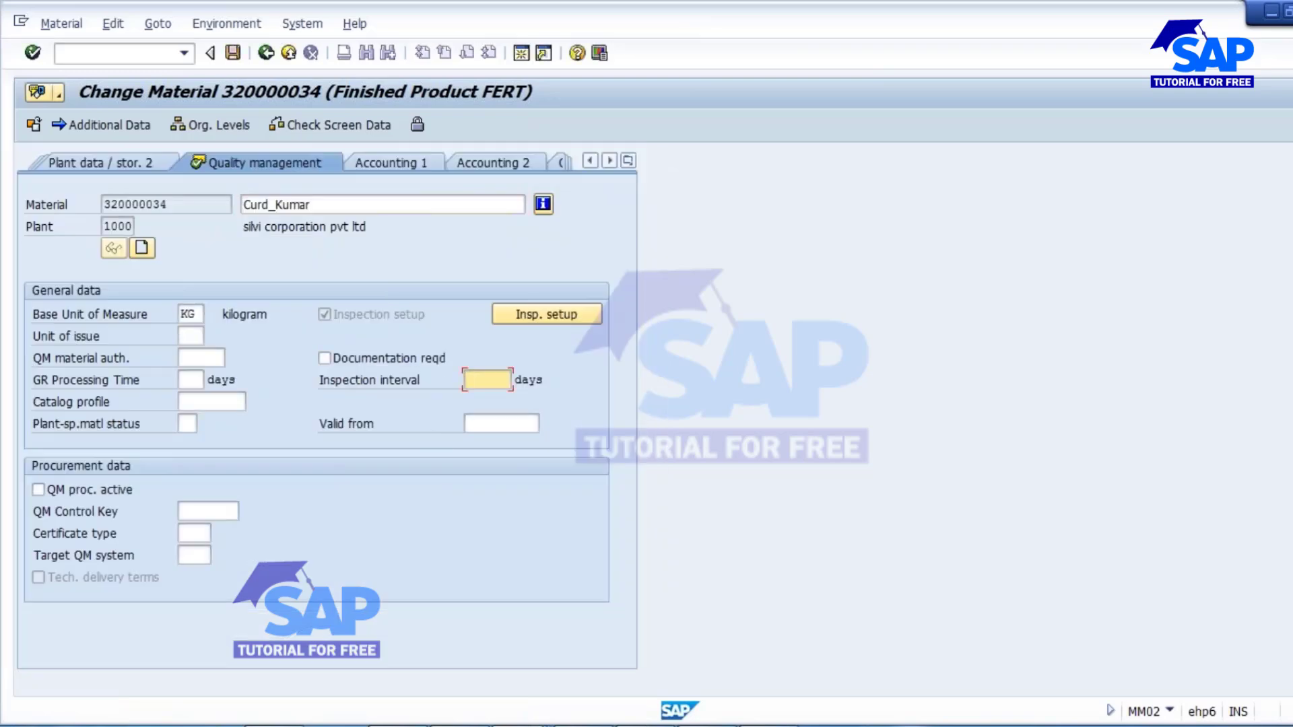
pyautogui.click(233, 52)
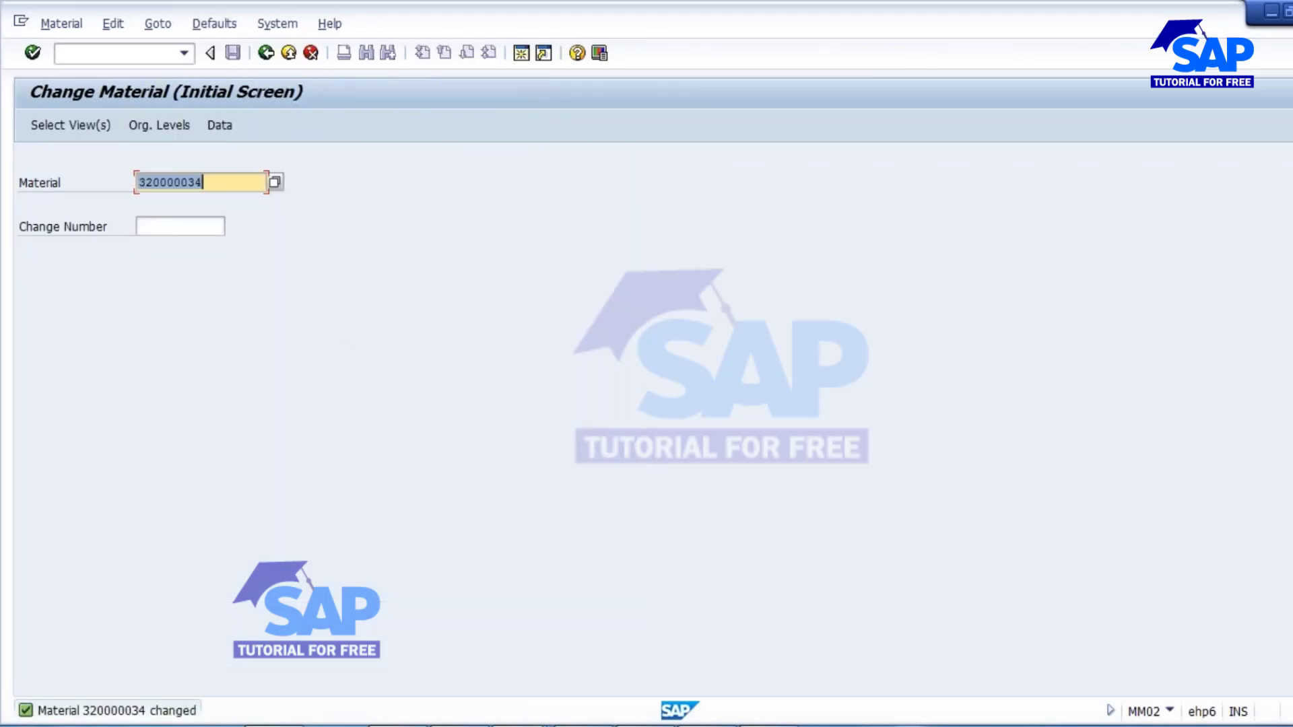
# Copy the material number and start a CO01 production order for it in plant 1000 with order type PP01.
pyautogui.moveTo(232, 190); pyautogui.dragTo(139, 185)
pyautogui.click(90, 94)
pyautogui.click(92, 54)
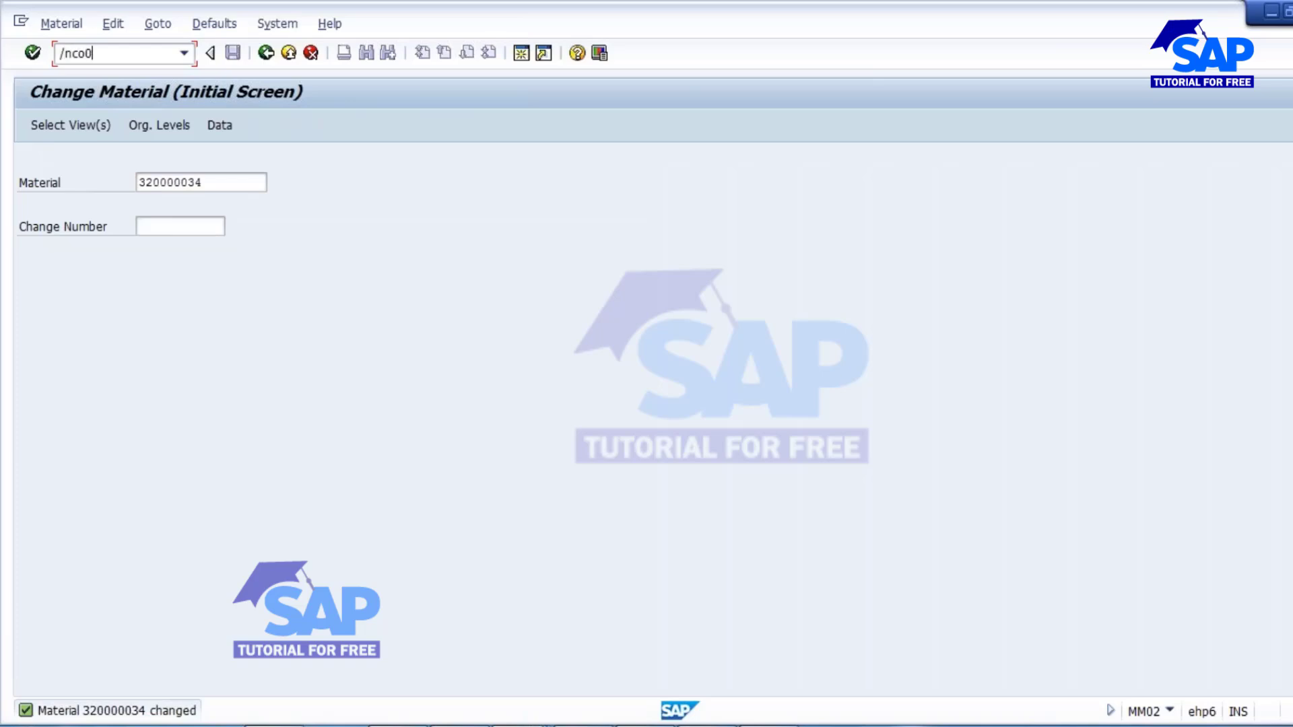
pyautogui.press('Return')
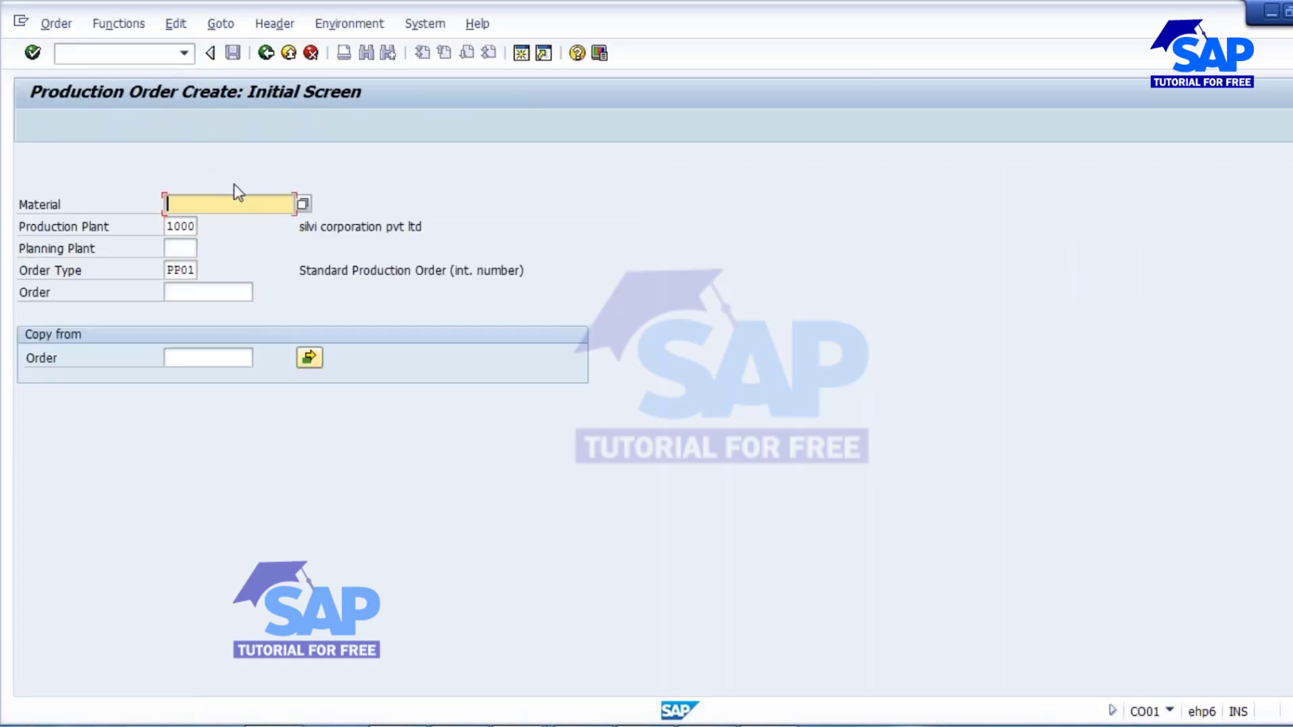
pyautogui.press('Return')
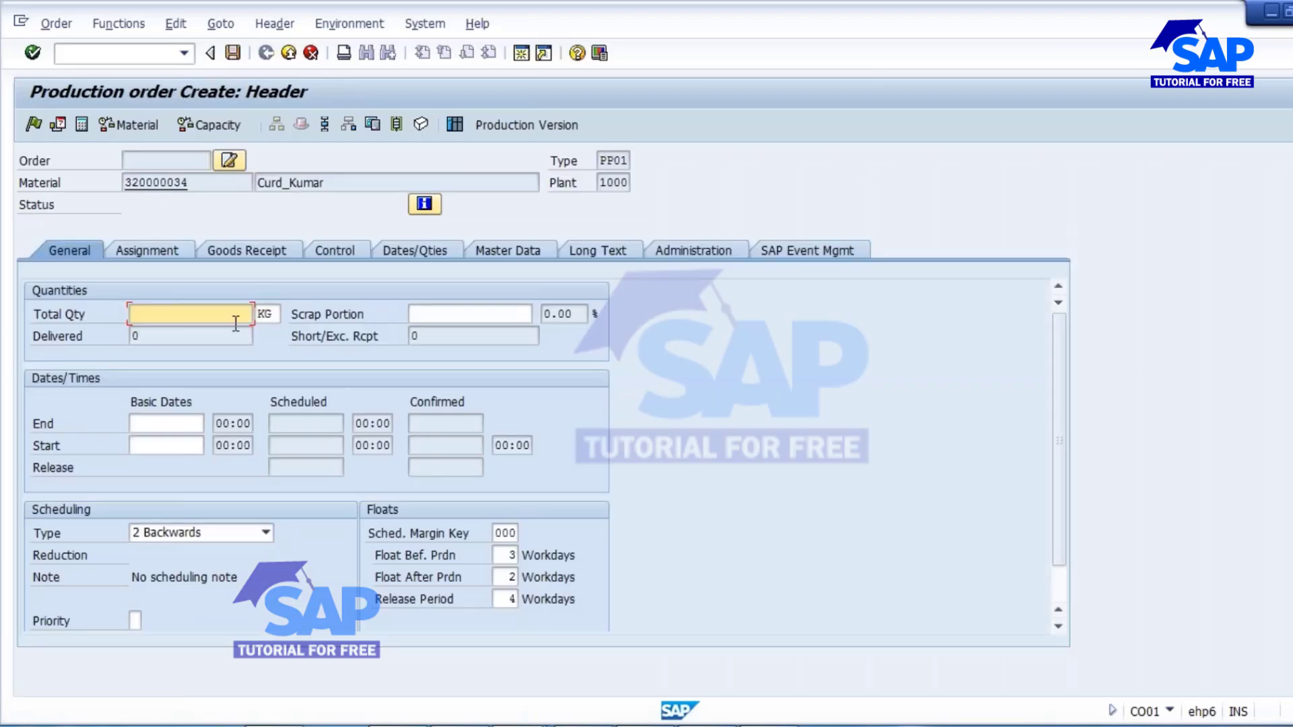
# Set the total quantity to 100 KG with Current date scheduling, release the order, view its goods receipt data, and save it.
pyautogui.write('100')
pyautogui.click(203, 538)
pyautogui.click(156, 600)
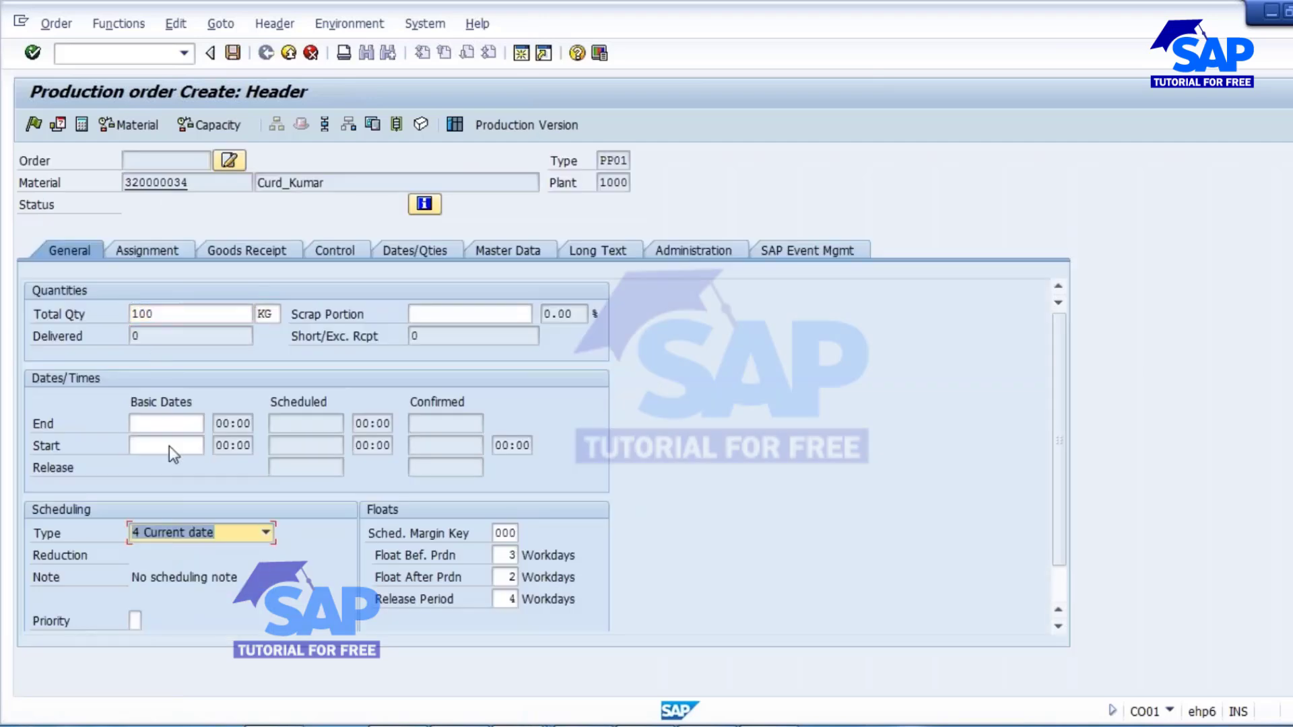
pyautogui.press('Return')
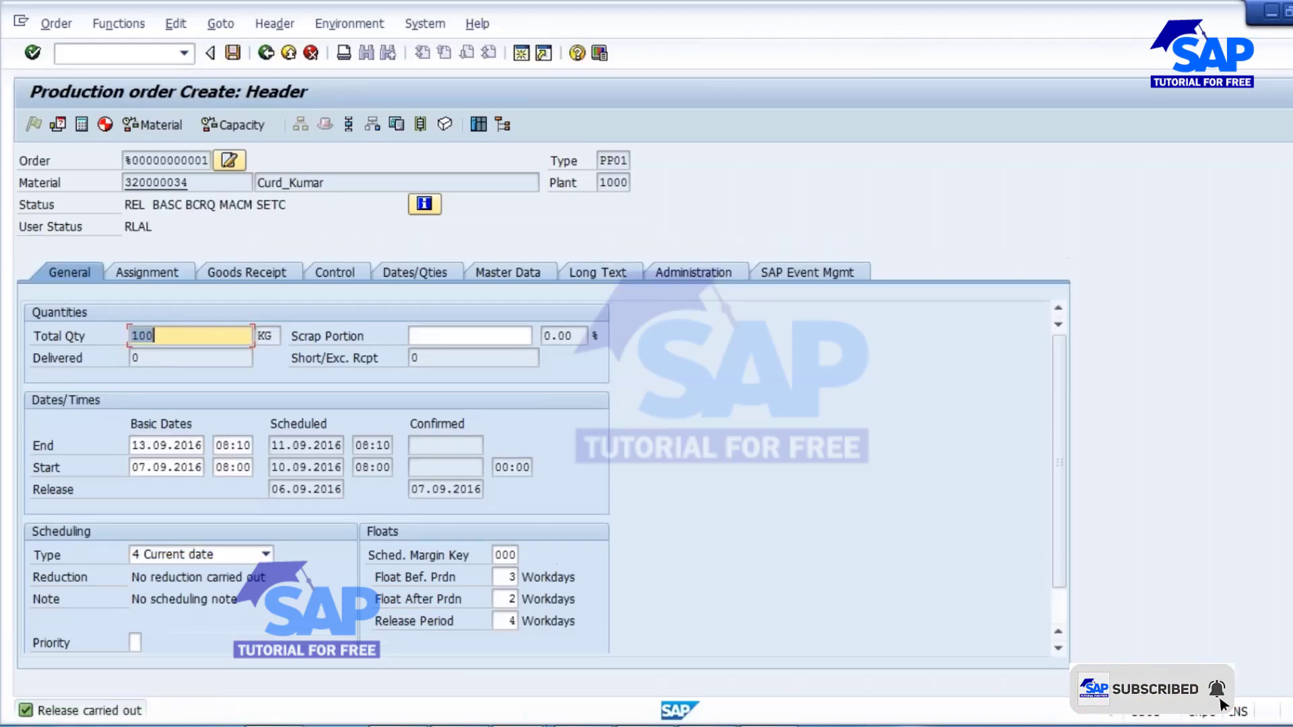
pyautogui.click(256, 272)
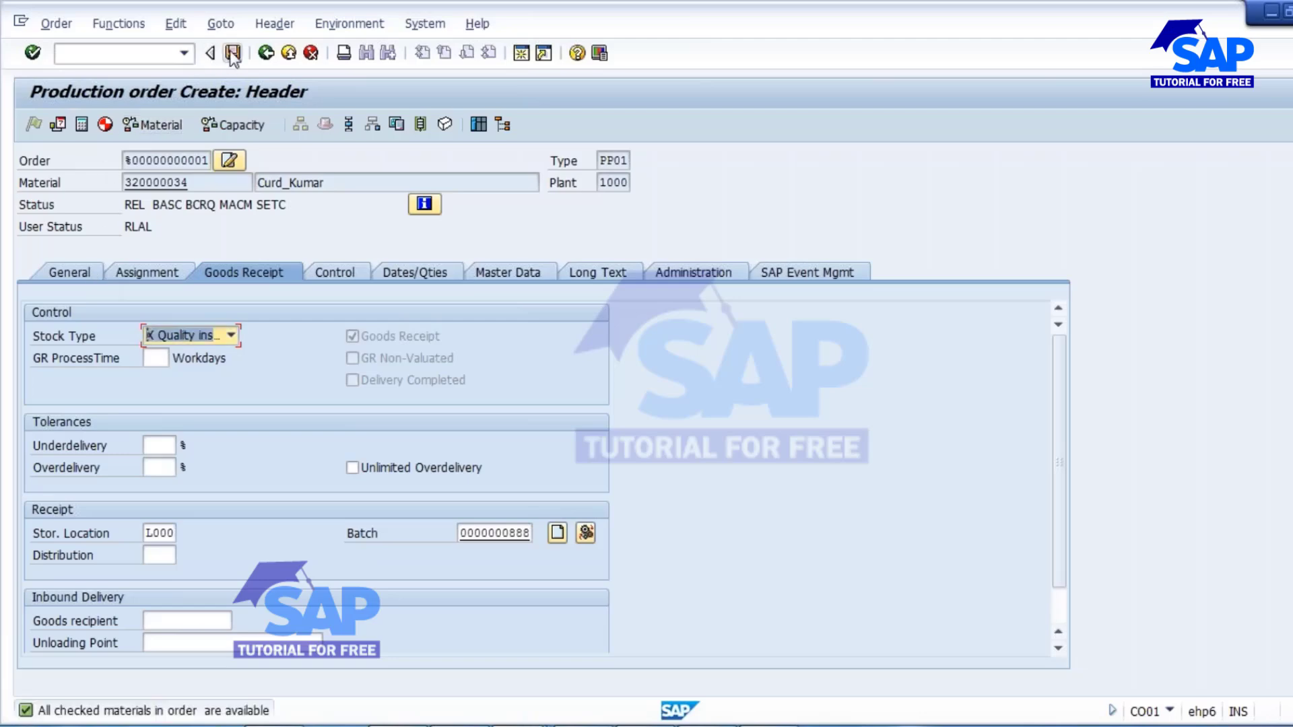
pyautogui.click(554, 420)
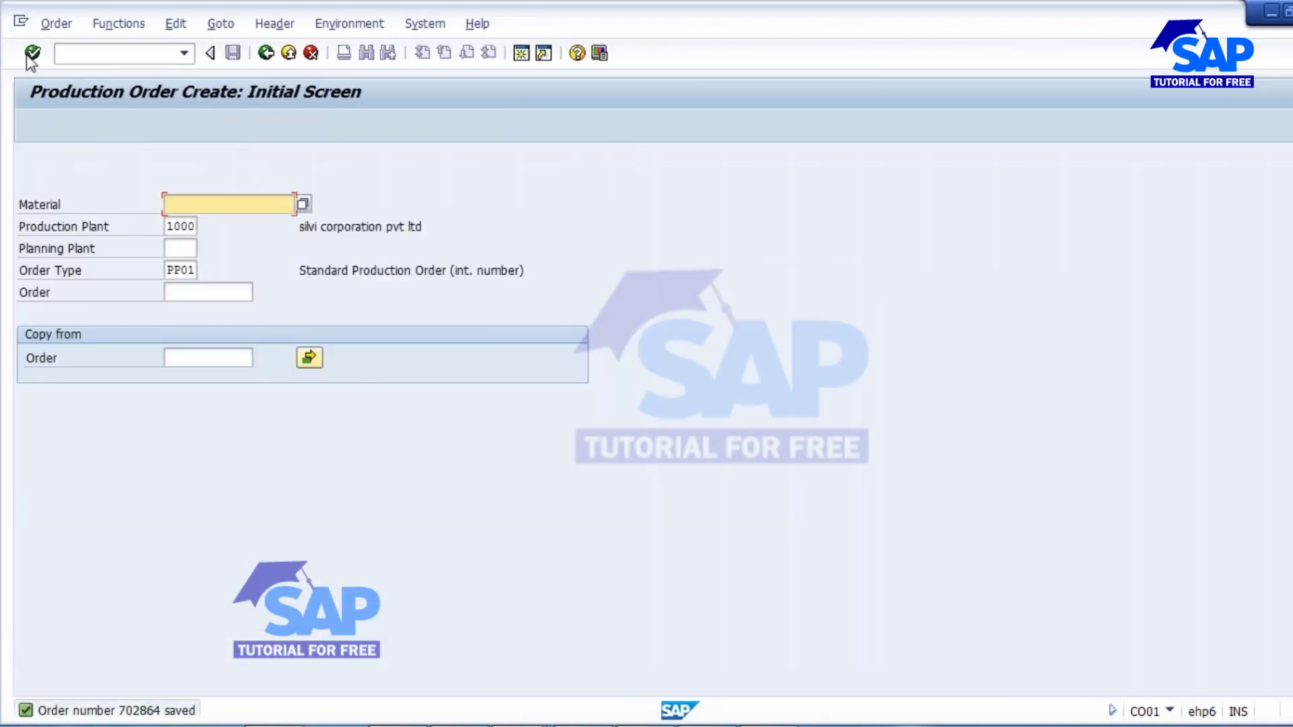
# Call up the saved order's number in change mode and open that order's confirmation in a new CO15 session.
pyautogui.click(57, 24)
pyautogui.click(105, 118)
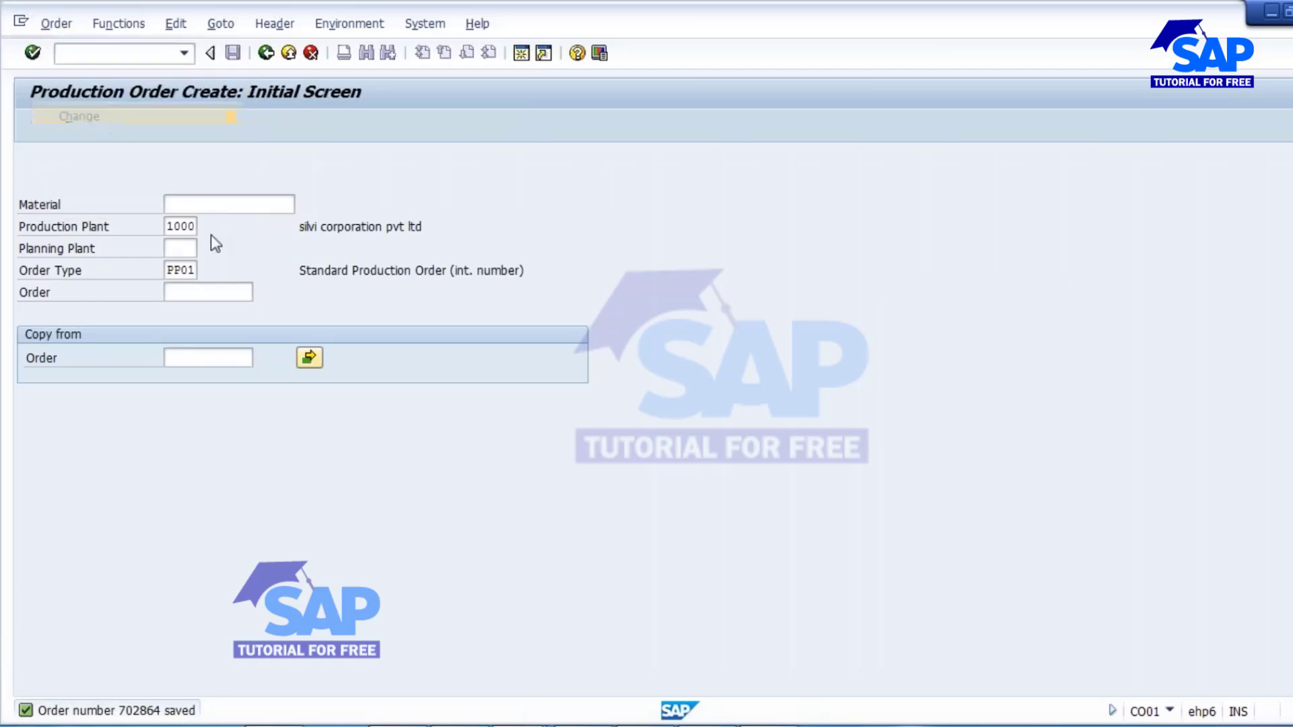
pyautogui.click(546, 89)
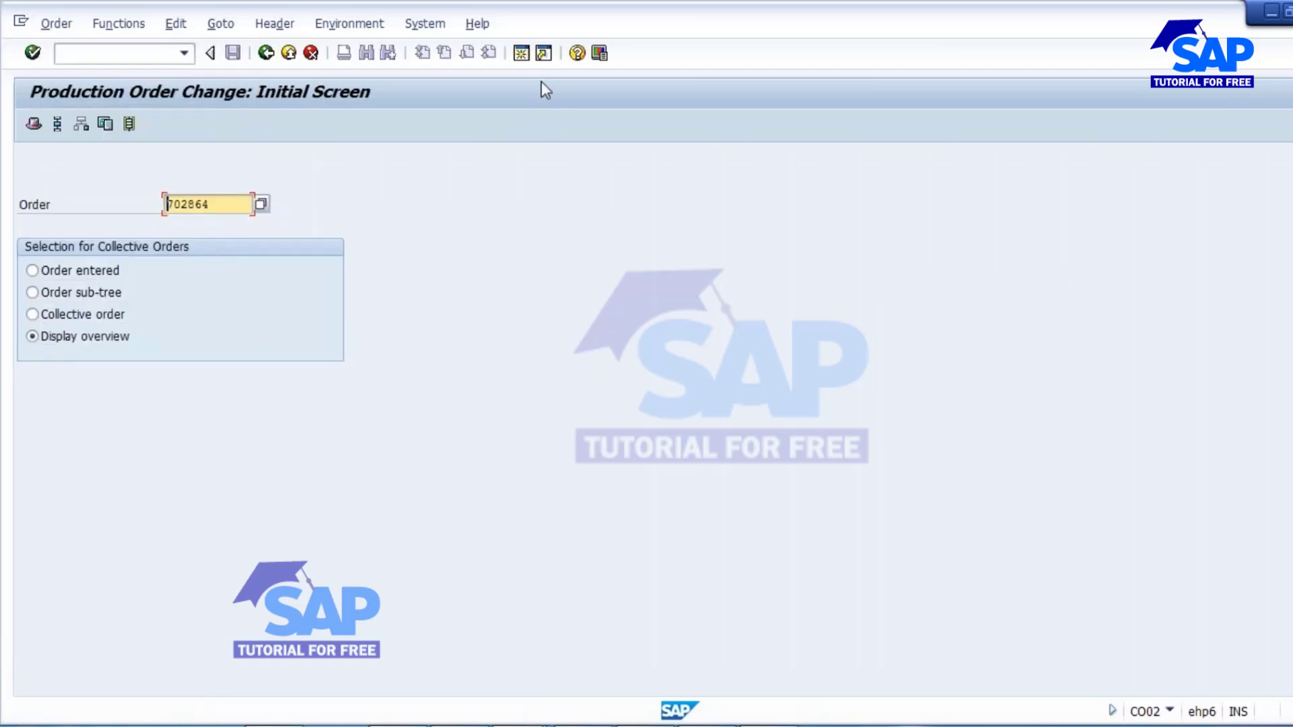
pyautogui.click(522, 53)
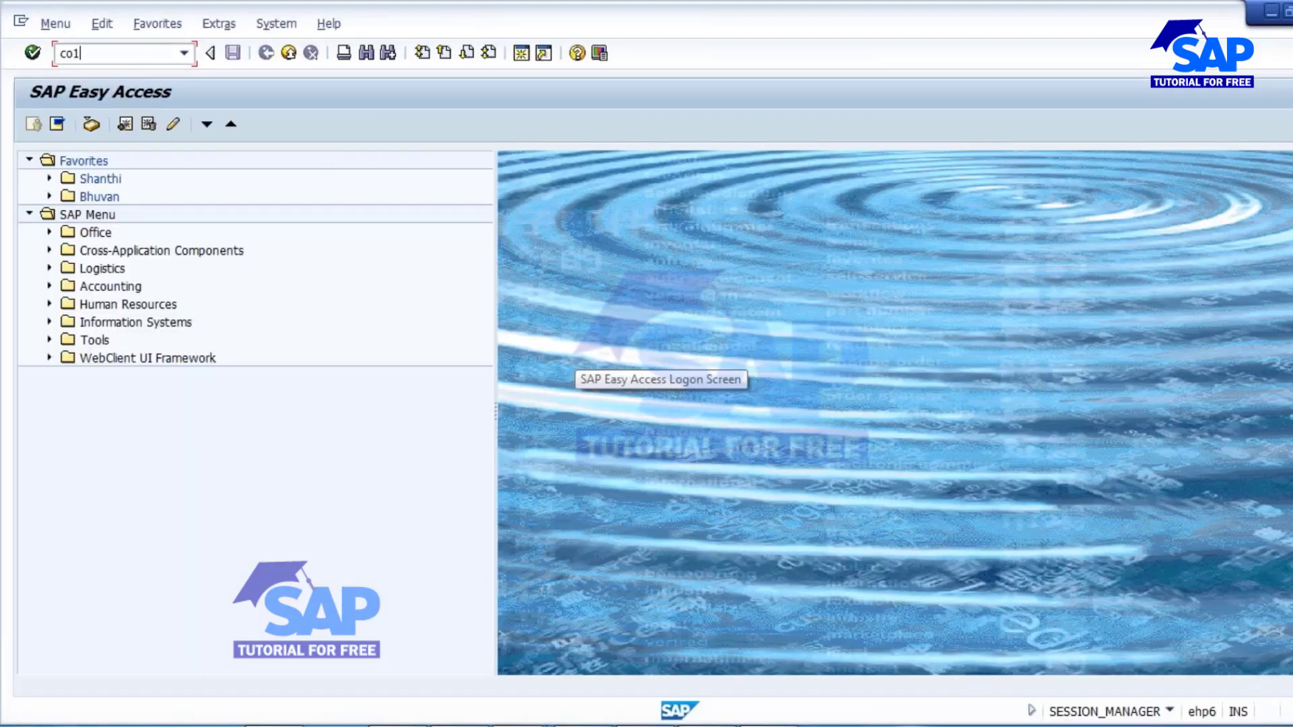
pyautogui.press('Return')
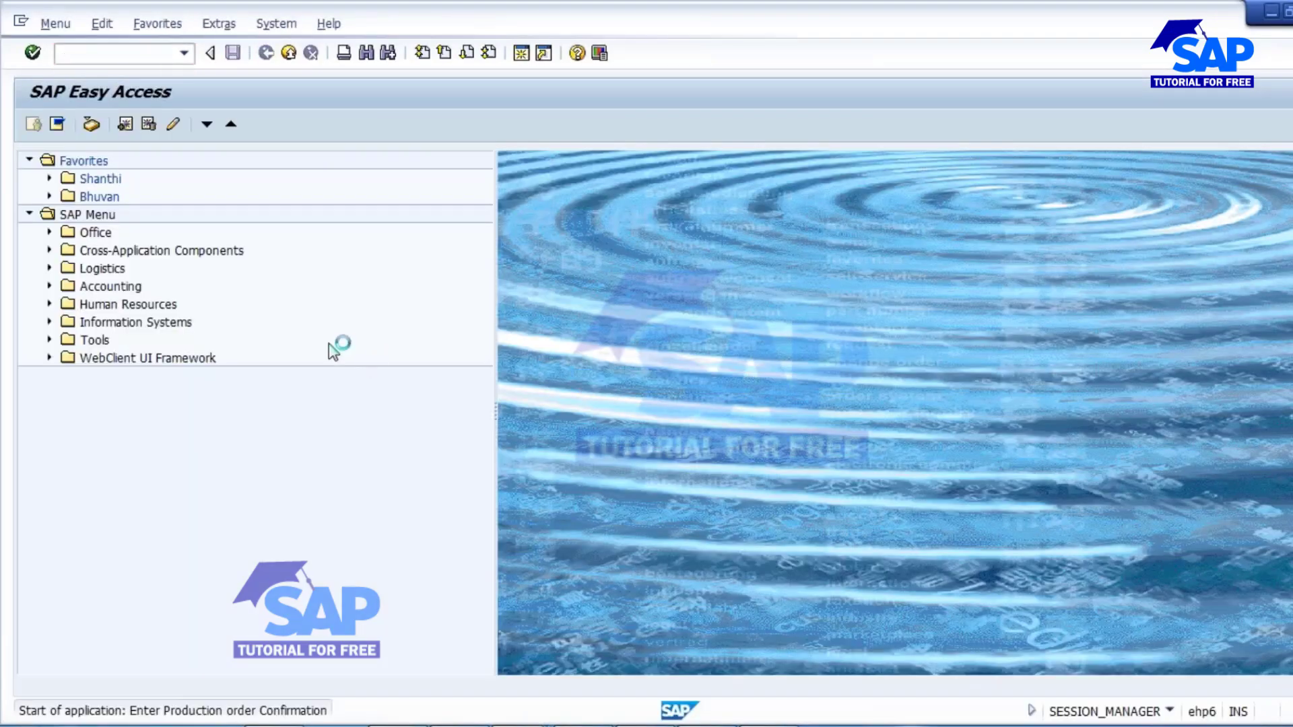
pyautogui.write('702864')
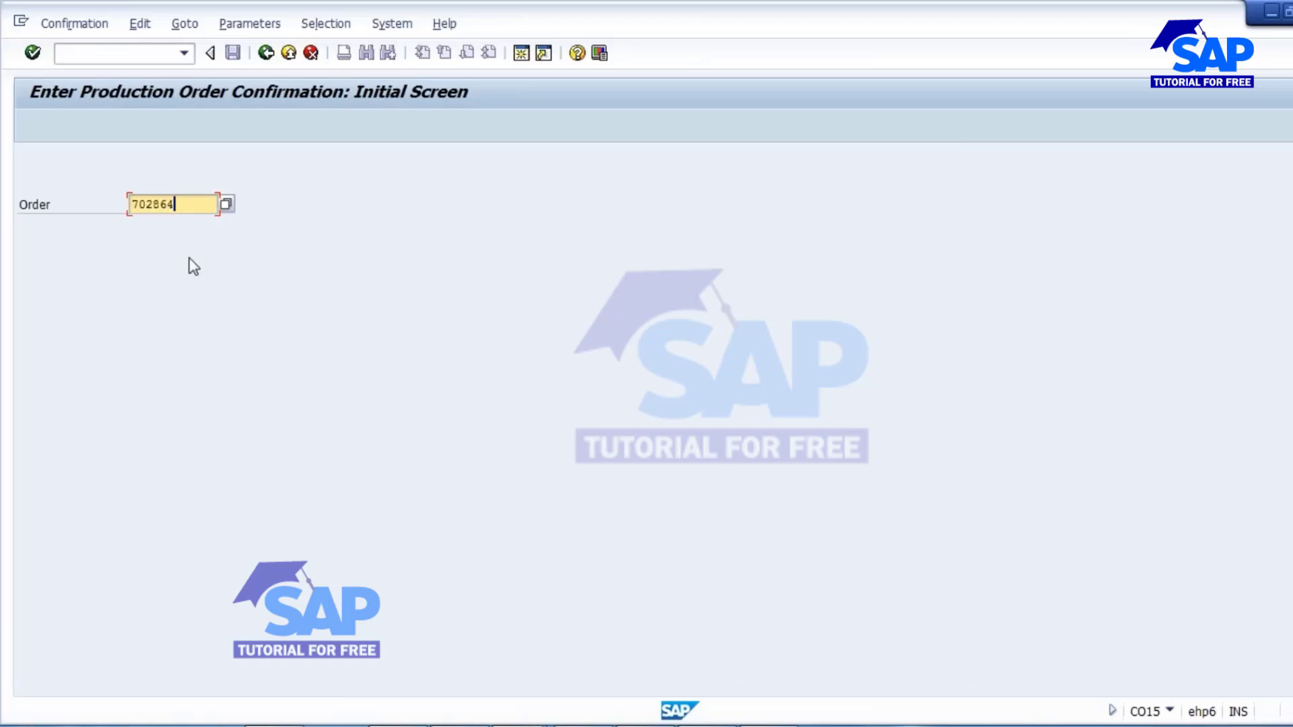
pyautogui.press('Return')
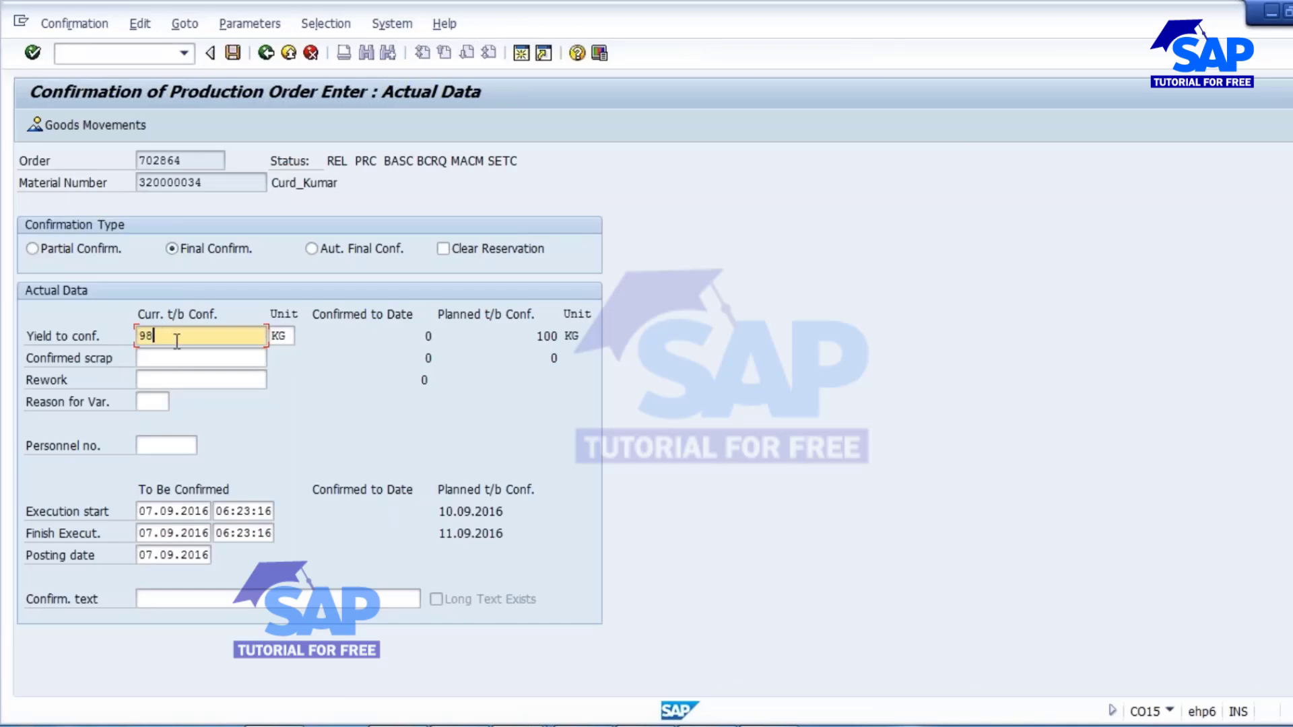
# Try to post the final confirmation with a yield of 98 KG and confirmed scrap of 2, declining to correct the goods movements.
pyautogui.click(155, 351)
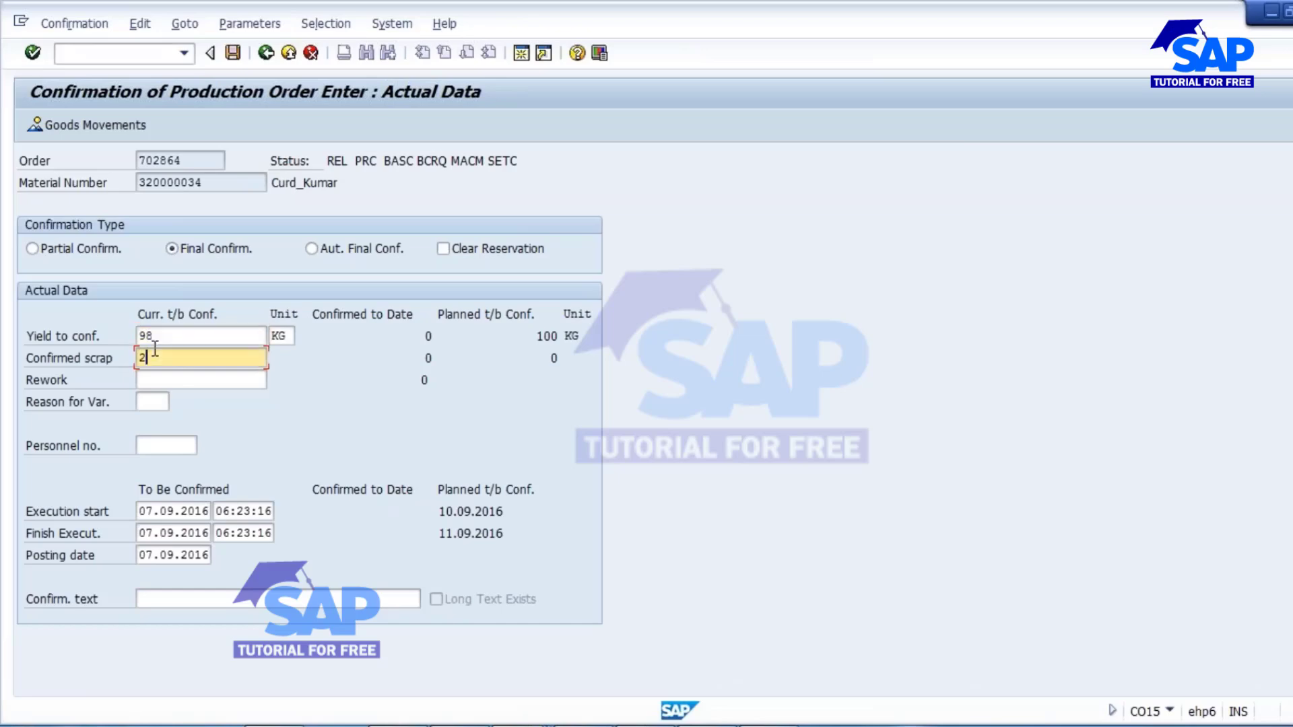
pyautogui.click(172, 601)
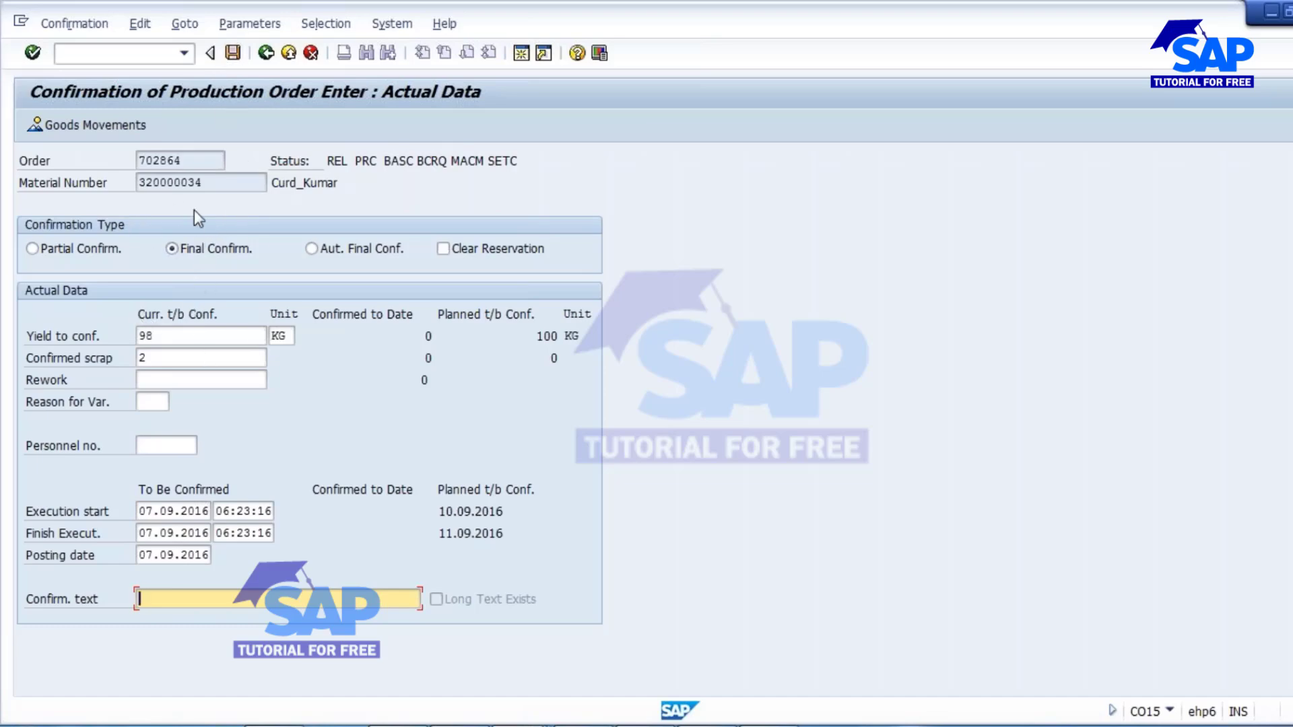
pyautogui.click(231, 57)
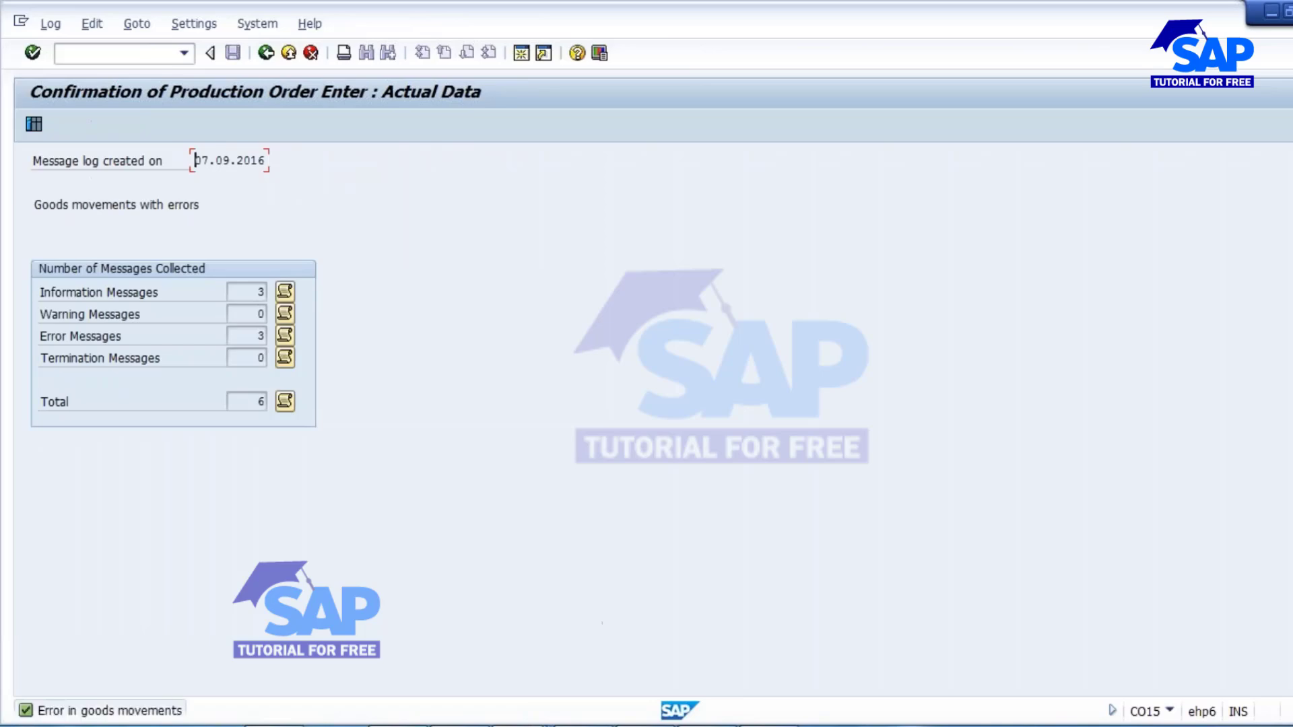
pyautogui.click(266, 53)
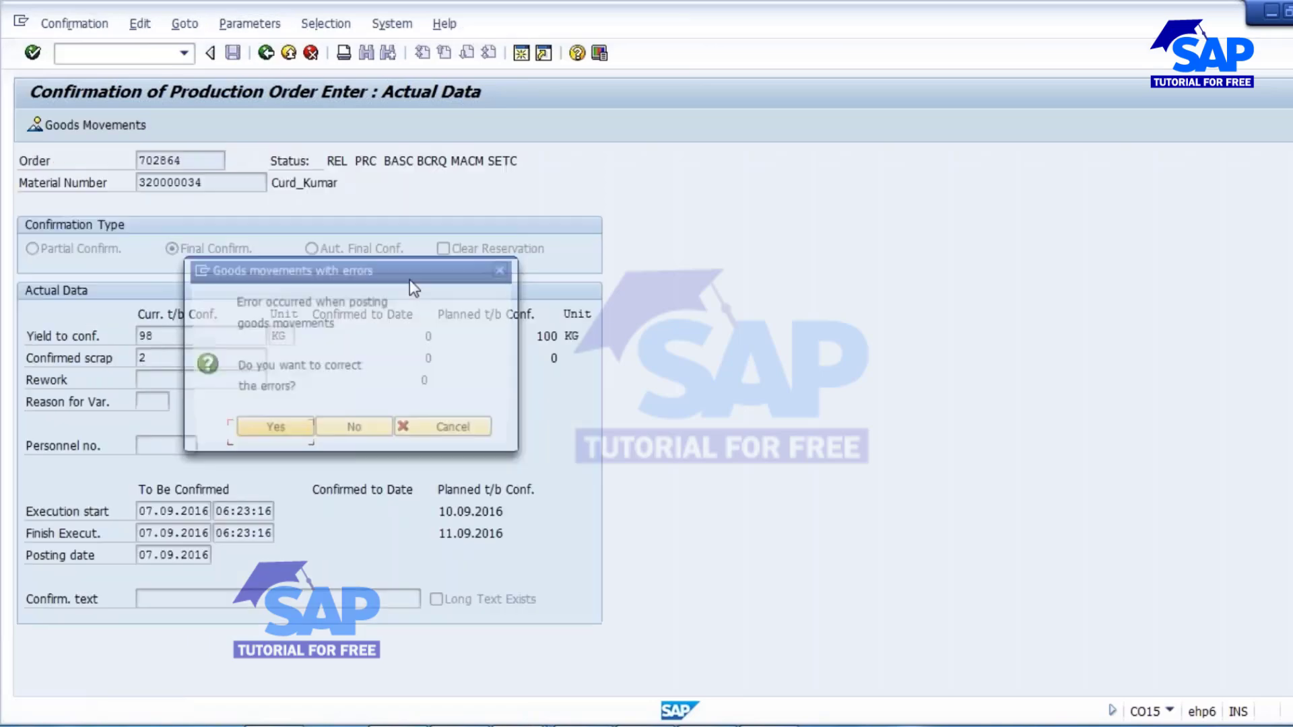
pyautogui.click(349, 434)
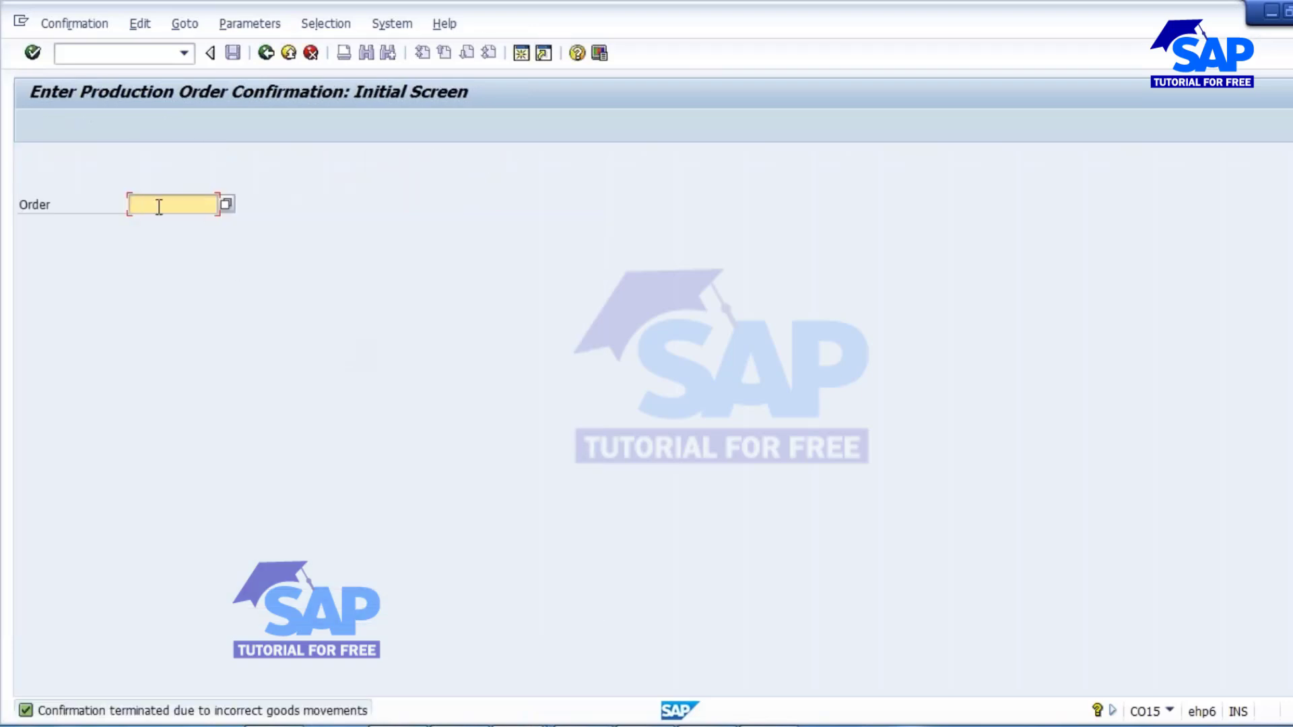
# Reopen the order's confirmation in CO15, delete all its goods movement items, and save the final confirmation with a yield of 100 KG.
pyautogui.write('702864')
pyautogui.press('Return')
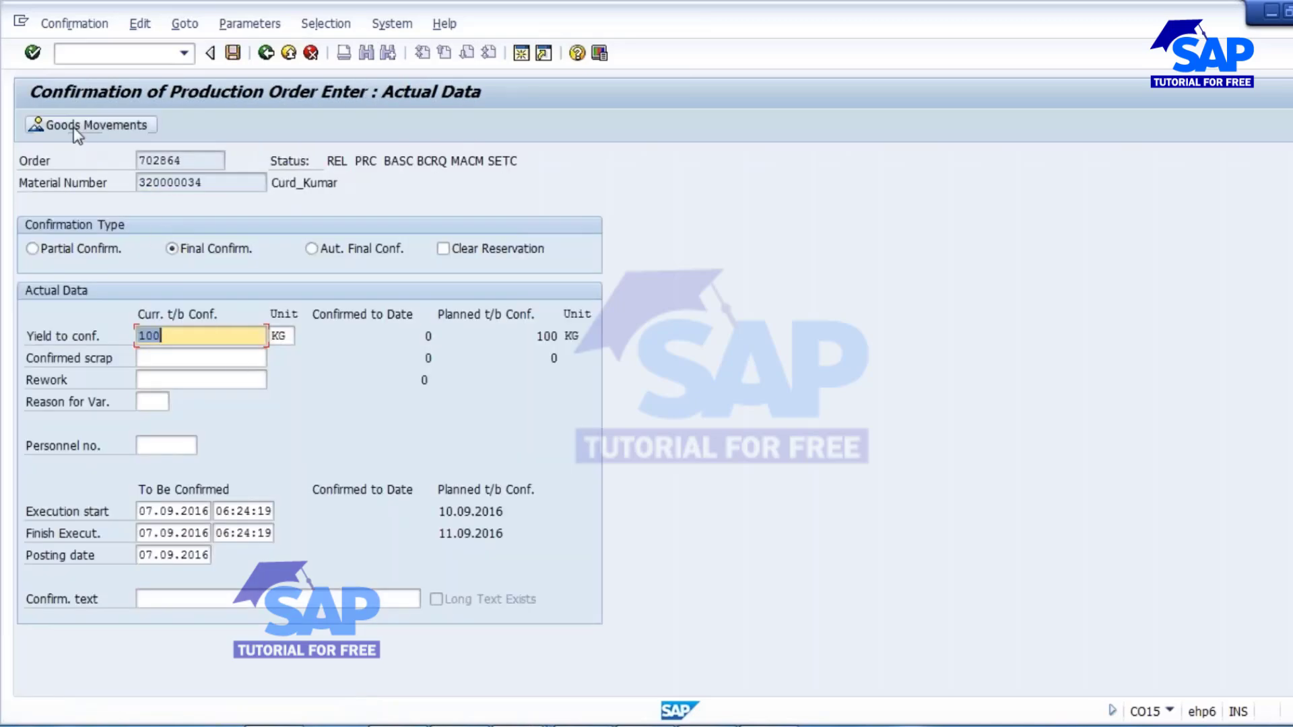
pyautogui.click(94, 124)
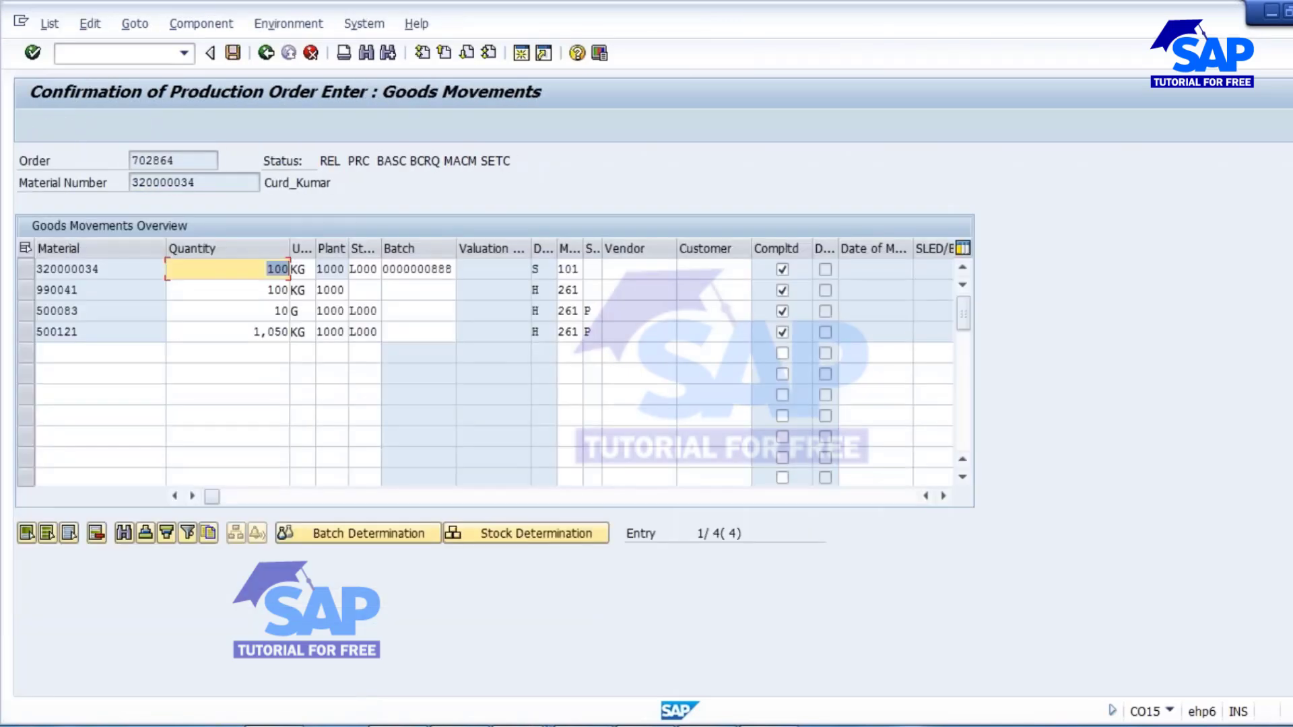
pyautogui.moveTo(23, 272); pyautogui.dragTo(24, 331)
pyautogui.click(96, 534)
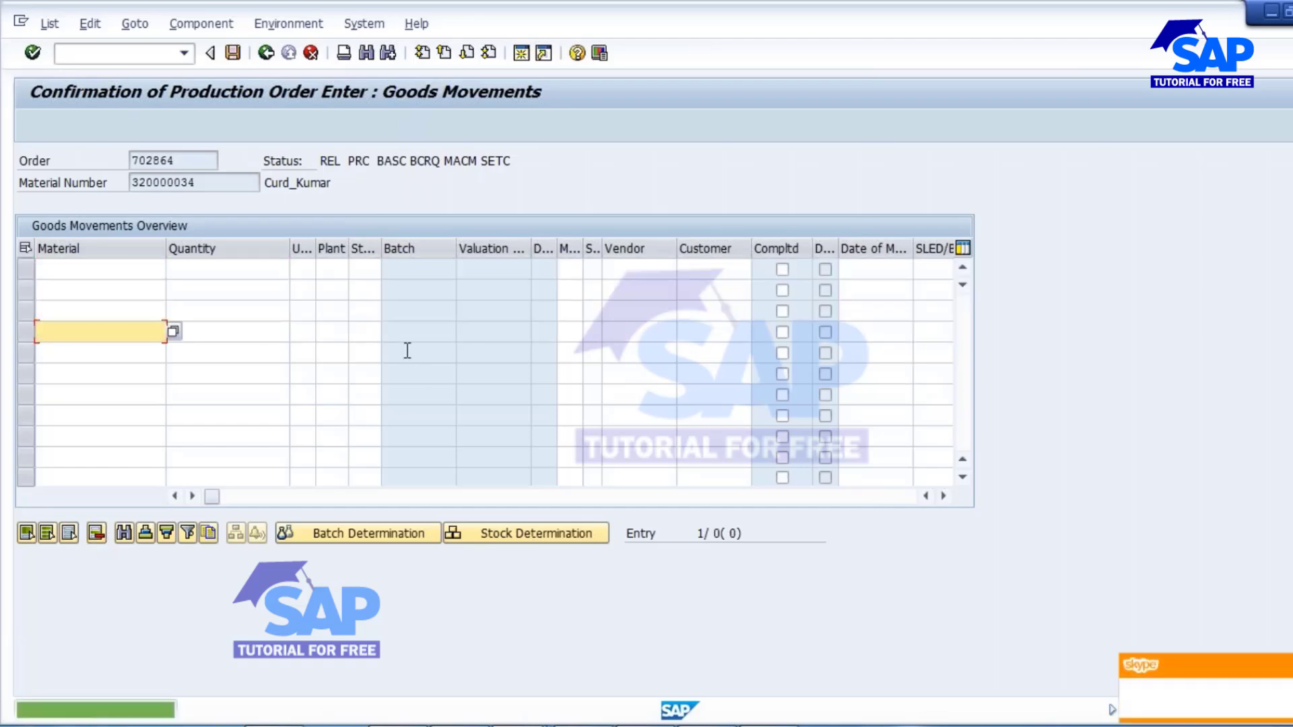
pyautogui.click(267, 54)
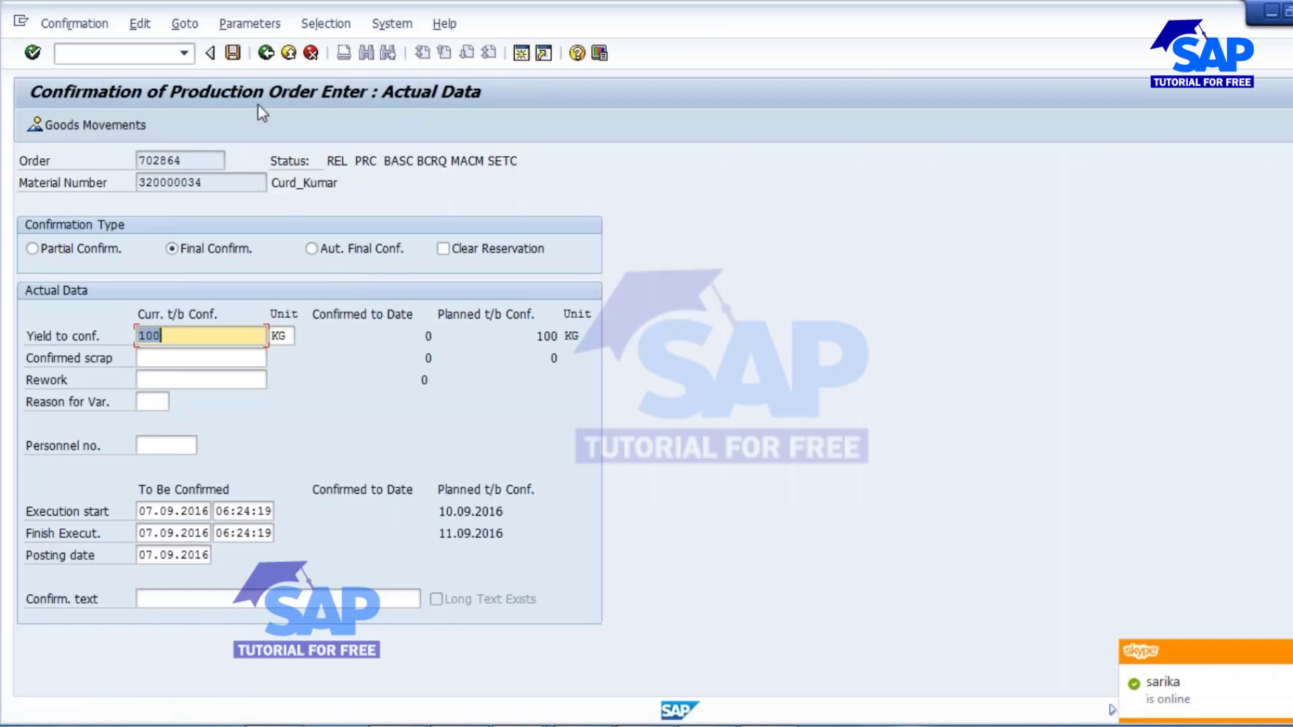
pyautogui.click(232, 54)
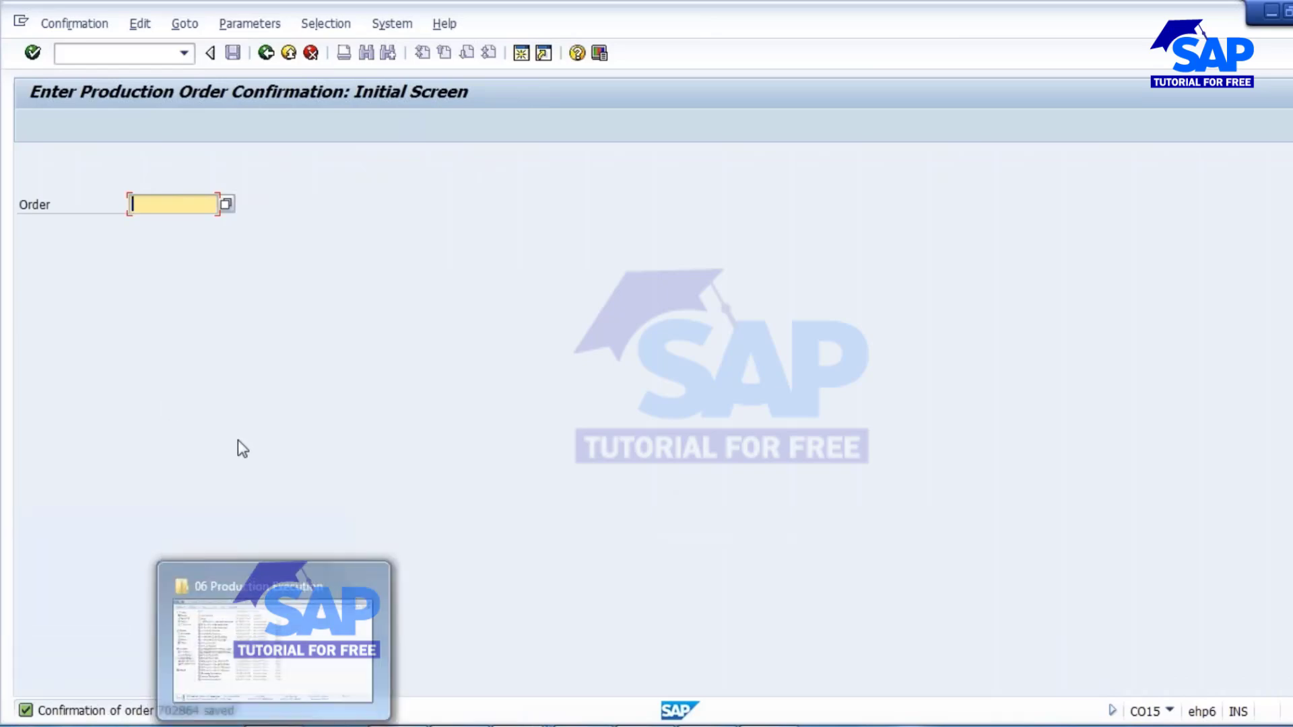
# Switch to the production order session, display the confirmed order in CO03, and examine its header status.
pyautogui.moveTo(520, 726)
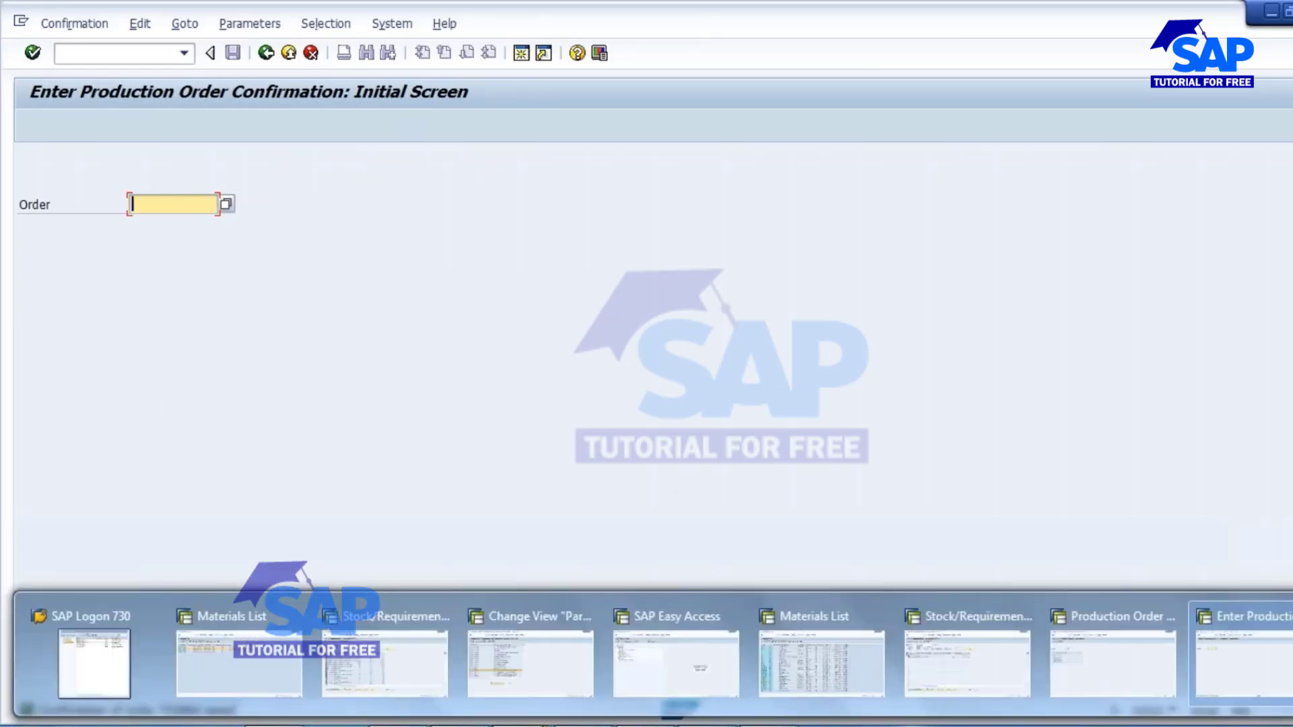
pyautogui.click(1111, 657)
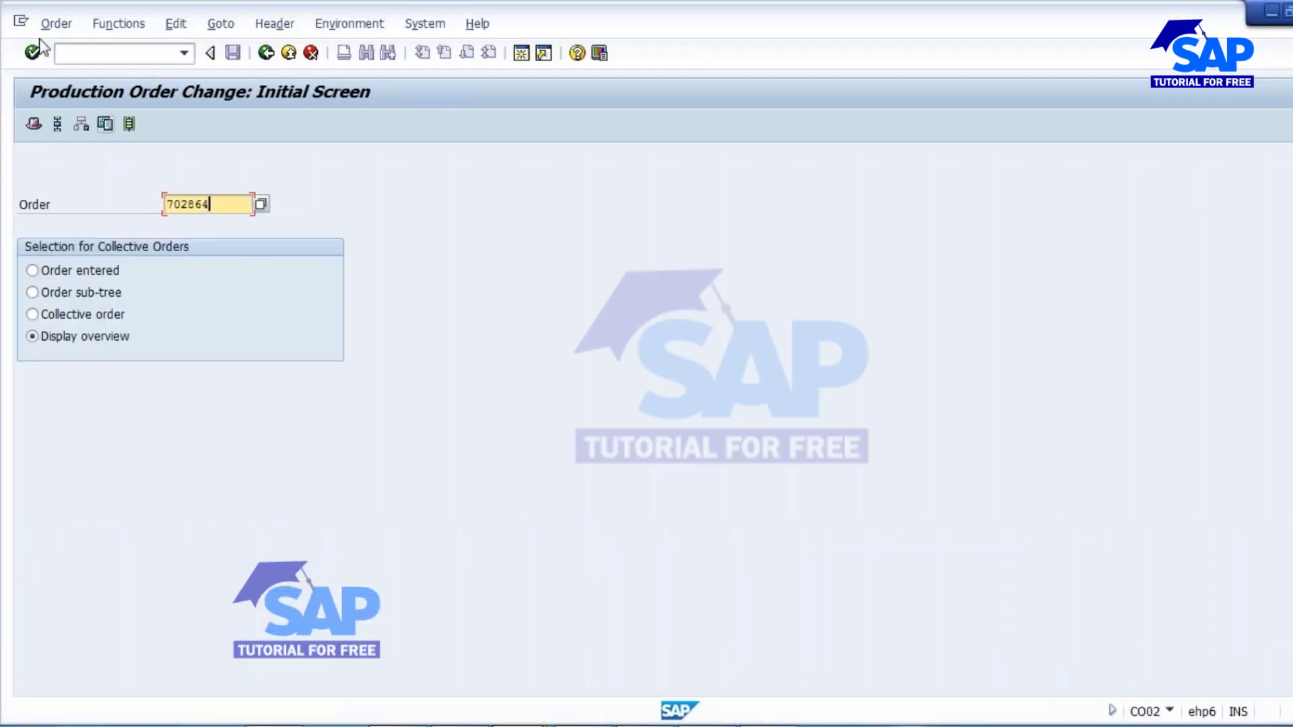
pyautogui.click(56, 25)
pyautogui.click(87, 138)
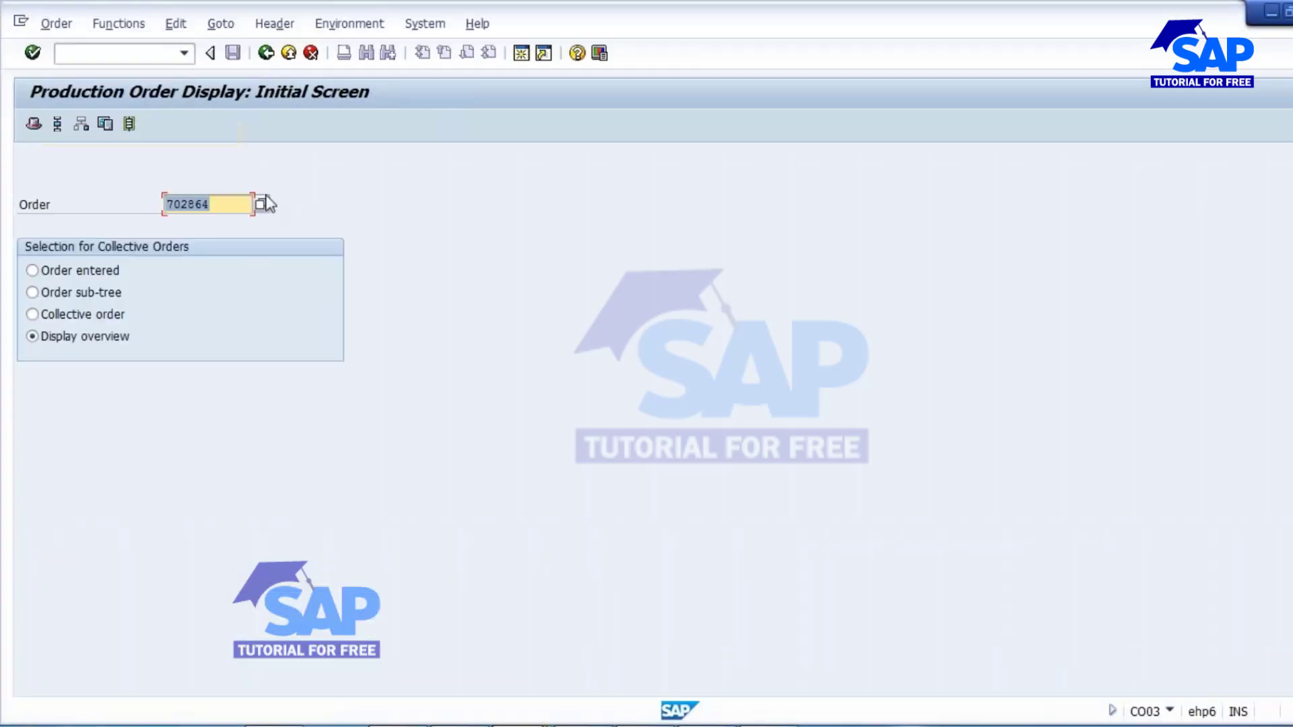
pyautogui.press('Return')
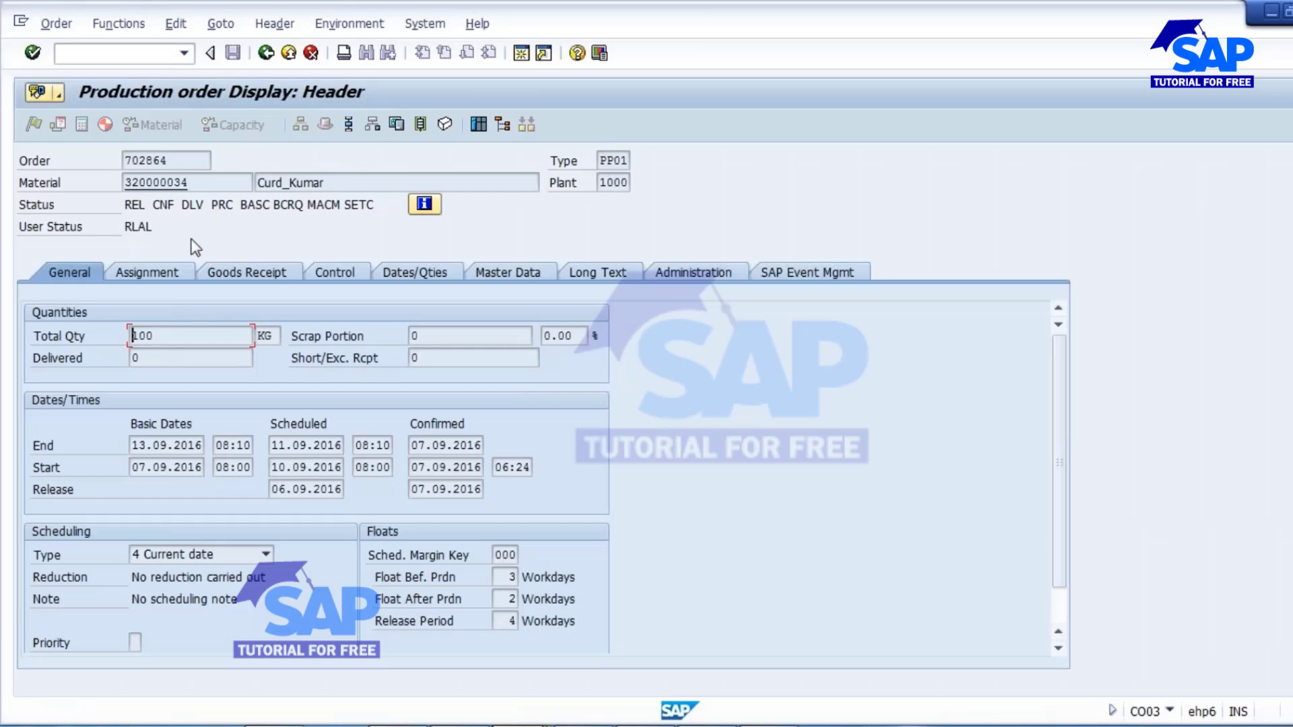
pyautogui.moveTo(153, 204); pyautogui.dragTo(174, 209)
pyautogui.click(166, 210)
# Switch to the Notepad notes and complete the order header confirmation line with "CNF - all operations will get confirmed automatically".
pyautogui.moveTo(508, 726)
pyautogui.click(127, 647)
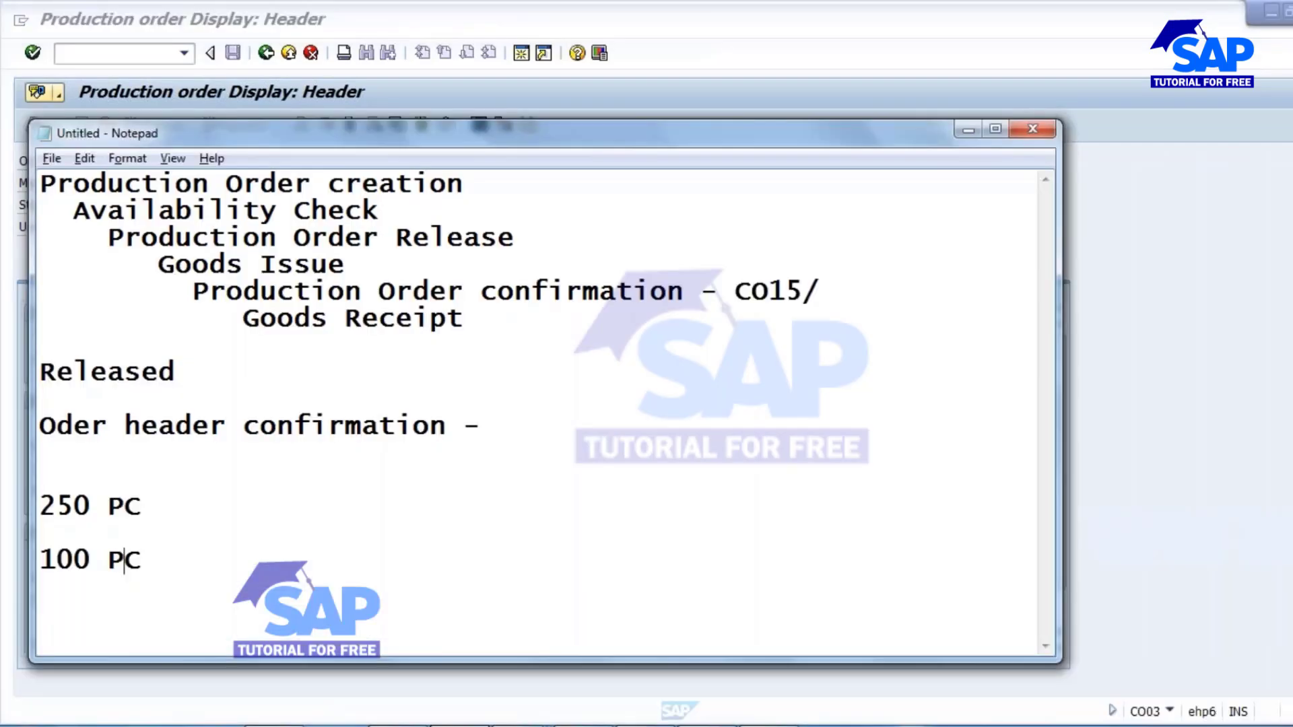
pyautogui.click(248, 385)
pyautogui.click(515, 428)
pyautogui.write('CNF - all op')
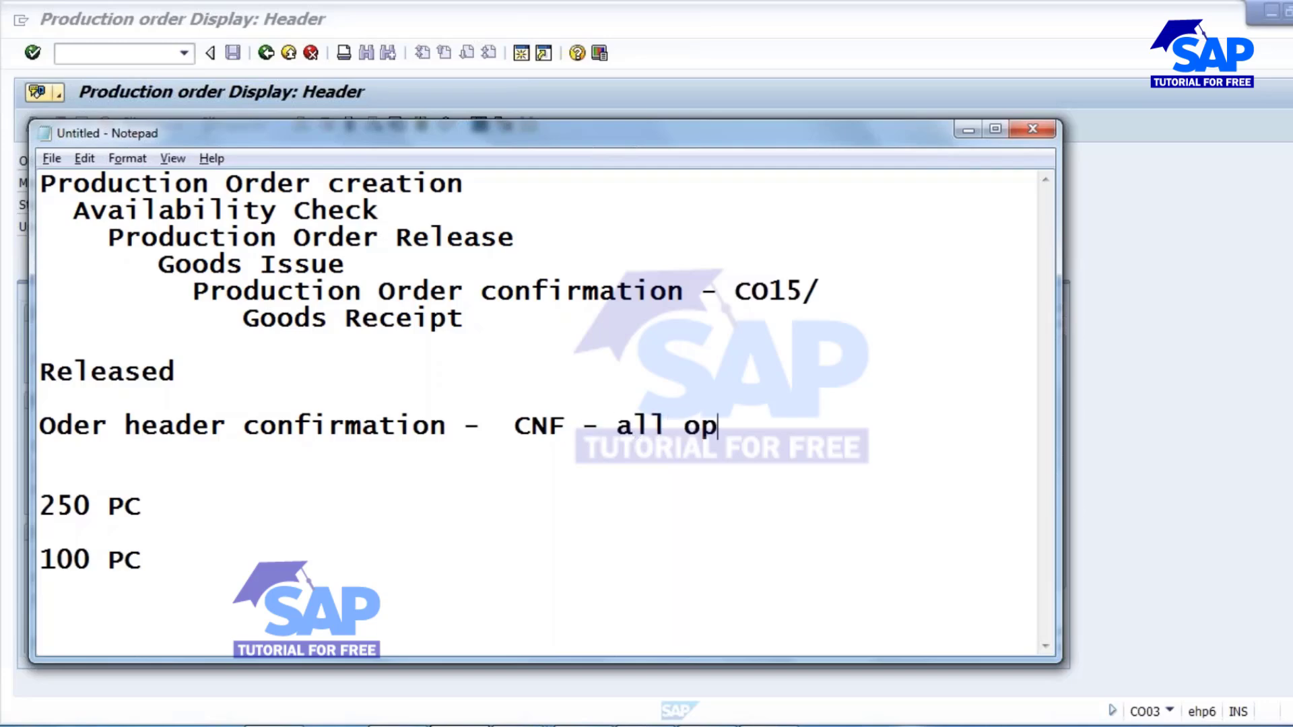
pyautogui.write('erations')
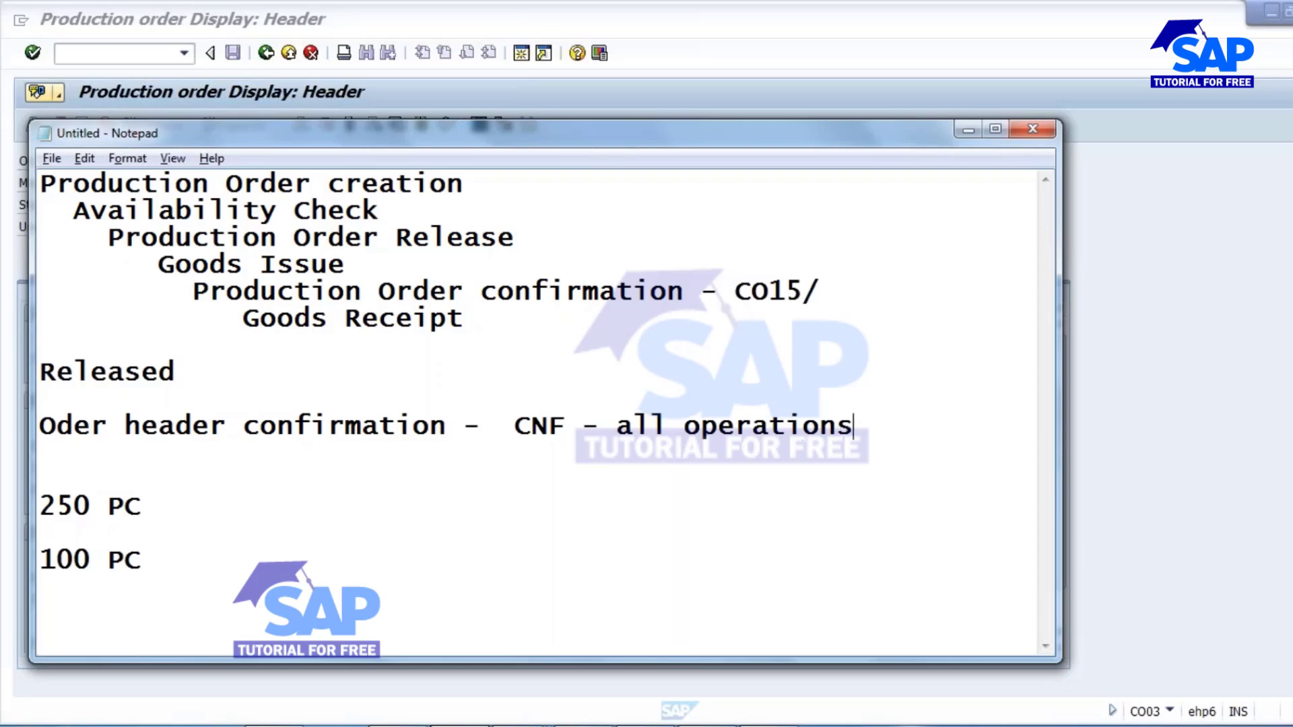
pyautogui.write(' will get ')
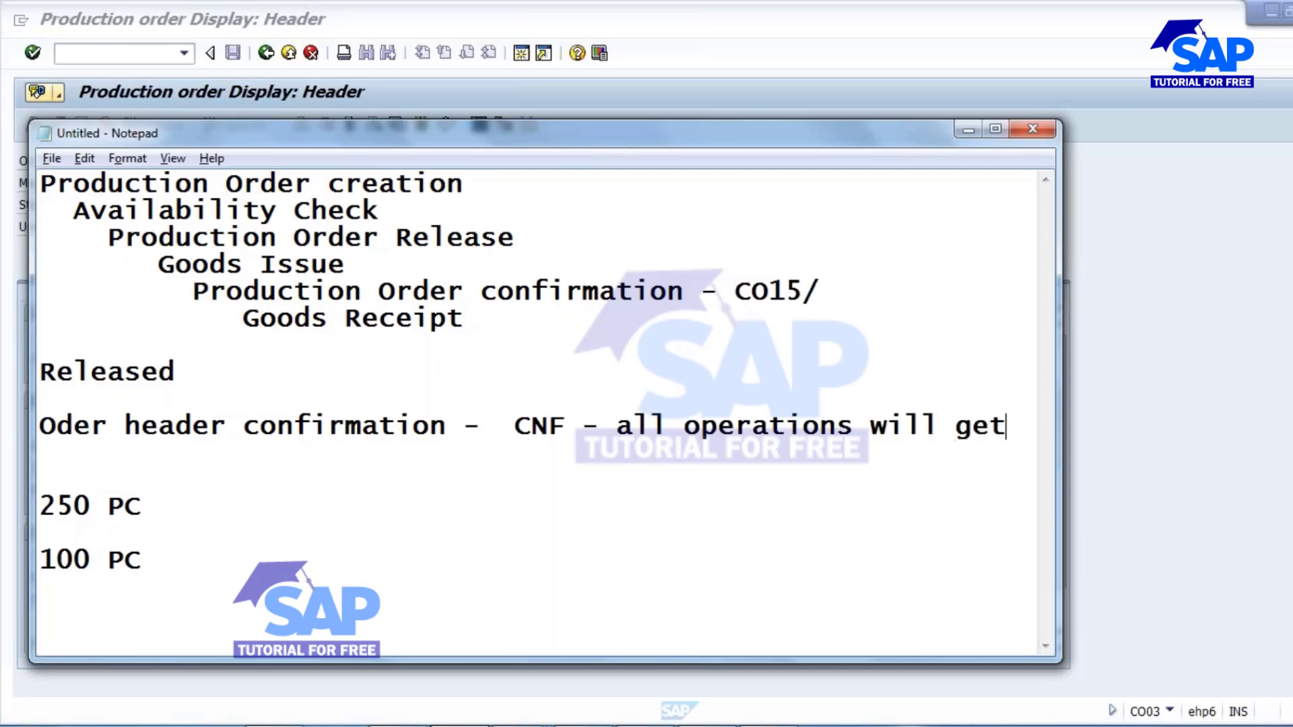
pyautogui.write('confo')
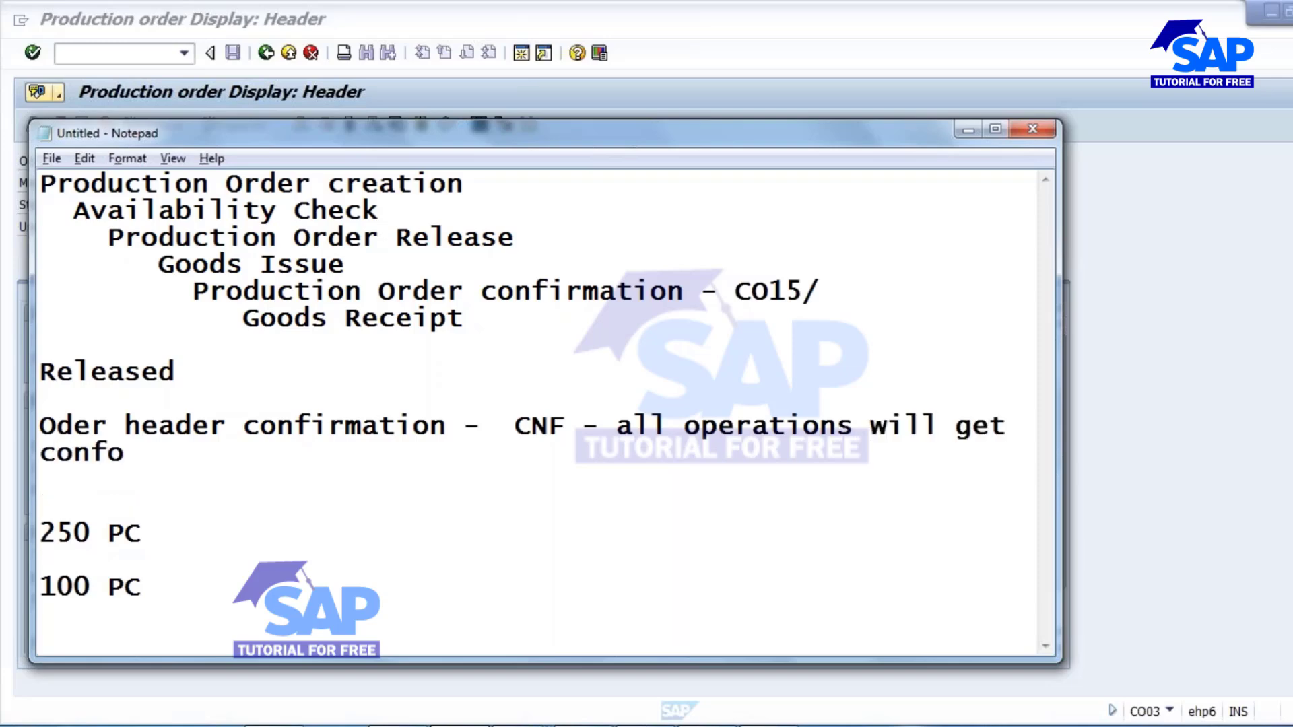
pyautogui.press('BackSpace')
pyautogui.write('irme')
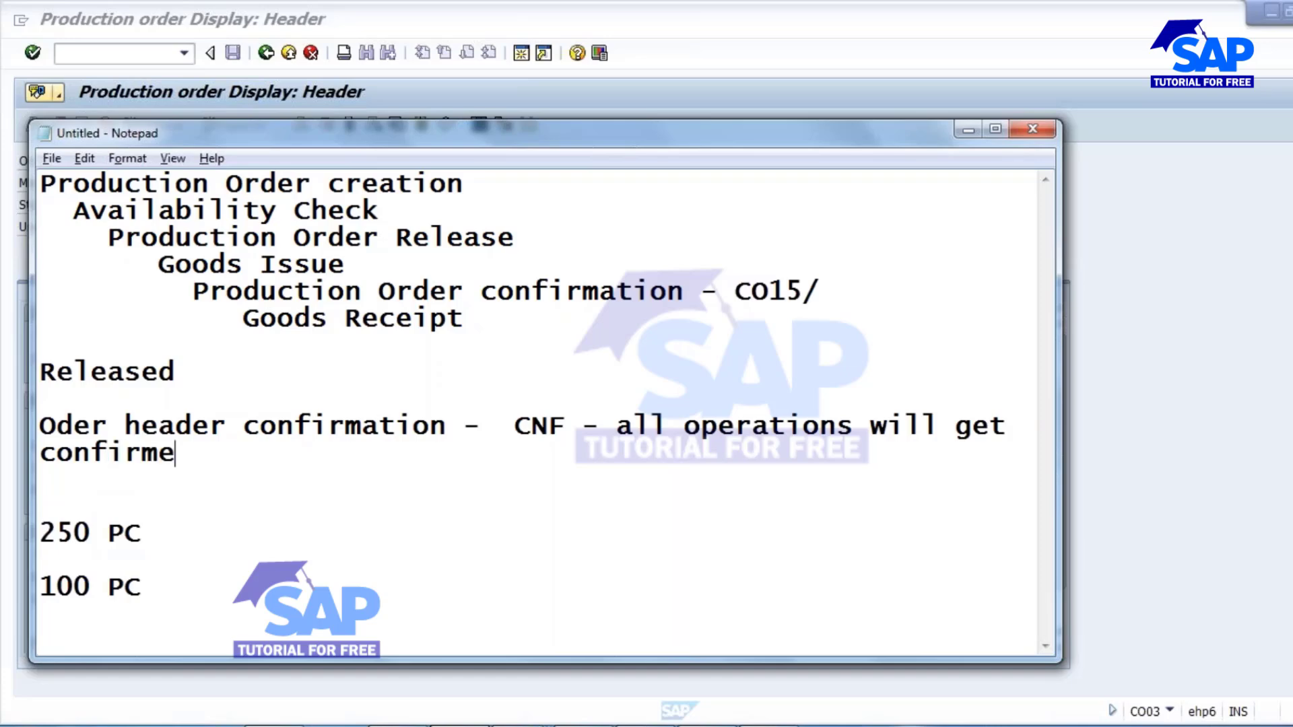
pyautogui.write('d automa')
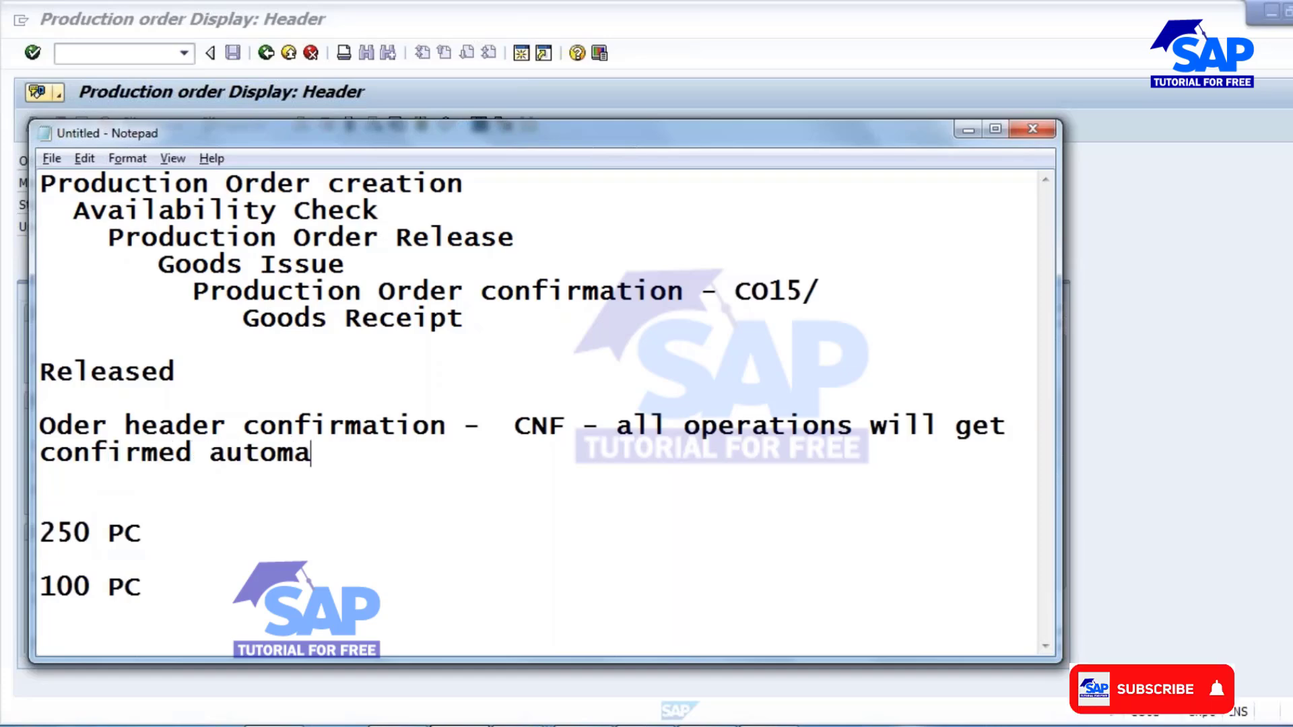
pyautogui.write('tically')
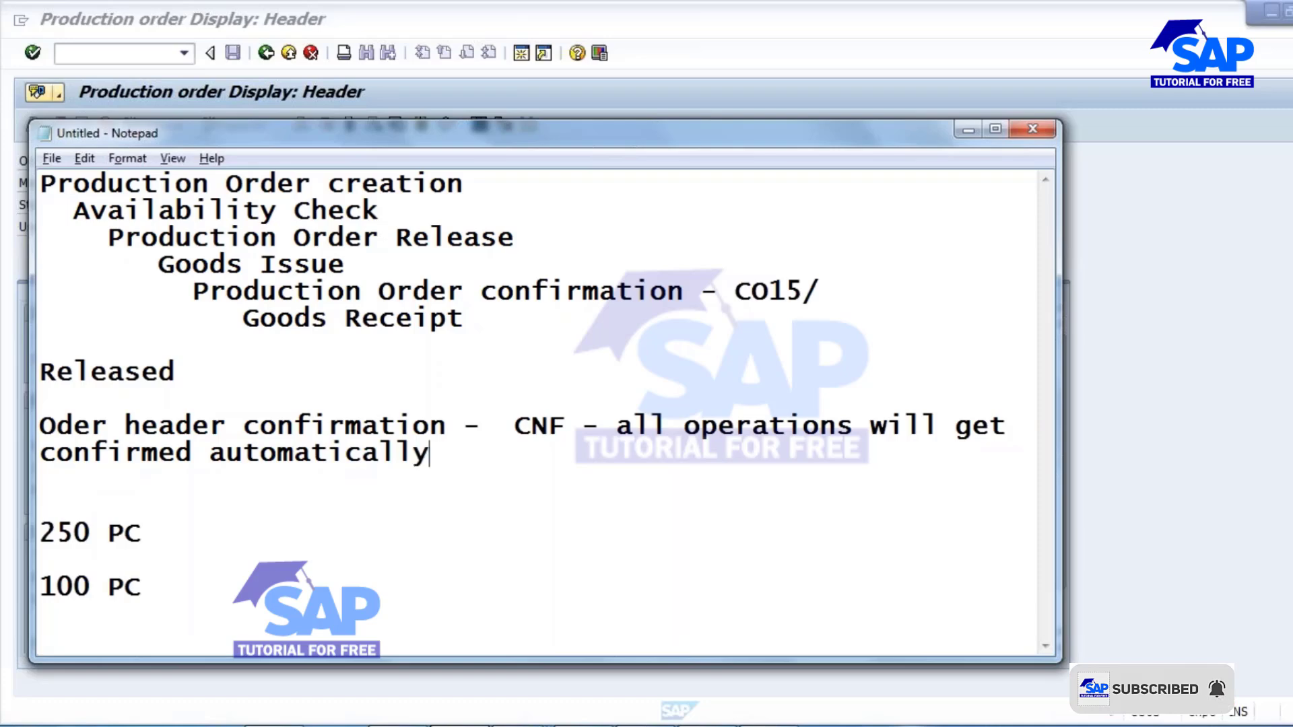
# Return to SAP, examine each operation's system status in the order's operation overview, and look at the confirmation types slide in PowerPoint.
pyautogui.hotkey('alt', 'Tab')
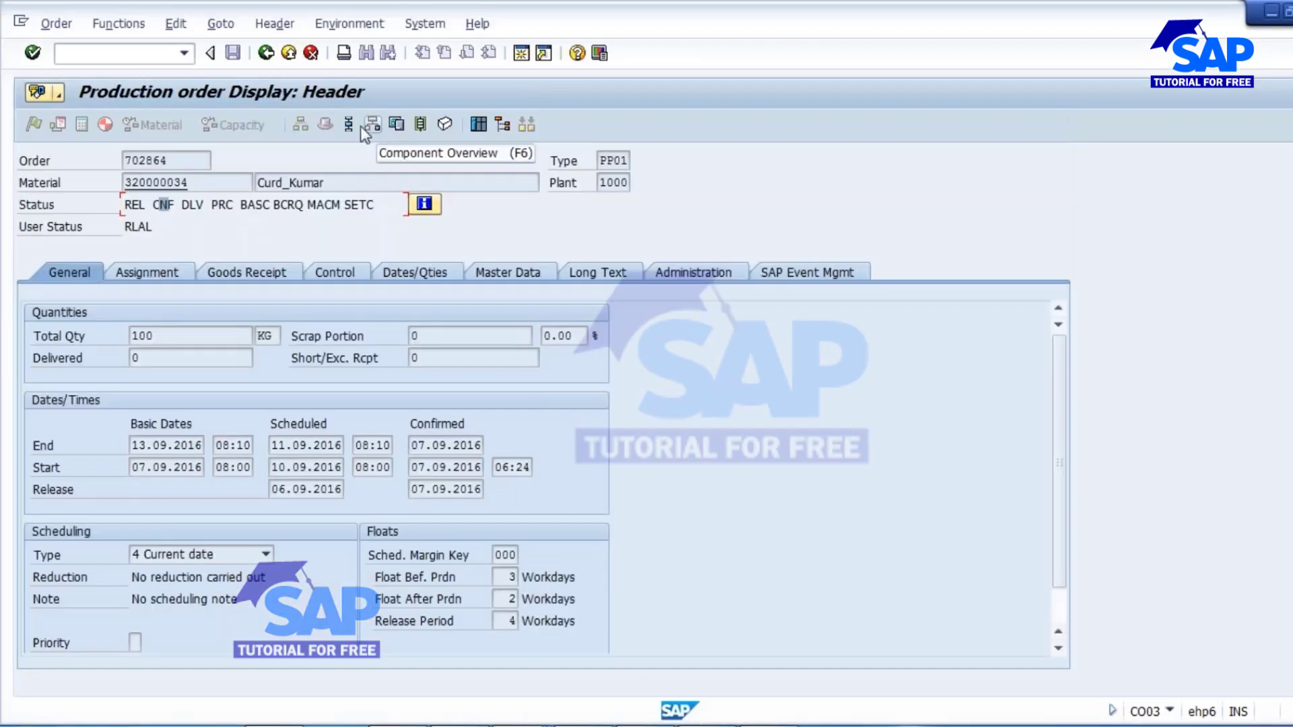
pyautogui.click(352, 126)
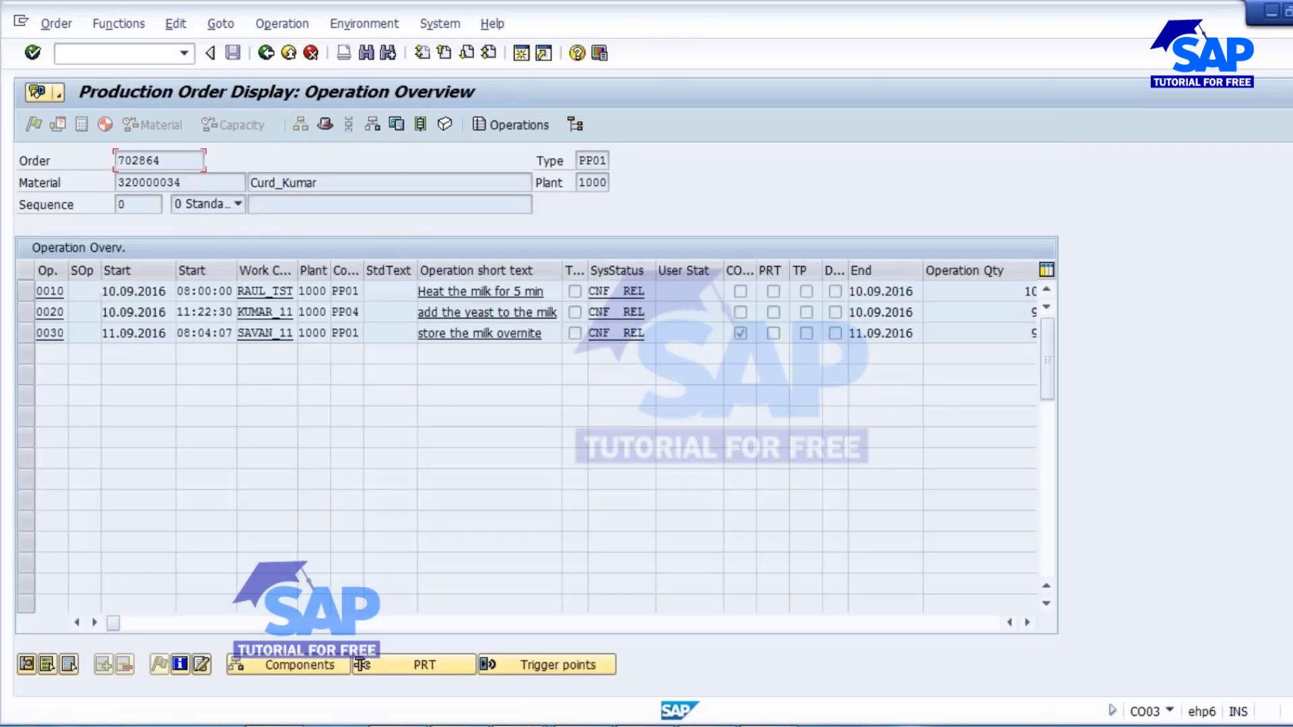
pyautogui.doubleClick(600, 291)
pyautogui.doubleClick(599, 312)
pyautogui.doubleClick(617, 333)
pyautogui.moveTo(768, 724)
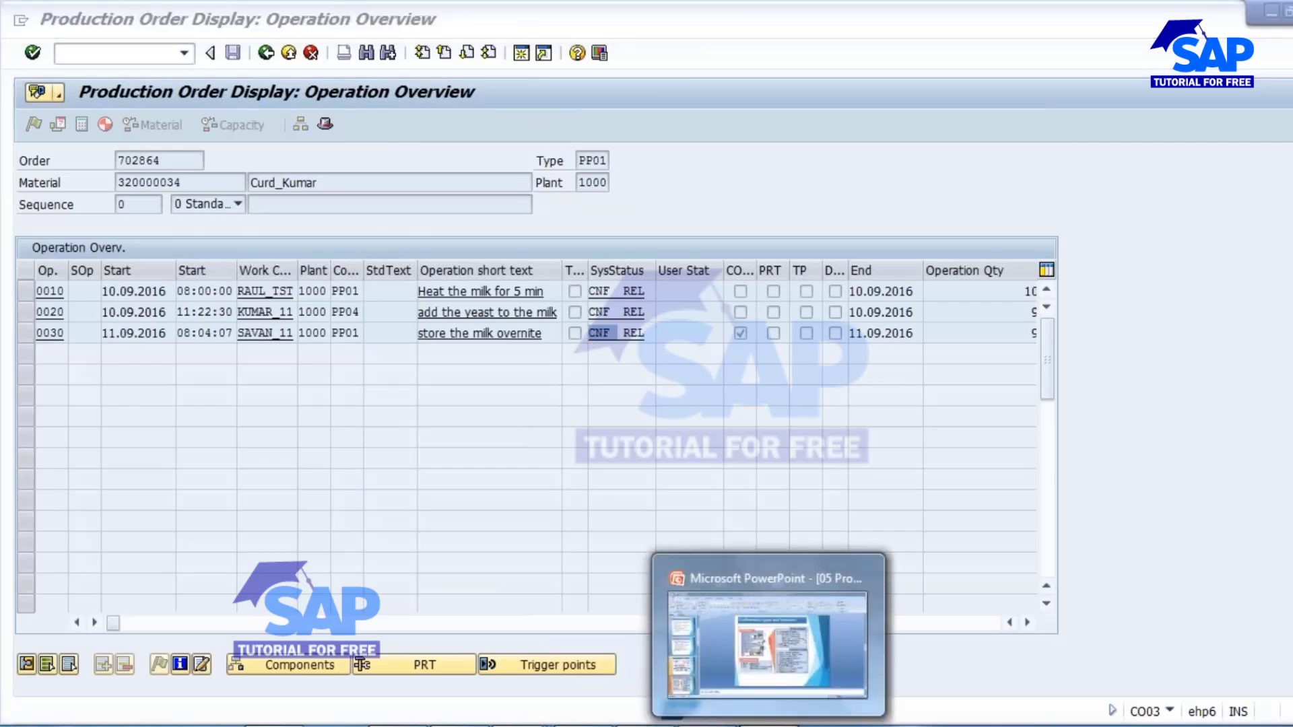
pyautogui.click(758, 610)
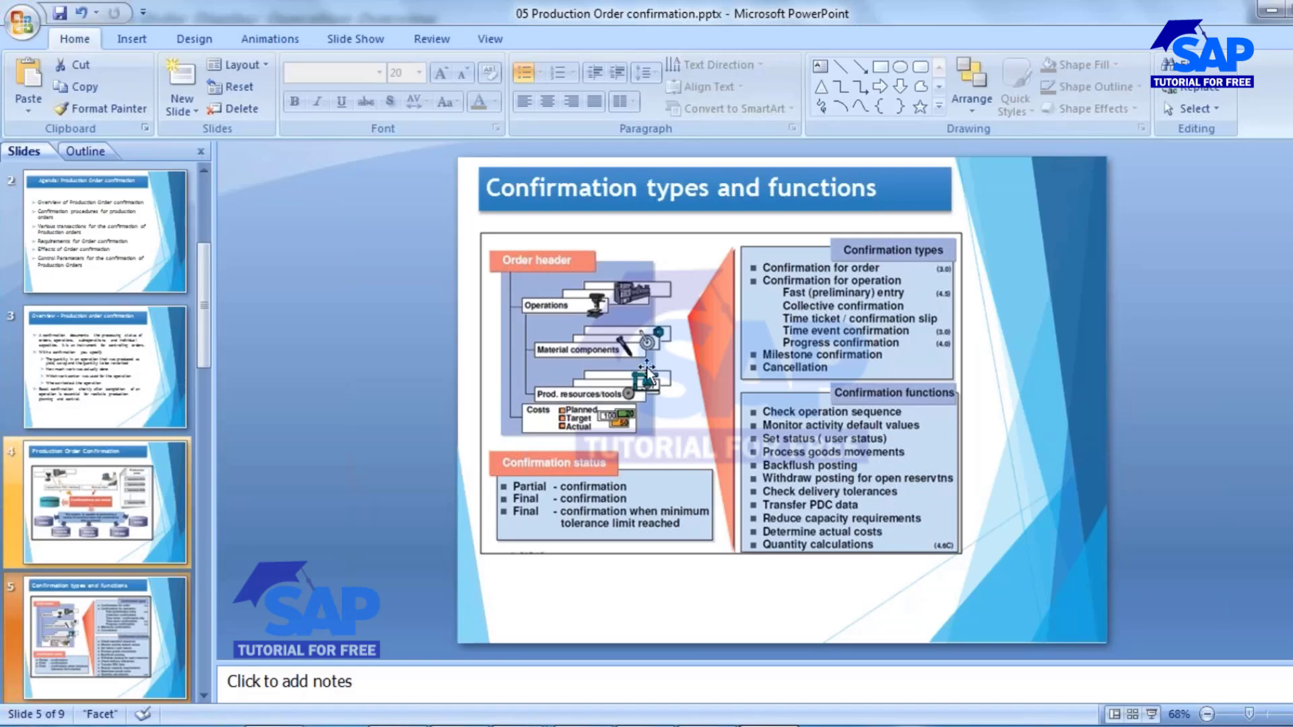
pyautogui.hotkey('alt', 'Tab')
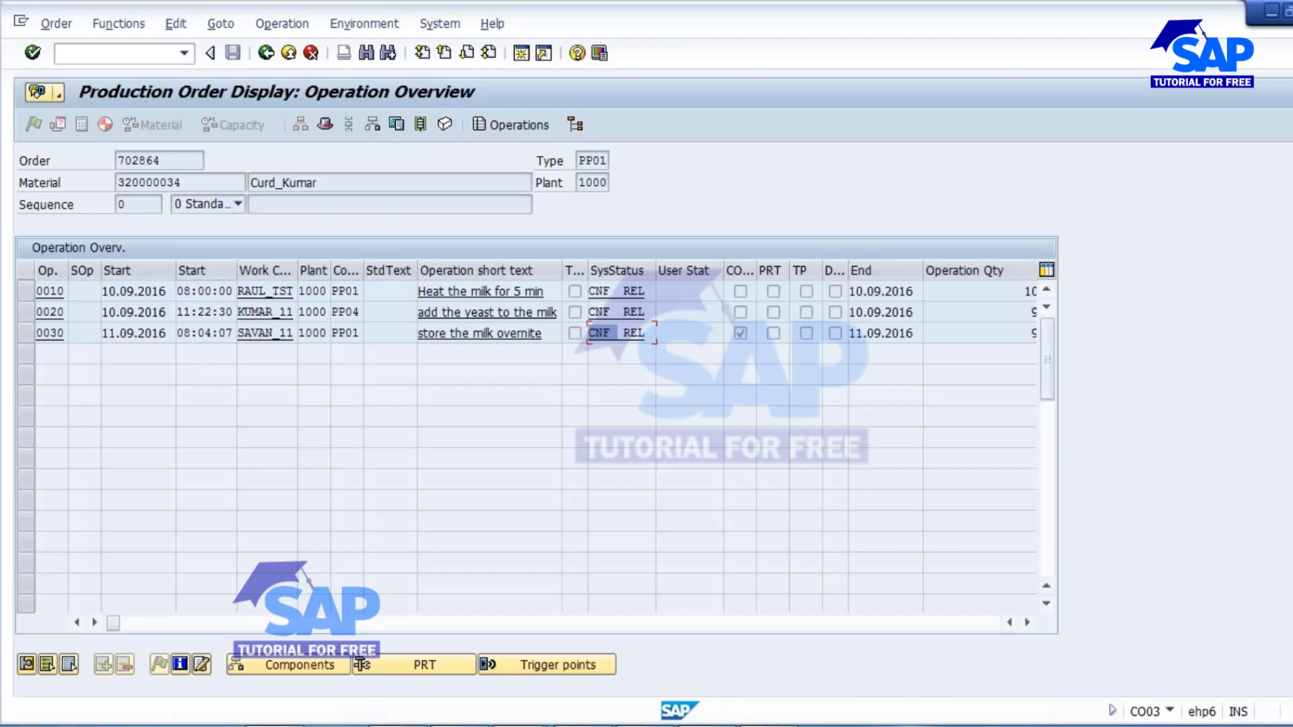
# In the Notepad notes, add a separate line "Order operation confirmation -" below the header confirmation note.
pyautogui.hotkey('alt', 'Tab')
pyautogui.click(466, 454)
pyautogui.press('Return')
pyautogui.press('Return')
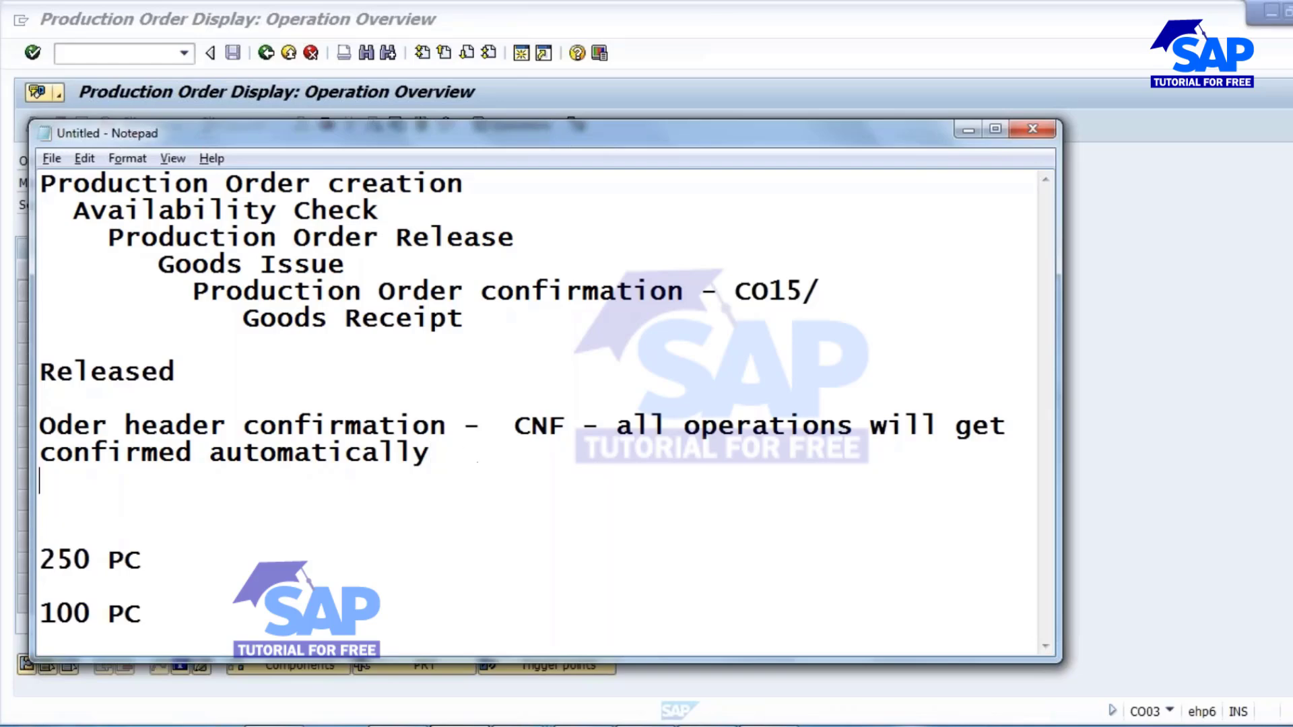
pyautogui.write('Orde')
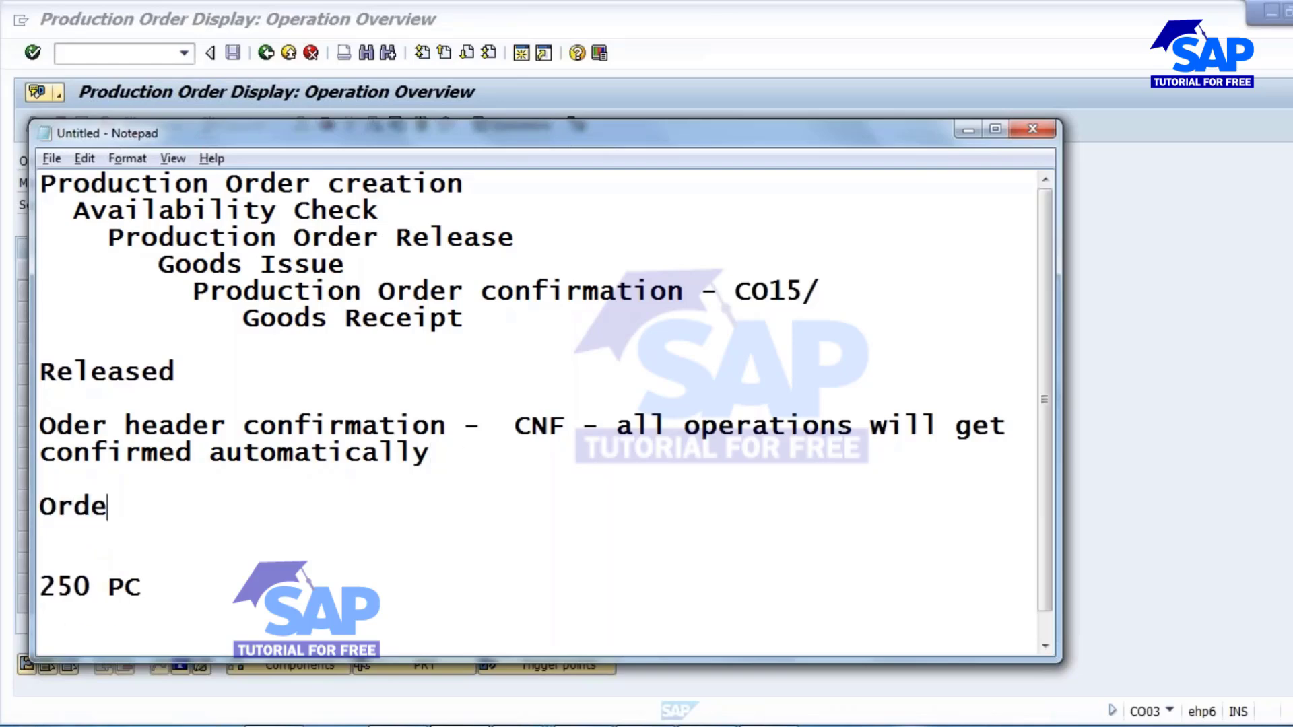
pyautogui.write('r opera')
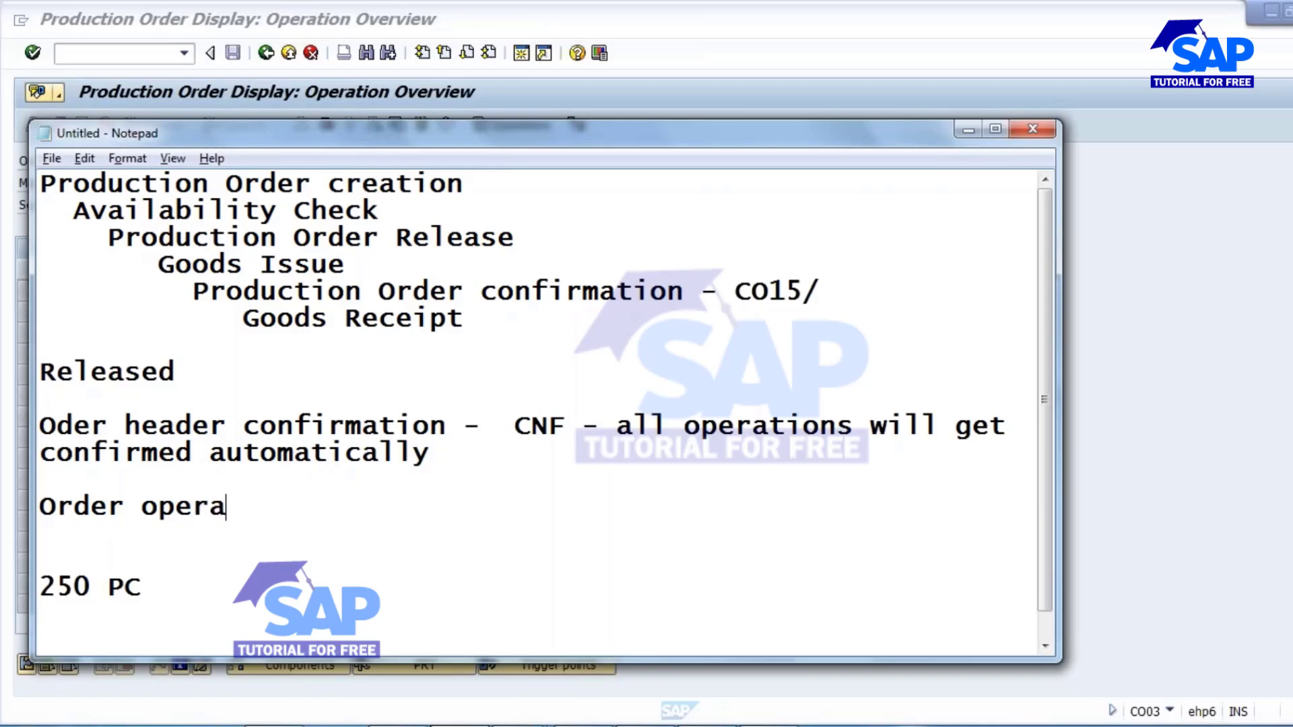
pyautogui.write('tion conf')
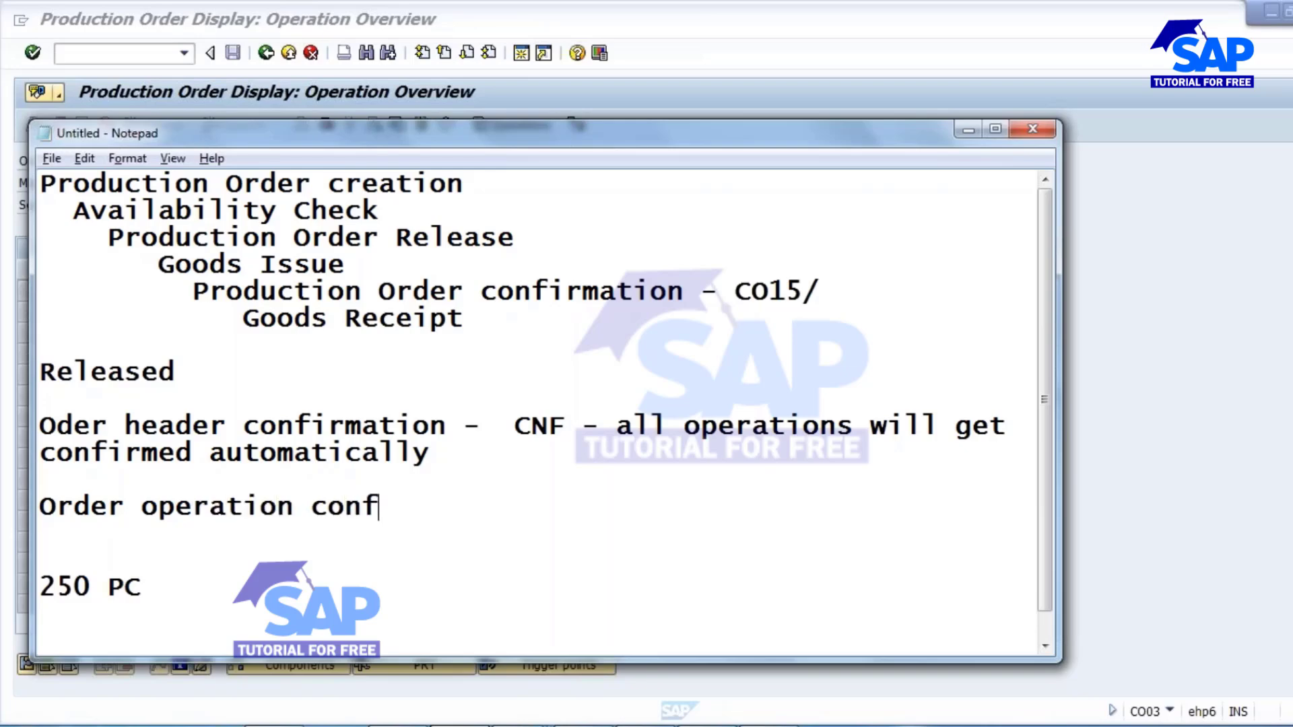
pyautogui.write('irmation -')
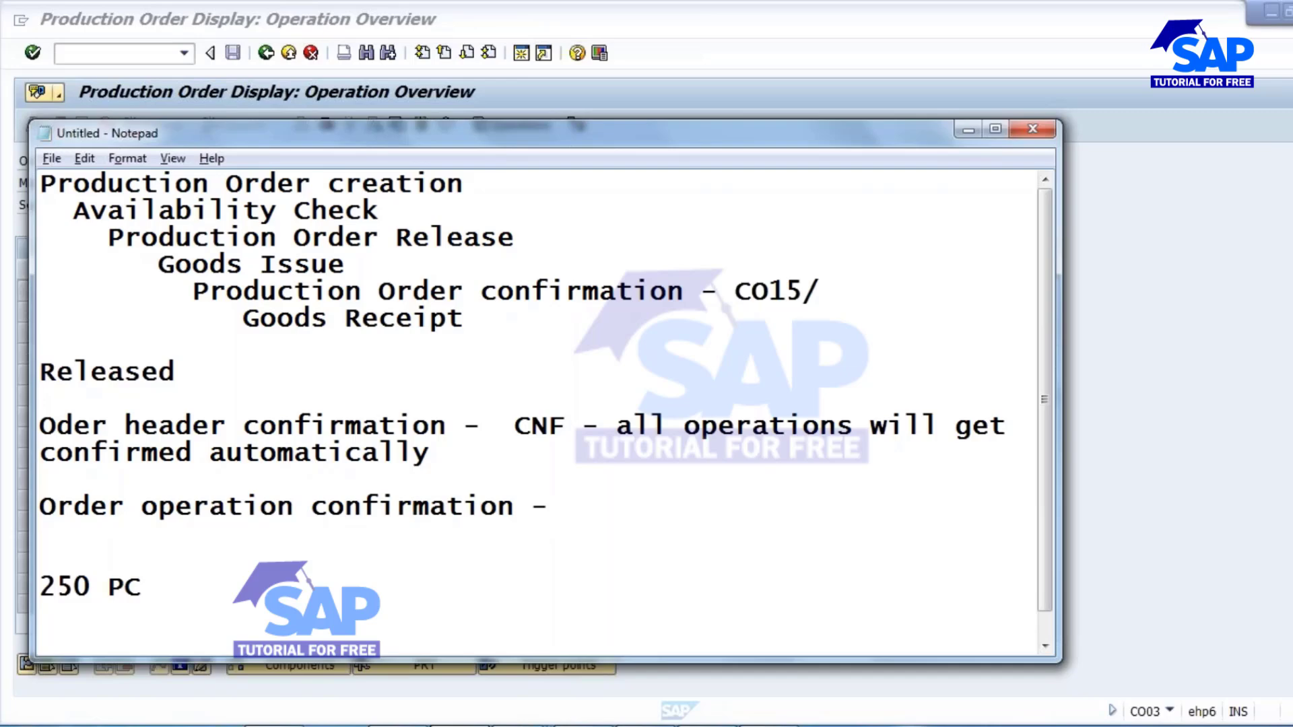
# Append CO11N after "CO15/" on the Production Order confirmation line and return to the SAP window.
pyautogui.click(835, 289)
pyautogui.write('CO11N')
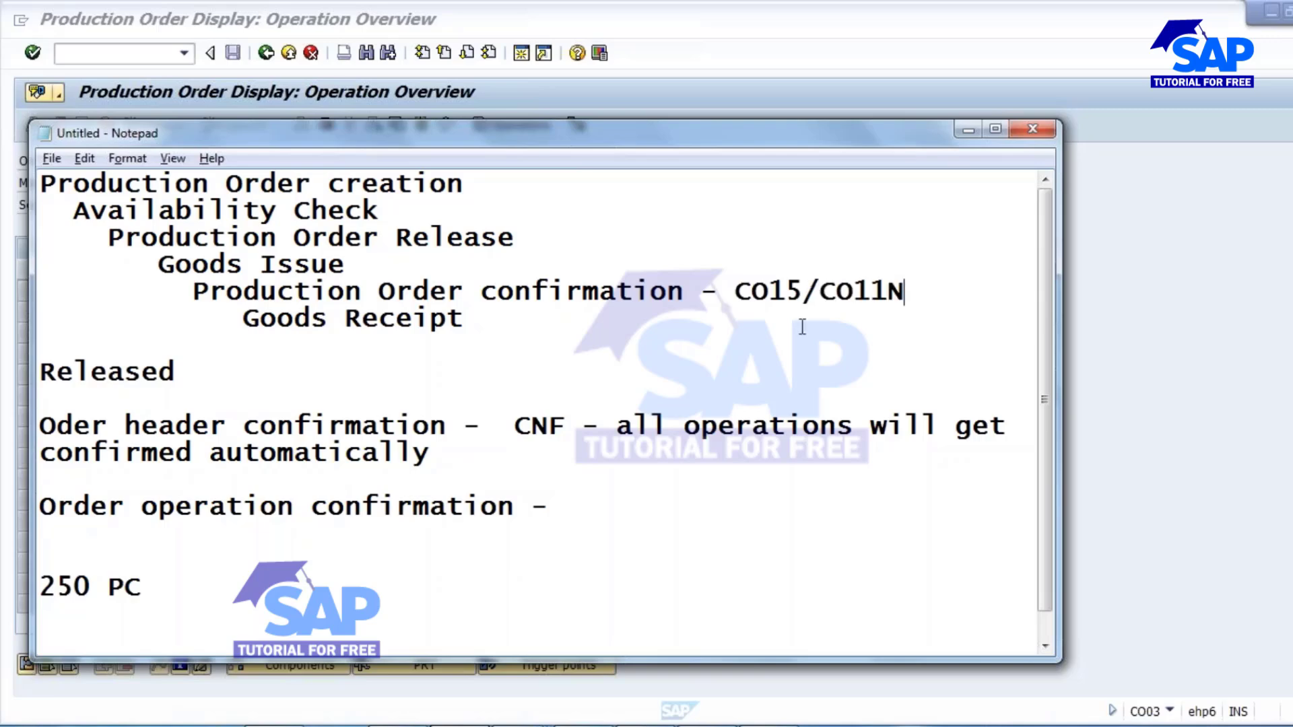
pyautogui.click(968, 131)
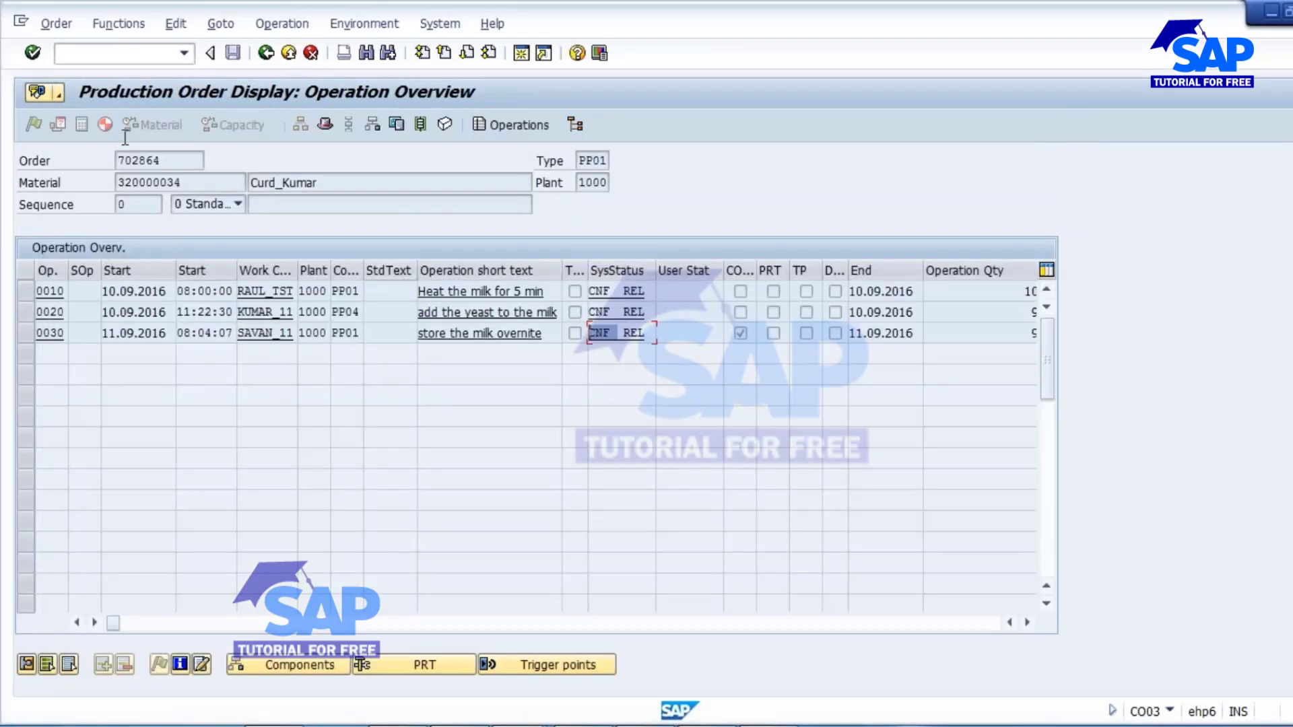
# Open the routing of material 320000034 in CA02 and set operation 0020's control key to PP01.
pyautogui.click(95, 55)
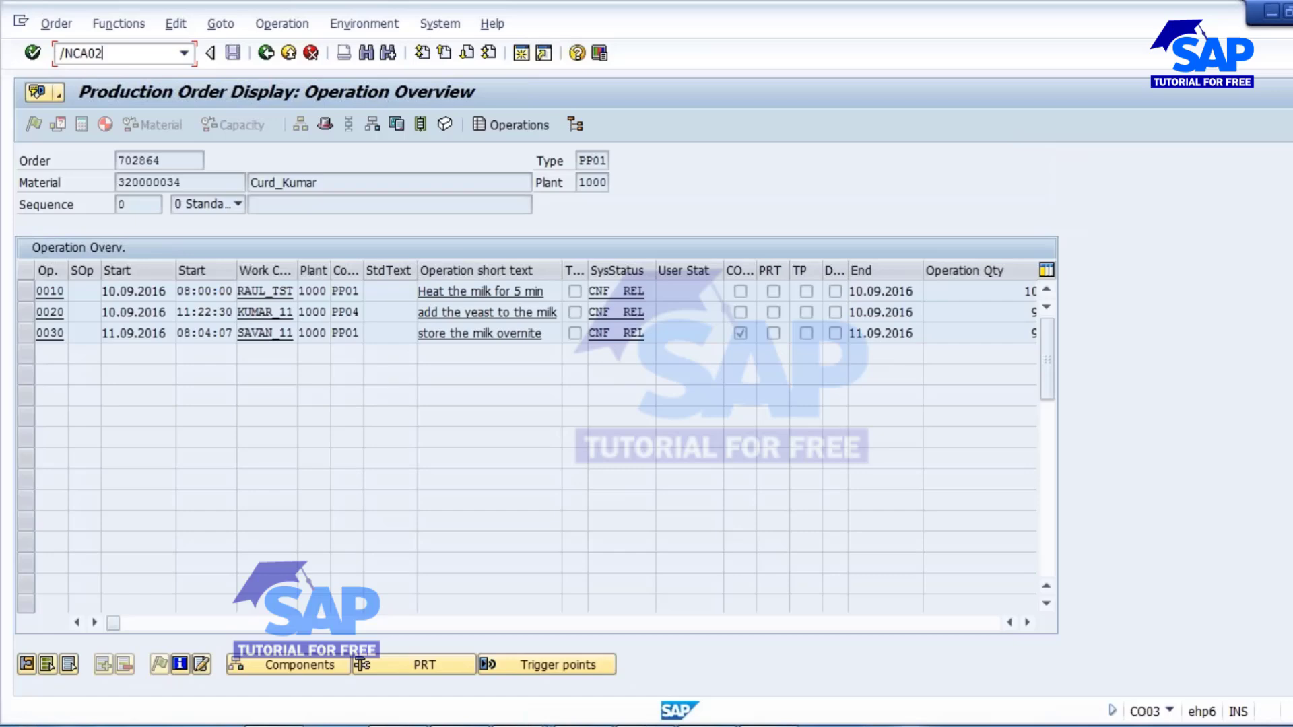
pyautogui.press('Return')
pyautogui.press('Return')
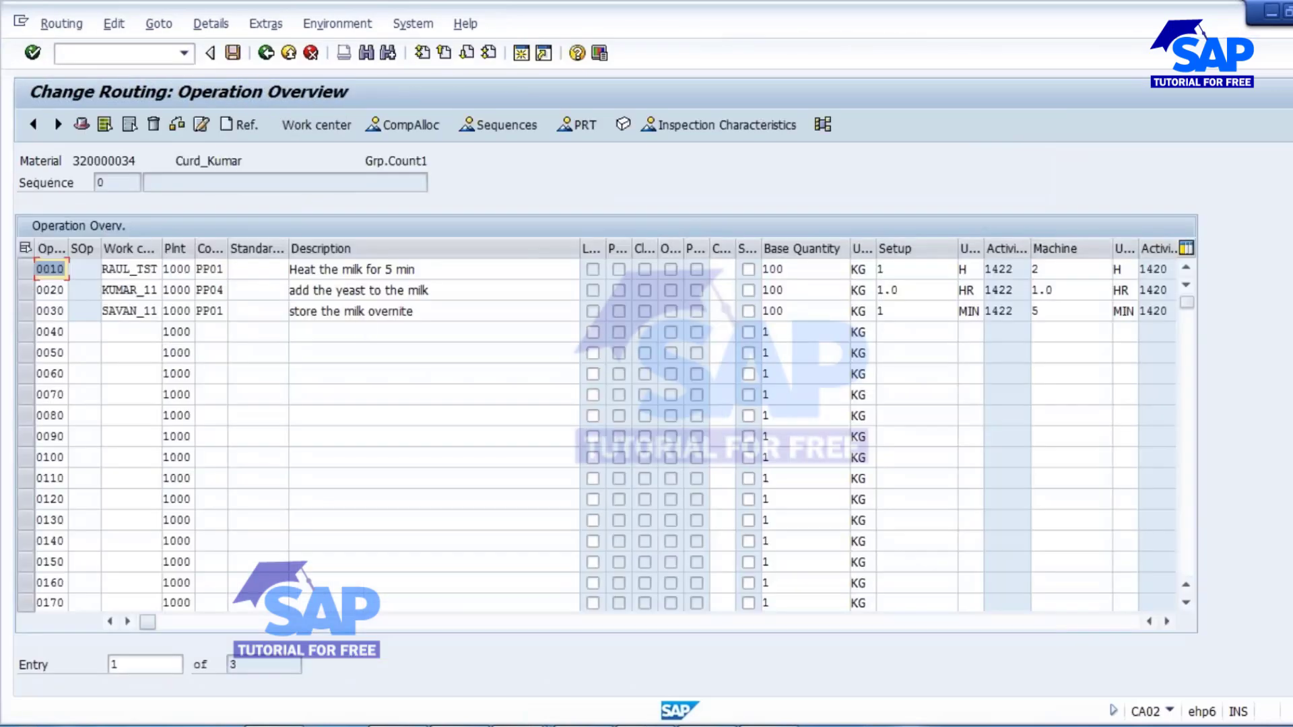
pyautogui.click(215, 291)
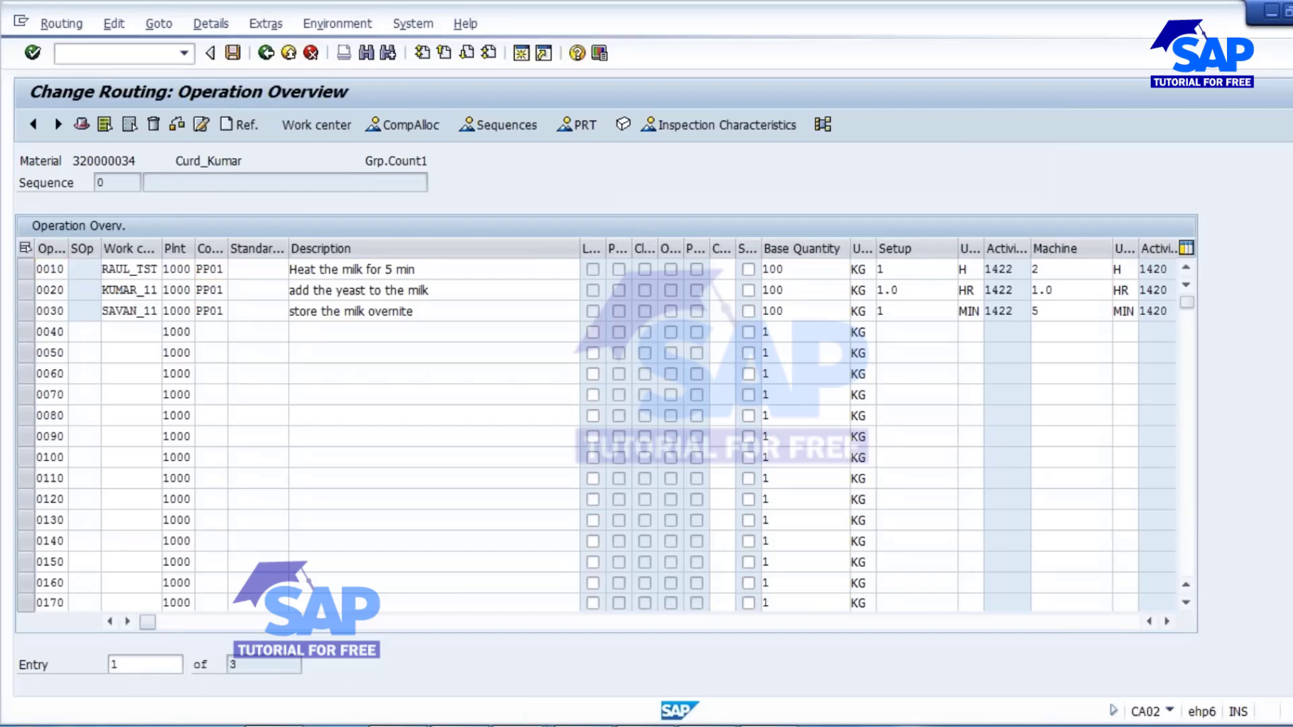
pyautogui.hotkey('ctrl', 'a')
# Delete inspection characteristic 10 from operation 0020 and save the routing.
pyautogui.click(24, 290)
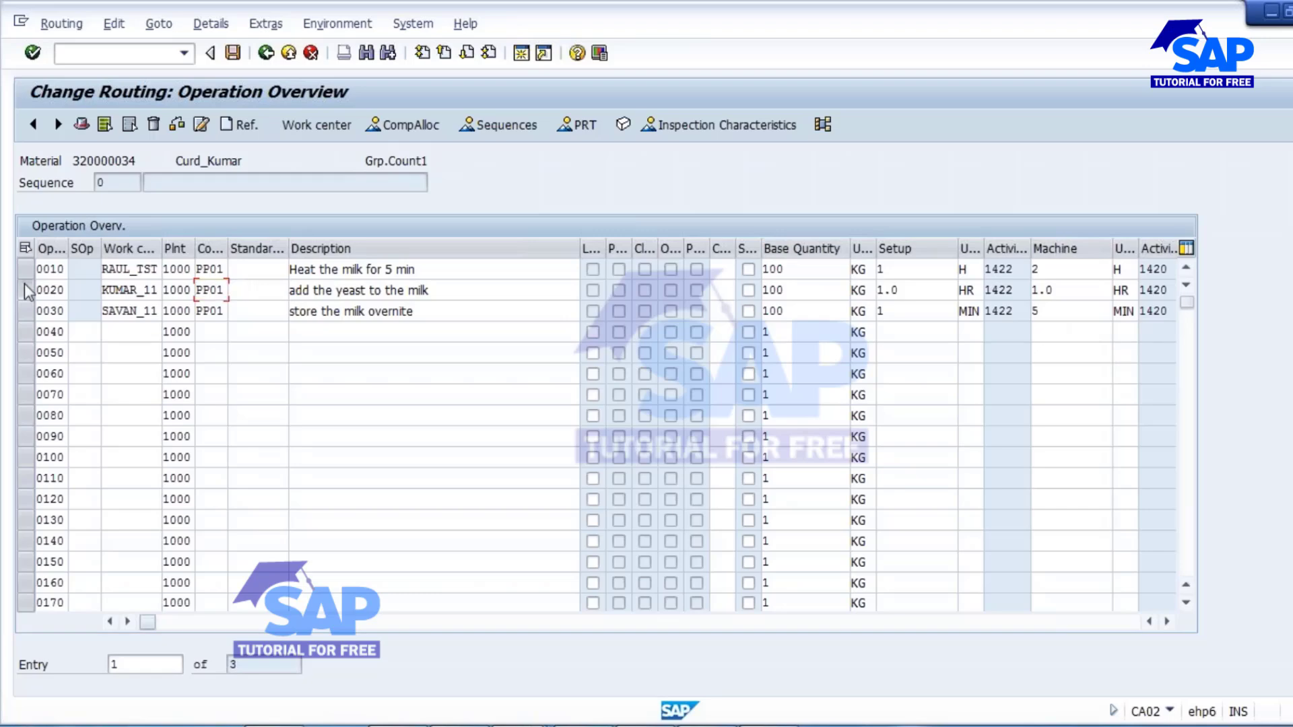
pyautogui.click(723, 124)
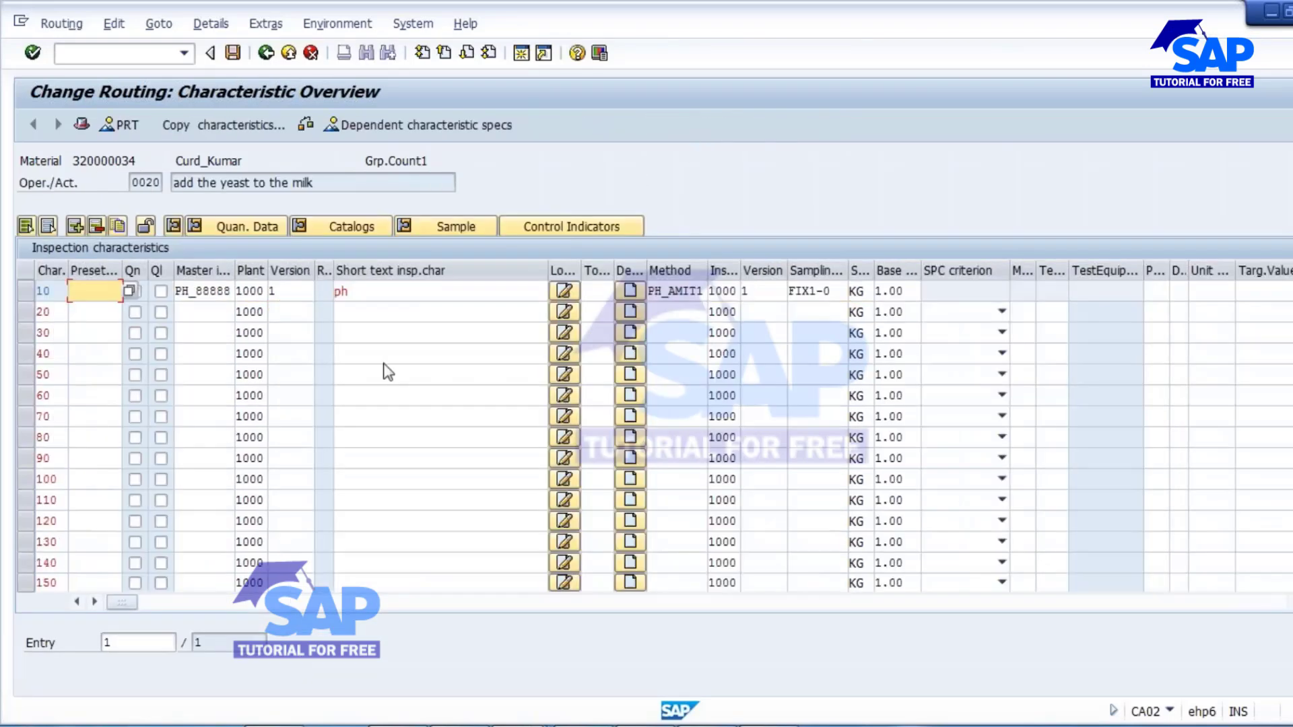
pyautogui.click(135, 291)
pyautogui.click(25, 291)
pyautogui.click(95, 225)
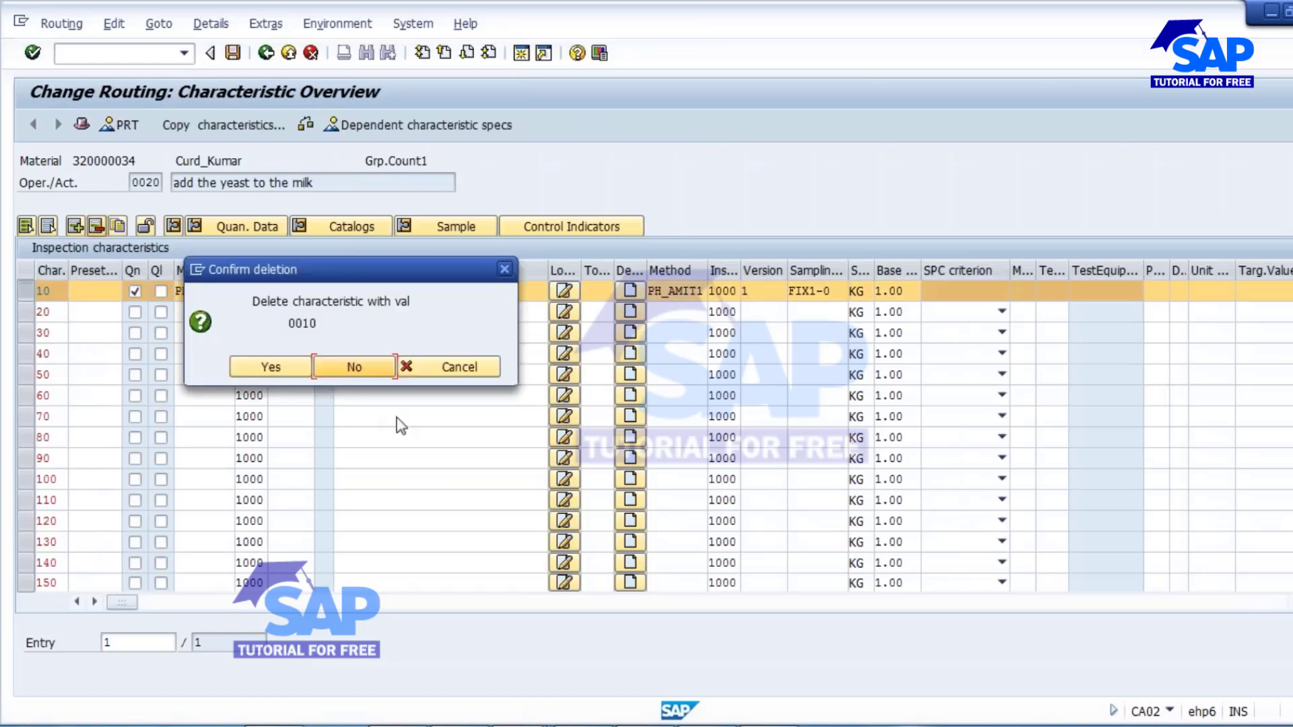
pyautogui.click(261, 367)
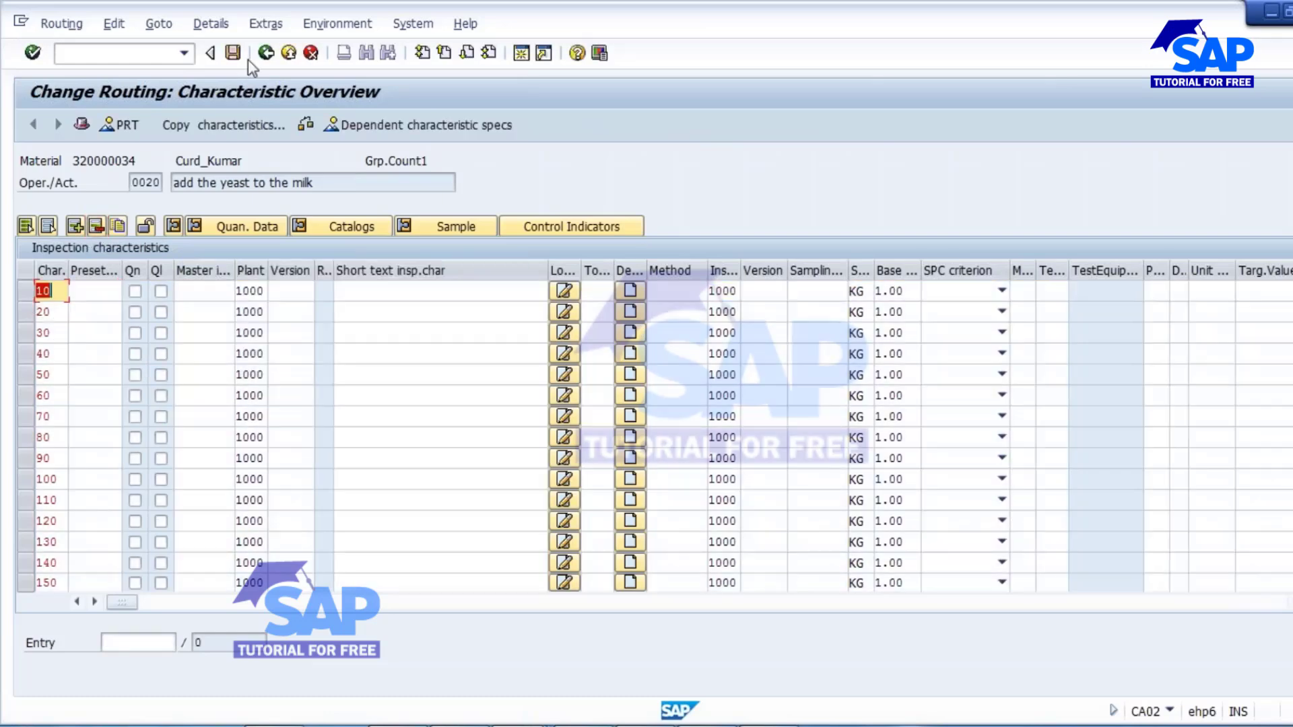
pyautogui.click(266, 53)
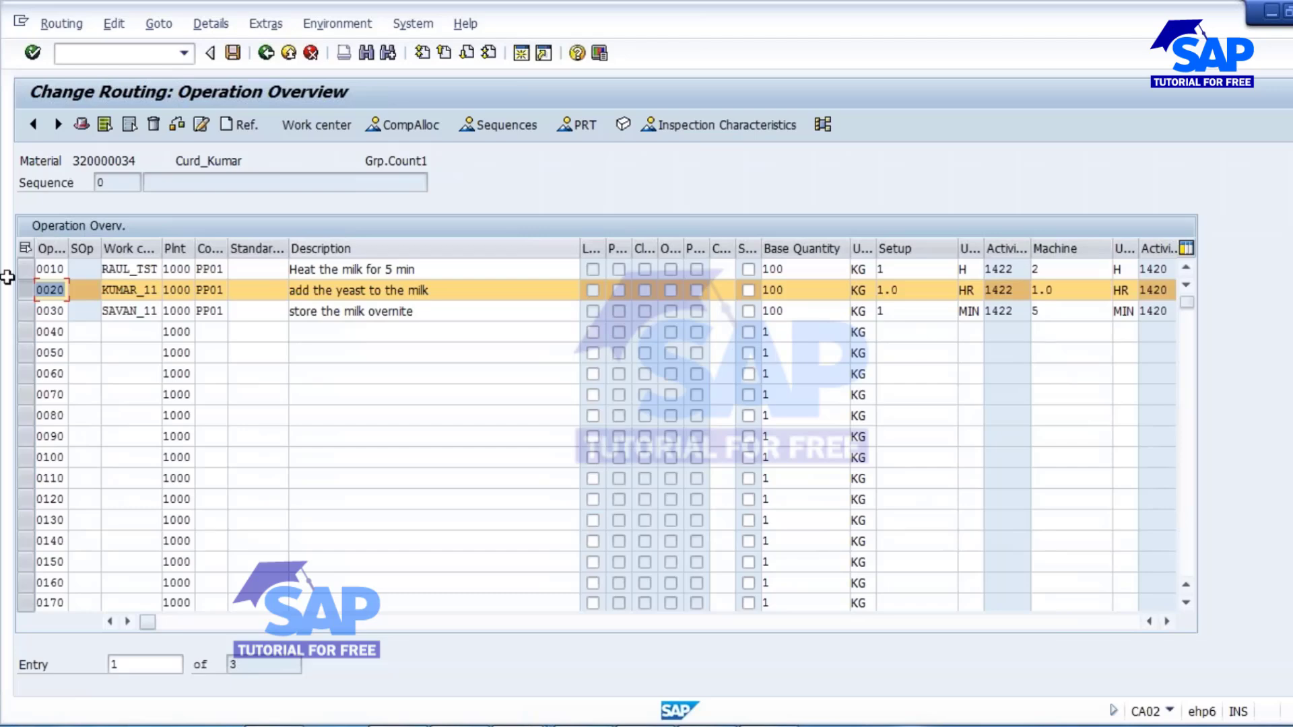
pyautogui.click(28, 284)
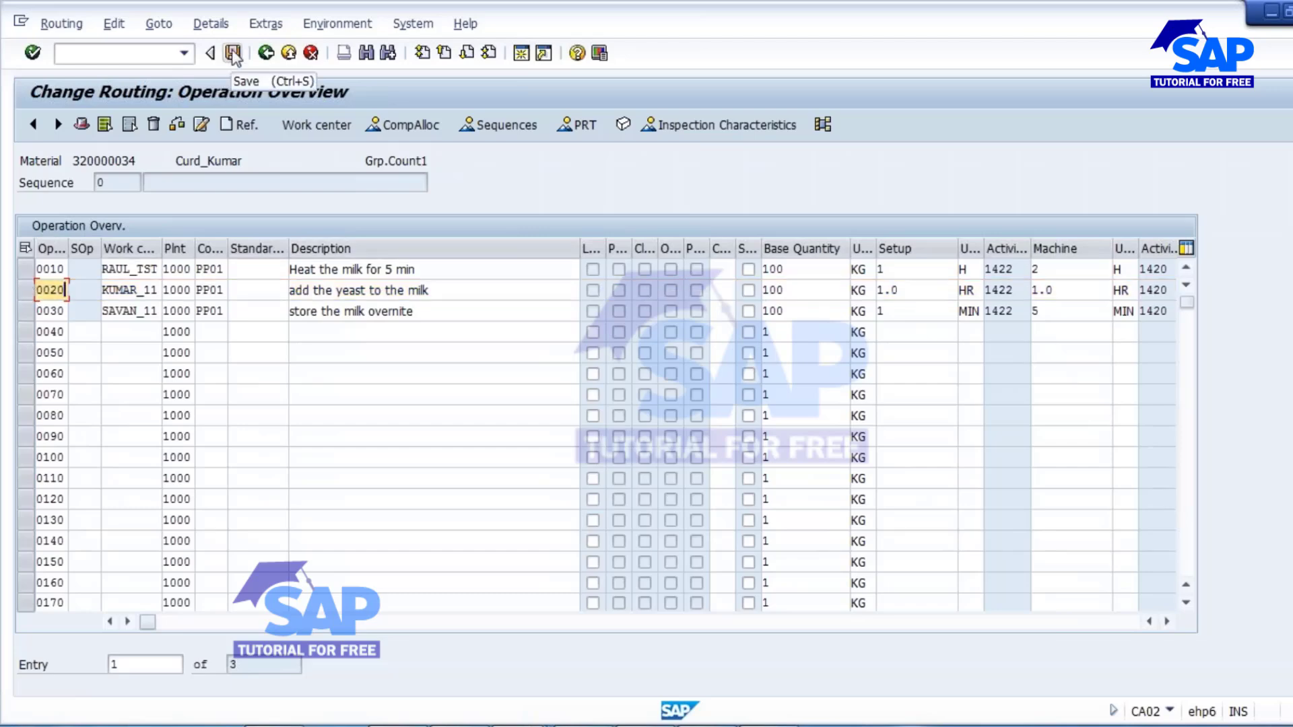
pyautogui.click(233, 54)
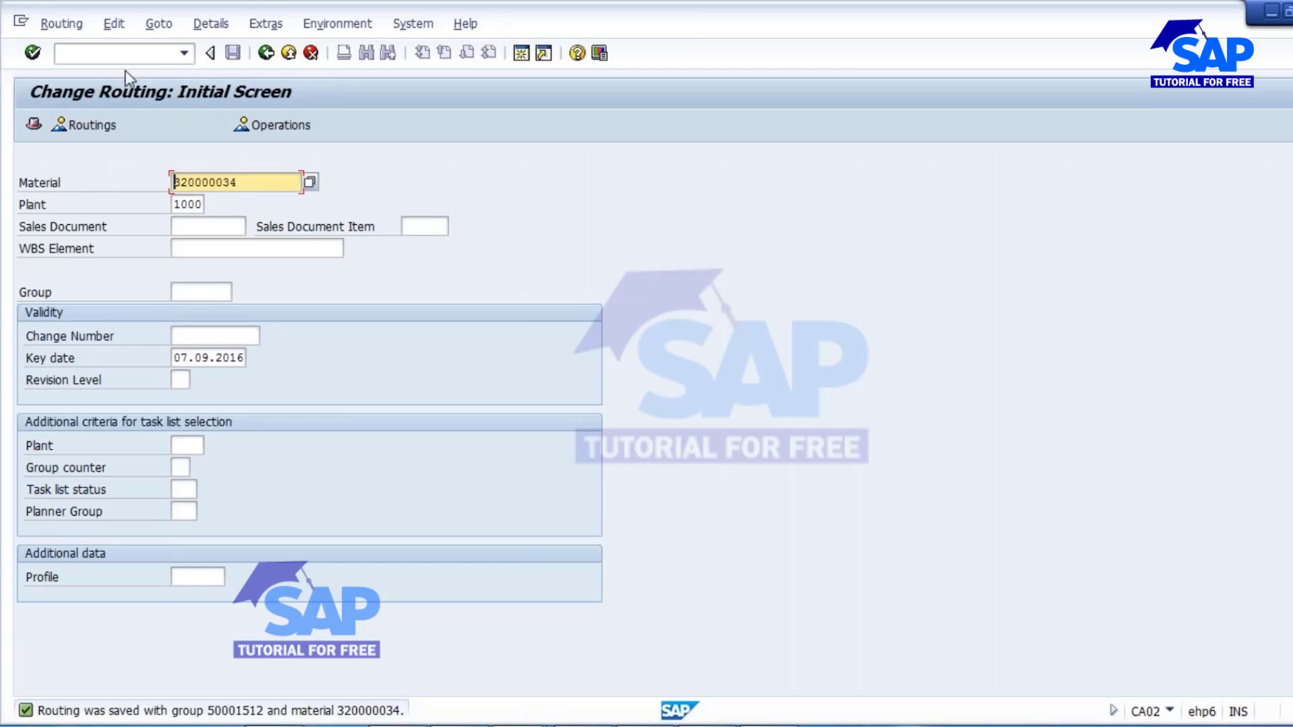
# Open material 320000034 in MM02 with the Work Scheduling view for plant 1000.
pyautogui.click(111, 62)
pyautogui.write('/N')
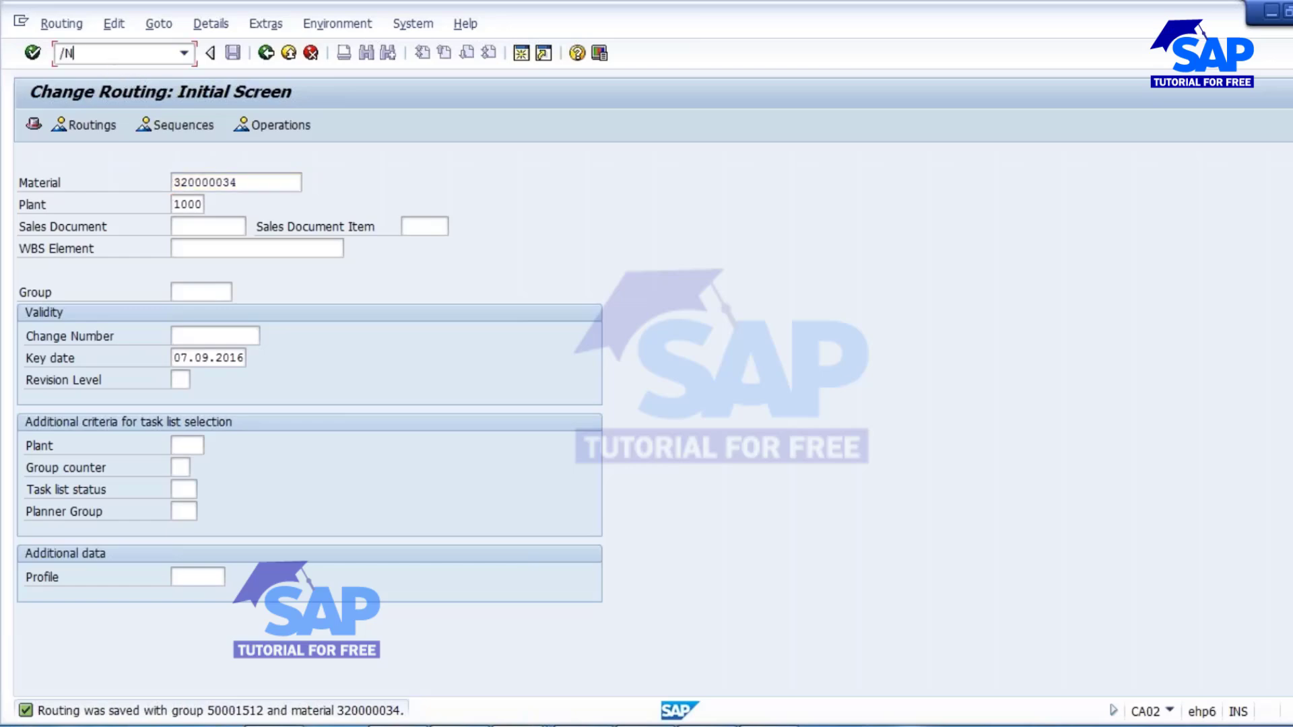
pyautogui.write('MM02')
pyautogui.press('Return')
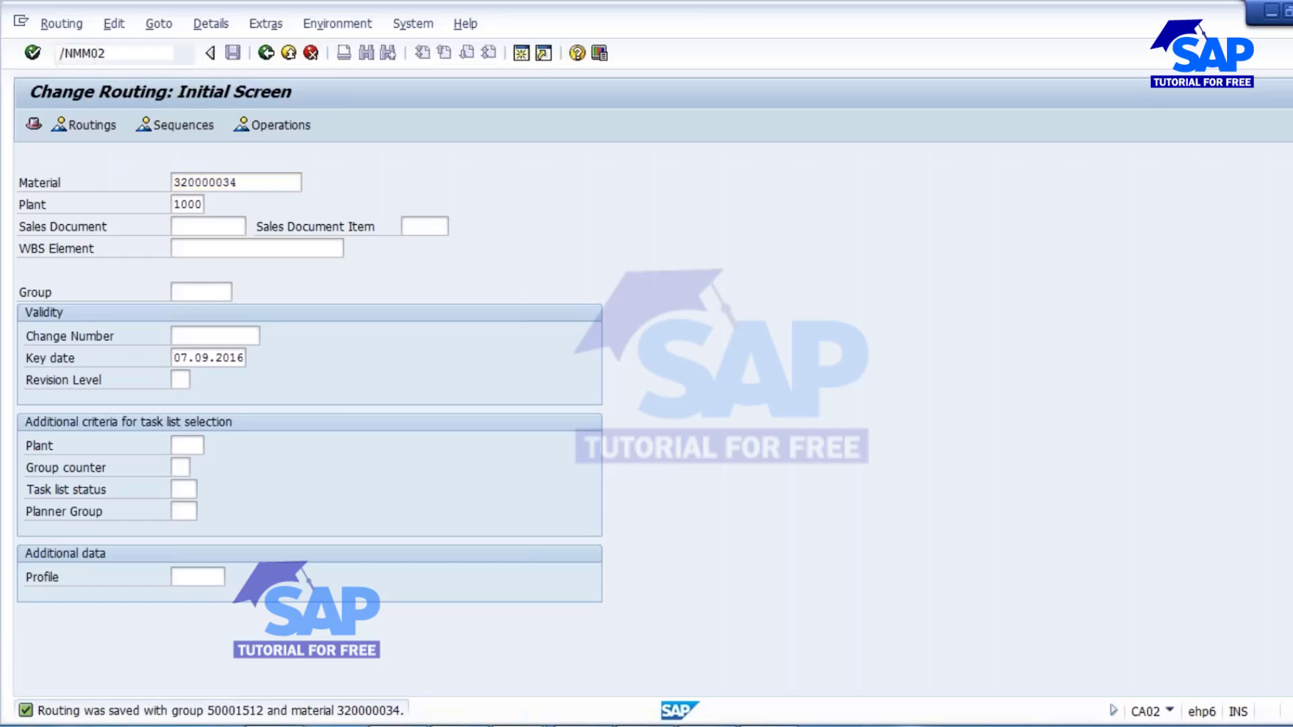
pyautogui.press('Return')
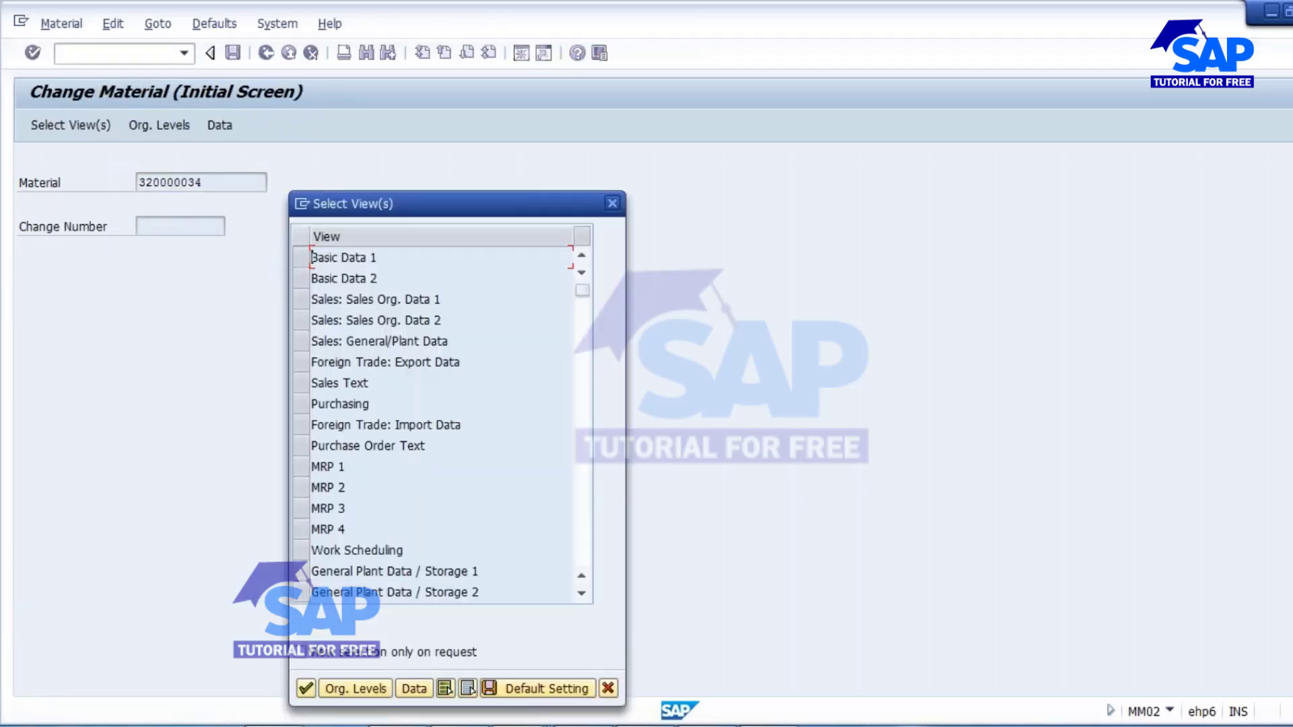
pyautogui.click(301, 550)
pyautogui.click(306, 688)
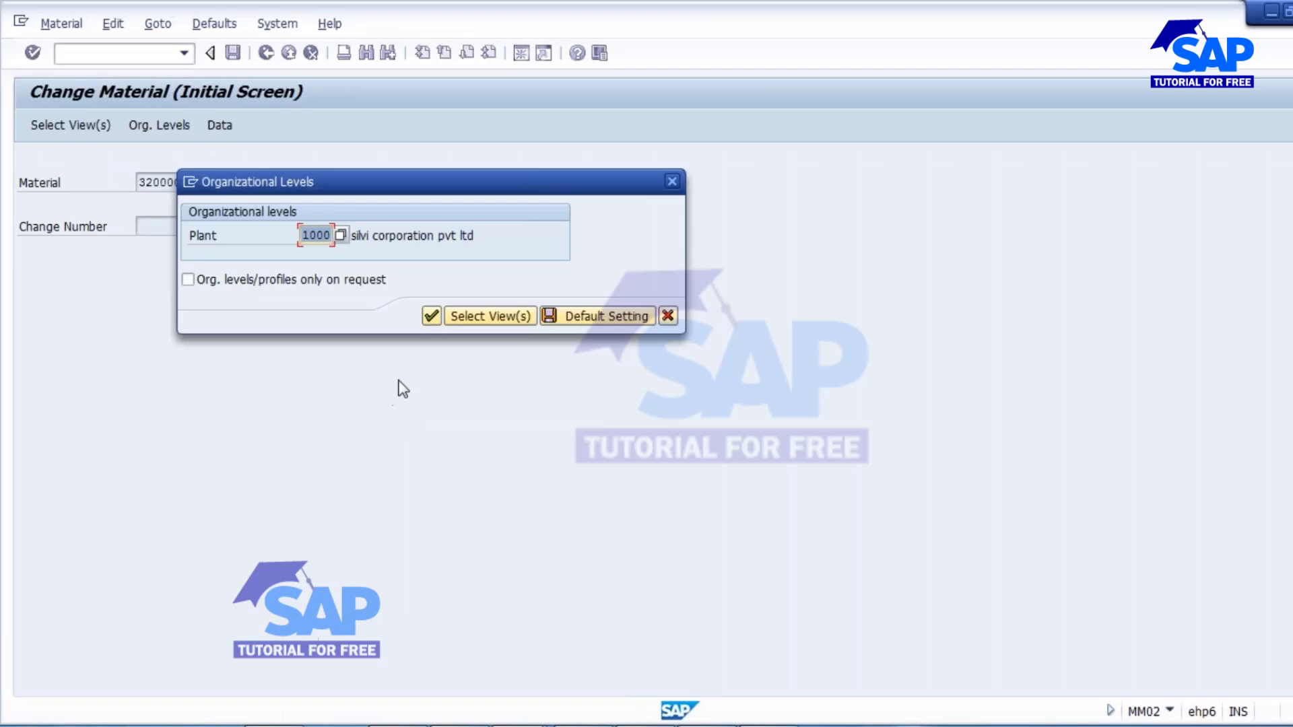
pyautogui.click(448, 316)
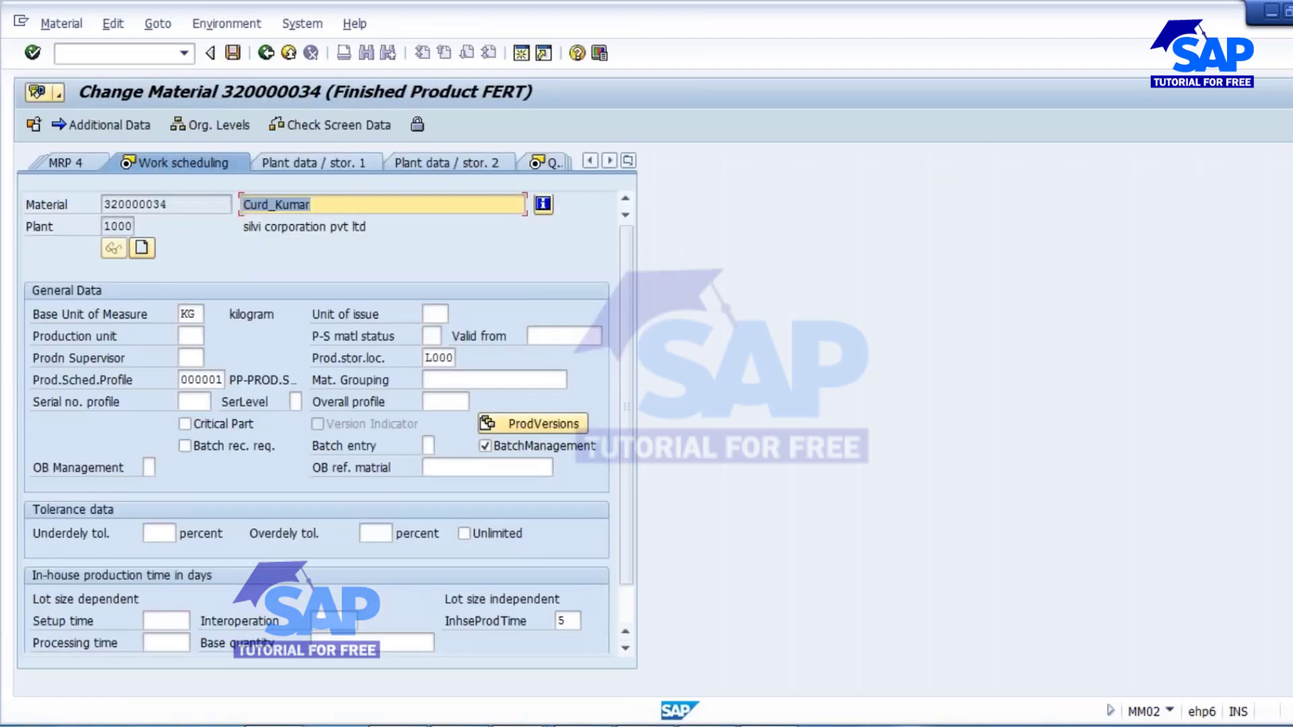
# Clear the production scheduling profile in the material's work scheduling data and save the material.
pyautogui.click(187, 380)
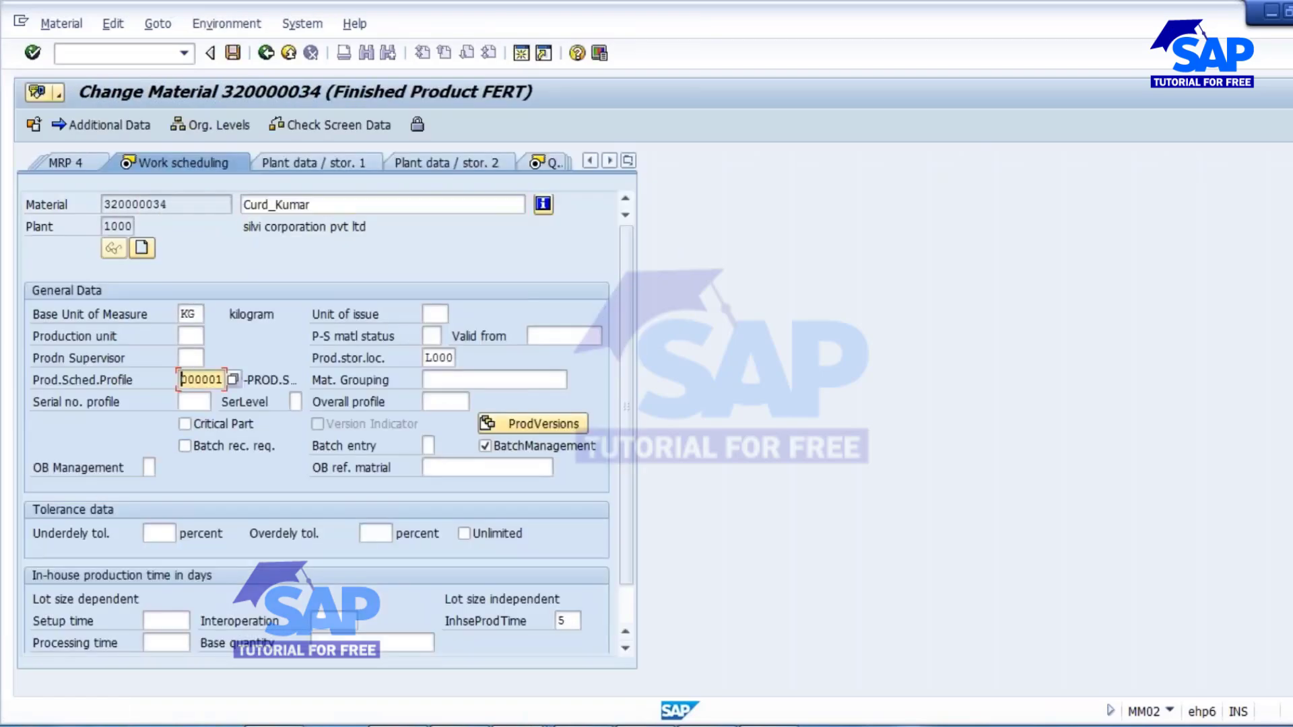
pyautogui.press('Delete')
pyautogui.press('Delete')
pyautogui.press('Delete')
pyautogui.press('Delete')
pyautogui.press('Delete')
pyautogui.press('Delete')
pyautogui.press('Return')
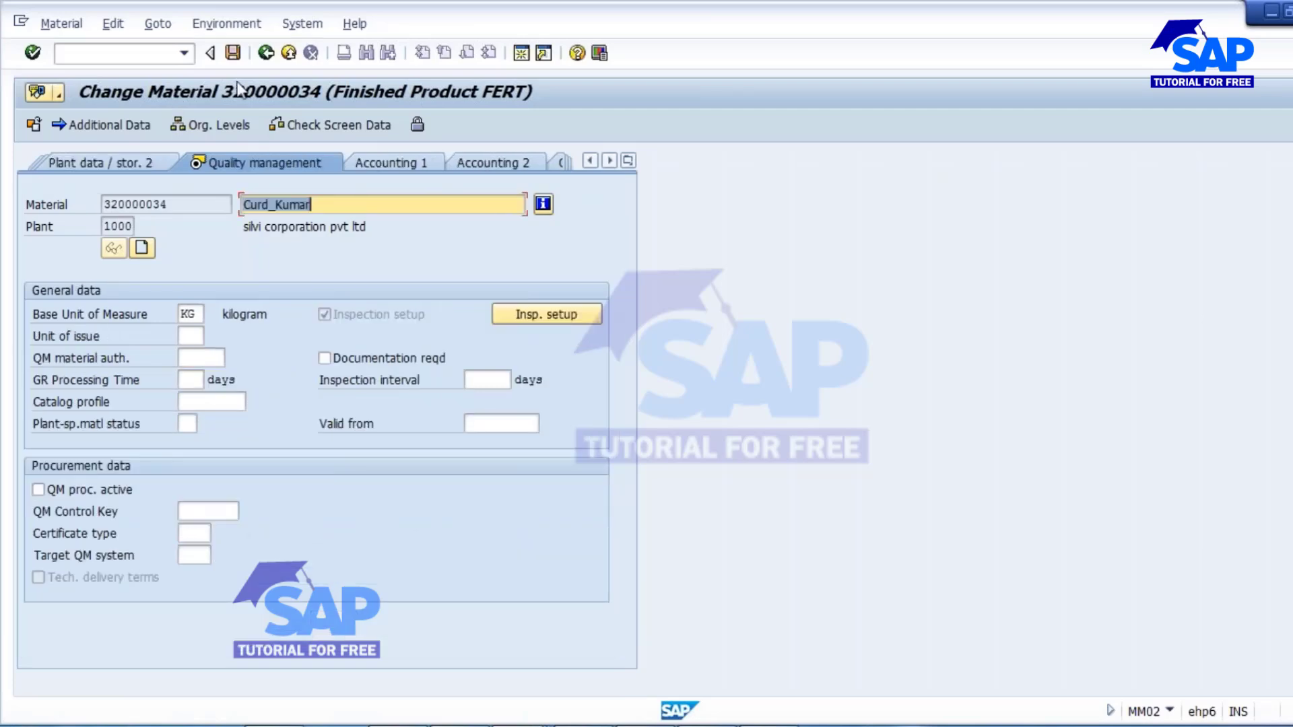
pyautogui.click(233, 54)
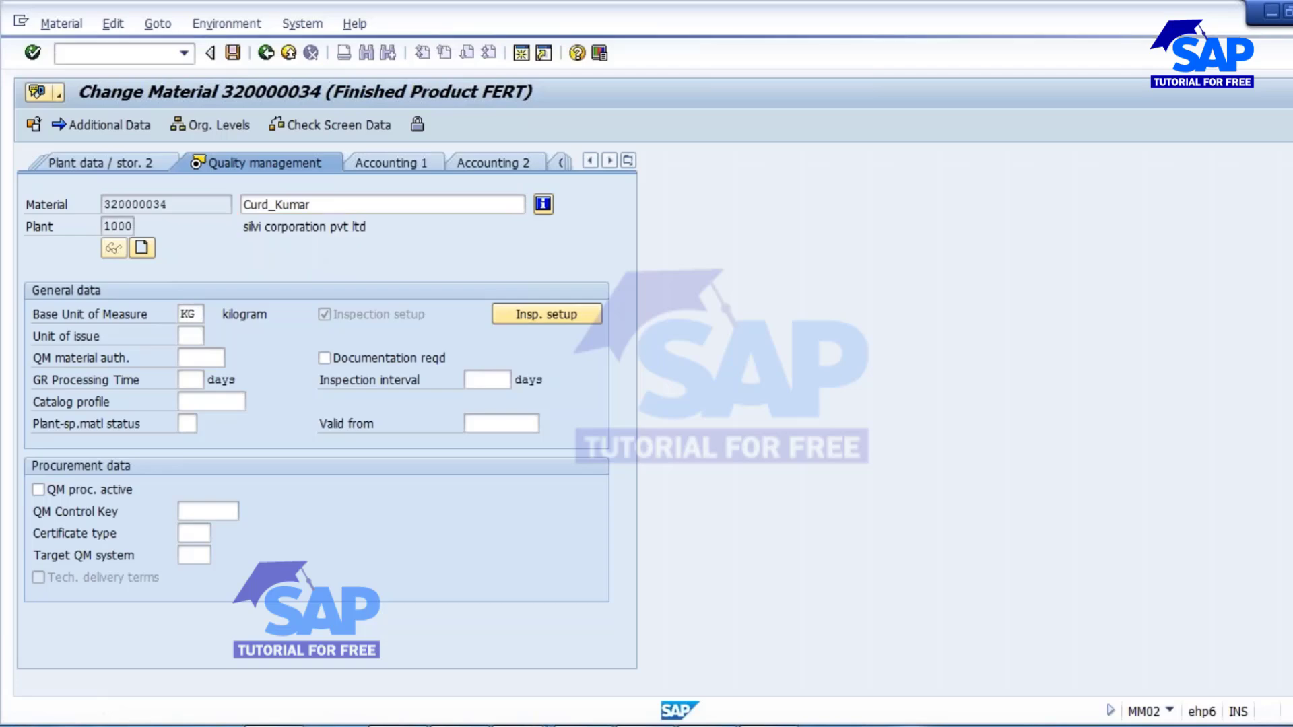
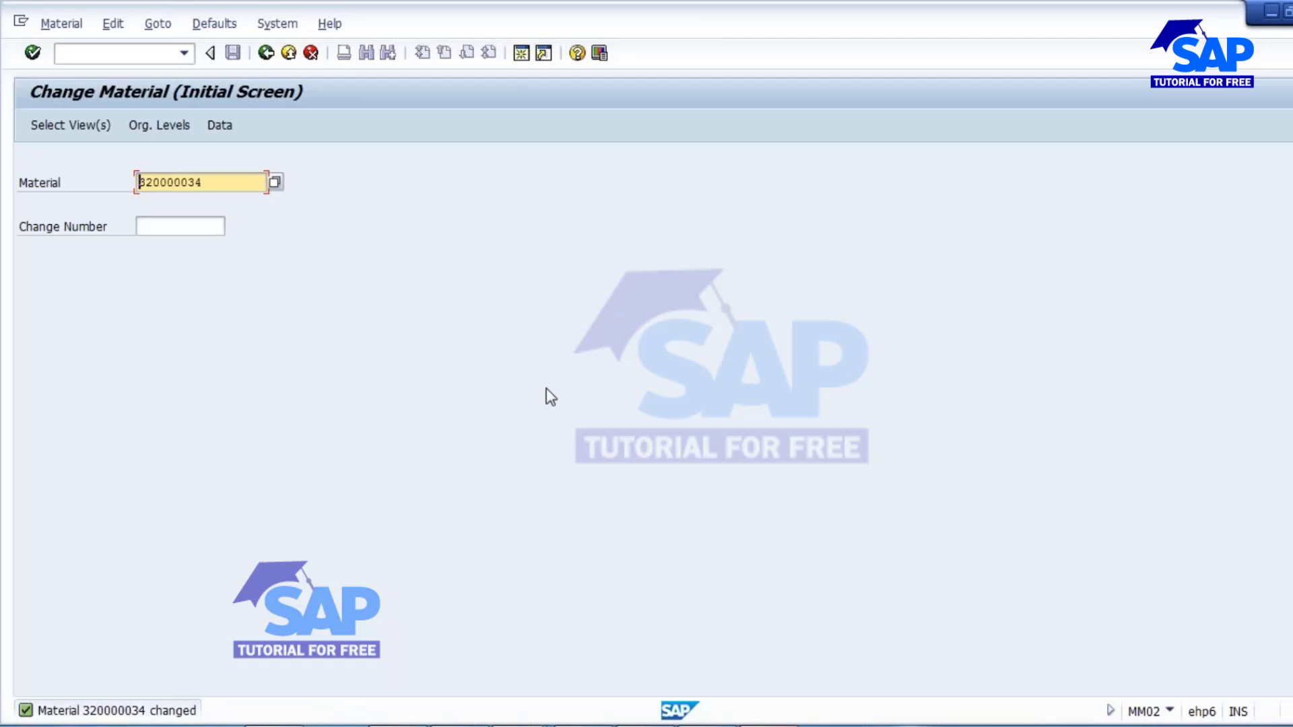
pyautogui.moveTo(231, 183); pyautogui.dragTo(10, 171)
pyautogui.hotkey('ctrl', 'c')
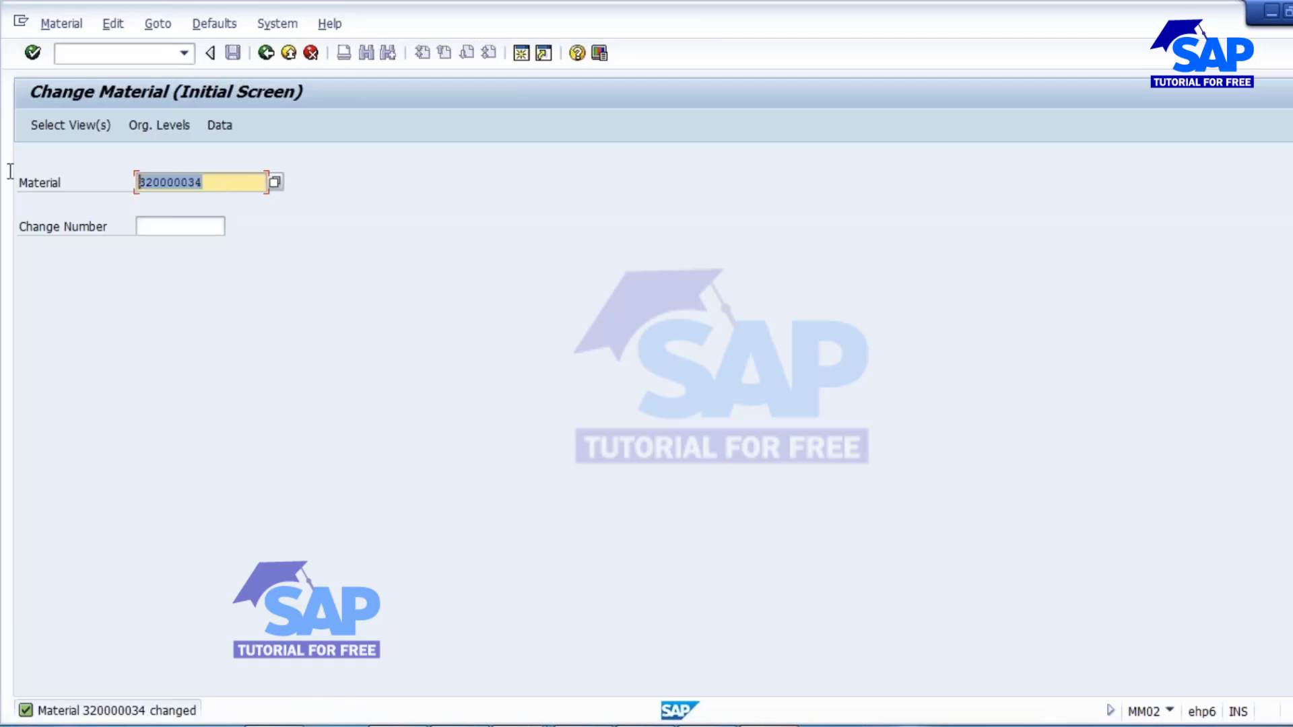
pyautogui.click(73, 56)
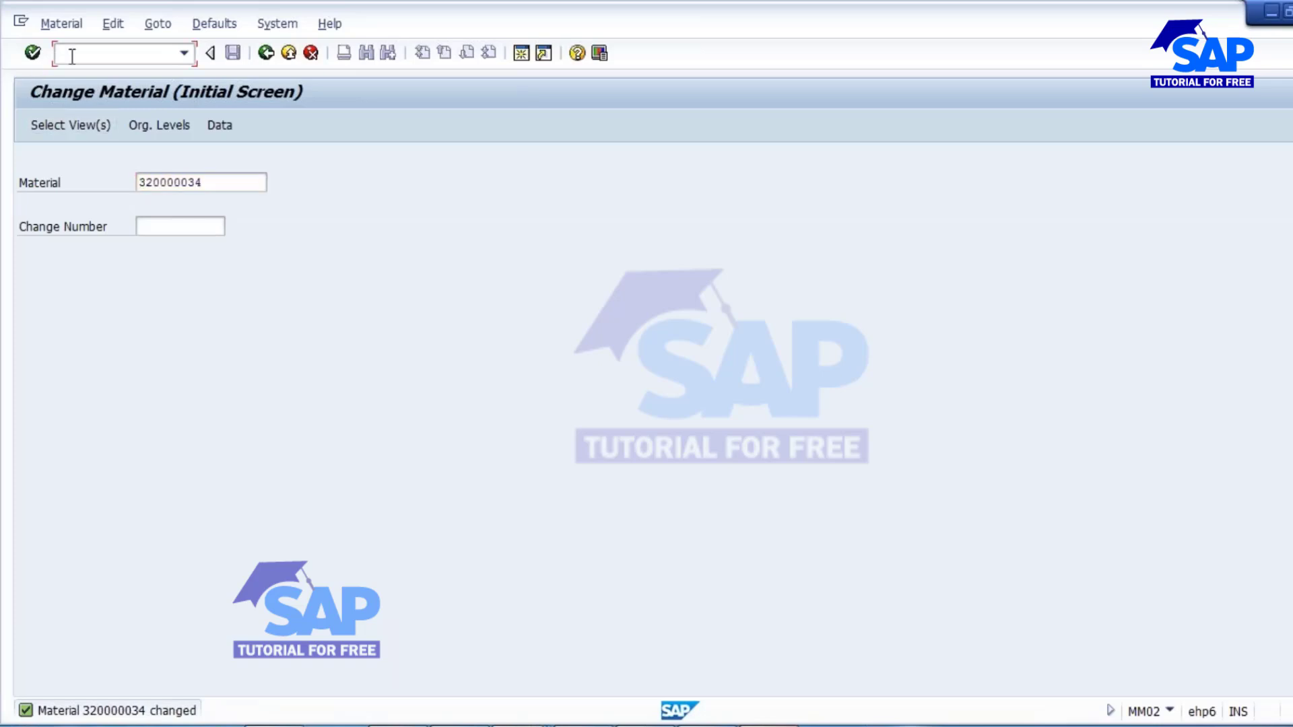
pyautogui.write('/NCO01')
pyautogui.press('Return')
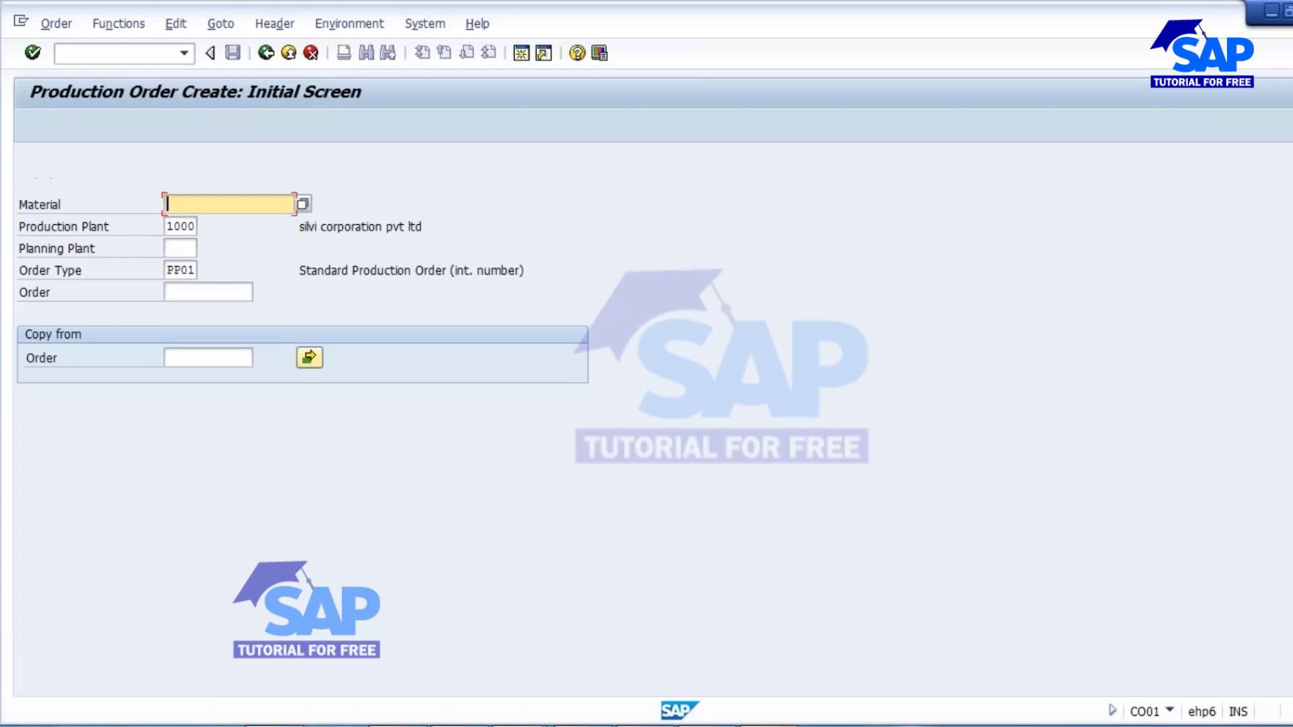
pyautogui.hotkey('ctrl', 'v')
pyautogui.press('Return')
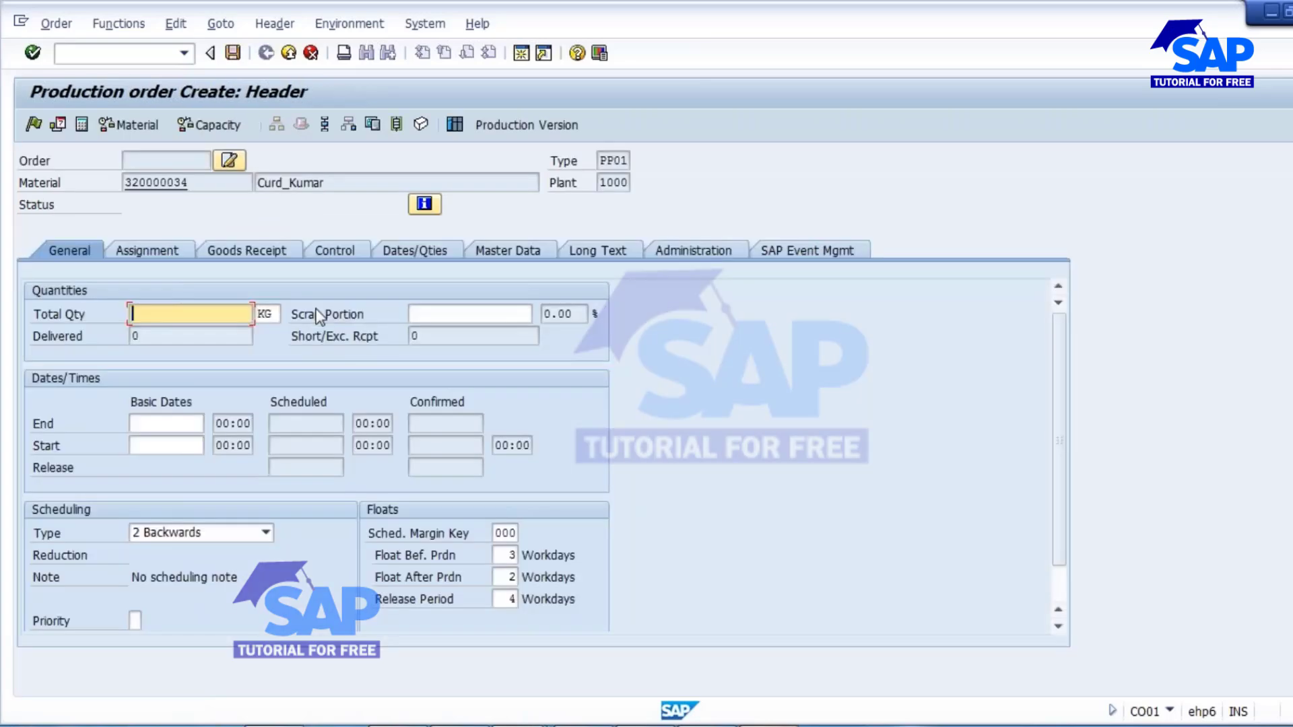
pyautogui.write('100')
pyautogui.click(216, 537)
pyautogui.click(151, 598)
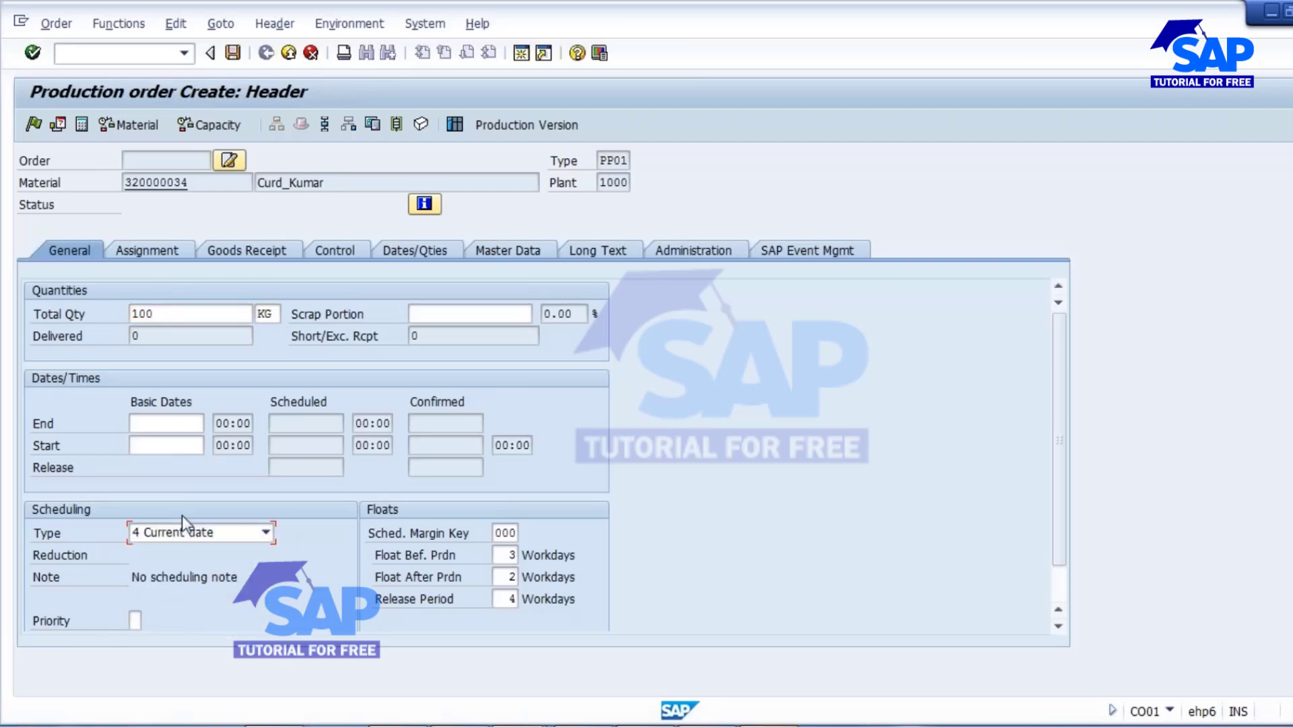
pyautogui.press('Return')
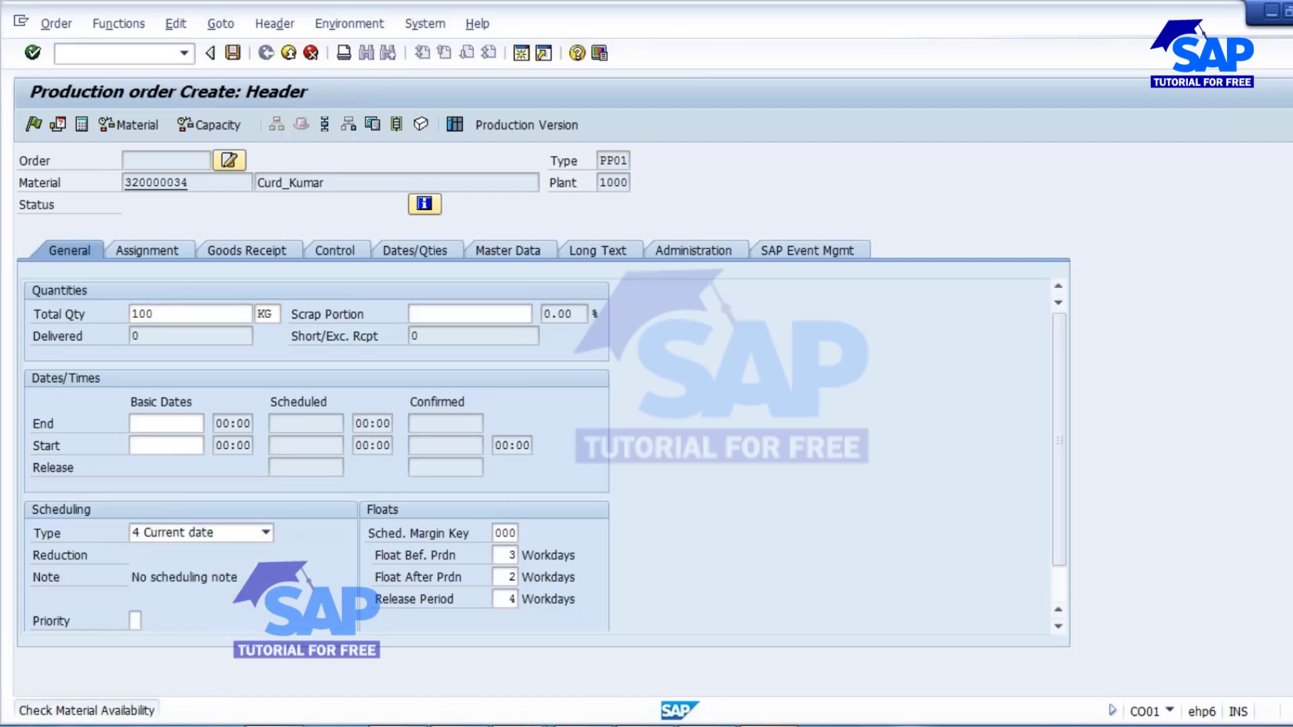
pyautogui.click(246, 250)
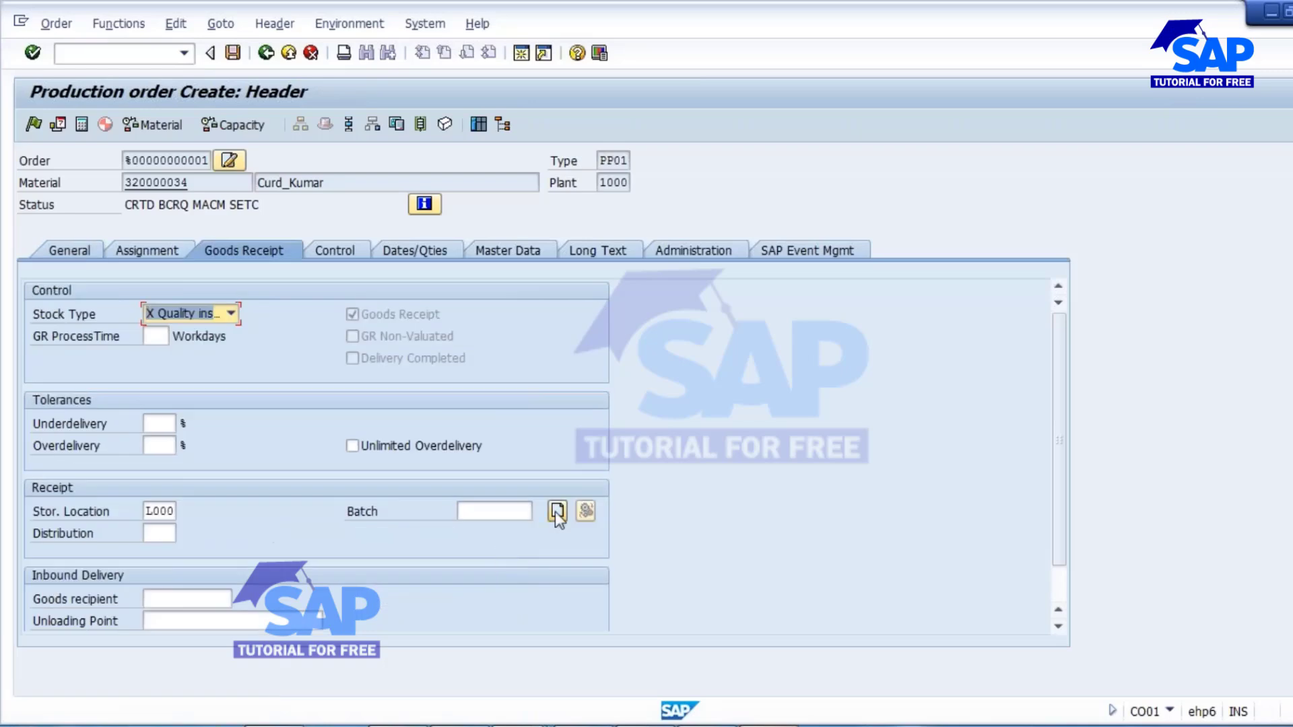
pyautogui.click(556, 511)
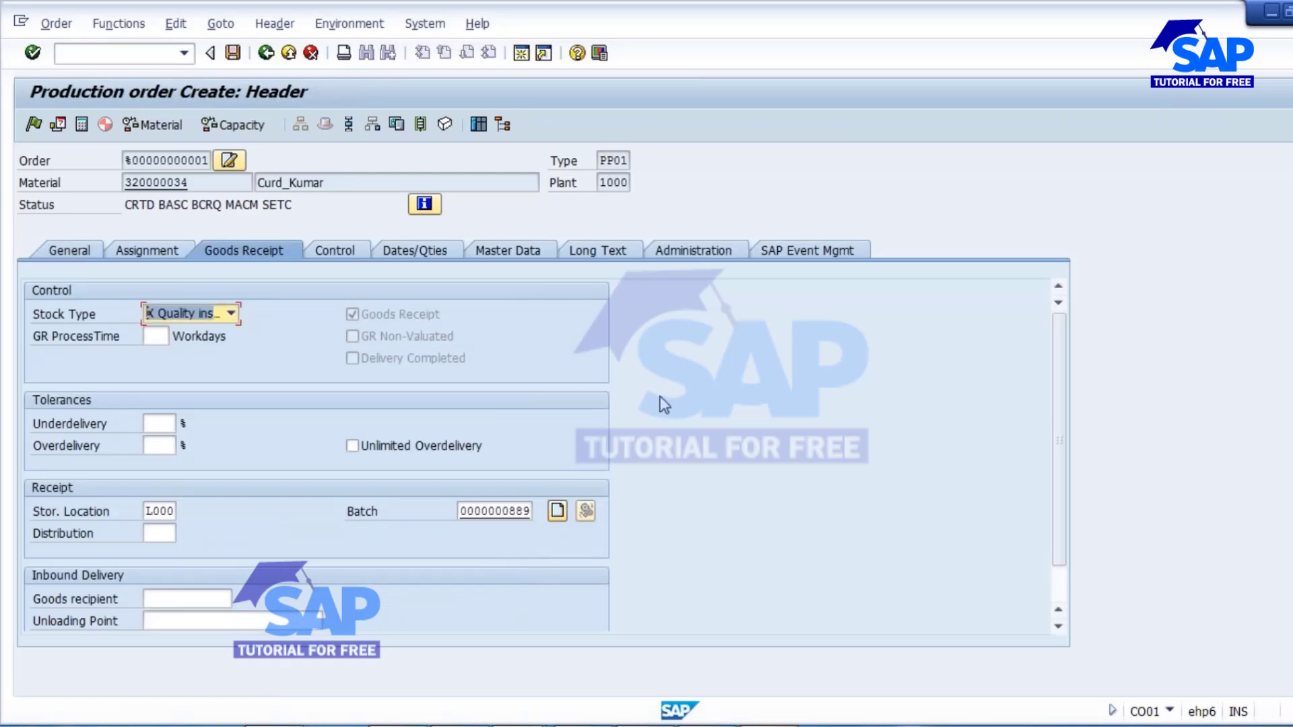
pyautogui.click(151, 124)
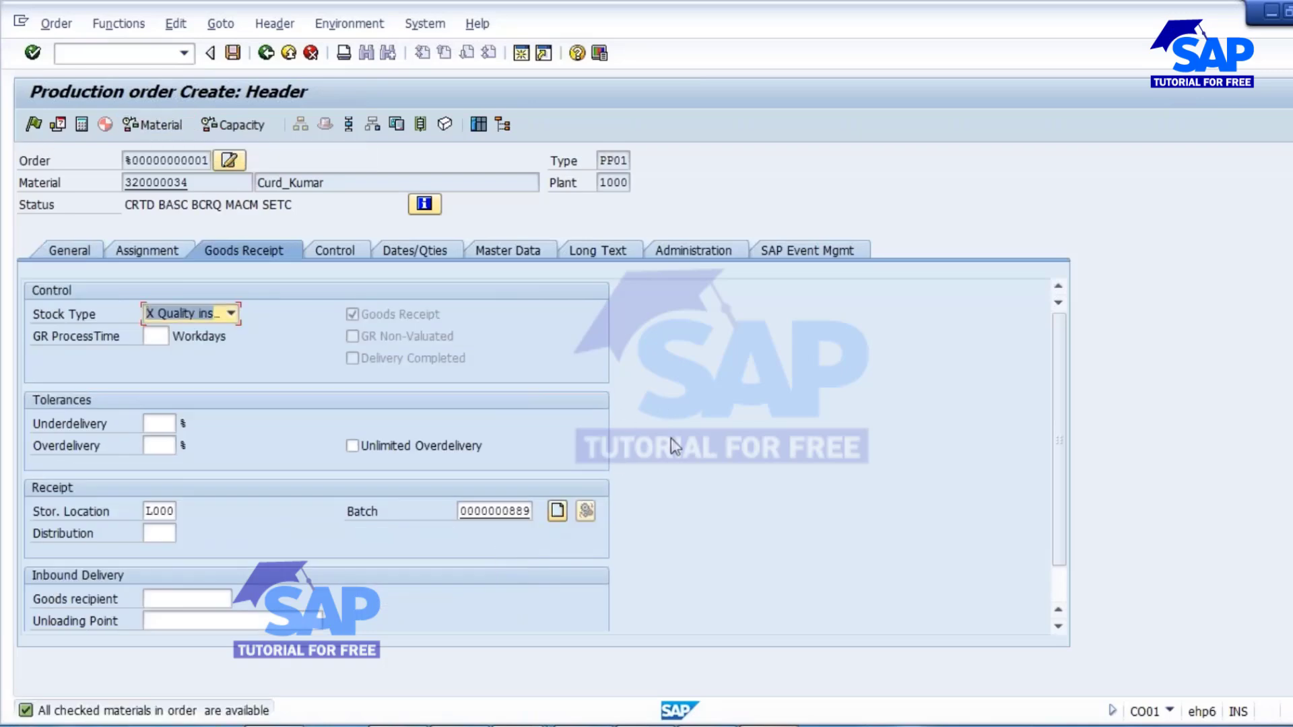
pyautogui.click(266, 52)
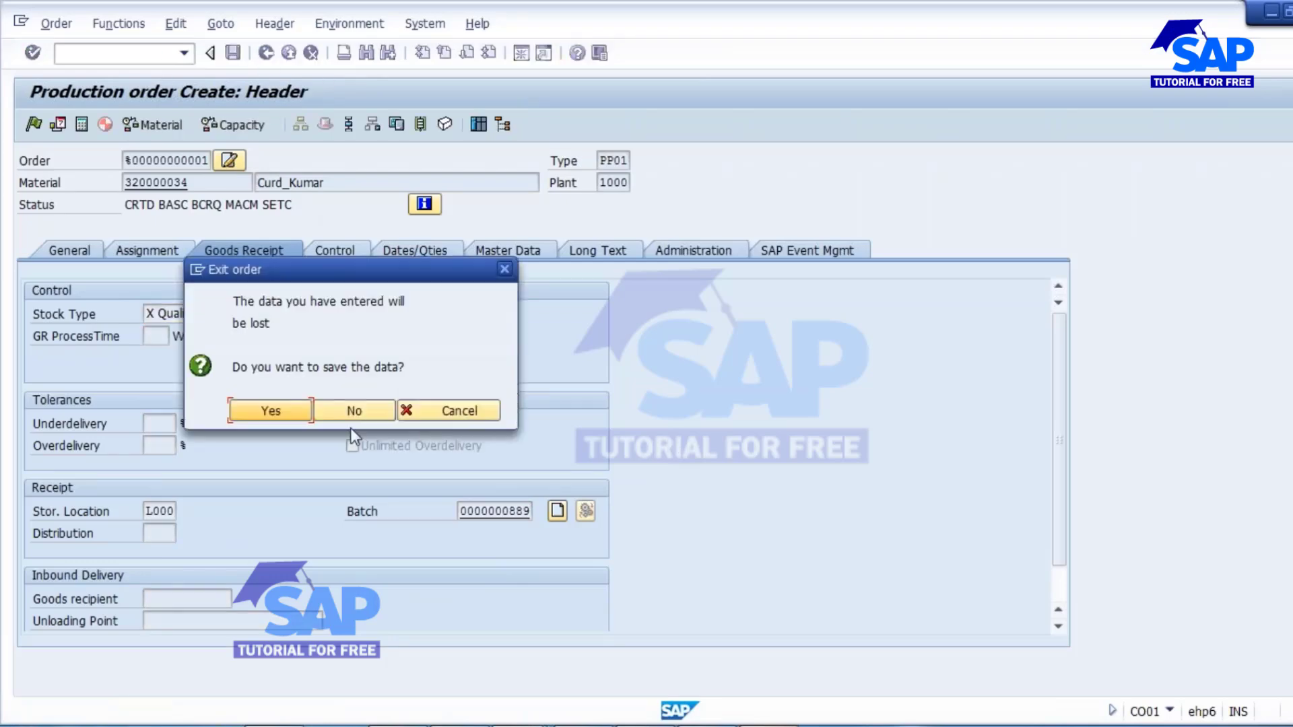
pyautogui.click(348, 409)
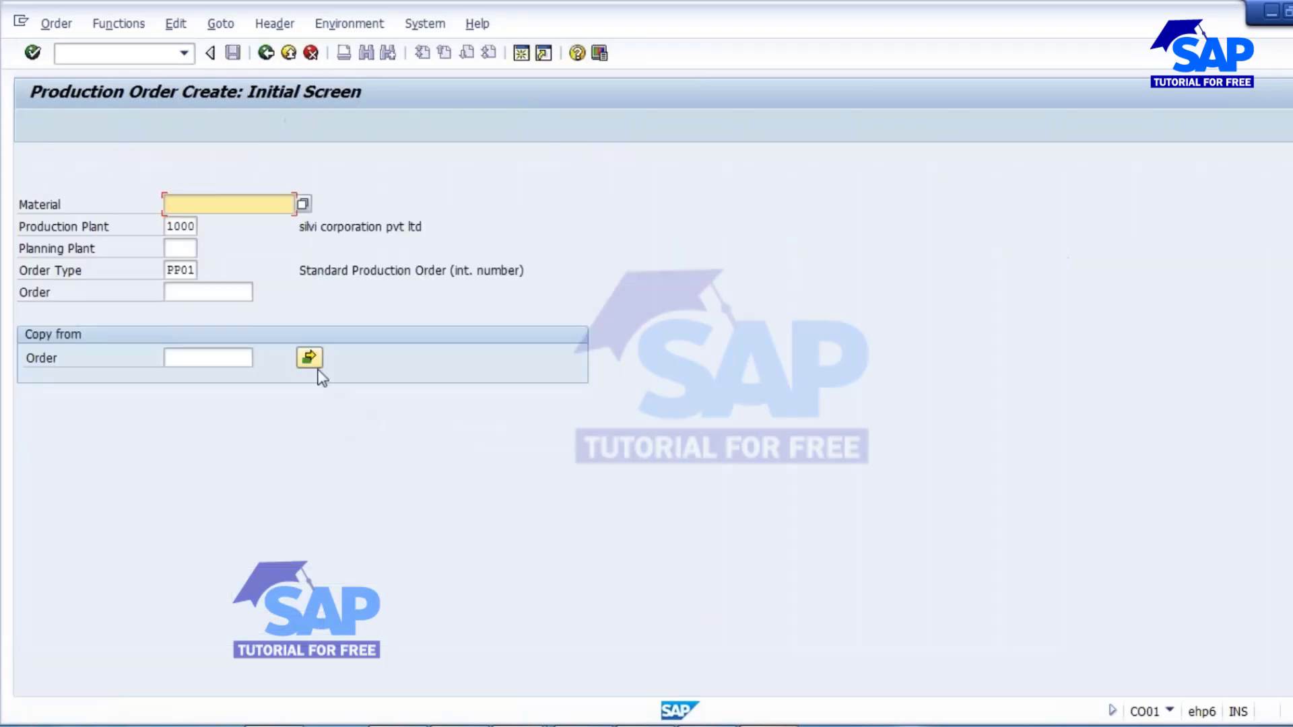
pyautogui.click(267, 52)
# Open the routing of material 320000034 in CA02 and display its component allocation for alternative BOM 1.
pyautogui.write('/')
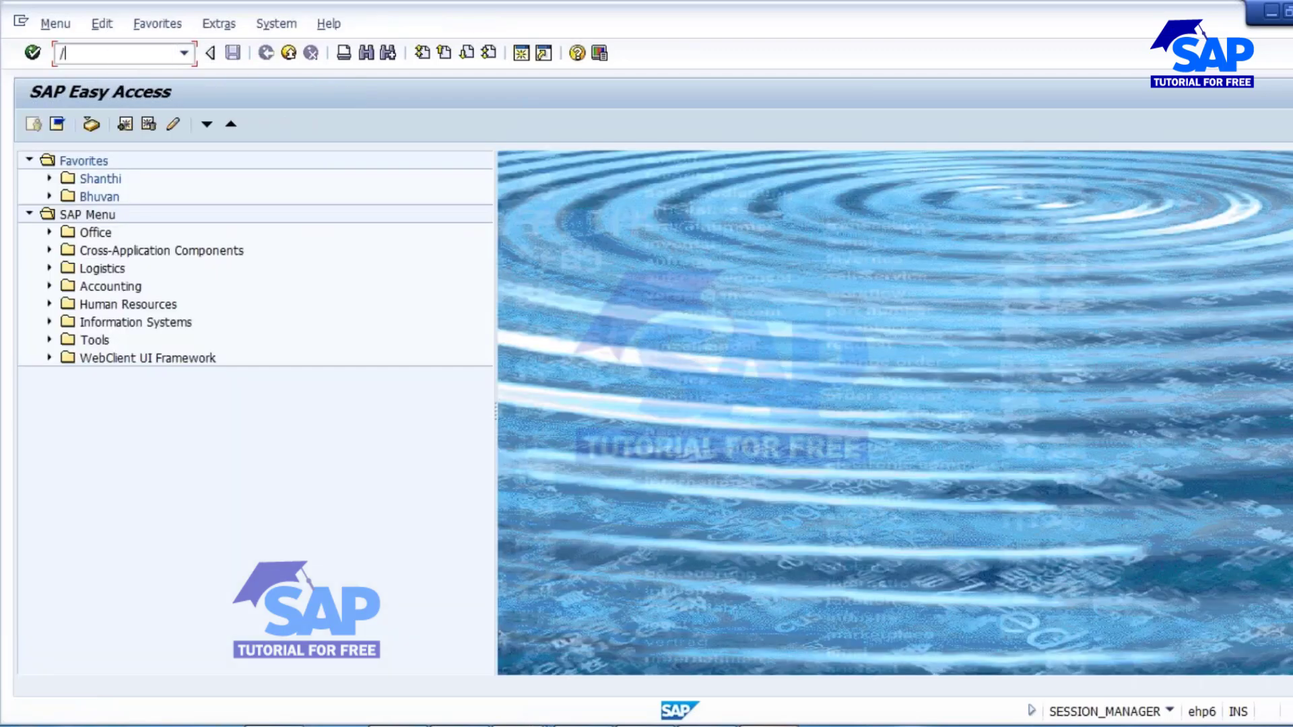
pyautogui.write('NCA02')
pyautogui.press('Return')
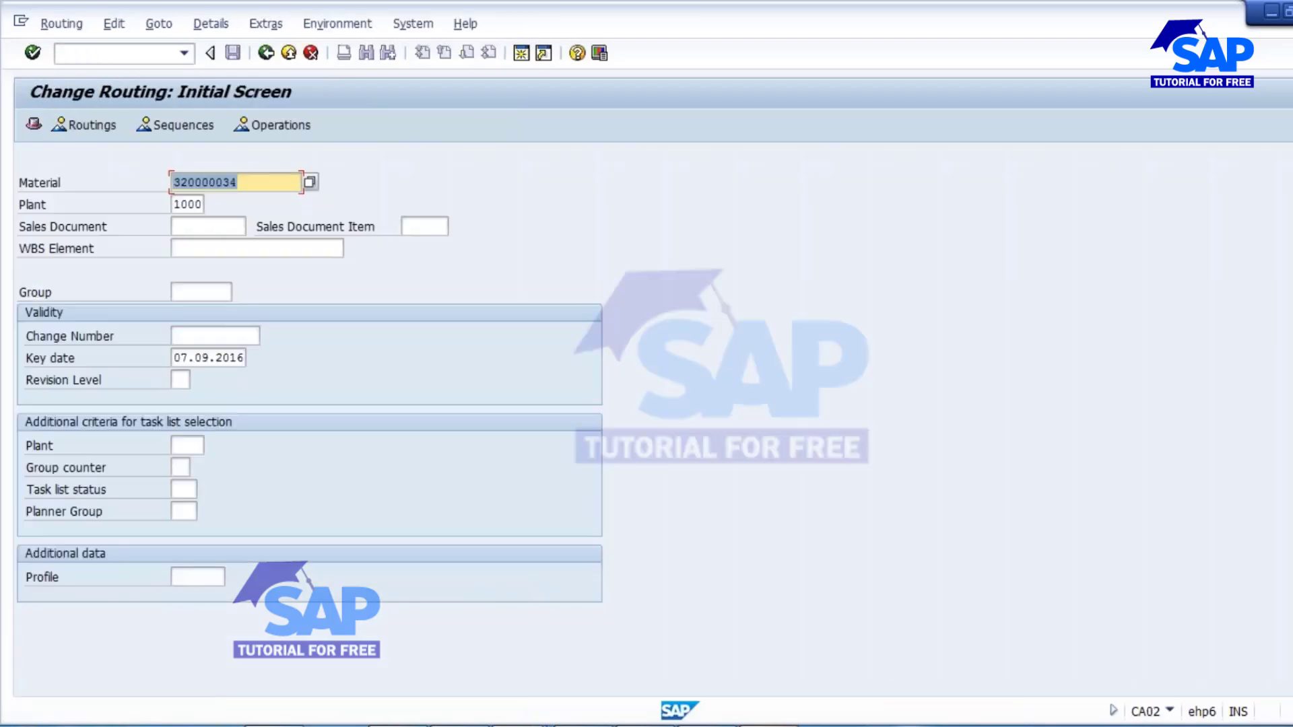
pyautogui.press('Return')
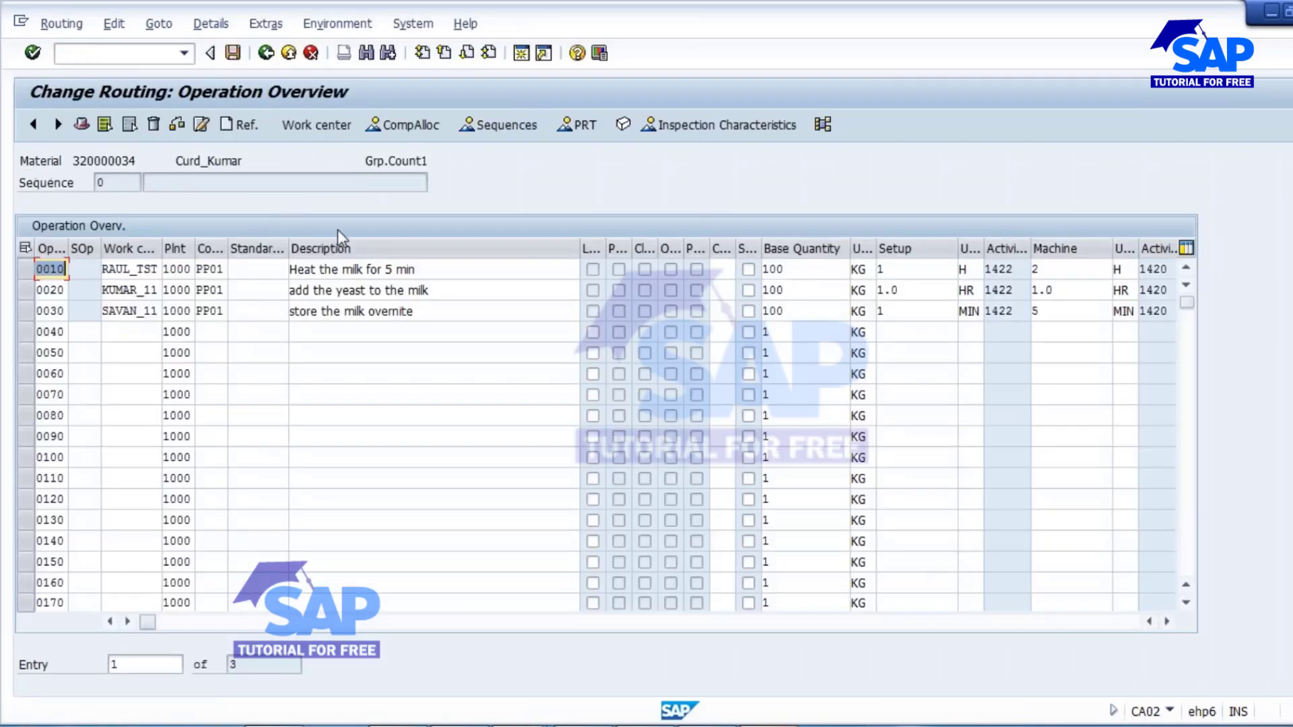
pyautogui.click(404, 125)
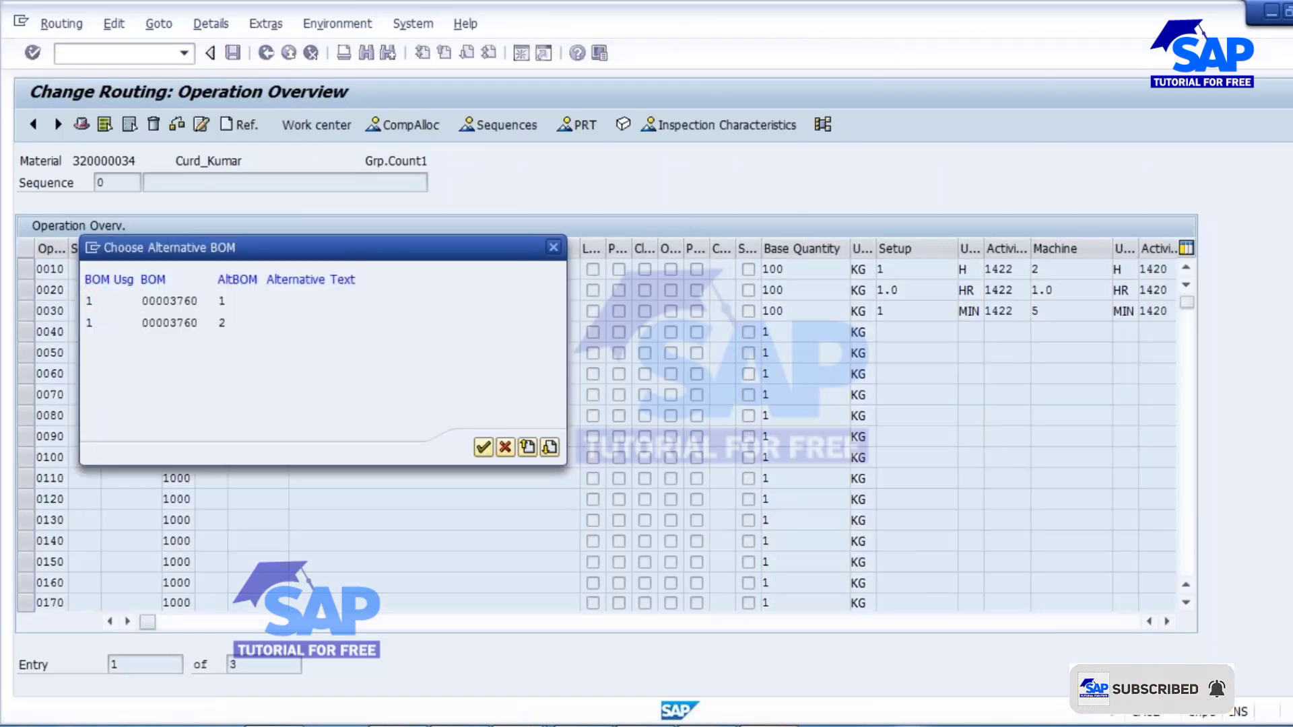
pyautogui.doubleClick(312, 296)
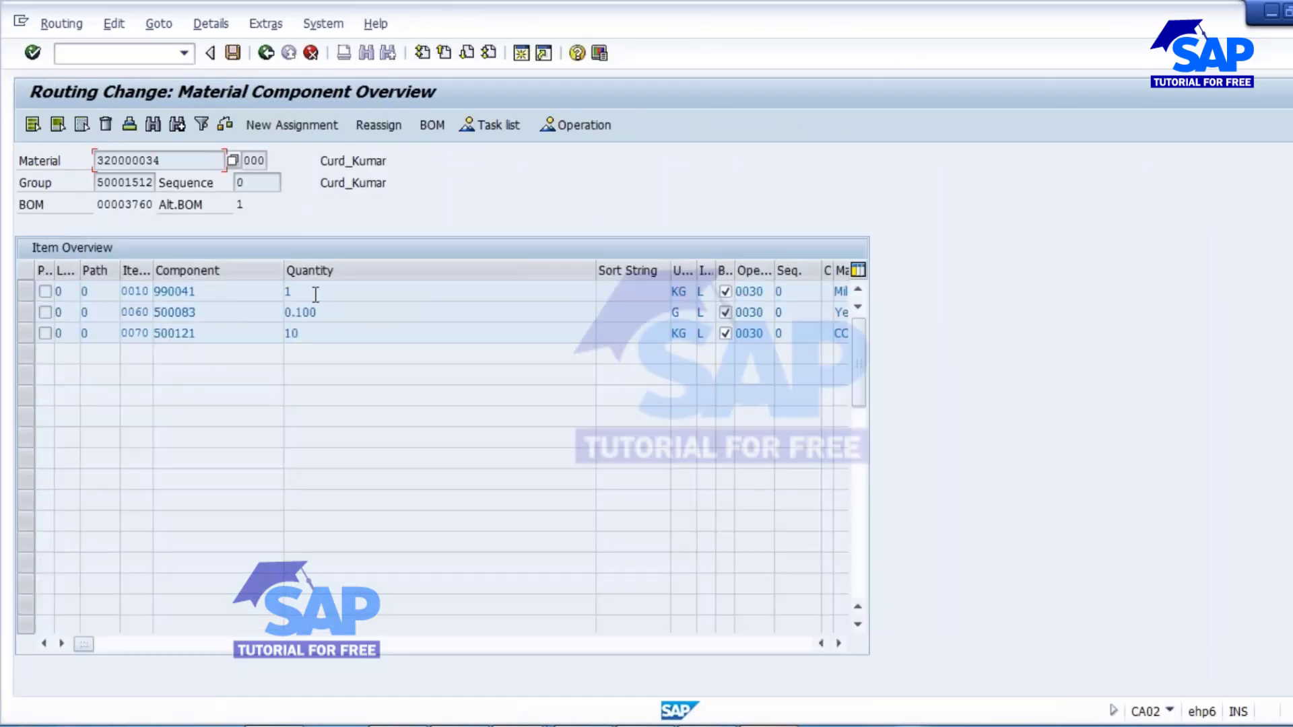
# Turn off backflushing for components 990041, 500083 and 500121, and save the routing.
pyautogui.click(726, 291)
pyautogui.click(726, 312)
pyautogui.click(726, 333)
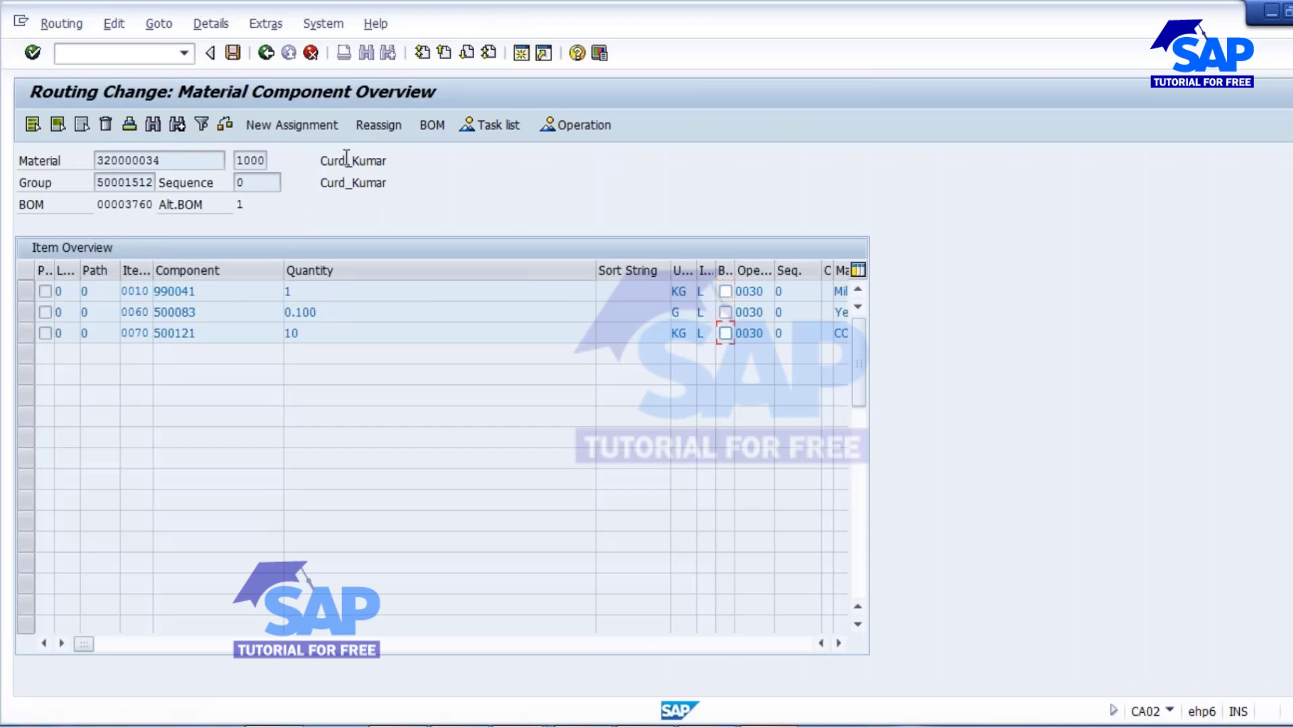
pyautogui.click(266, 54)
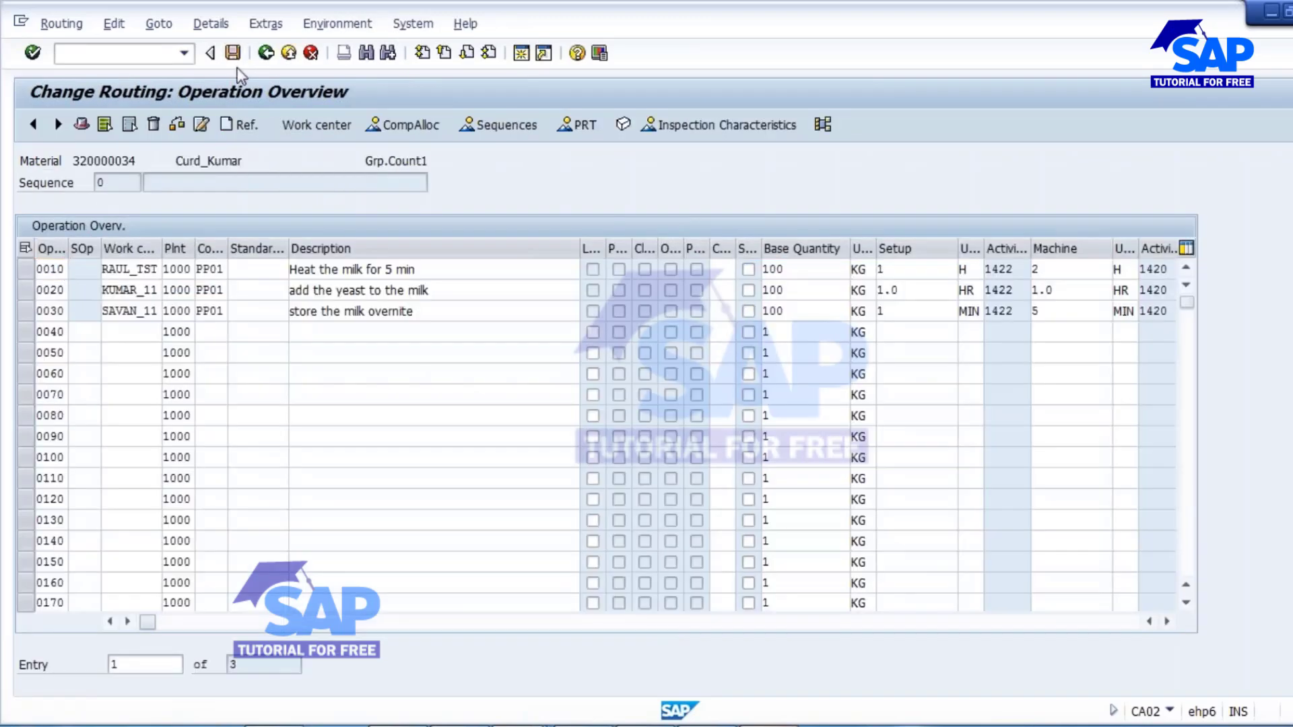
pyautogui.click(233, 52)
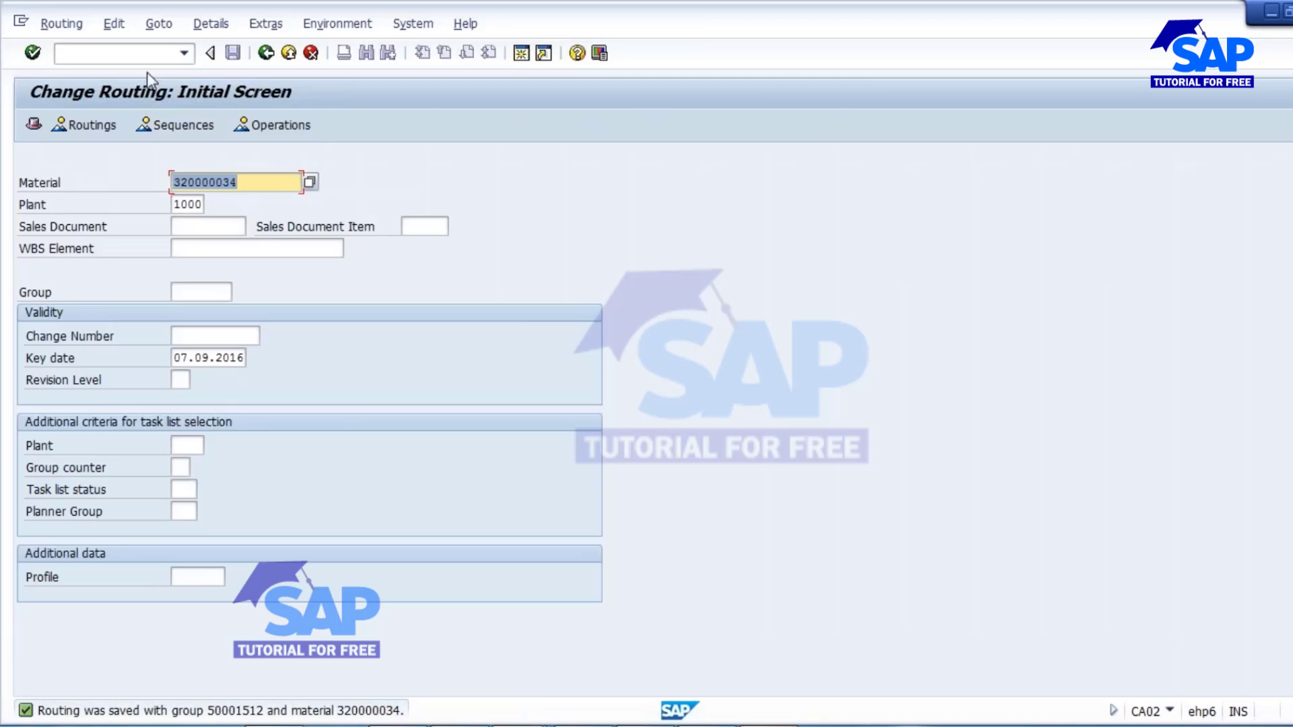
# Start a production order in CO01 for material 320000034 with a total quantity of 100 KG and scheduling type Current date.
pyautogui.click(122, 53)
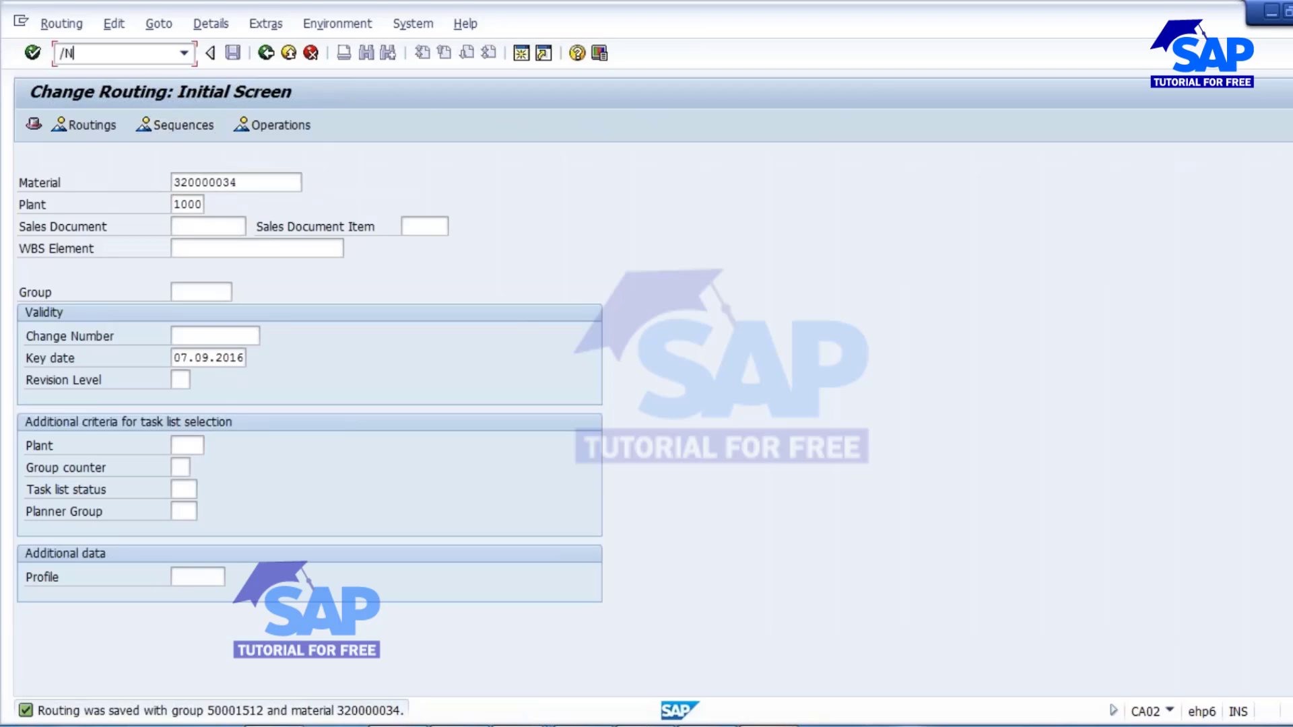
pyautogui.write('/NCO01')
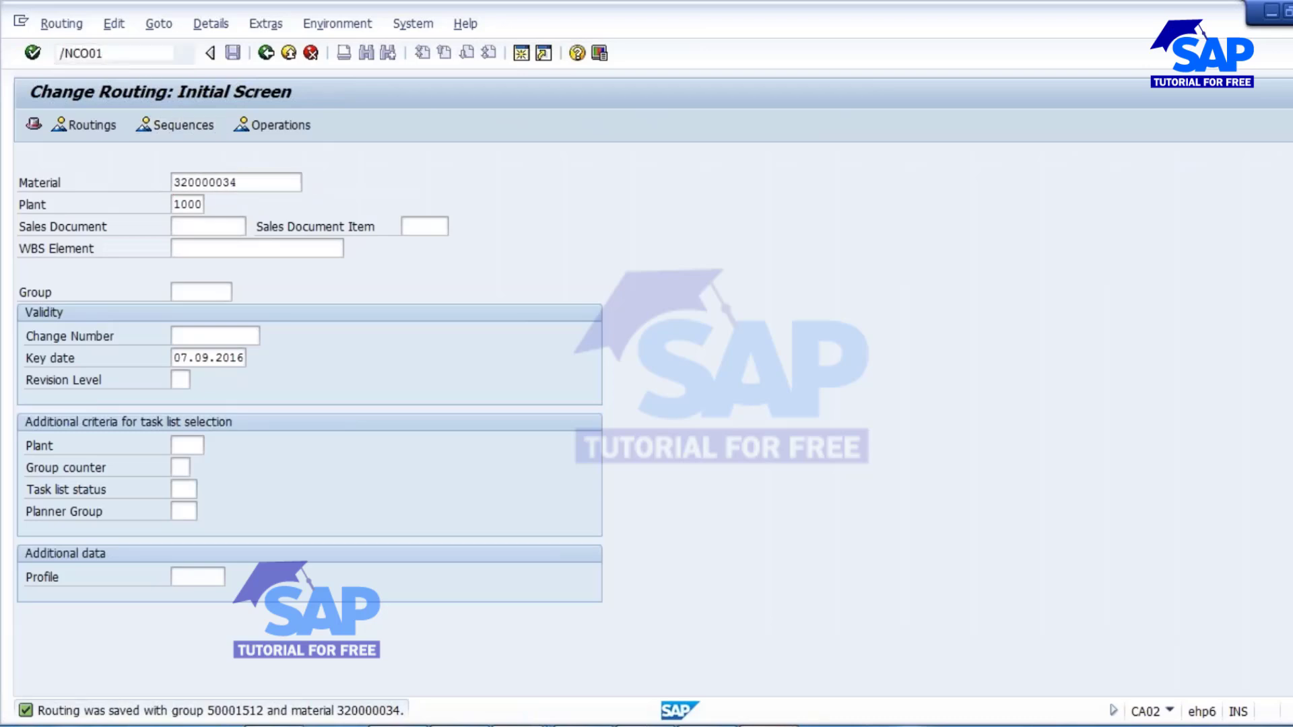
pyautogui.press('Return')
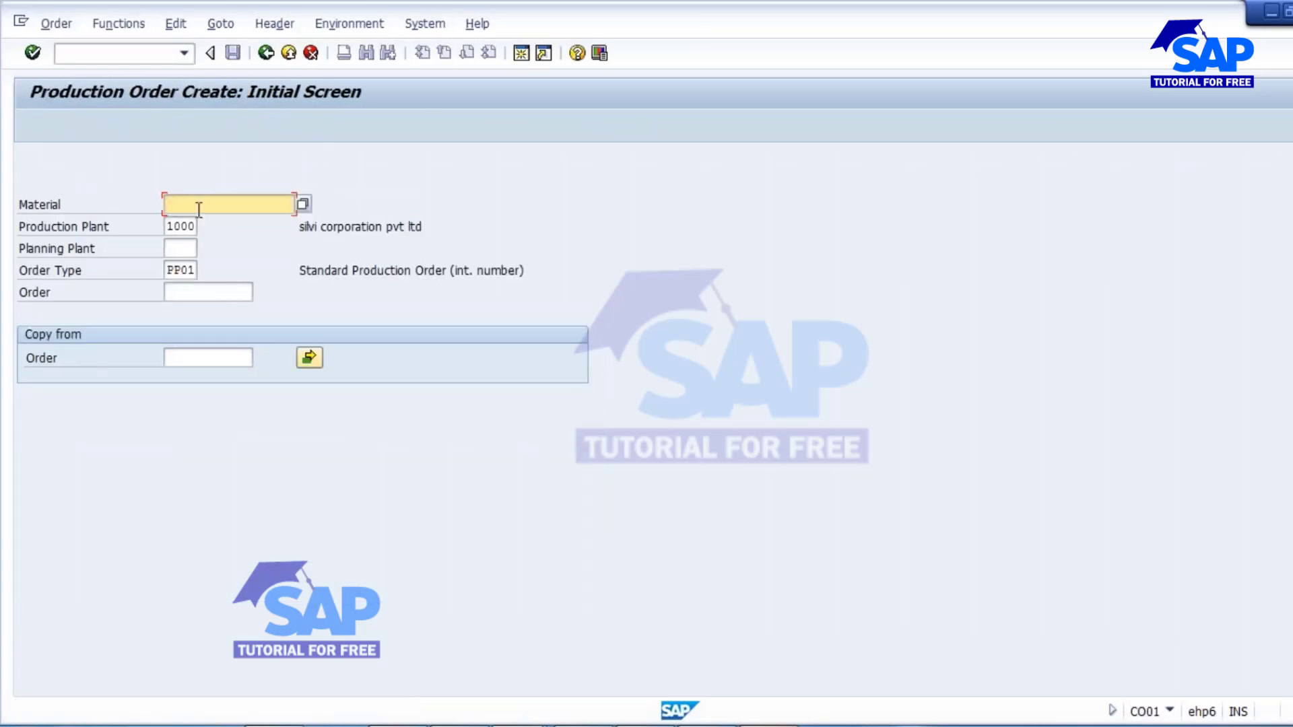
pyautogui.write('320000034')
pyautogui.press('Return')
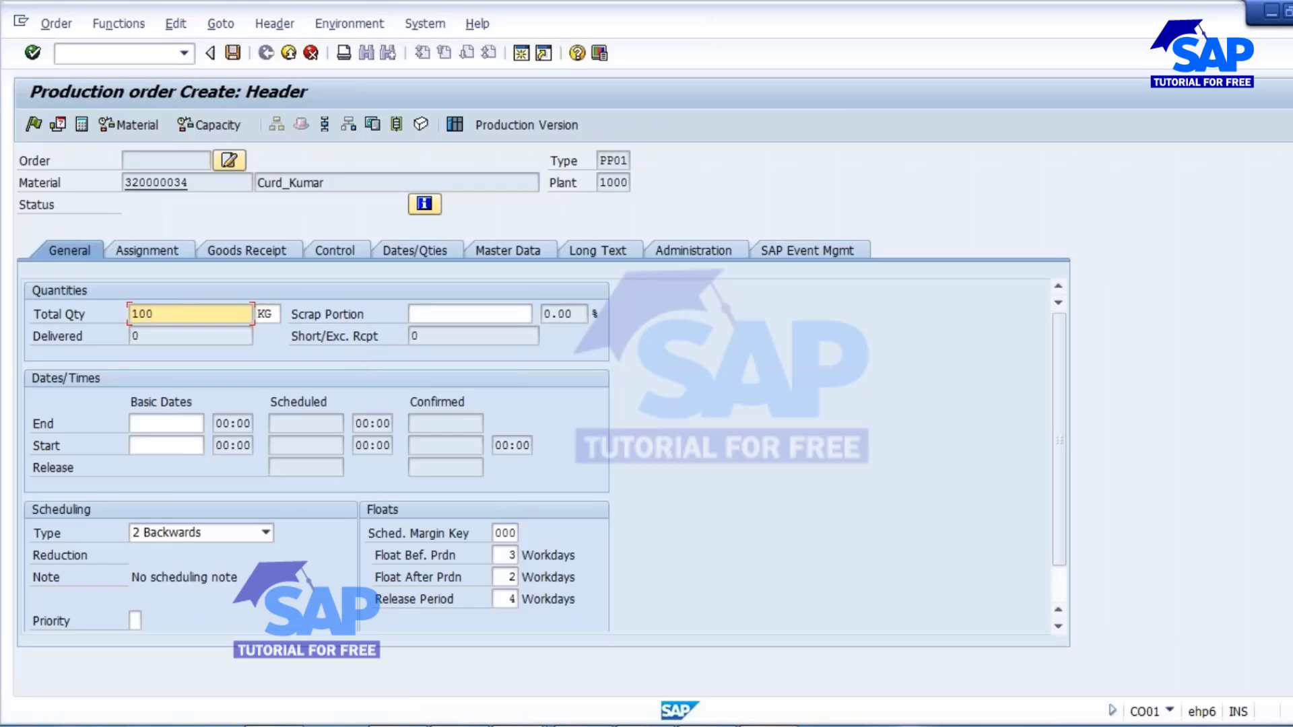
pyautogui.click(266, 533)
pyautogui.click(168, 597)
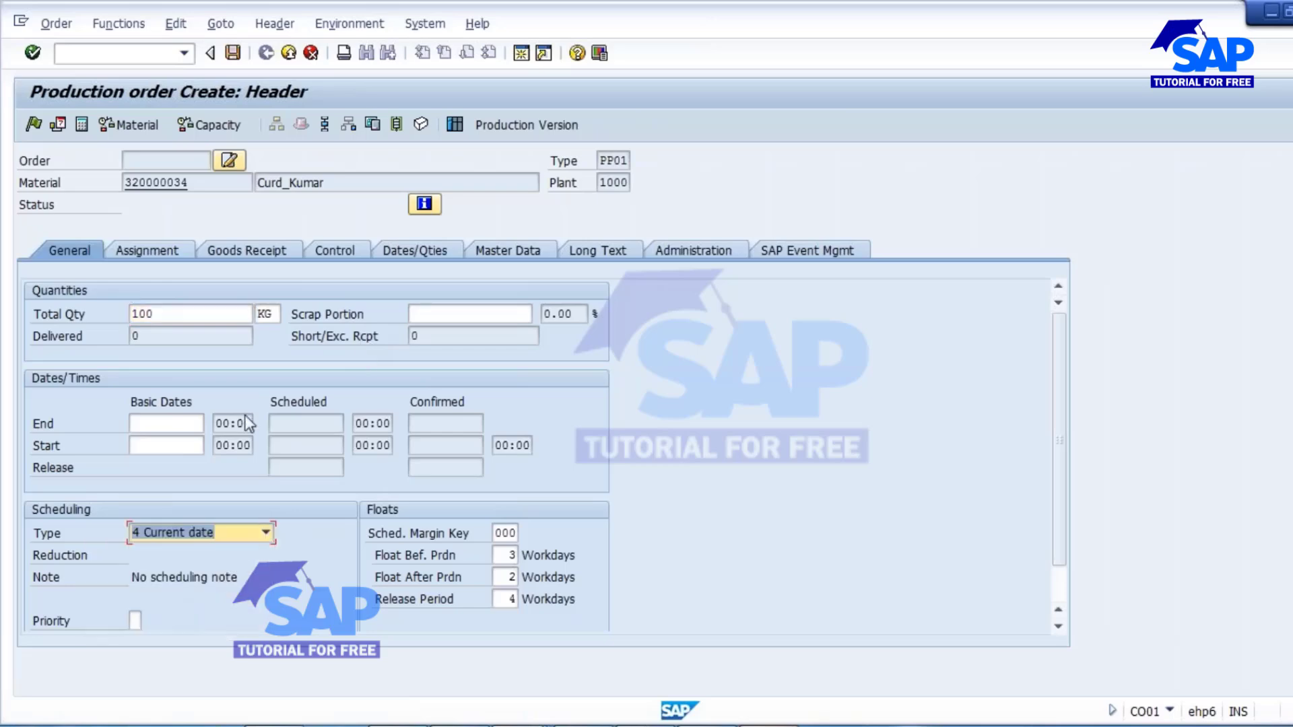
# Create a batch for the order's goods receipt and check the order's material availability.
pyautogui.click(244, 251)
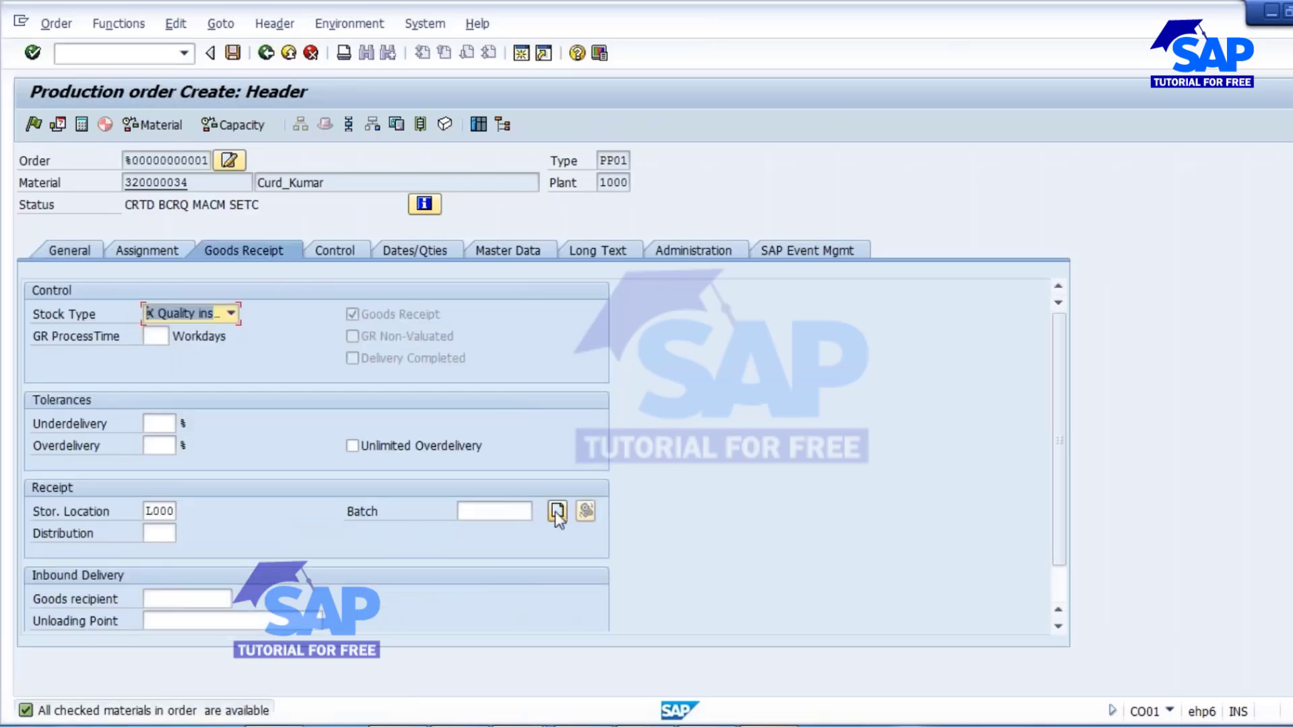
pyautogui.click(557, 515)
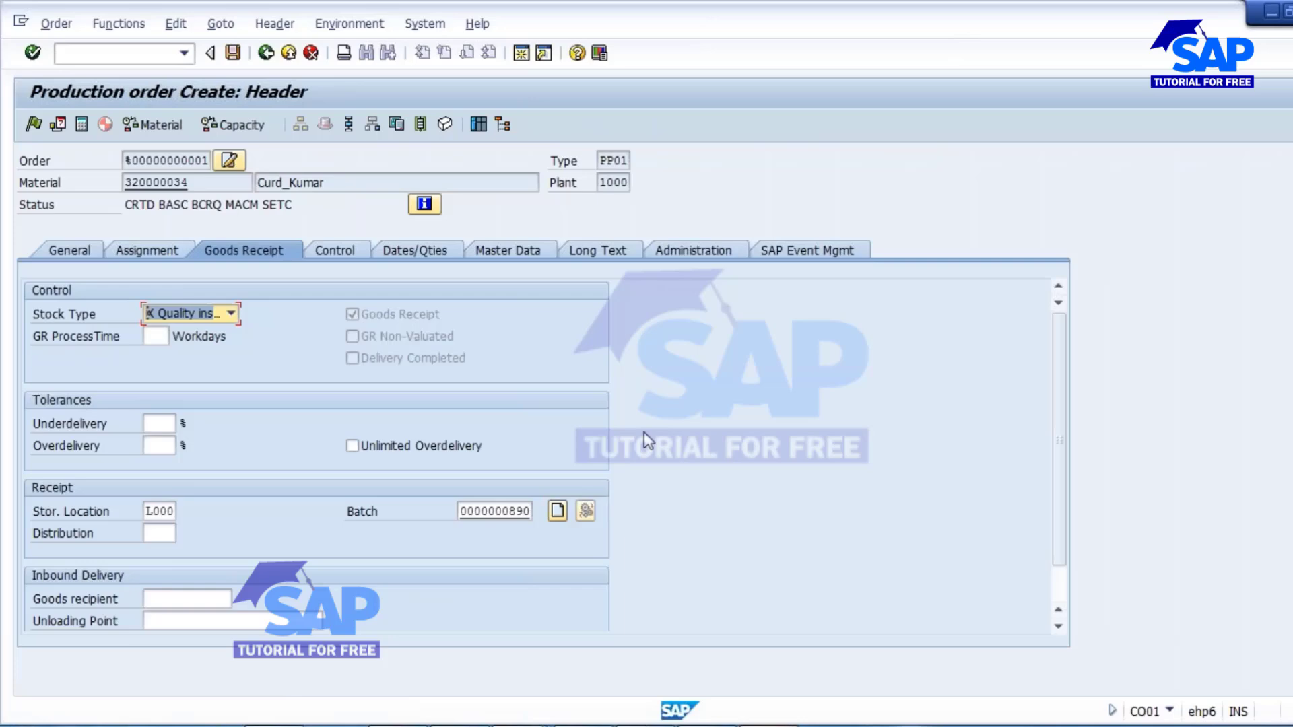
pyautogui.click(154, 125)
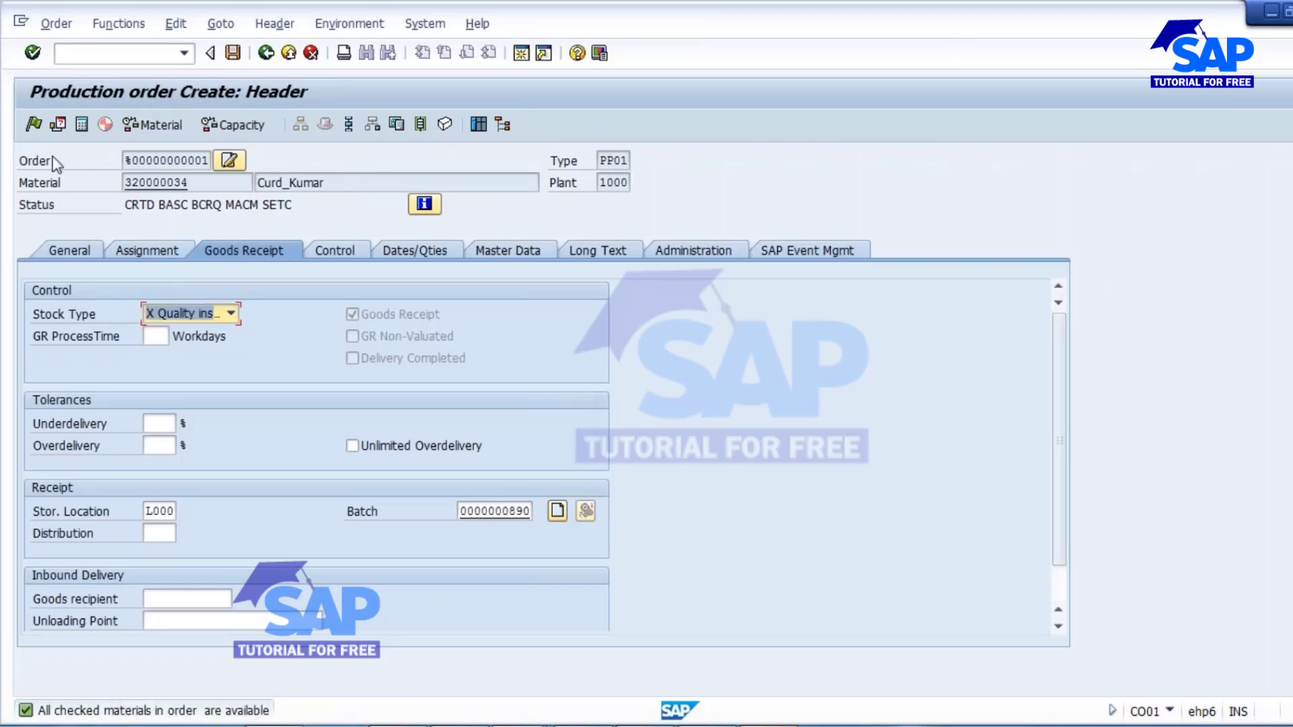
# Release the production order and save it.
pyautogui.click(34, 125)
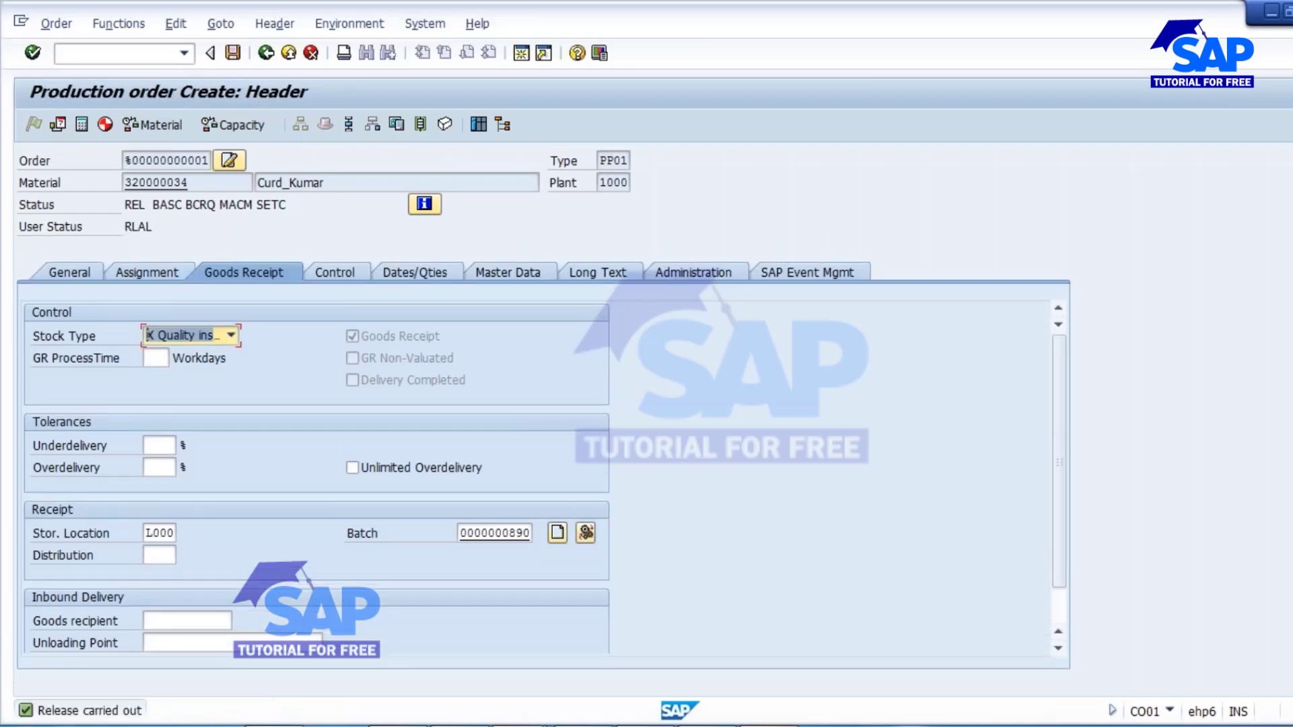
pyautogui.click(233, 53)
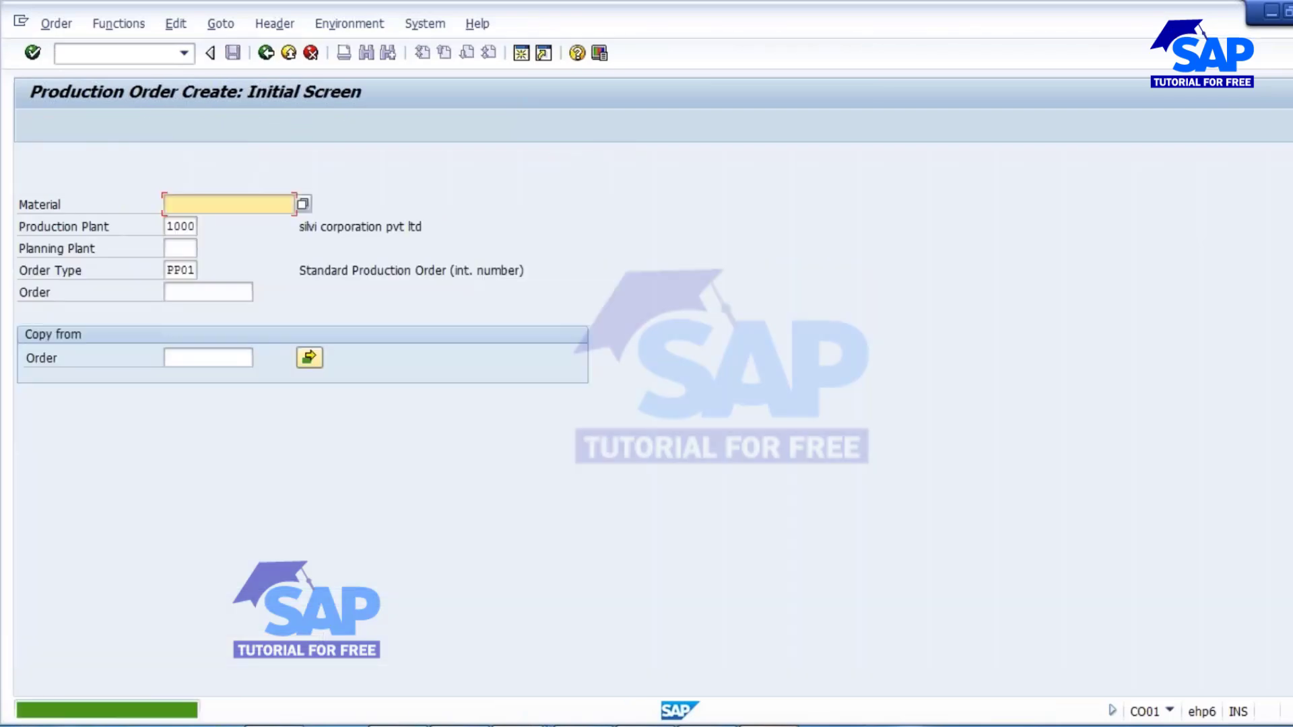
# Display the saved production order, open its operation overview and select operation 0010.
pyautogui.click(54, 23)
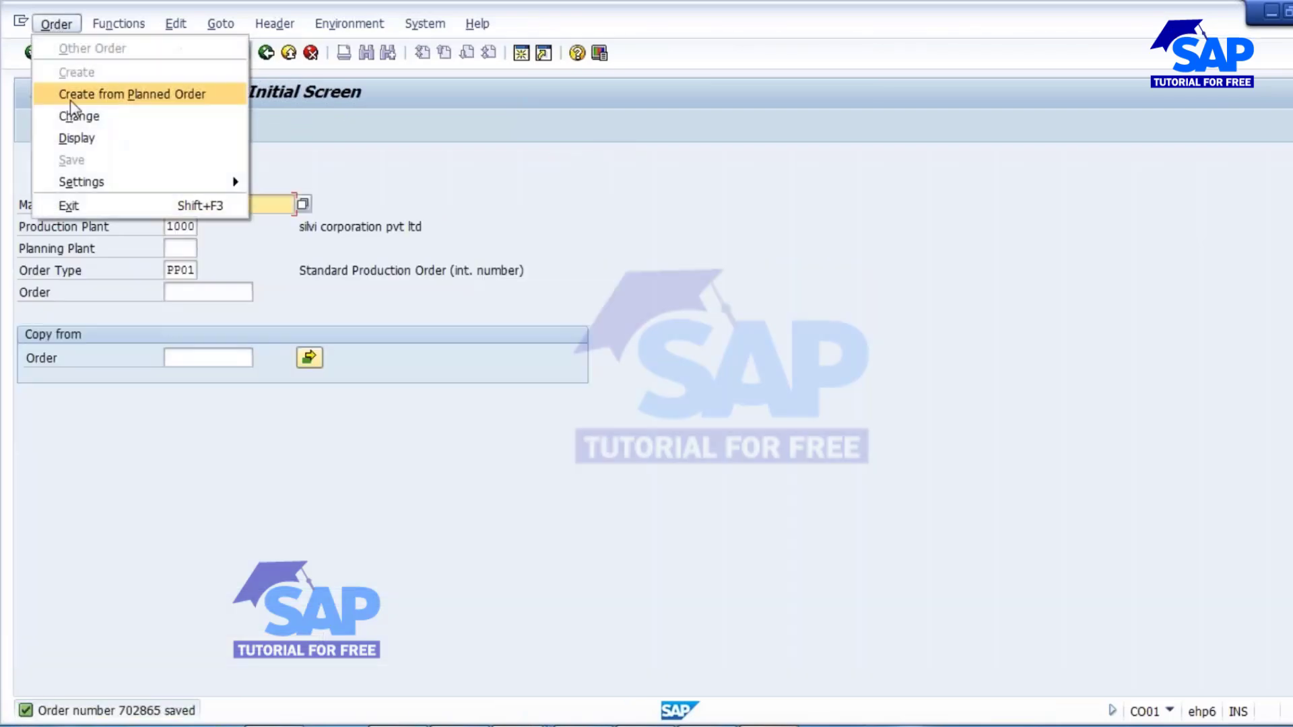
pyautogui.click(77, 136)
pyautogui.press('Return')
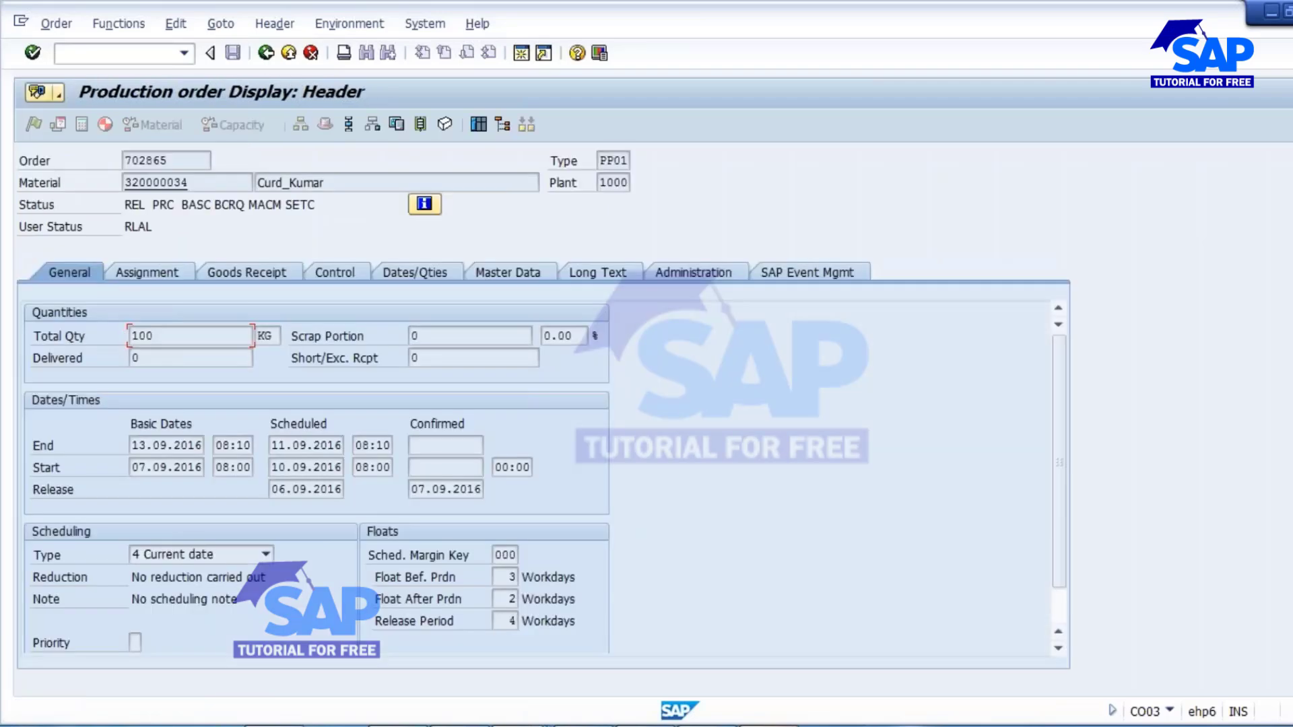
pyautogui.click(345, 124)
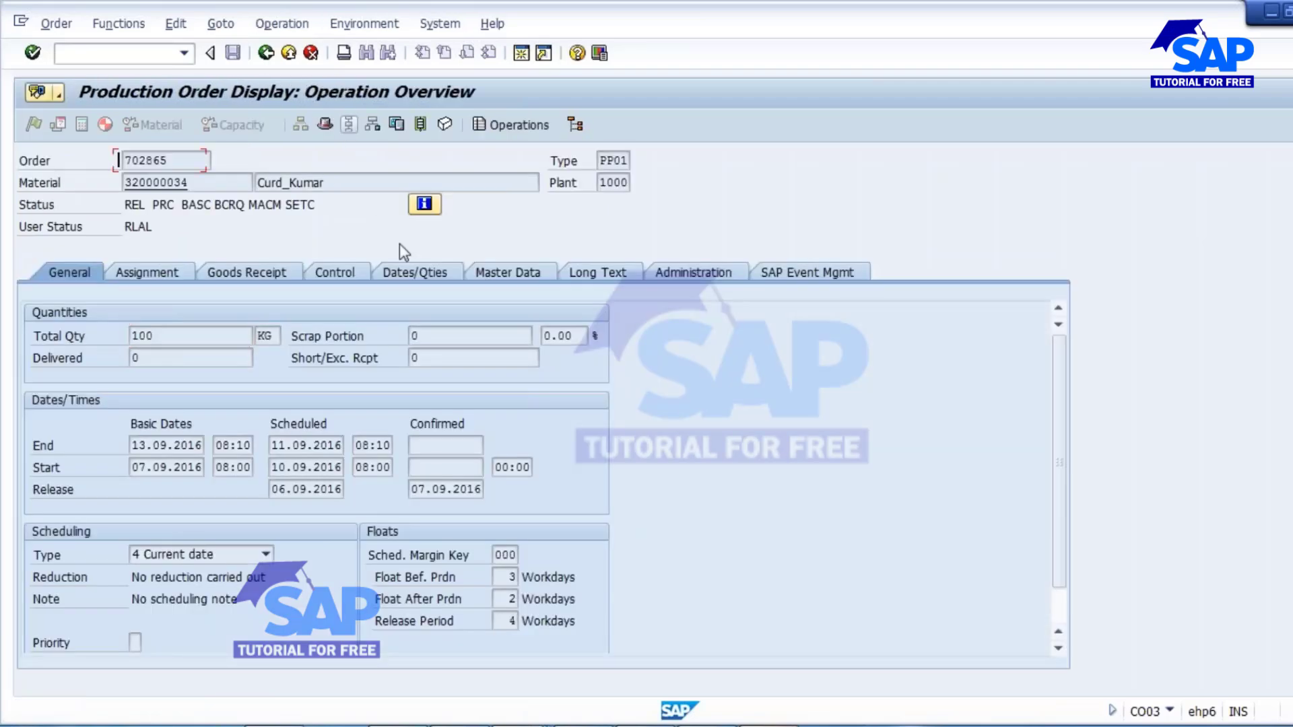
pyautogui.click(471, 314)
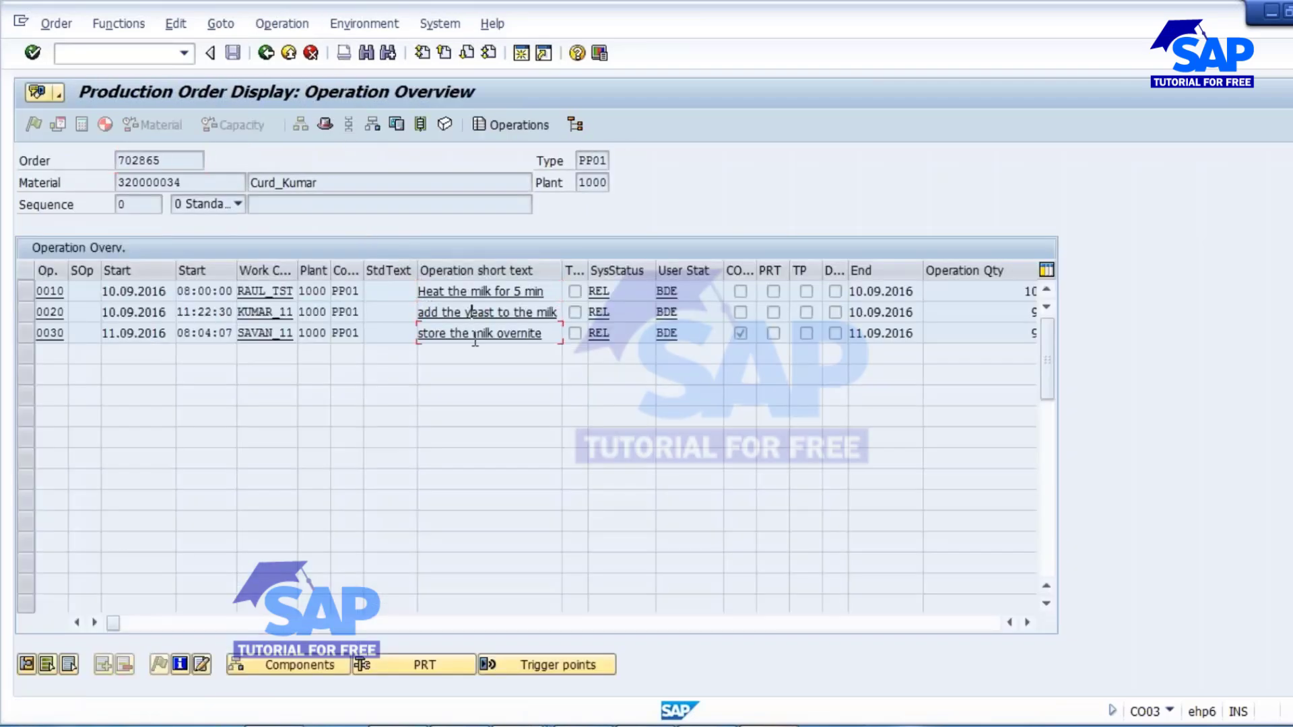
pyautogui.click(25, 294)
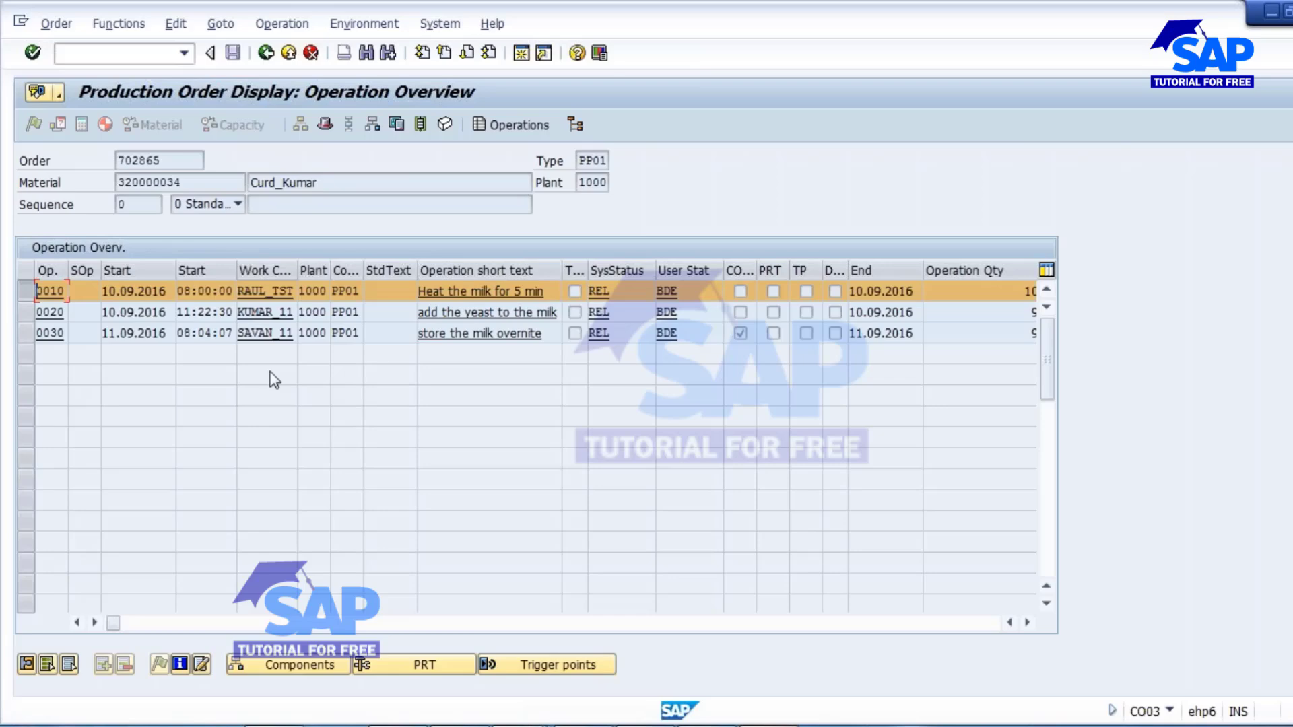
# Open transaction CO11N in a new session and go to the Order field of the time ticket.
pyautogui.click(522, 54)
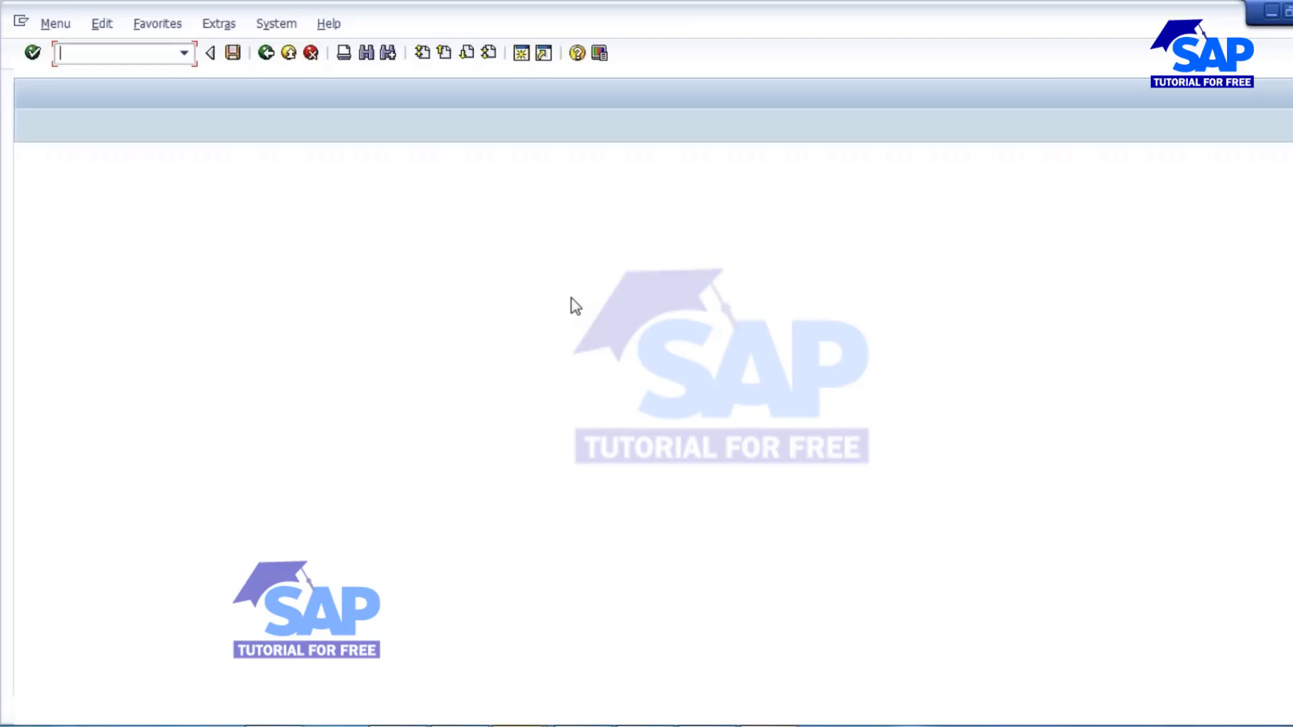
pyautogui.write('CO11N')
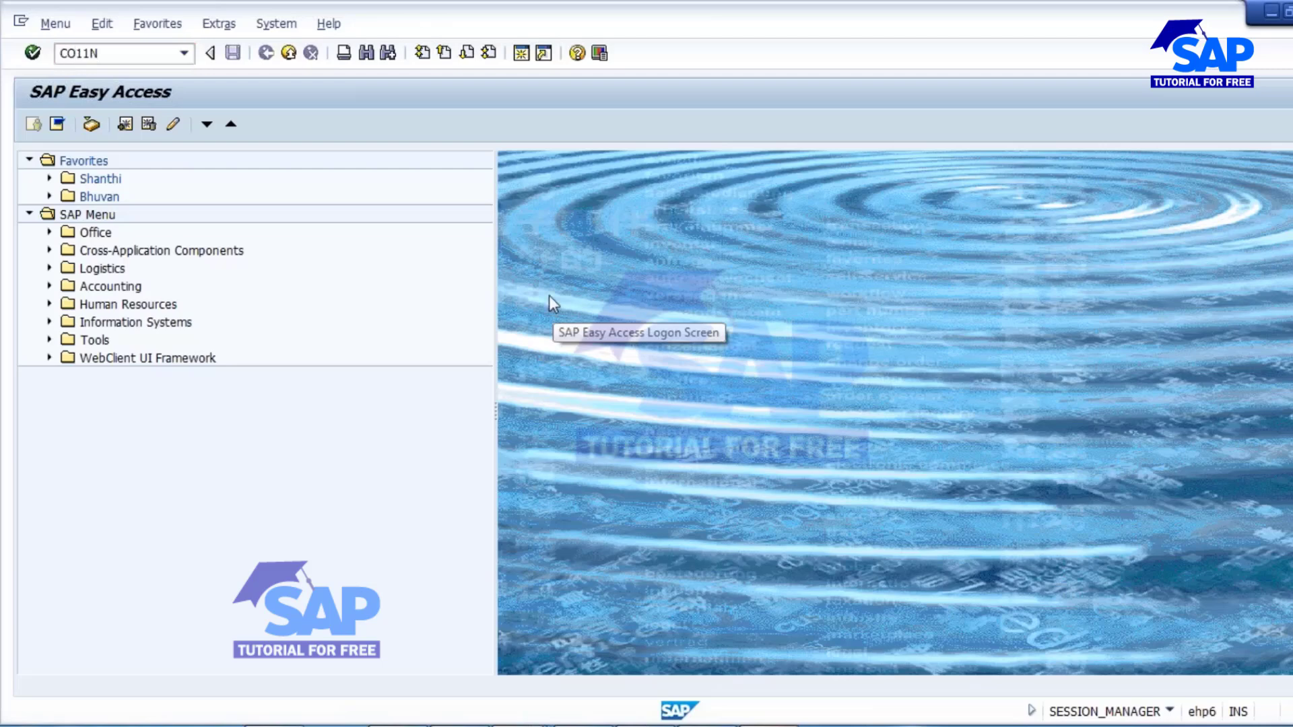
pyautogui.press('Return')
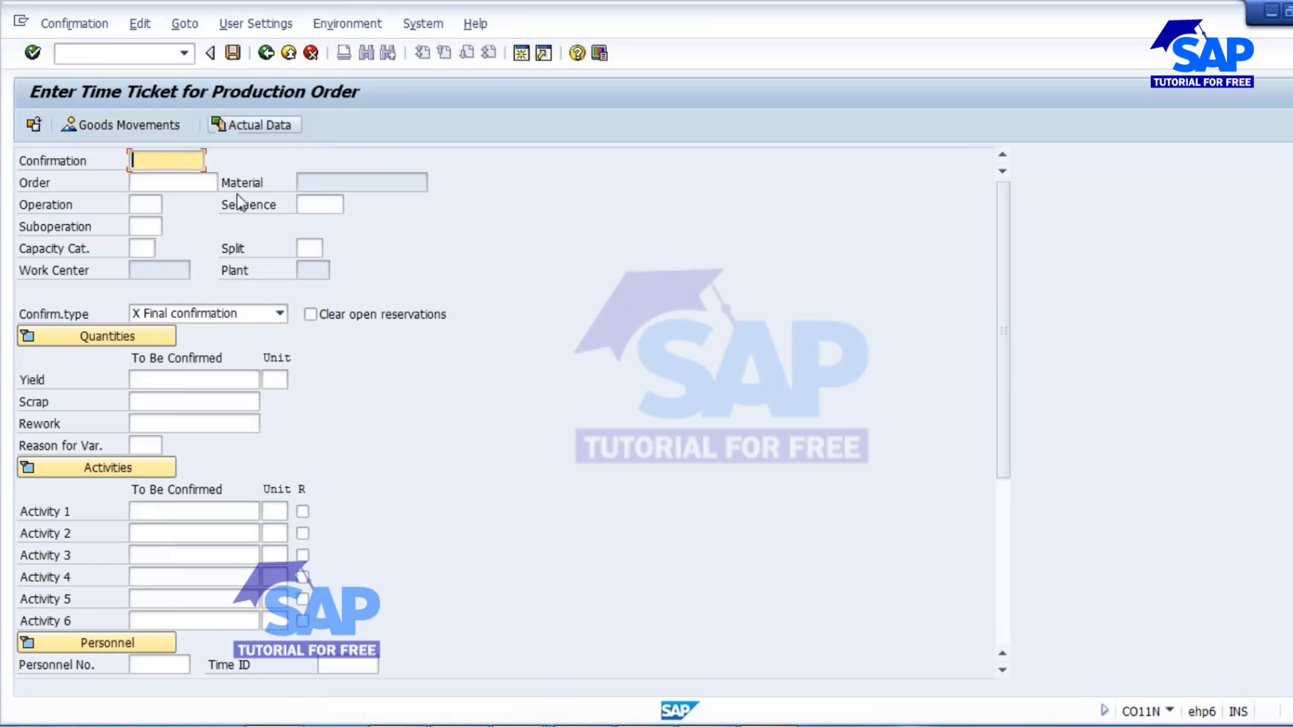
pyautogui.click(162, 182)
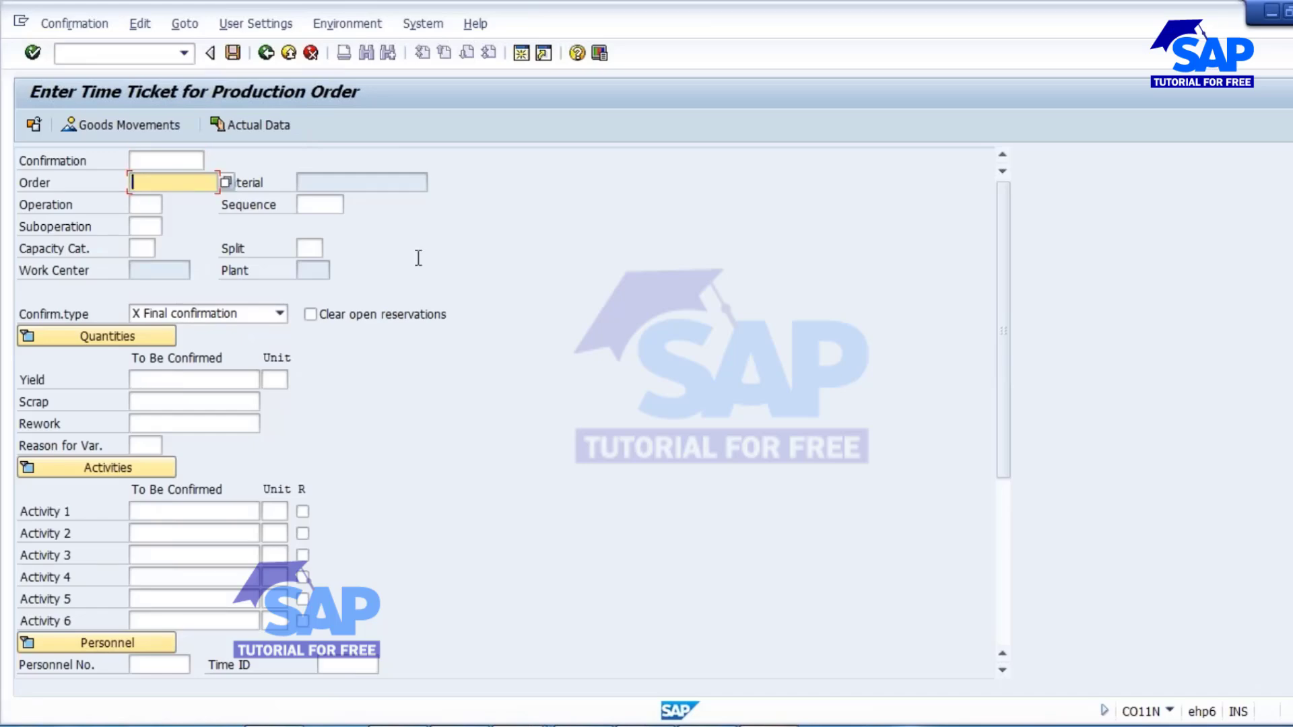
pyautogui.write('320000034')
pyautogui.press('BackSpace')
pyautogui.press('BackSpace')
pyautogui.press('BackSpace')
pyautogui.press('BackSpace')
pyautogui.press('BackSpace')
pyautogui.press('BackSpace')
# Copy the order number from the displayed production order and enter it as the order in the CO11N time ticket.
pyautogui.click(520, 726)
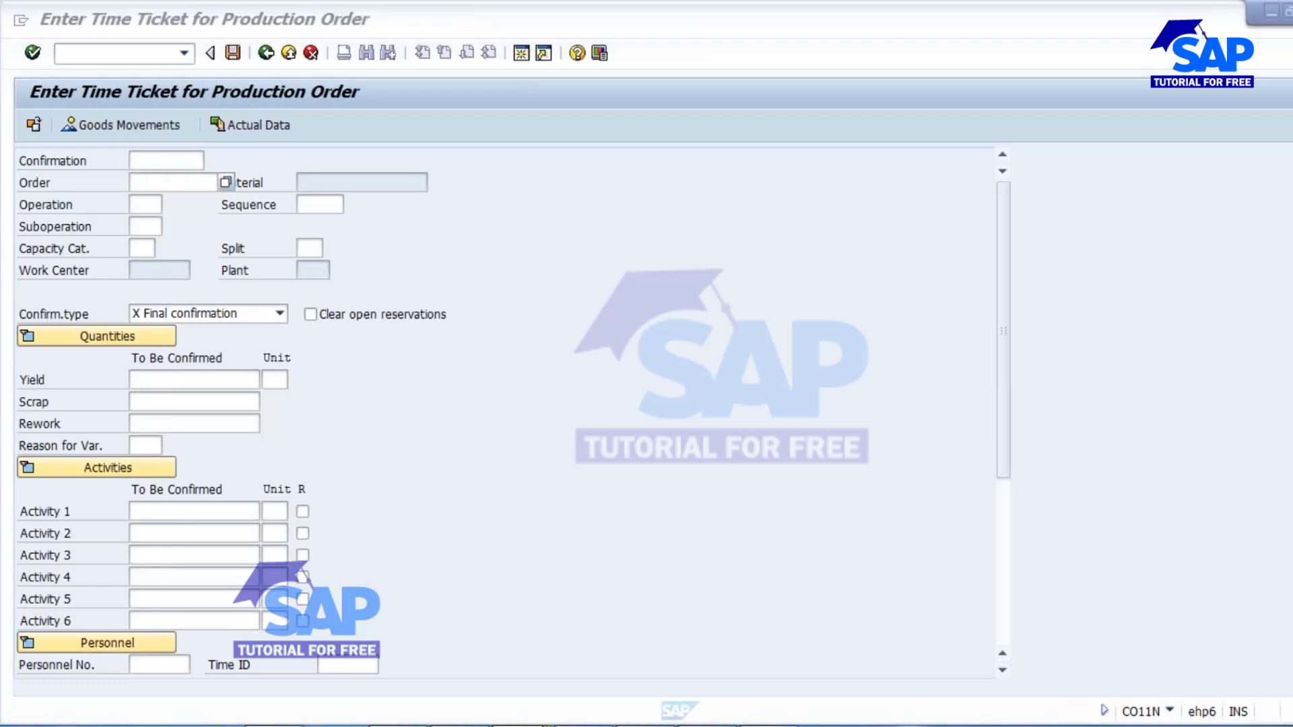
pyautogui.click(1099, 662)
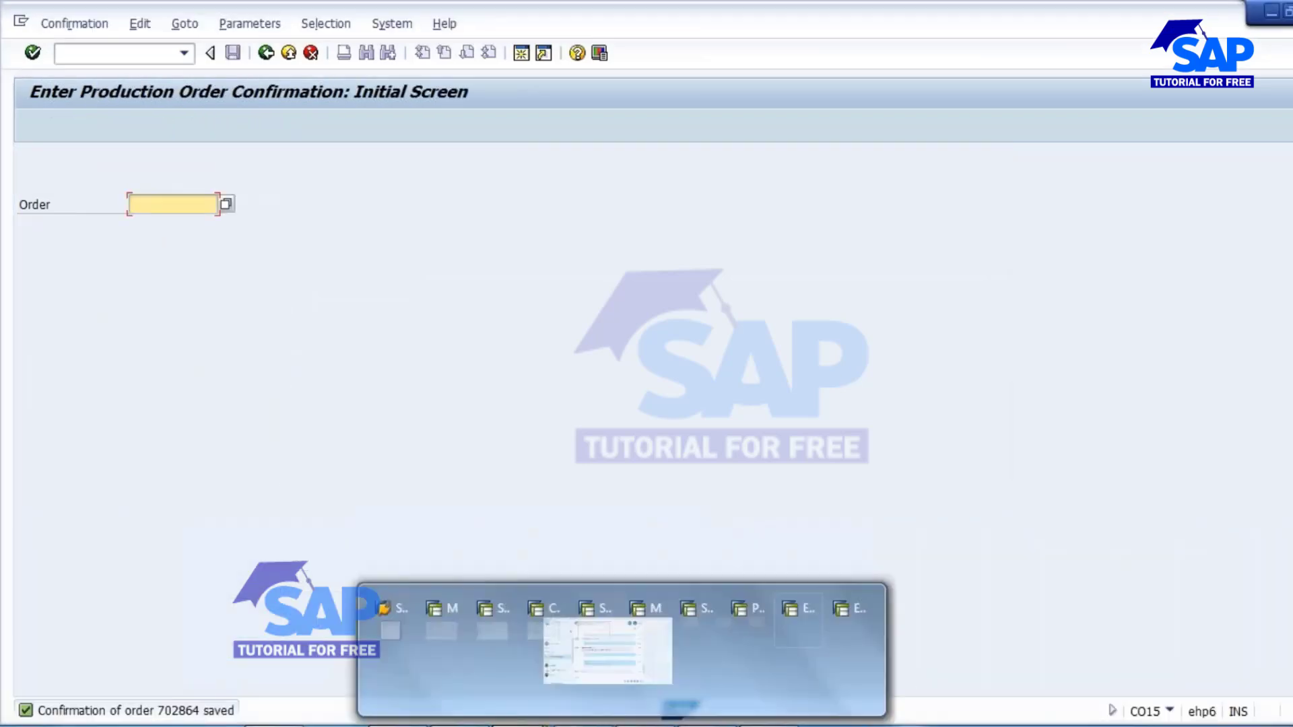
pyautogui.click(984, 664)
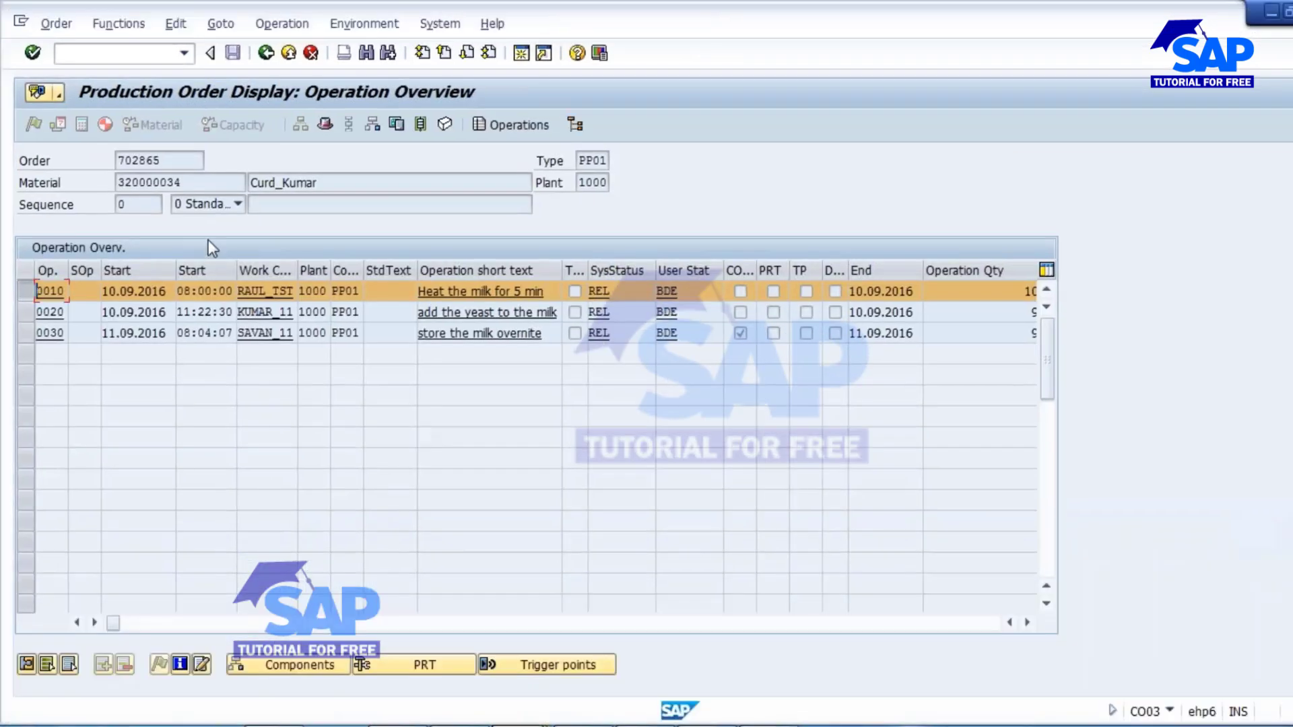
pyautogui.click(182, 182)
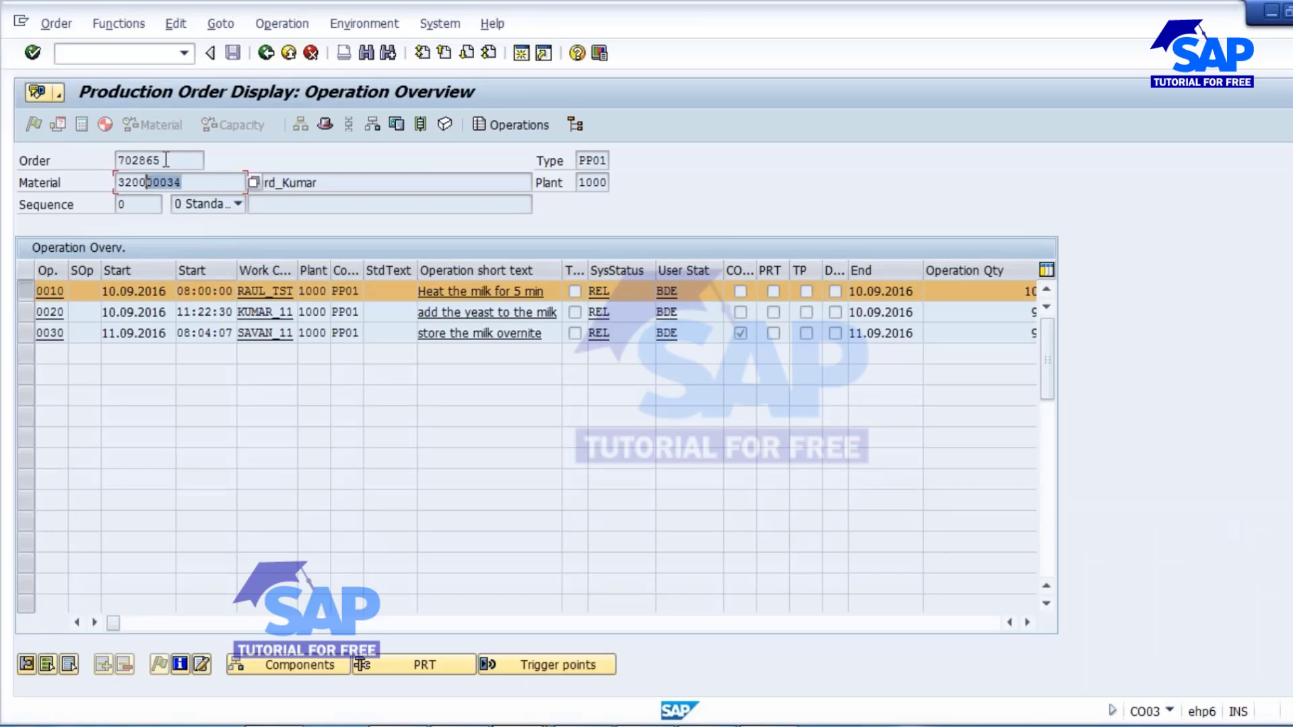
pyautogui.hotkey('shift', 'Tab')
pyautogui.hotkey('ctrl', 'c')
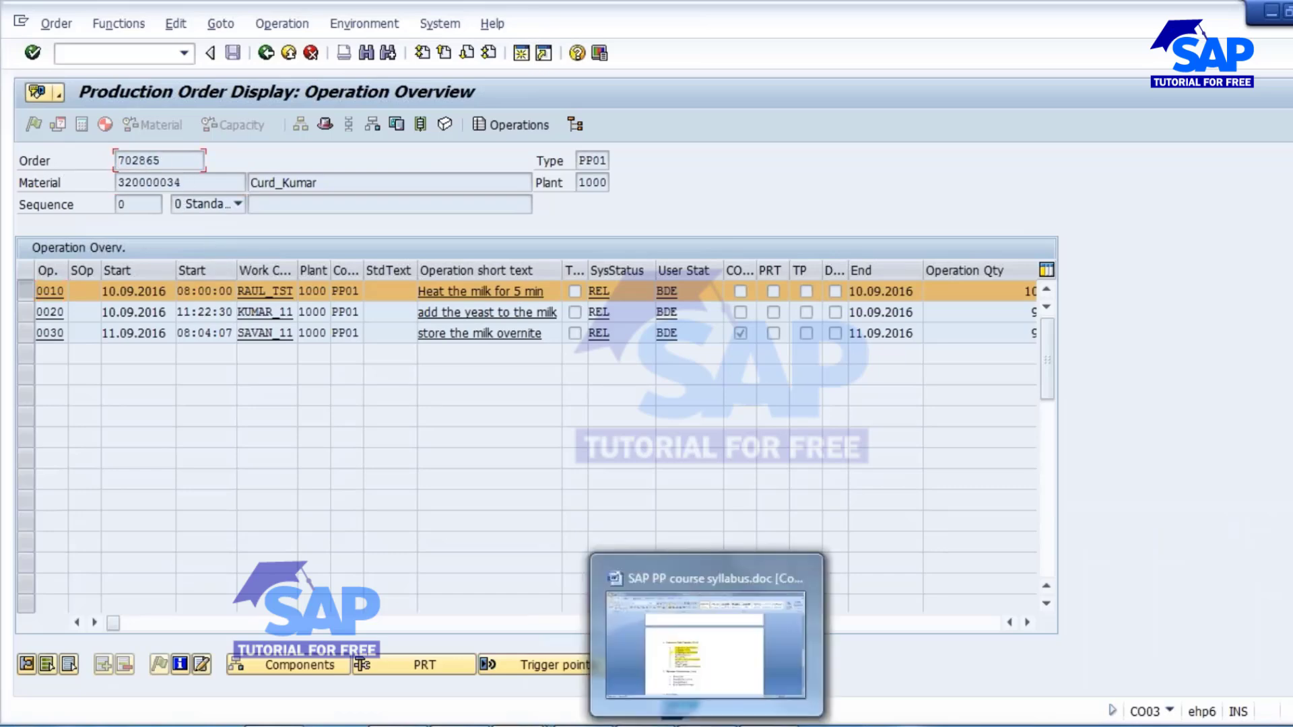
pyautogui.click(522, 725)
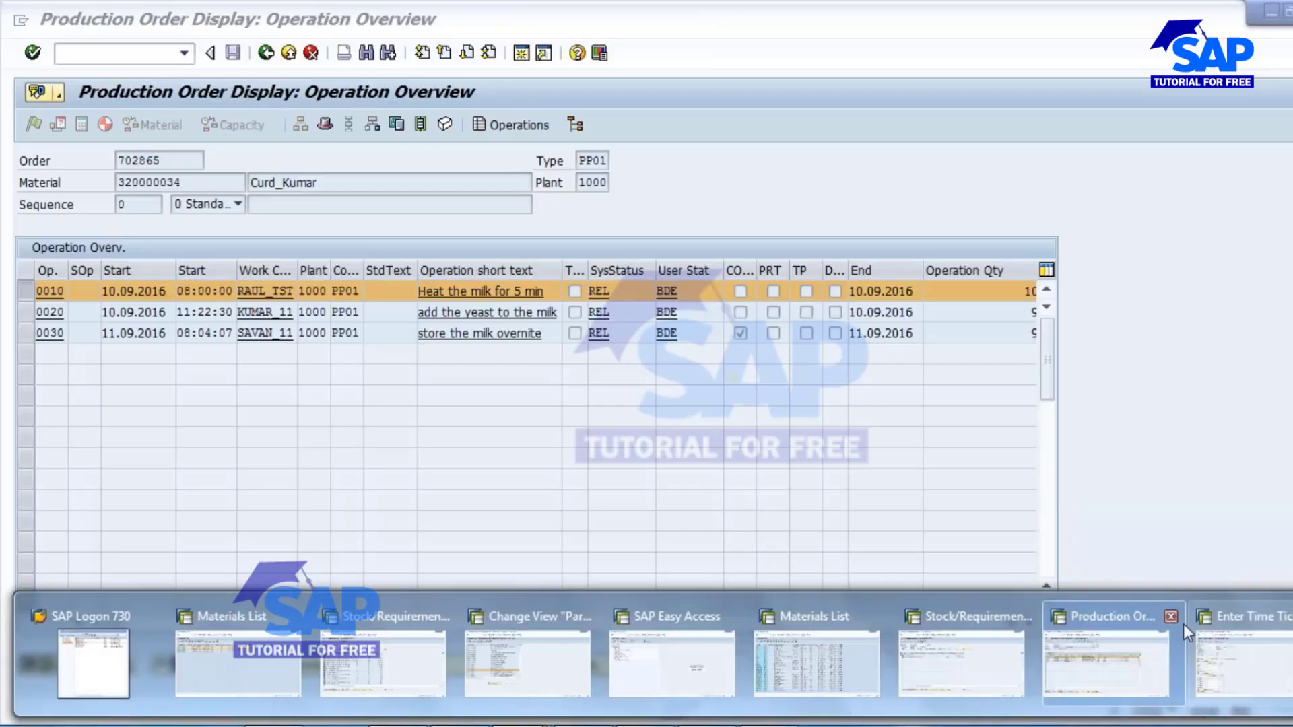
pyautogui.click(1238, 650)
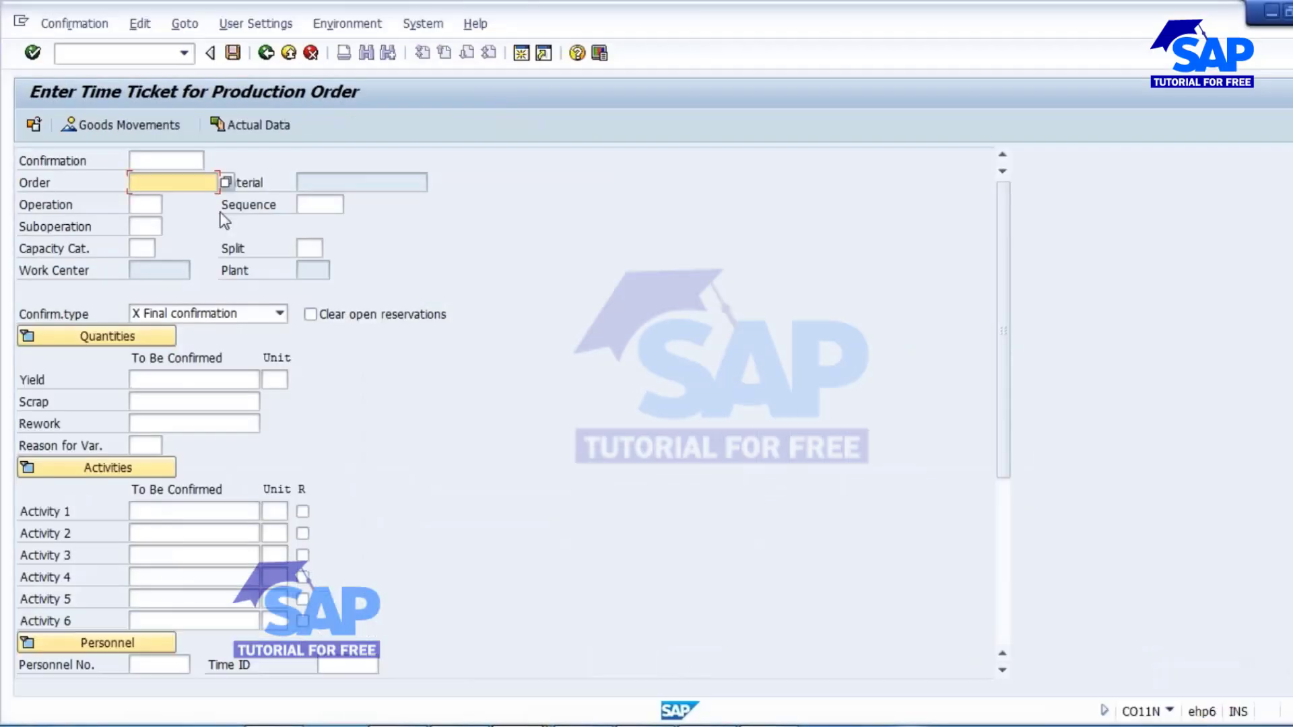
pyautogui.hotkey('ctrl', 'v')
# Choose operation 0010, Heat the milk for 5 min, from the order's list of operations for the time ticket.
pyautogui.click(152, 204)
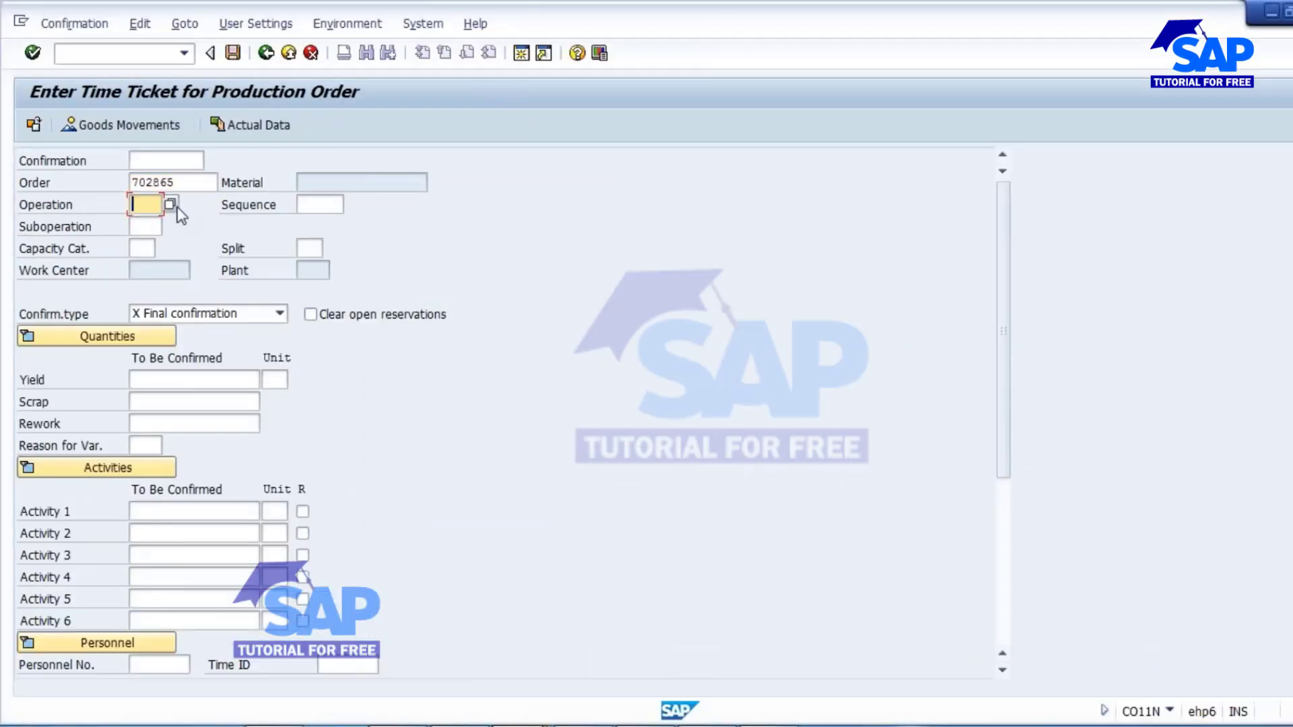
pyautogui.click(171, 204)
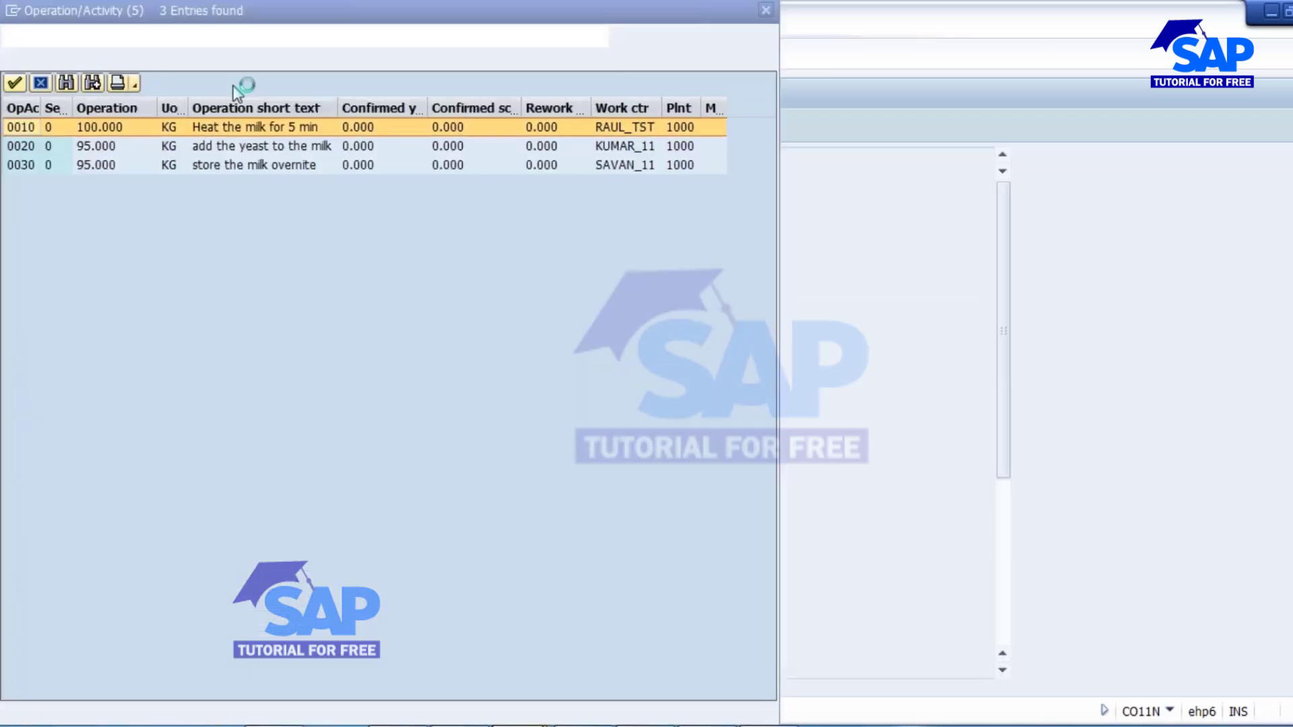
pyautogui.moveTo(233, 27); pyautogui.dragTo(440, 110)
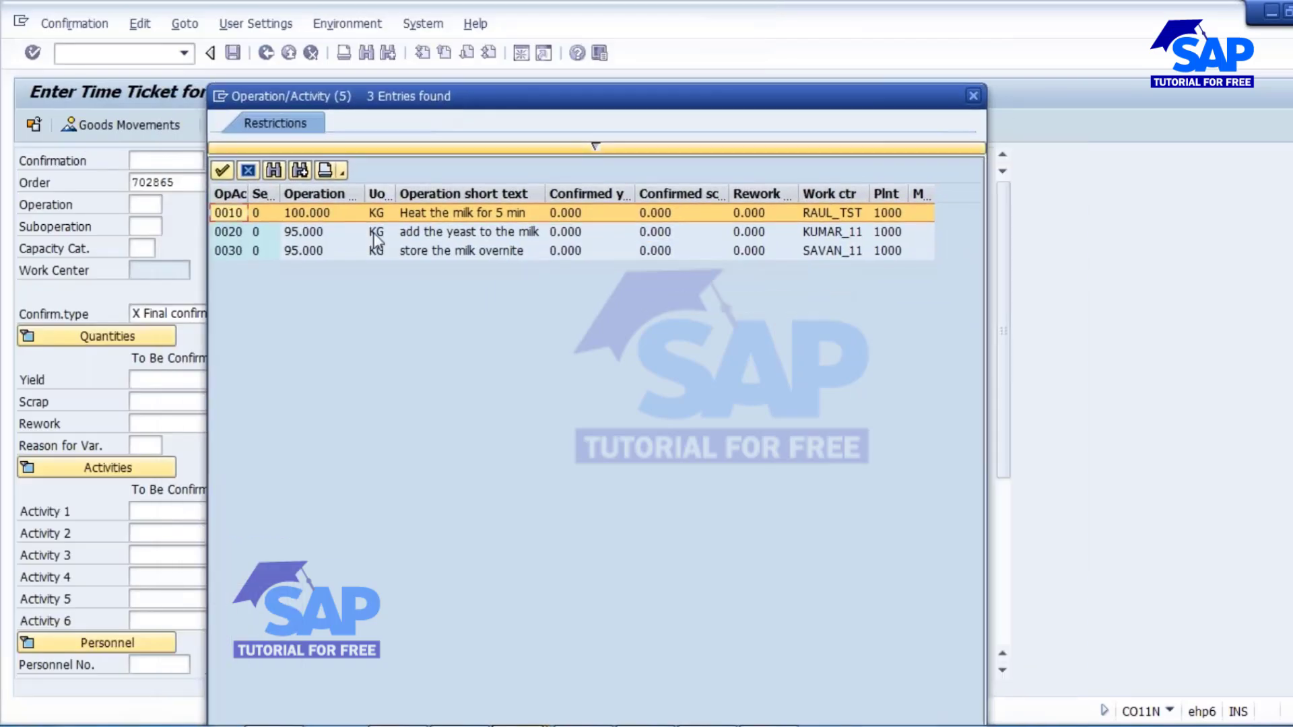
pyautogui.click(450, 233)
pyautogui.click(452, 250)
pyautogui.click(454, 213)
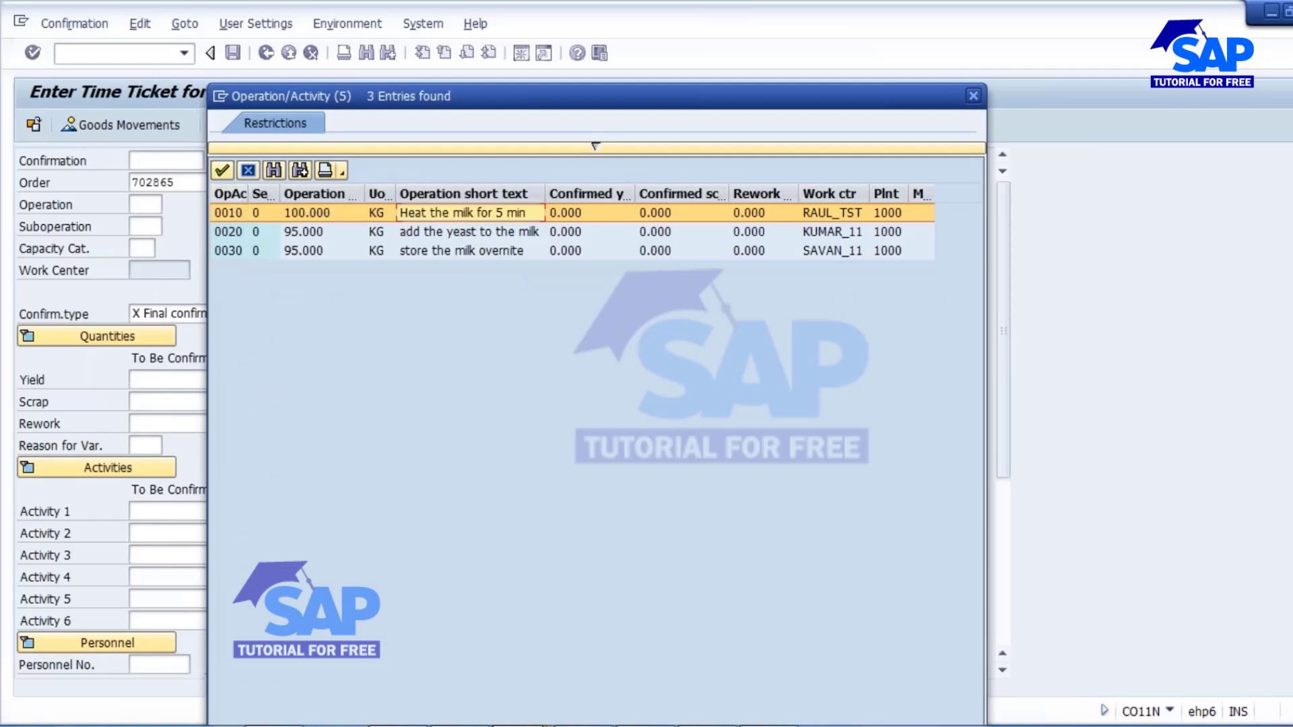
pyautogui.doubleClick(479, 211)
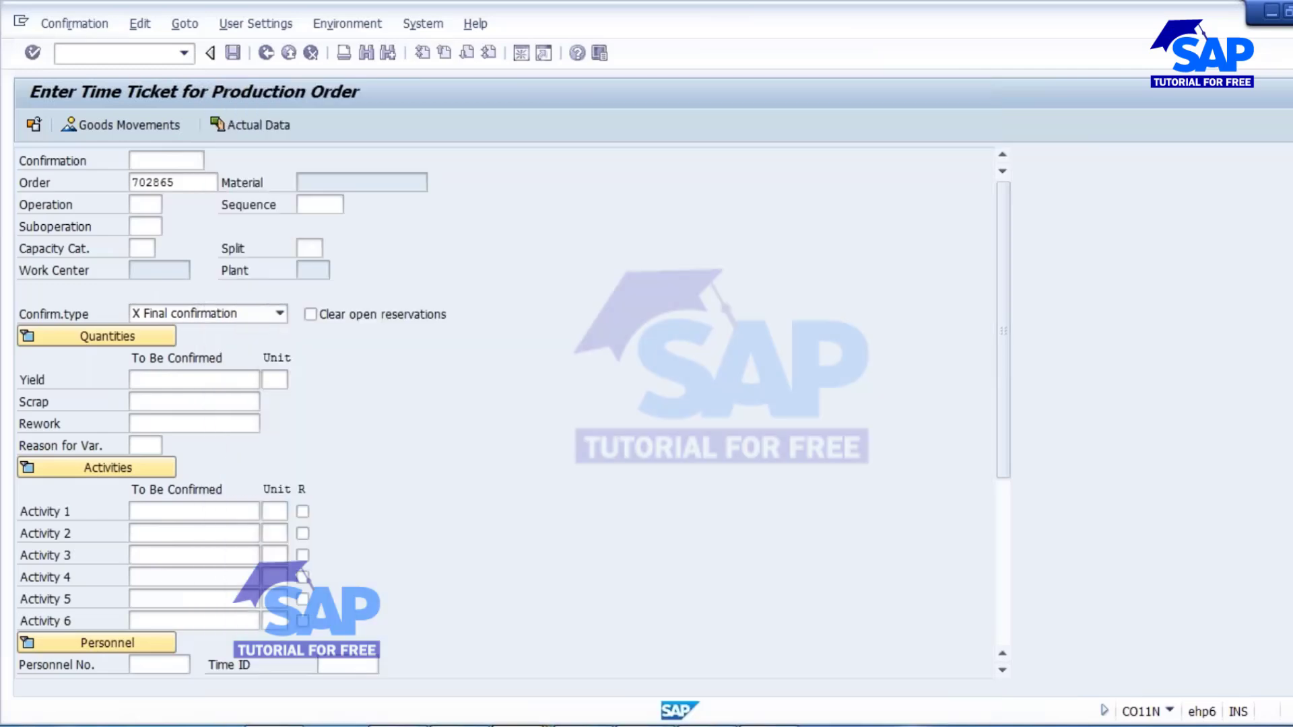
# Load the actual data for operation 0010, and set the yield to 99 KG and the scrap to 1.
pyautogui.click(259, 123)
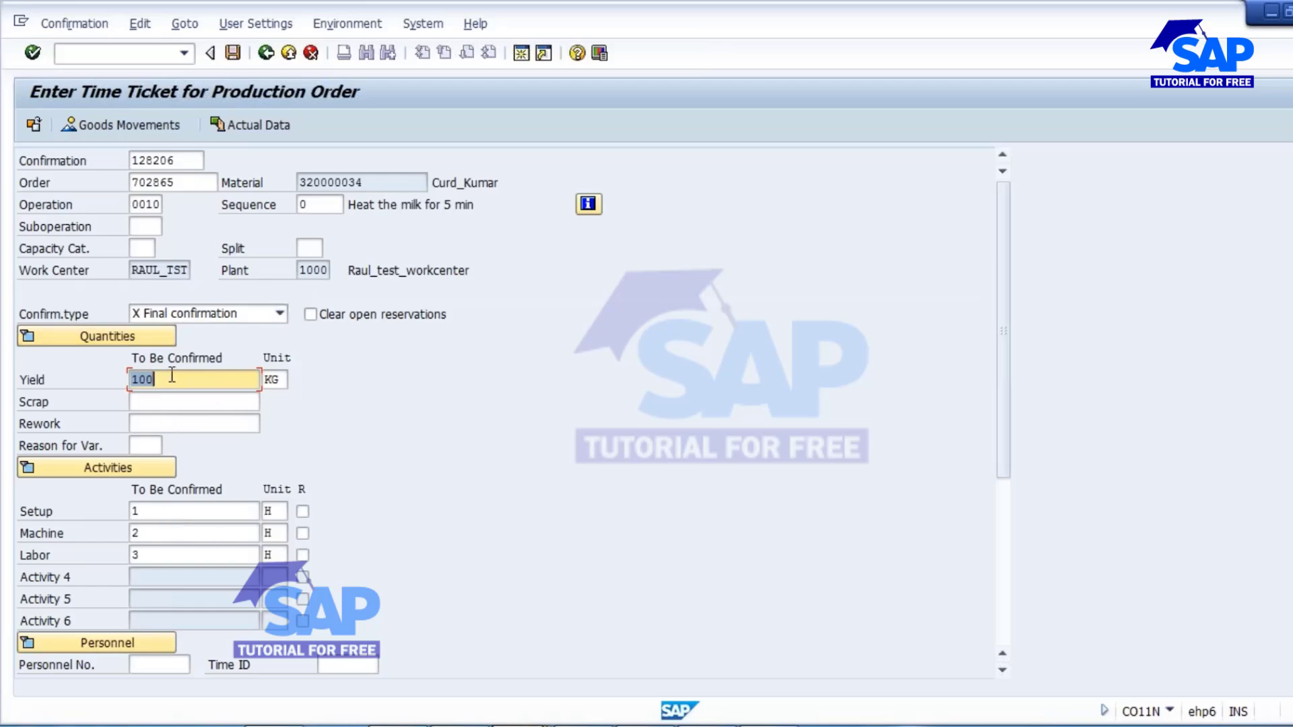
pyautogui.write('99')
pyautogui.press('Tab')
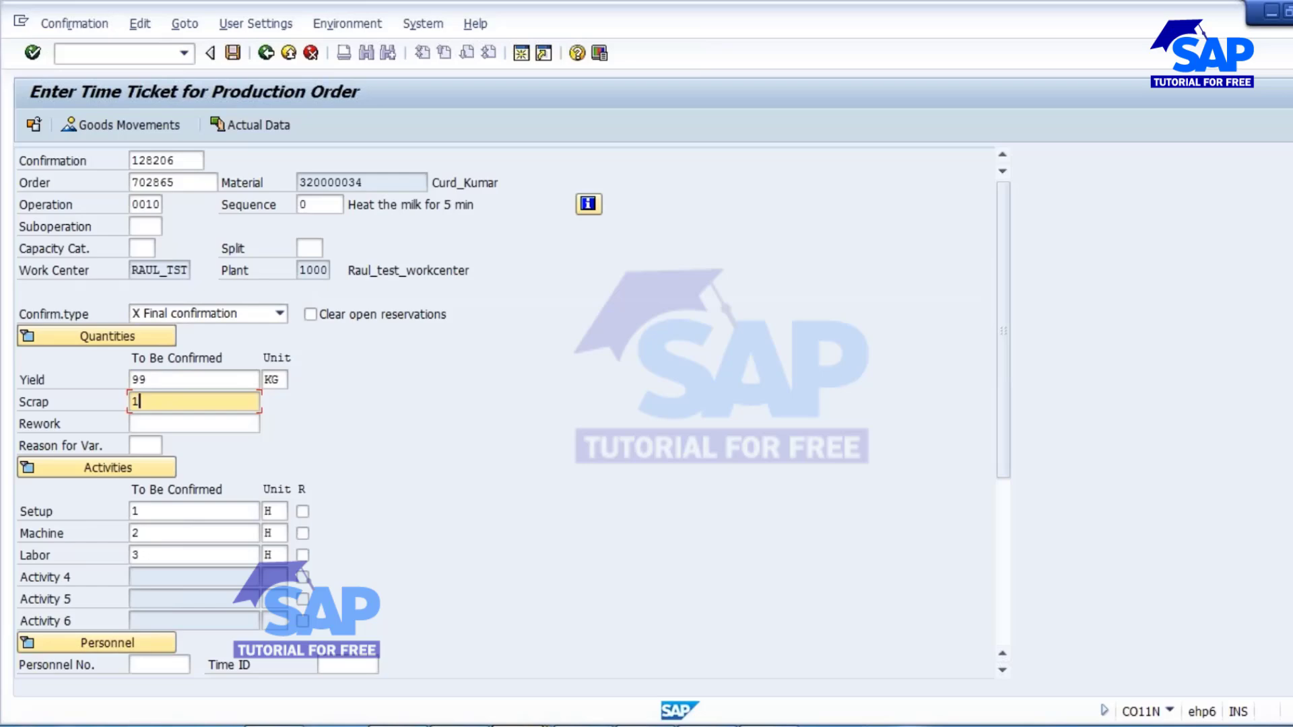
# Set the machine activity to 2.5 H and labor to 6 H, with Final confirmation as the confirmation type.
pyautogui.click(152, 514)
pyautogui.click(155, 536)
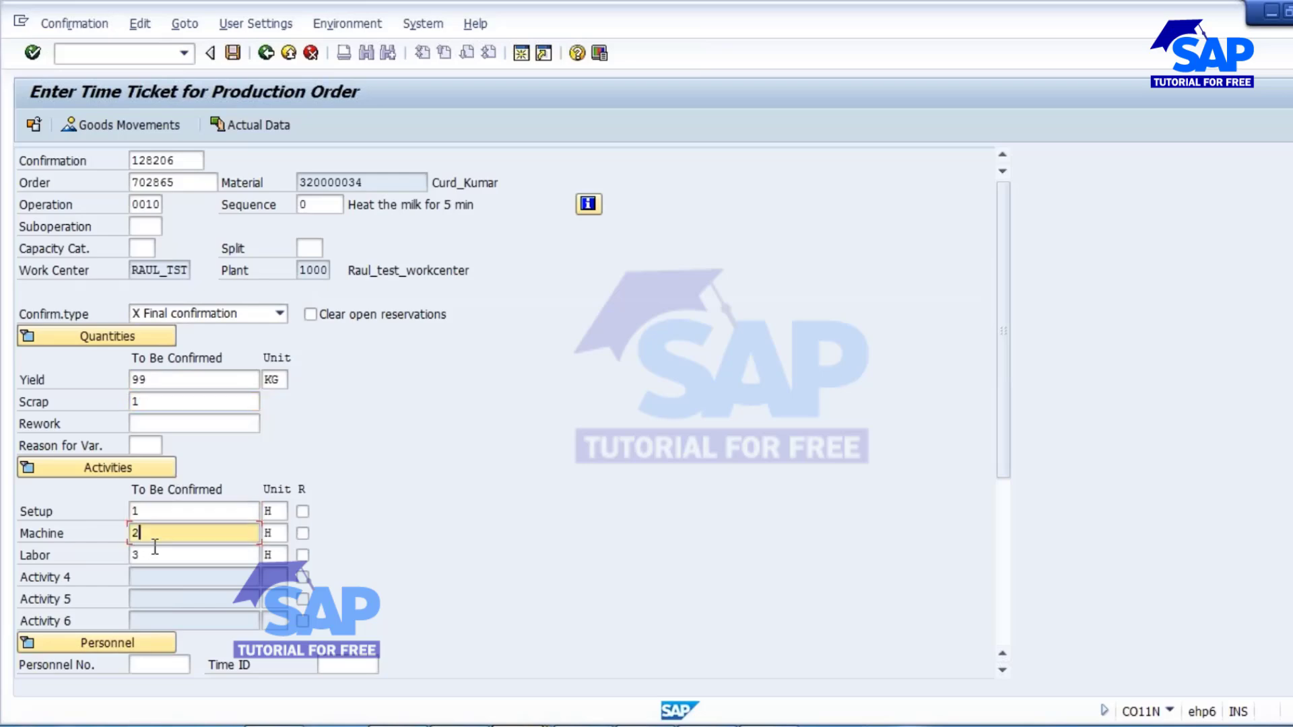
pyautogui.click(155, 549)
pyautogui.click(154, 512)
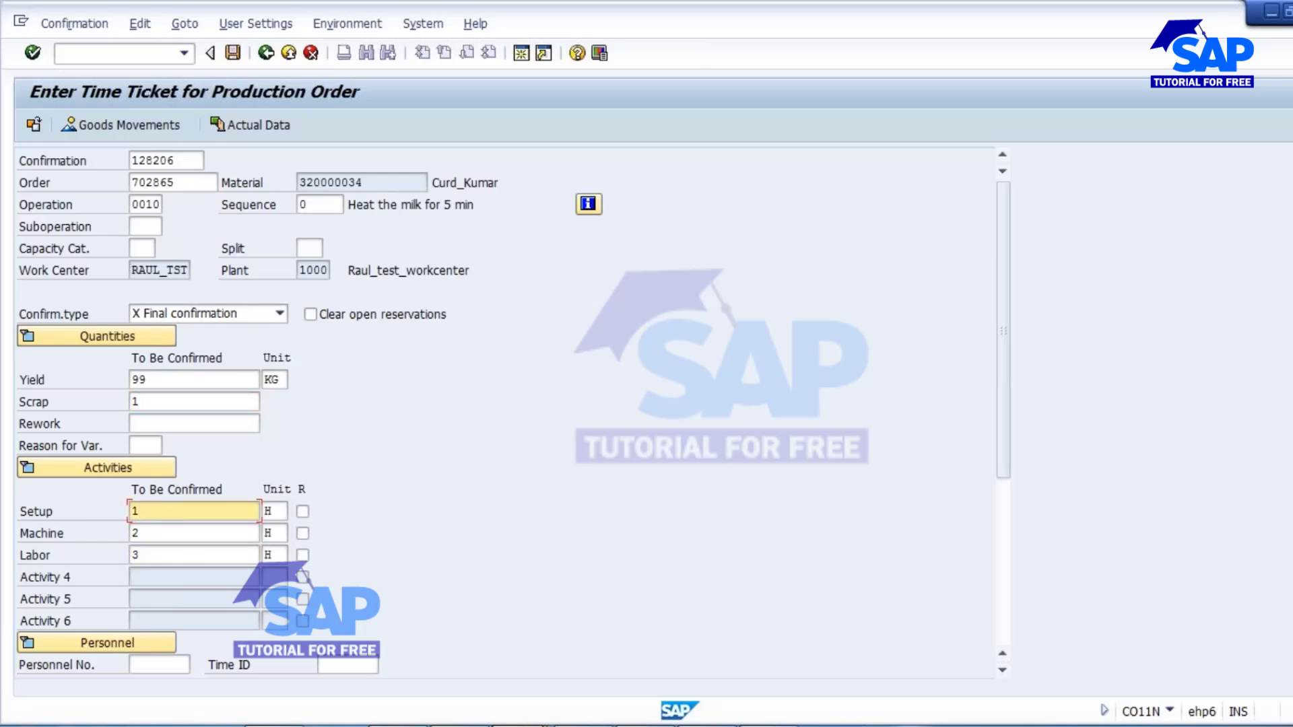
pyautogui.press('Down')
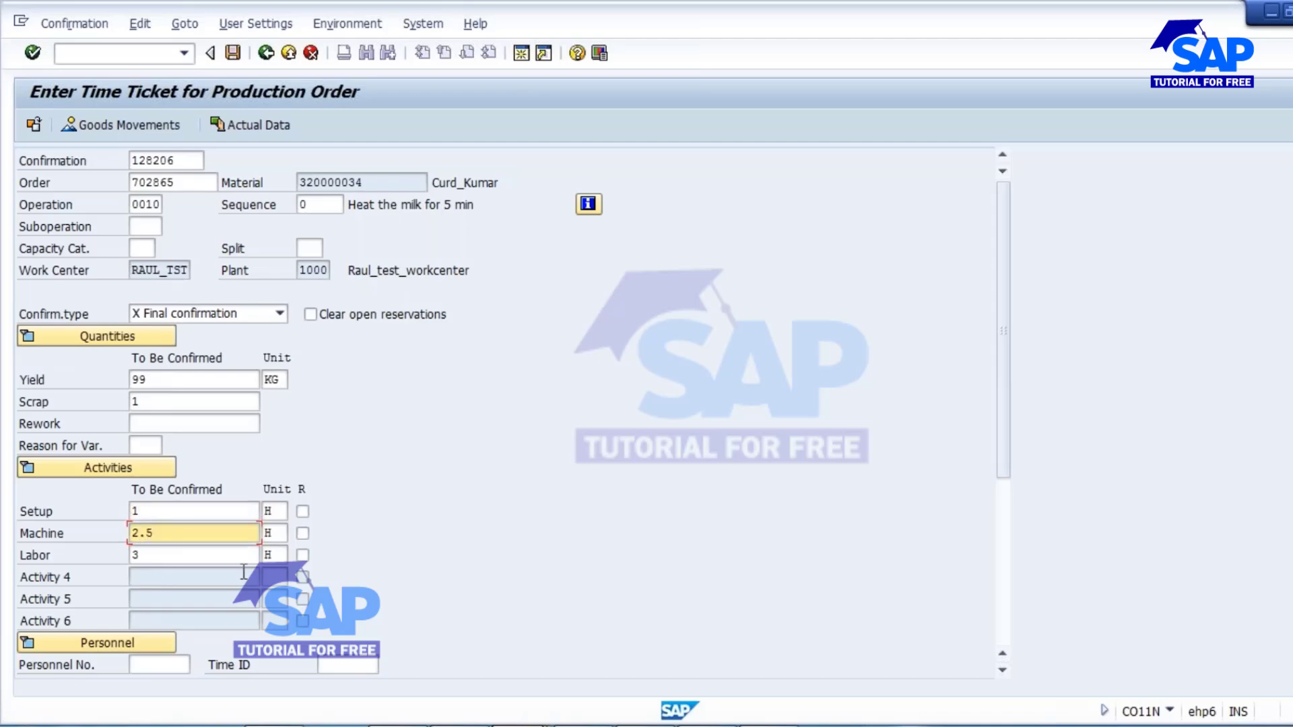
pyautogui.click(177, 556)
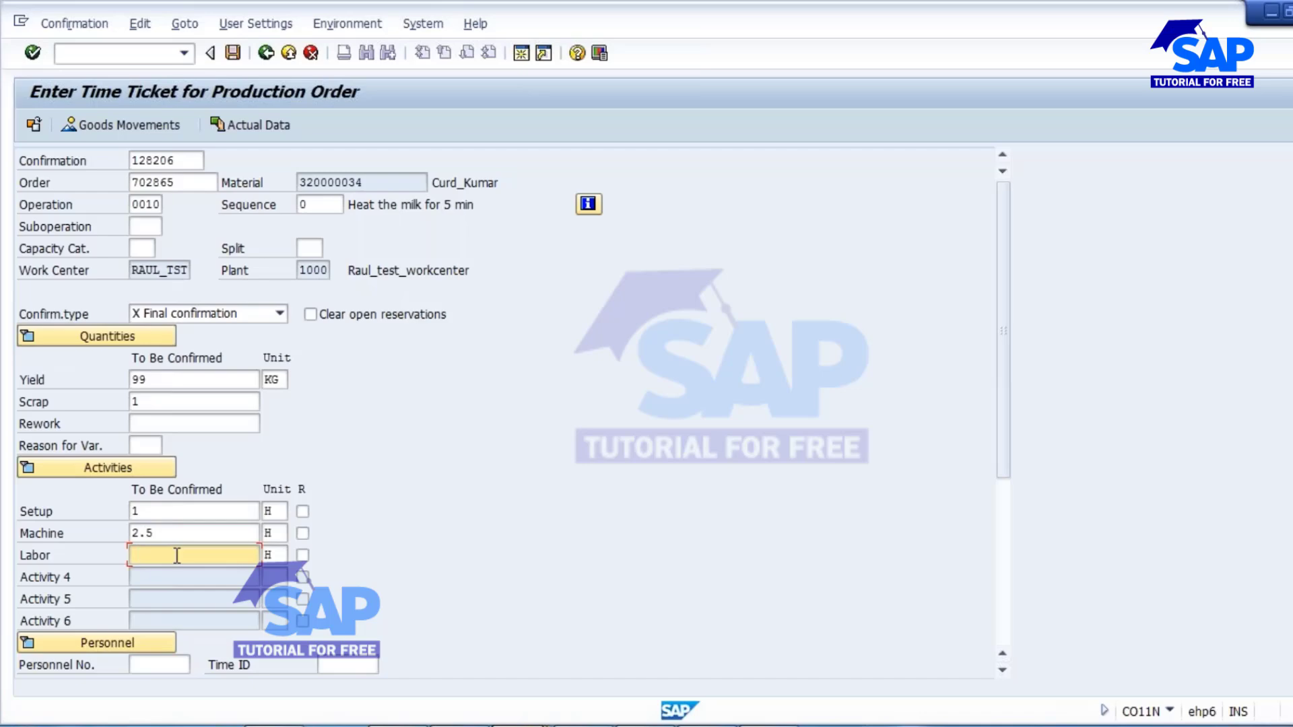
pyautogui.write('6')
pyautogui.press('Return')
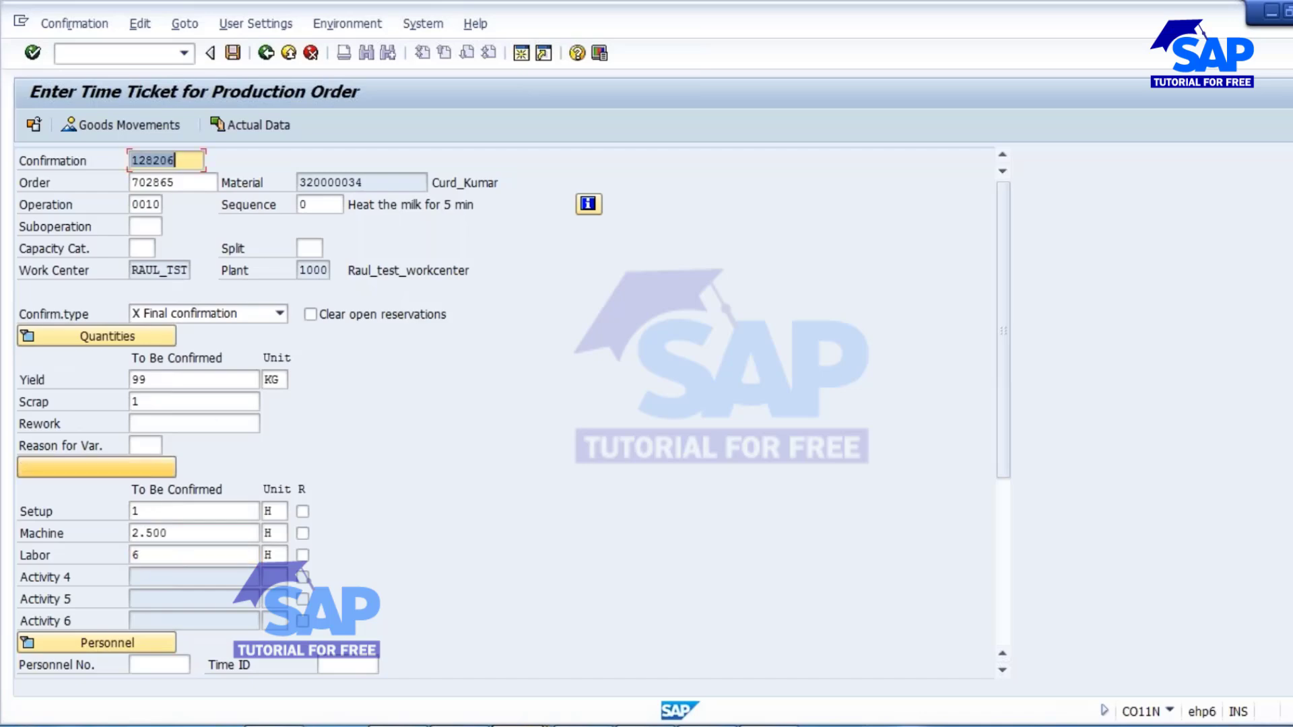
pyautogui.click(278, 315)
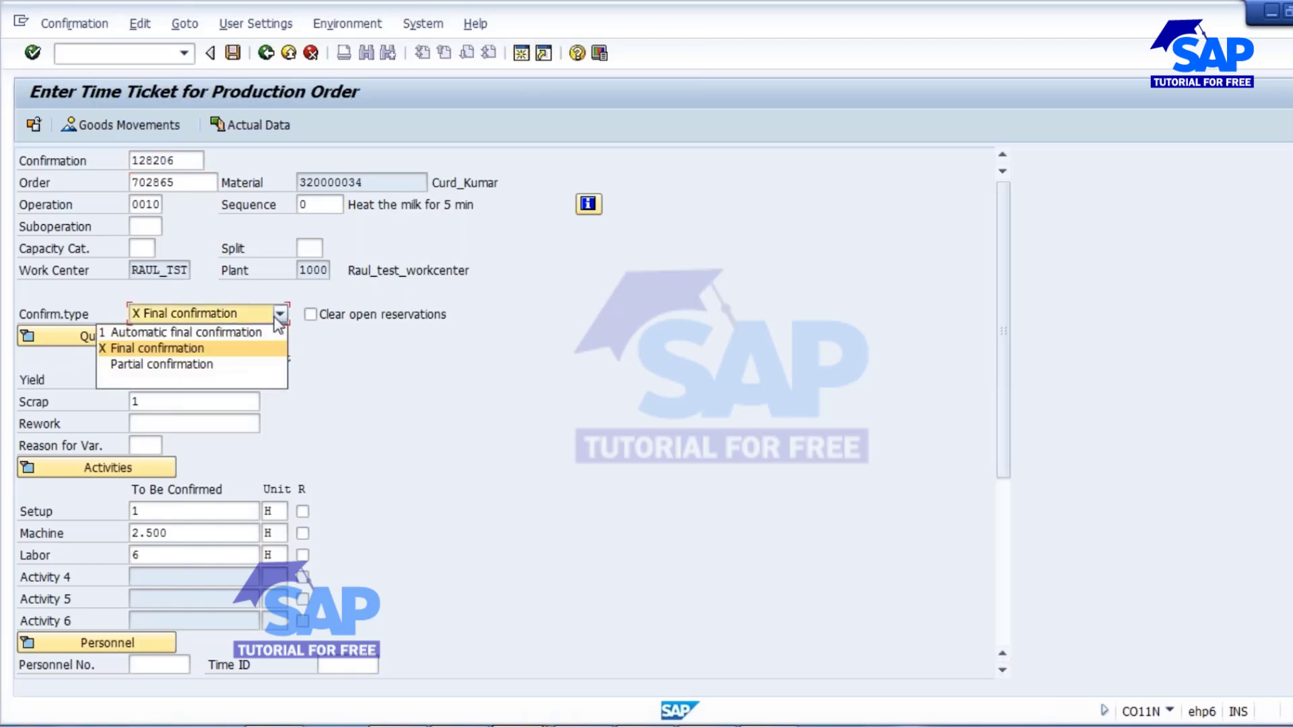
pyautogui.click(172, 347)
# Check the start and finish execution dates and times, and save the time ticket for operation 0010.
pyautogui.moveTo(1002, 398); pyautogui.dragTo(997, 580)
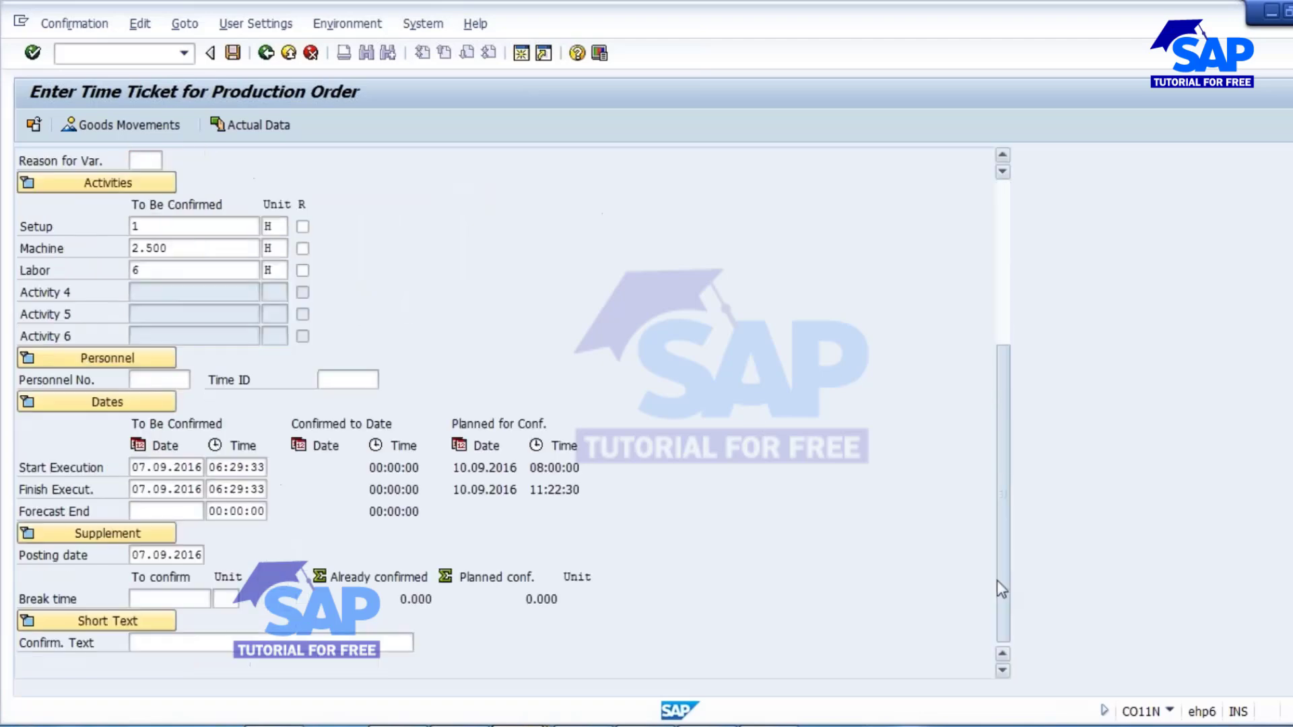
pyautogui.click(177, 466)
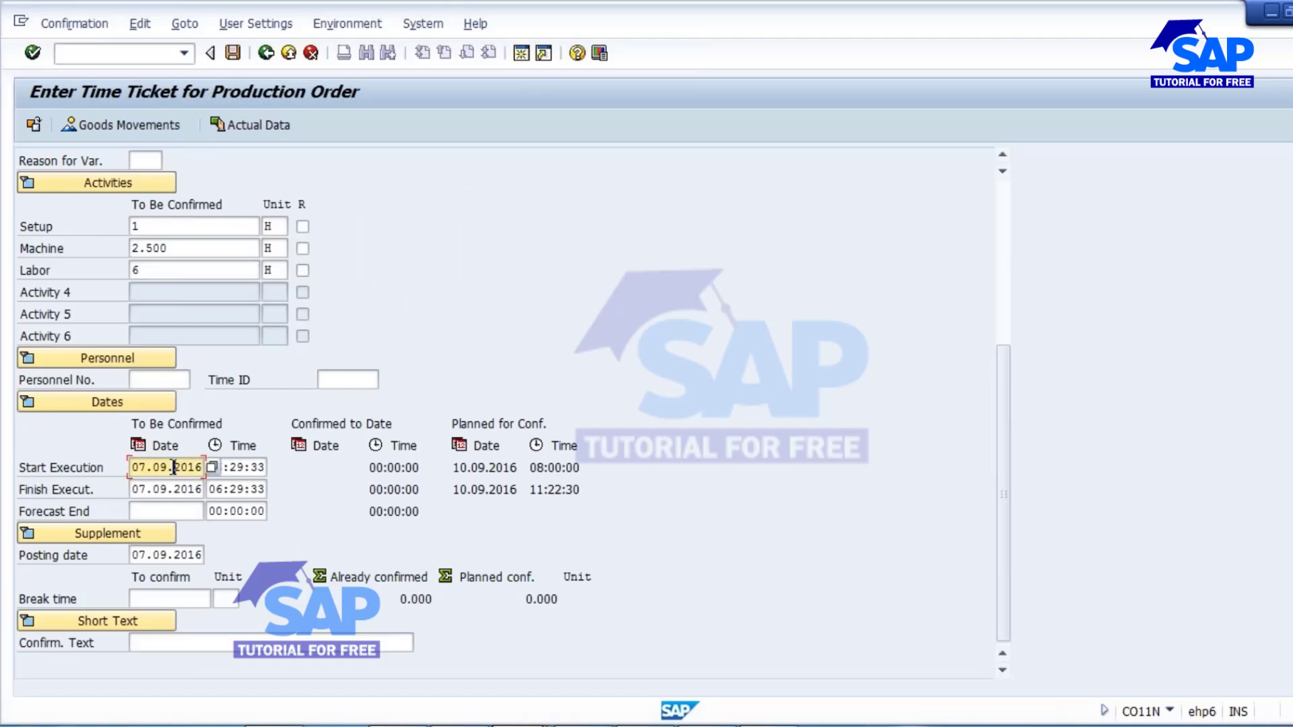
pyautogui.press('Tab')
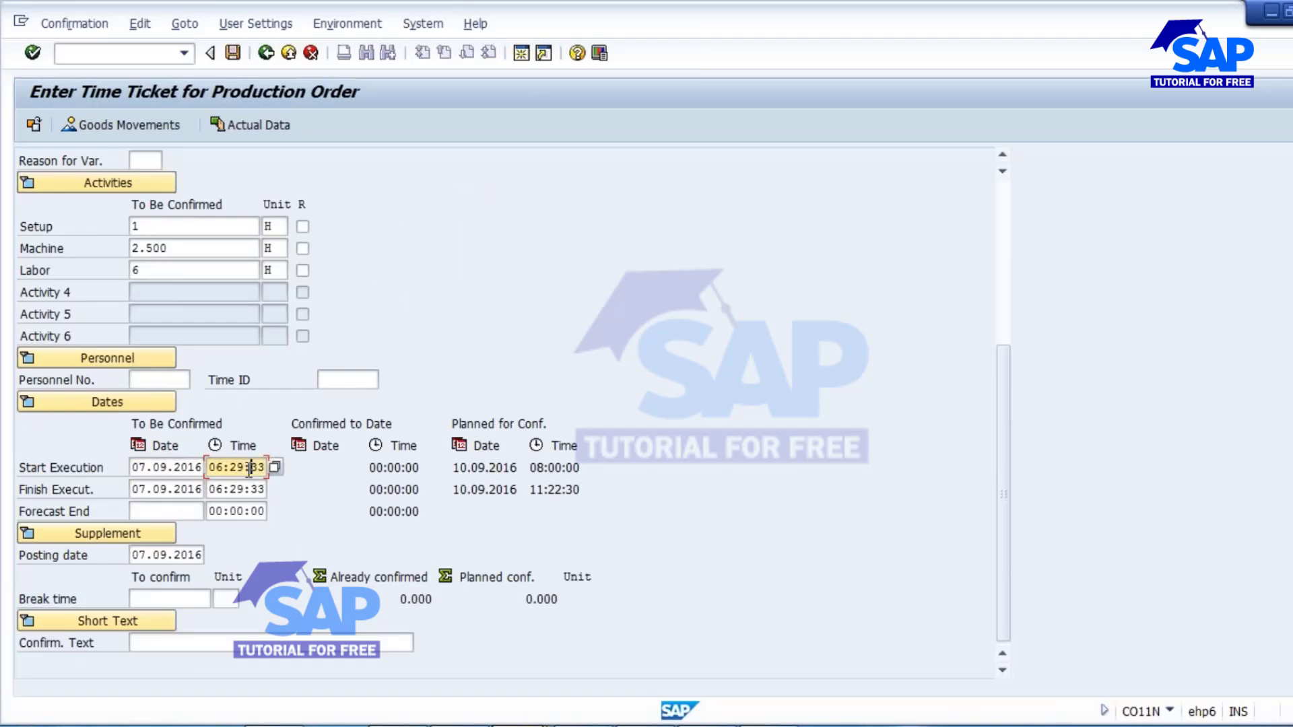
pyautogui.click(163, 488)
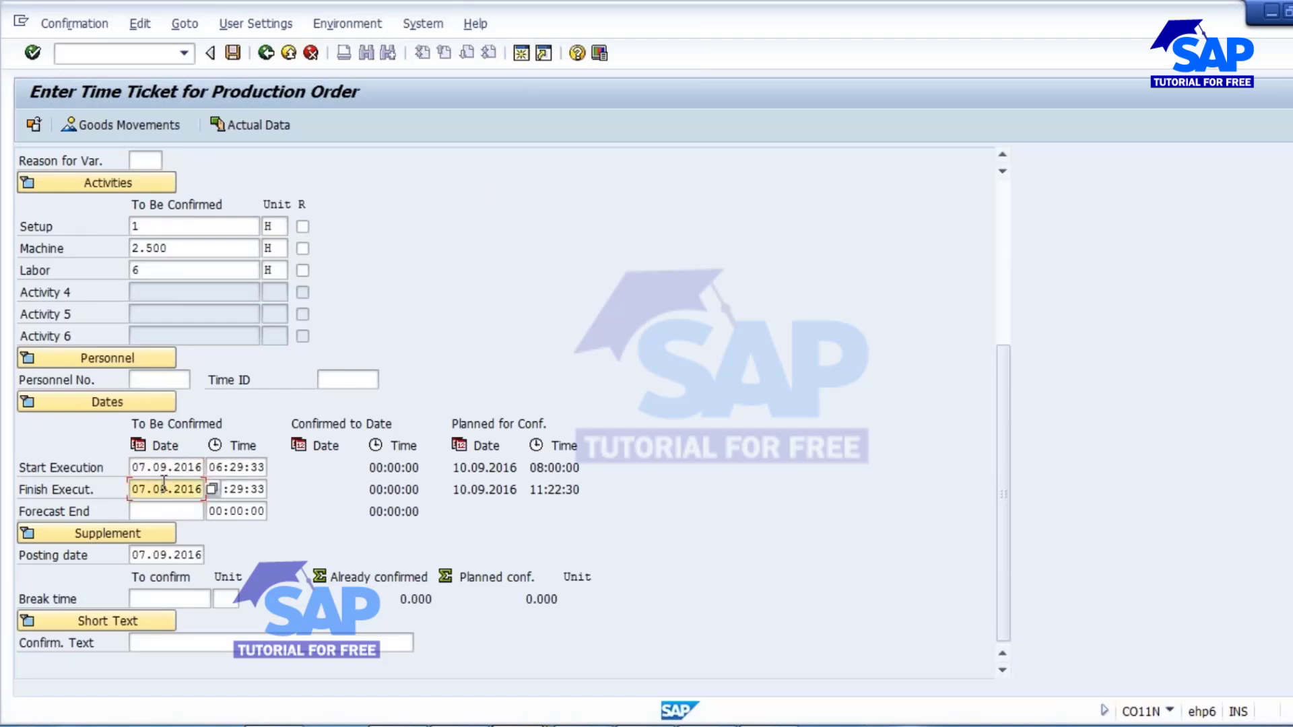
pyautogui.click(251, 489)
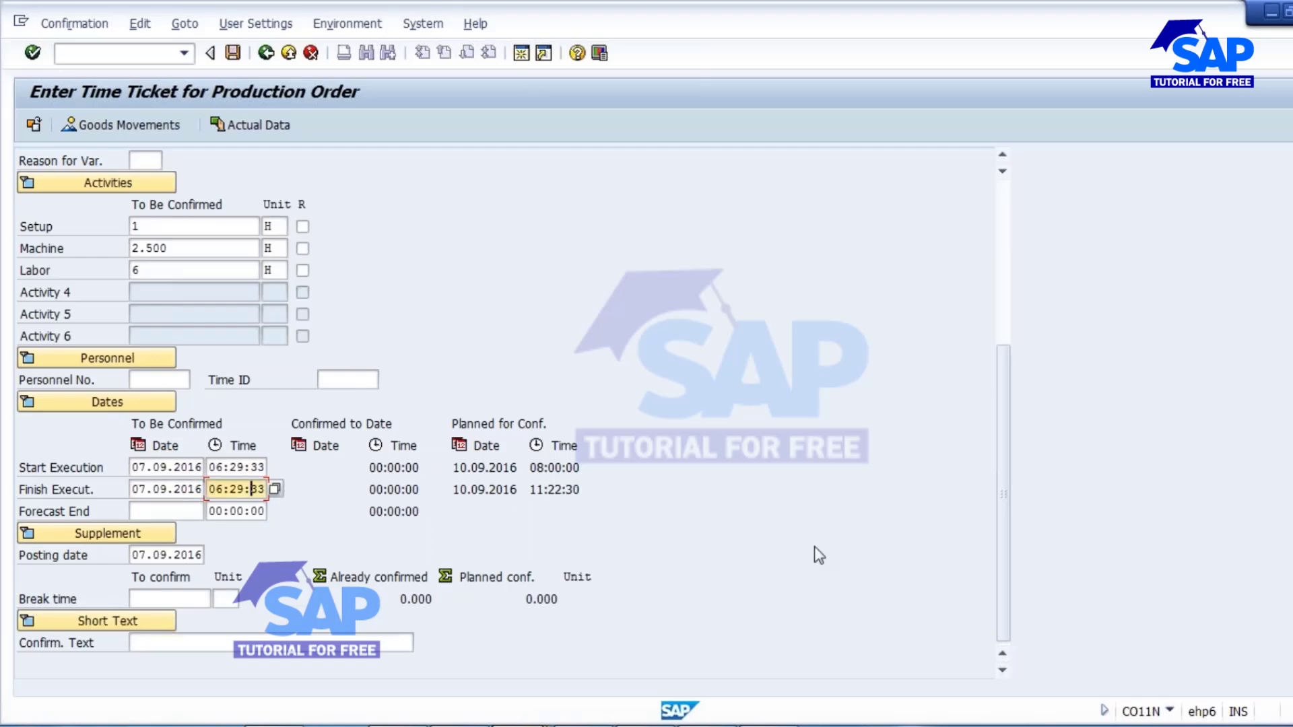
pyautogui.scroll(5, 815, 547)
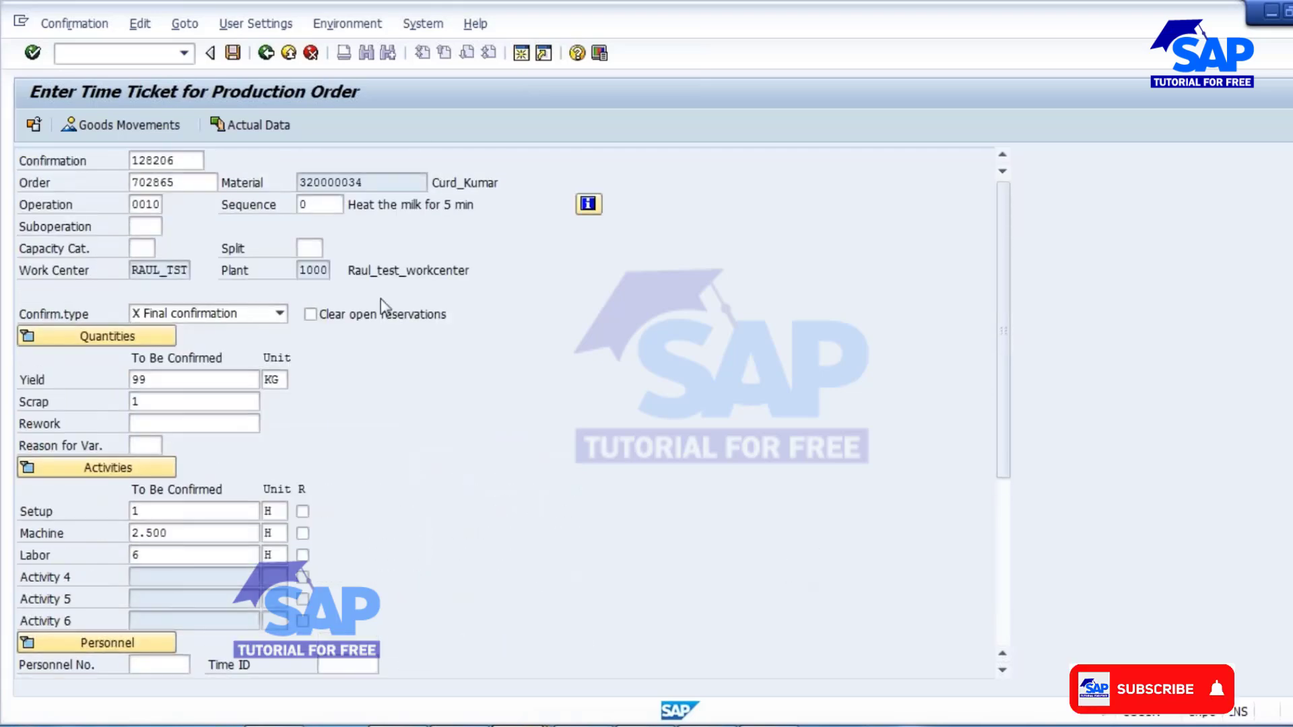
pyautogui.click(233, 54)
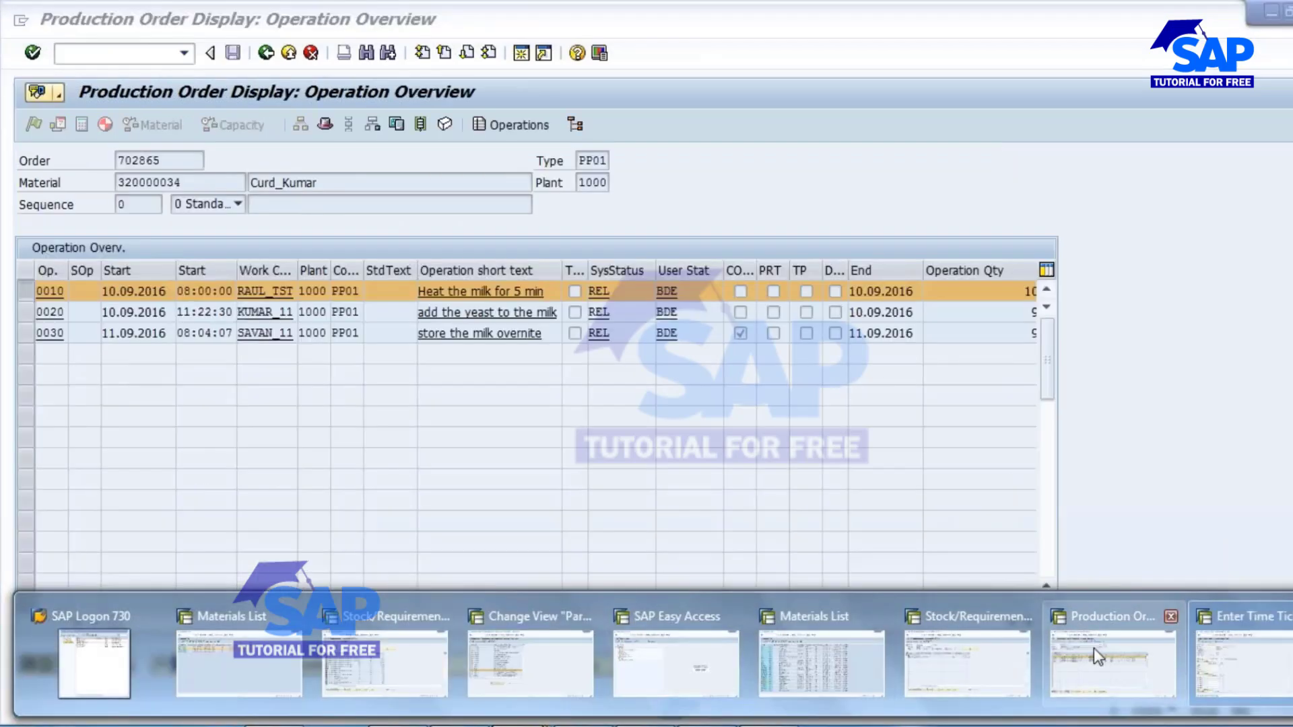
# Reload the production order in CO03 and check the system status in its header.
pyautogui.click(1094, 648)
pyautogui.press('F3')
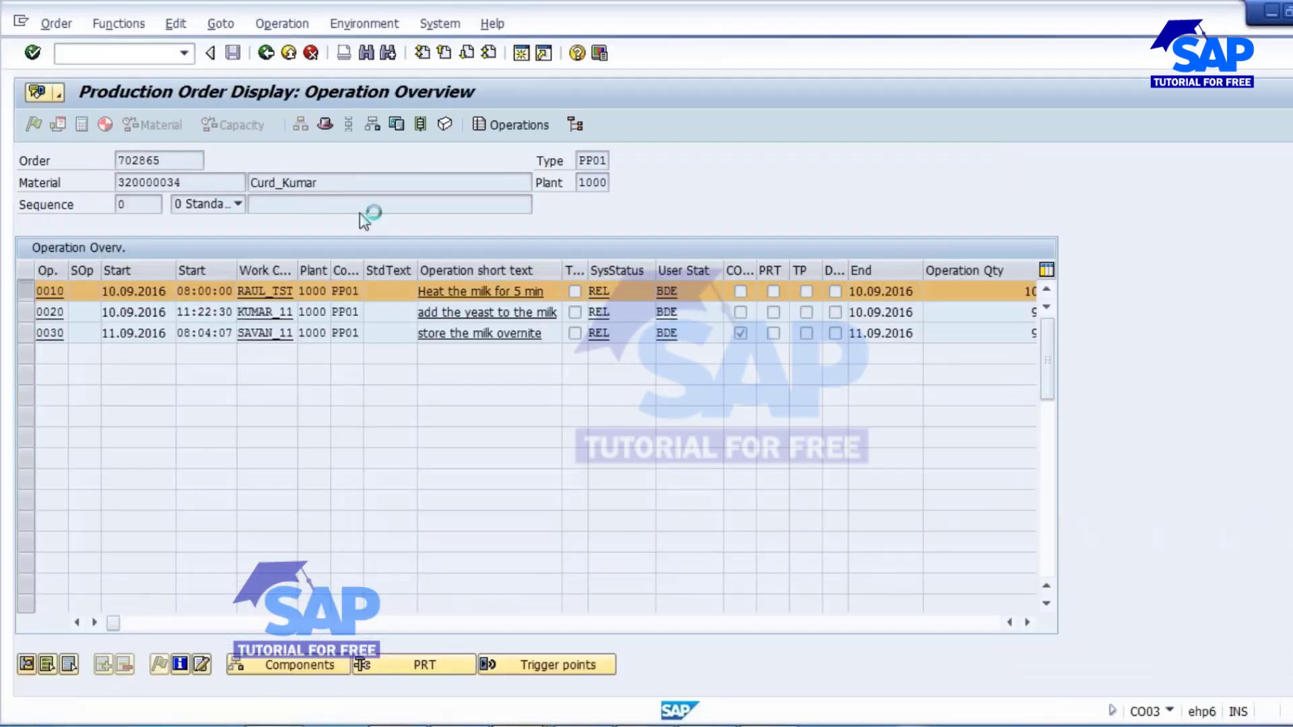
pyautogui.click(266, 52)
pyautogui.press('Return')
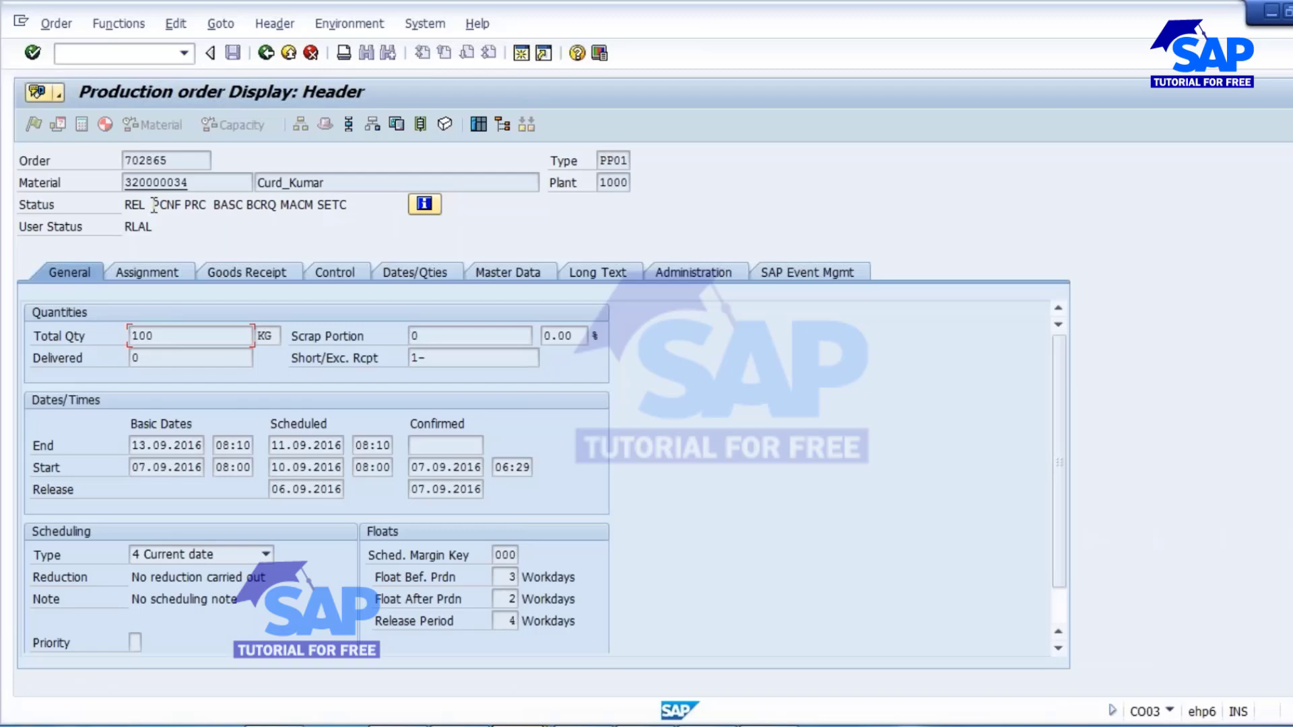
pyautogui.moveTo(153, 205); pyautogui.dragTo(176, 205)
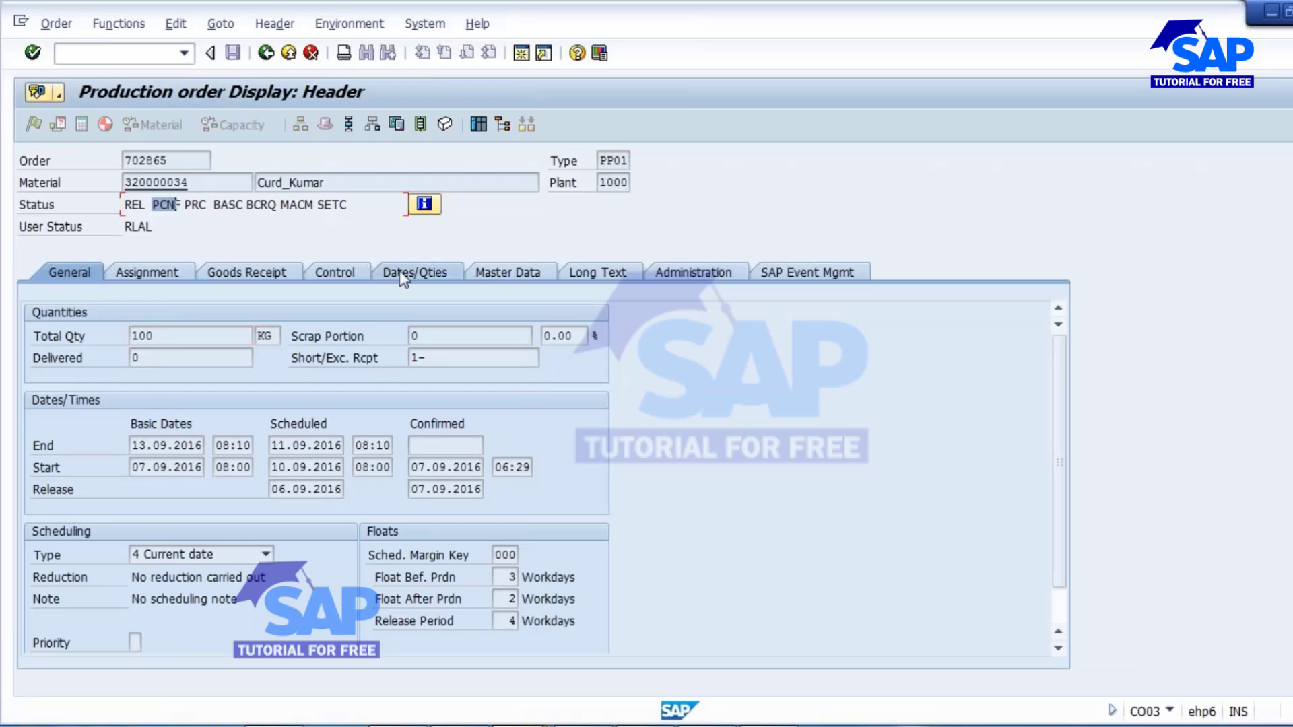
pyautogui.press('Tab')
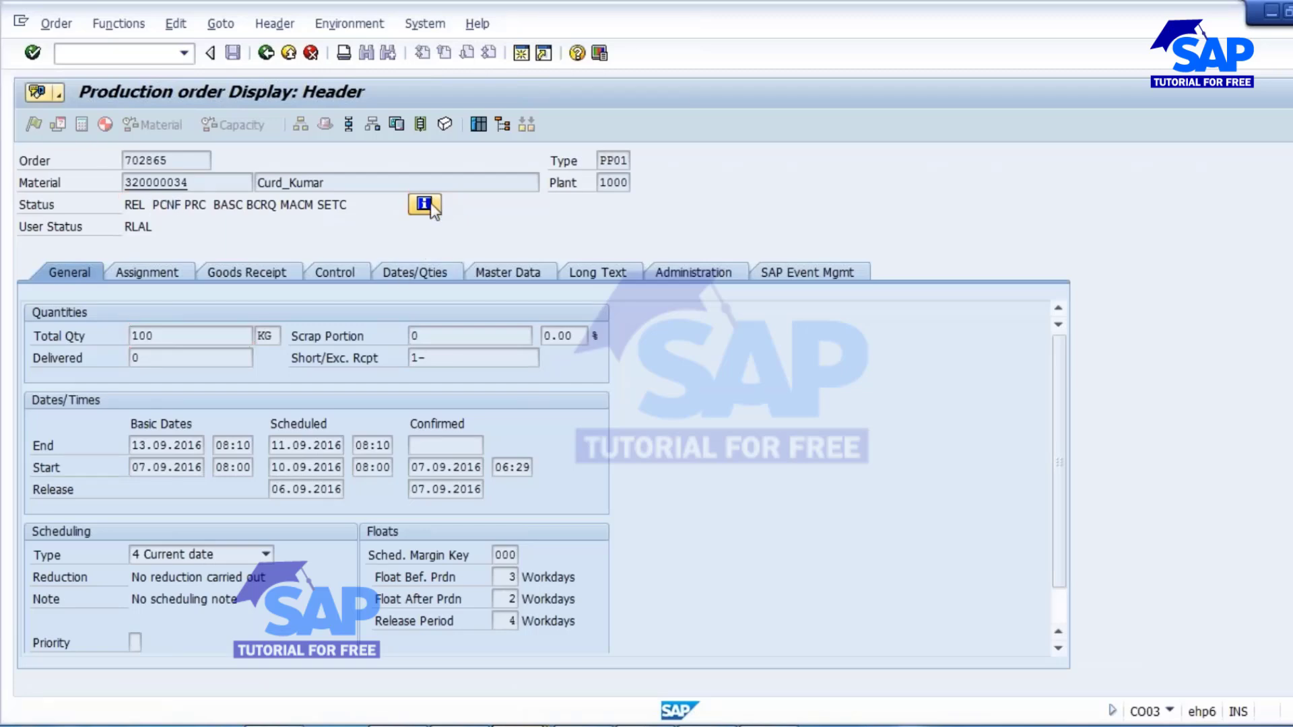
# Open the production order's detailed status list, check its confirmation status entry, and return to the order header.
pyautogui.press('Return')
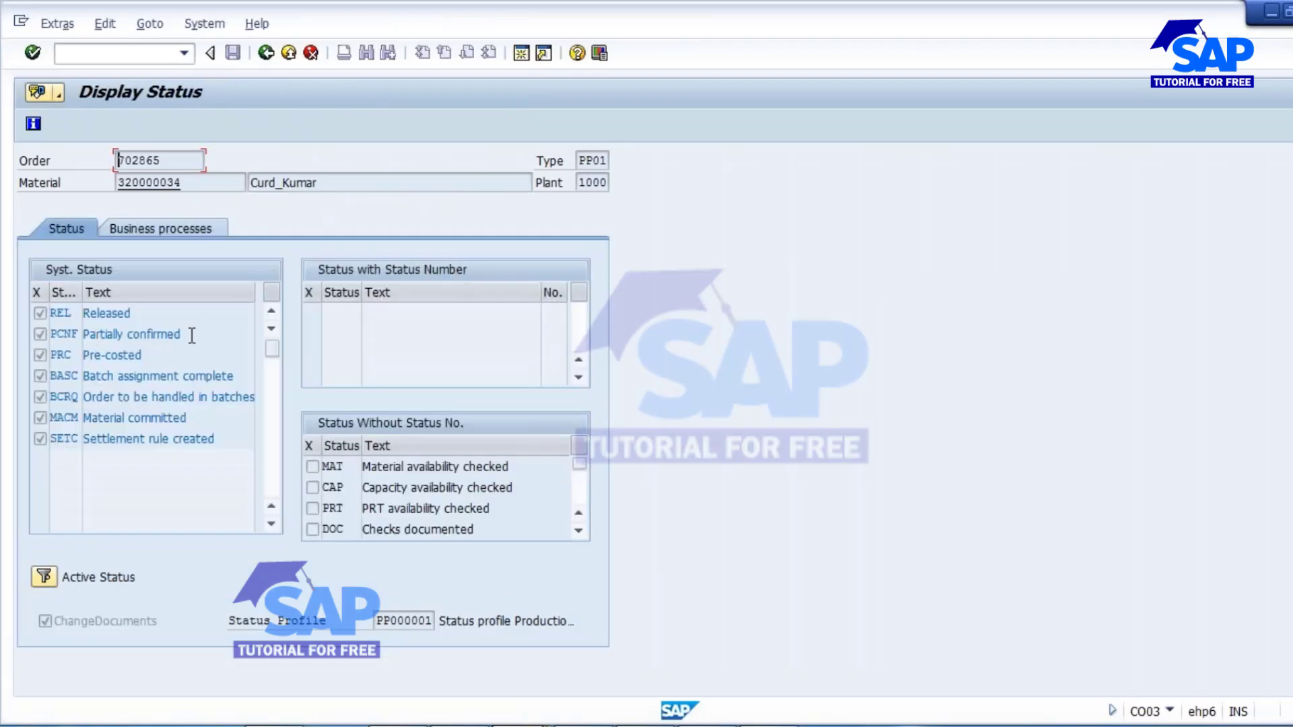
pyautogui.moveTo(189, 335); pyautogui.dragTo(79, 335)
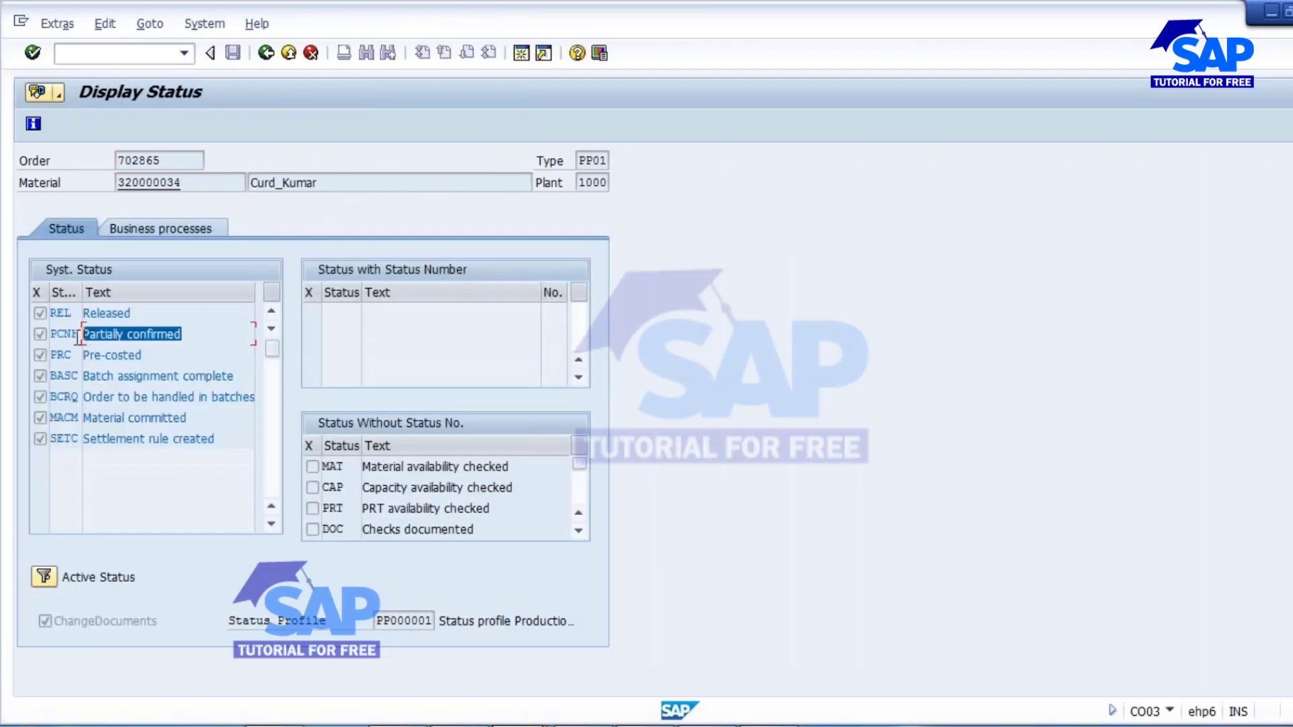
pyautogui.click(265, 54)
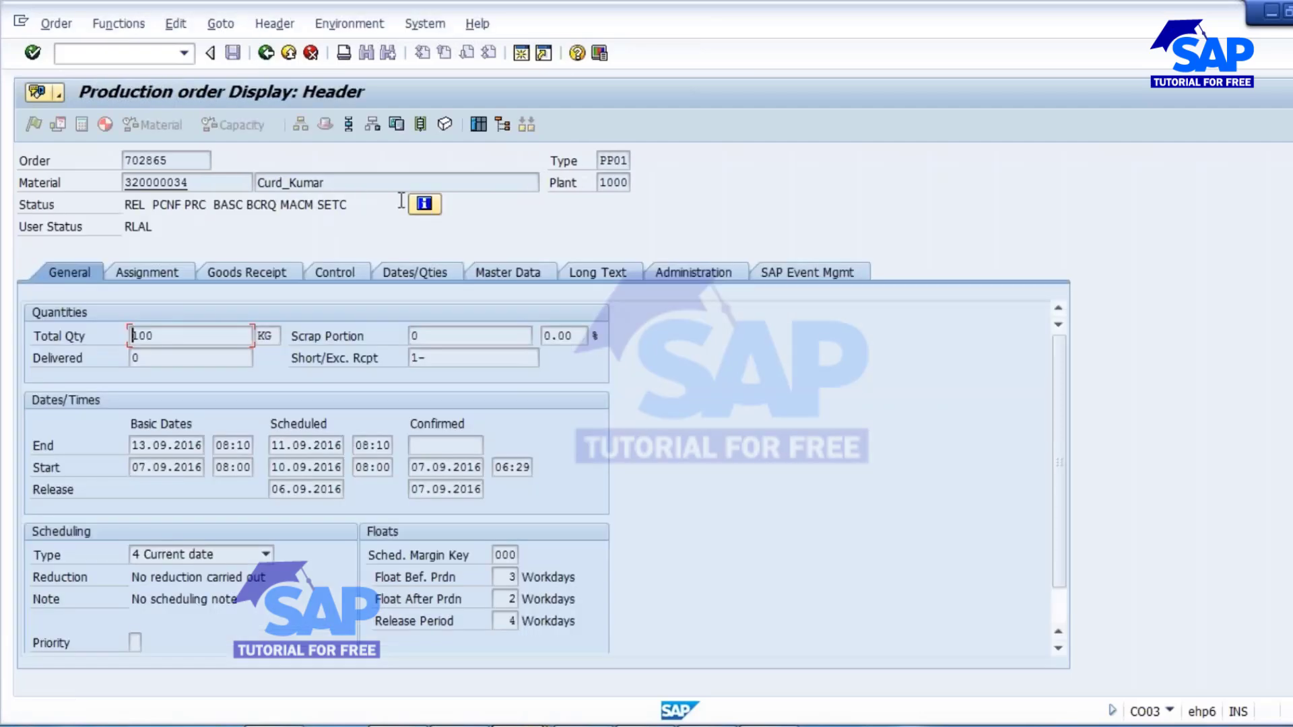
# Open the order's operation overview and check the system status of operation 0010.
pyautogui.click(348, 124)
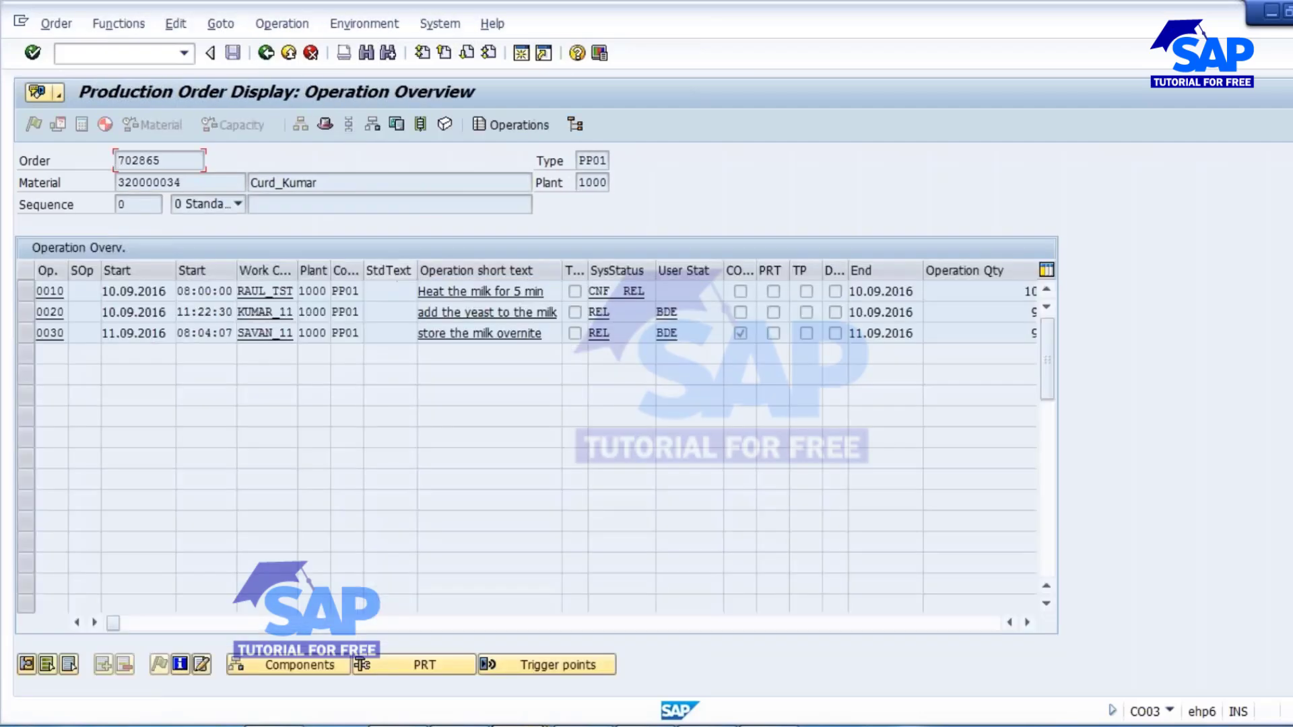
pyautogui.click(524, 296)
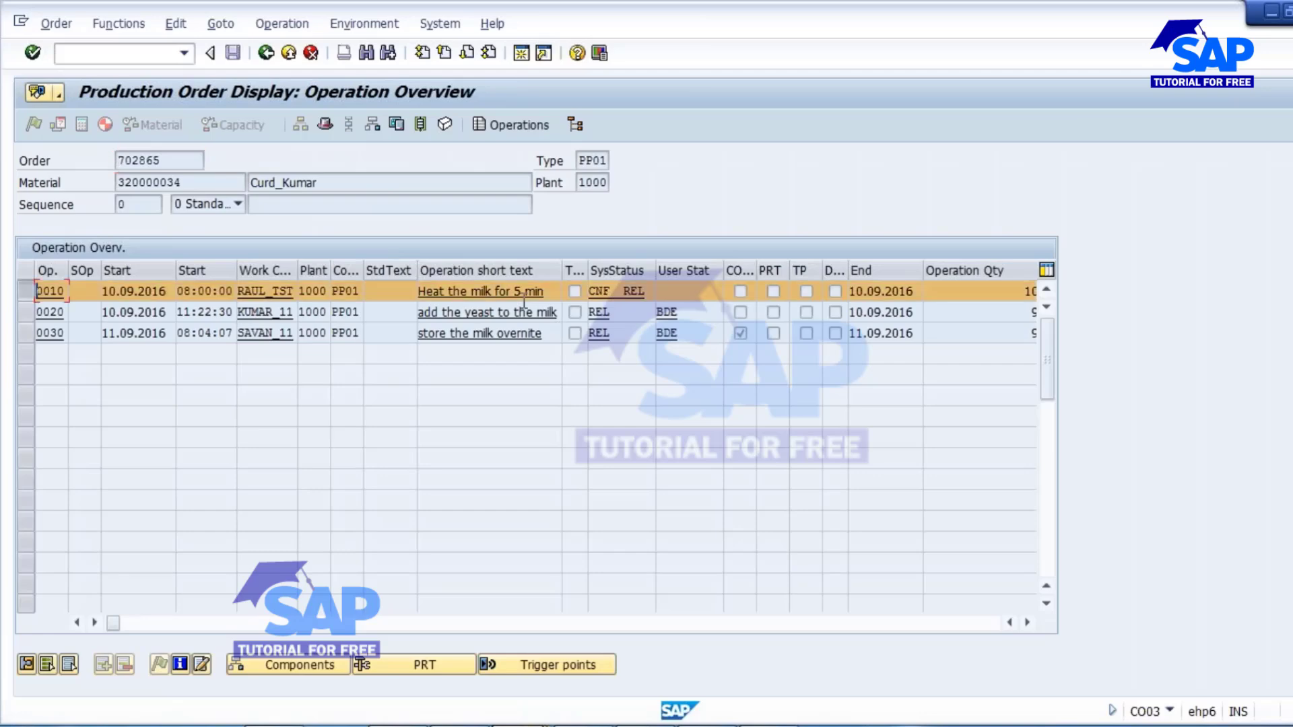
pyautogui.moveTo(612, 290); pyautogui.dragTo(534, 292)
pyautogui.click(25, 291)
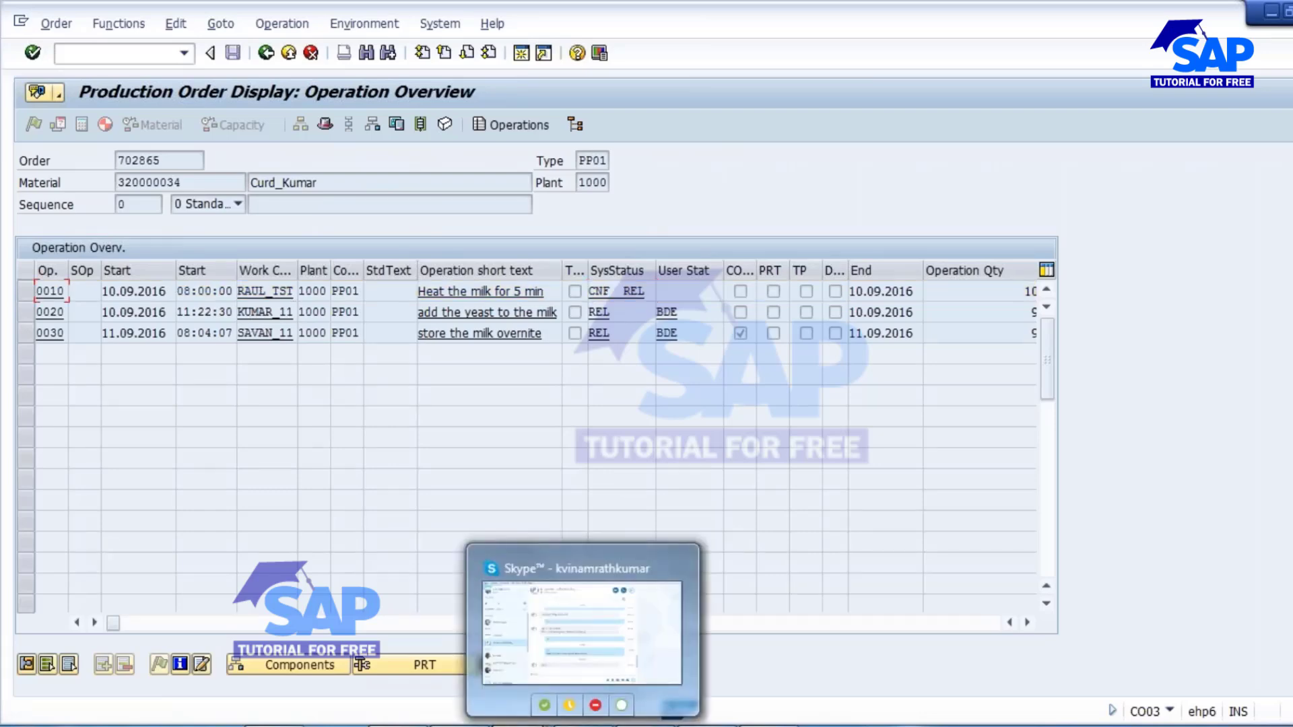
# Return to the CO11N time ticket, enter the production order number, and choose operation 0020, "add the yeast to the milk".
pyautogui.click(522, 726)
pyautogui.click(1209, 638)
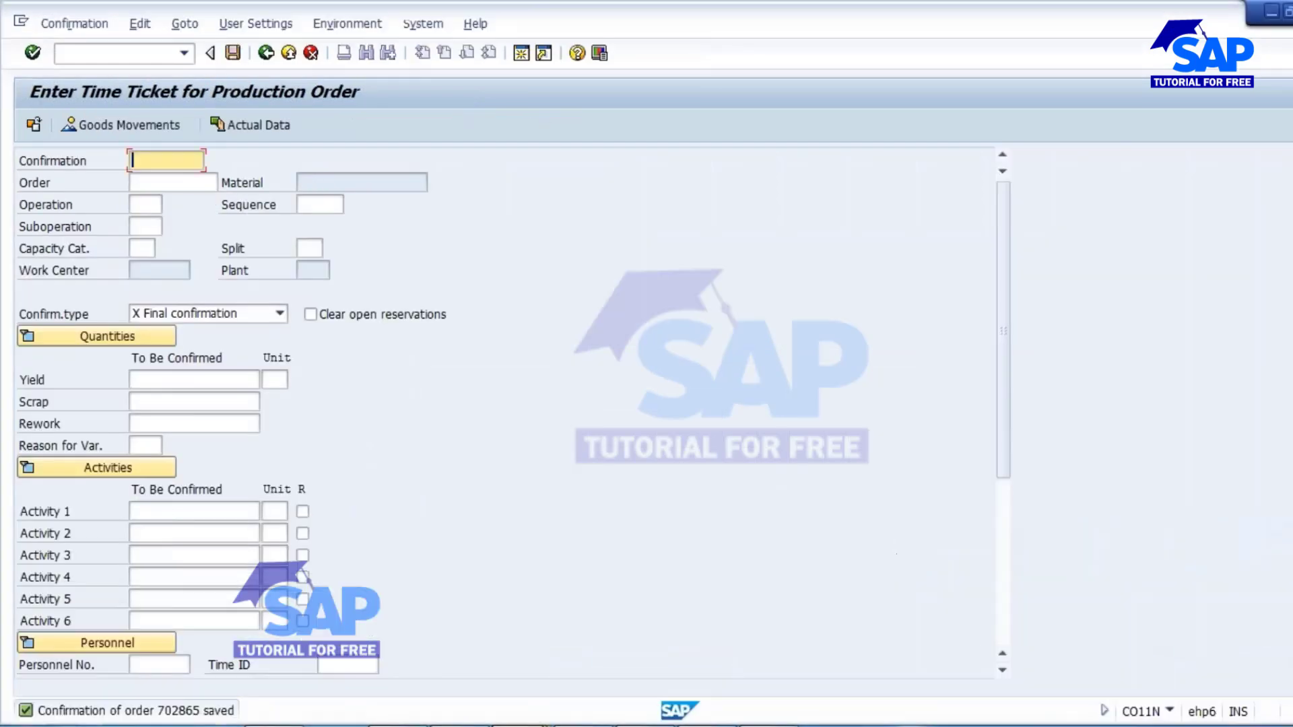
pyautogui.click(179, 182)
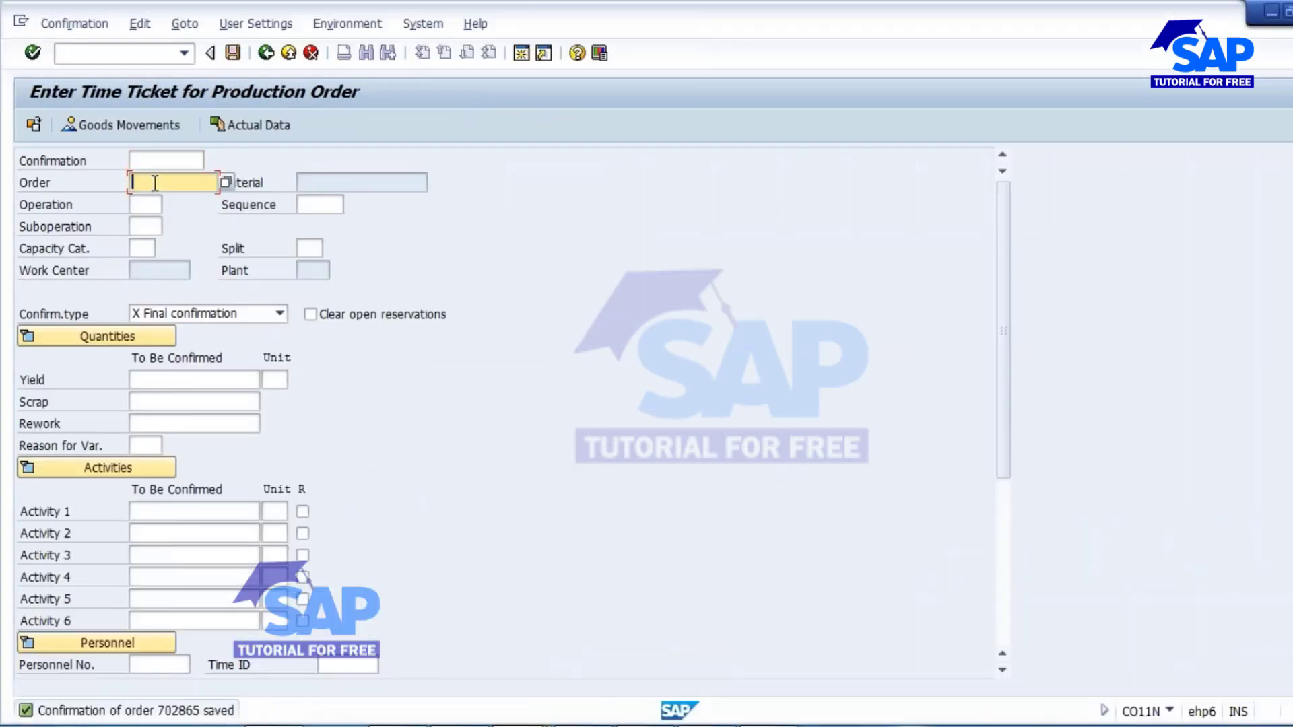
pyautogui.write('702865')
pyautogui.click(145, 208)
pyautogui.click(170, 206)
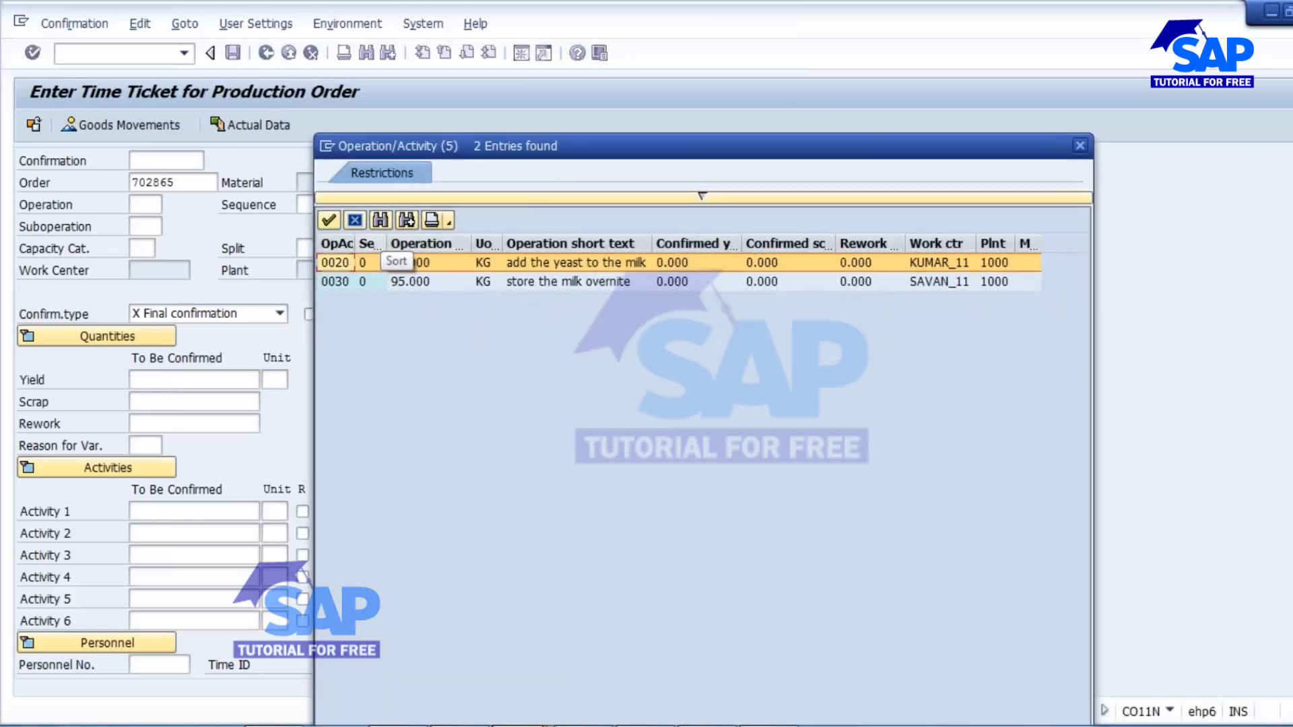
pyautogui.doubleClick(536, 265)
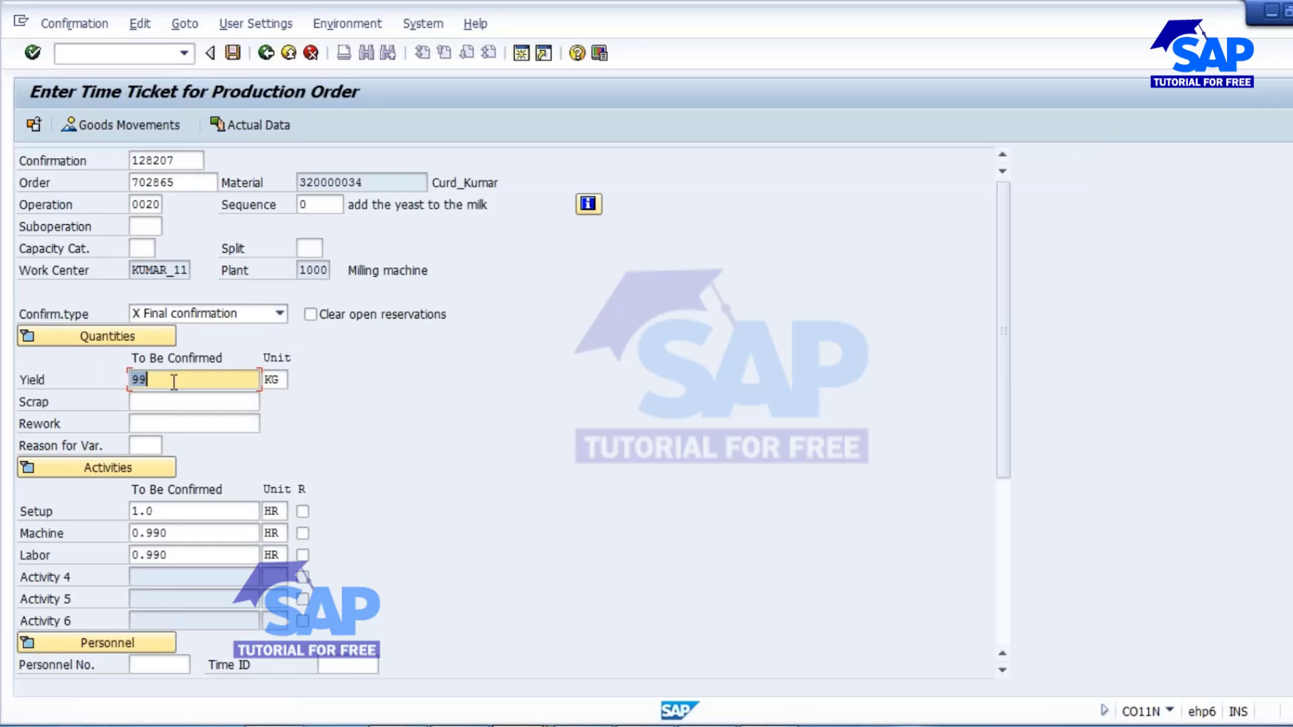
# Set operation 0020's yield to 98.5 KG with scrap left empty, and accept the quantity deviation and activity recalculation.
pyautogui.moveTo(159, 380); pyautogui.dragTo(132, 380)
pyautogui.click(172, 380)
pyautogui.write('8.5')
pyautogui.press('Return')
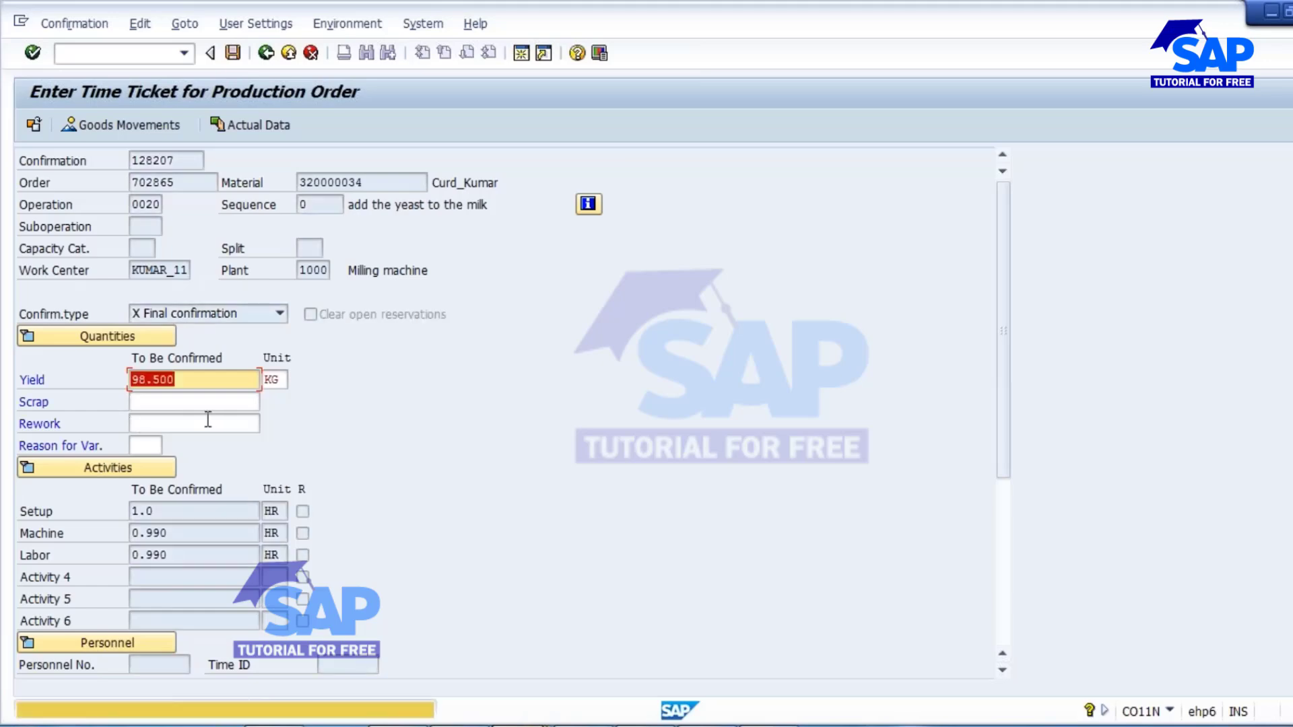
pyautogui.click(174, 402)
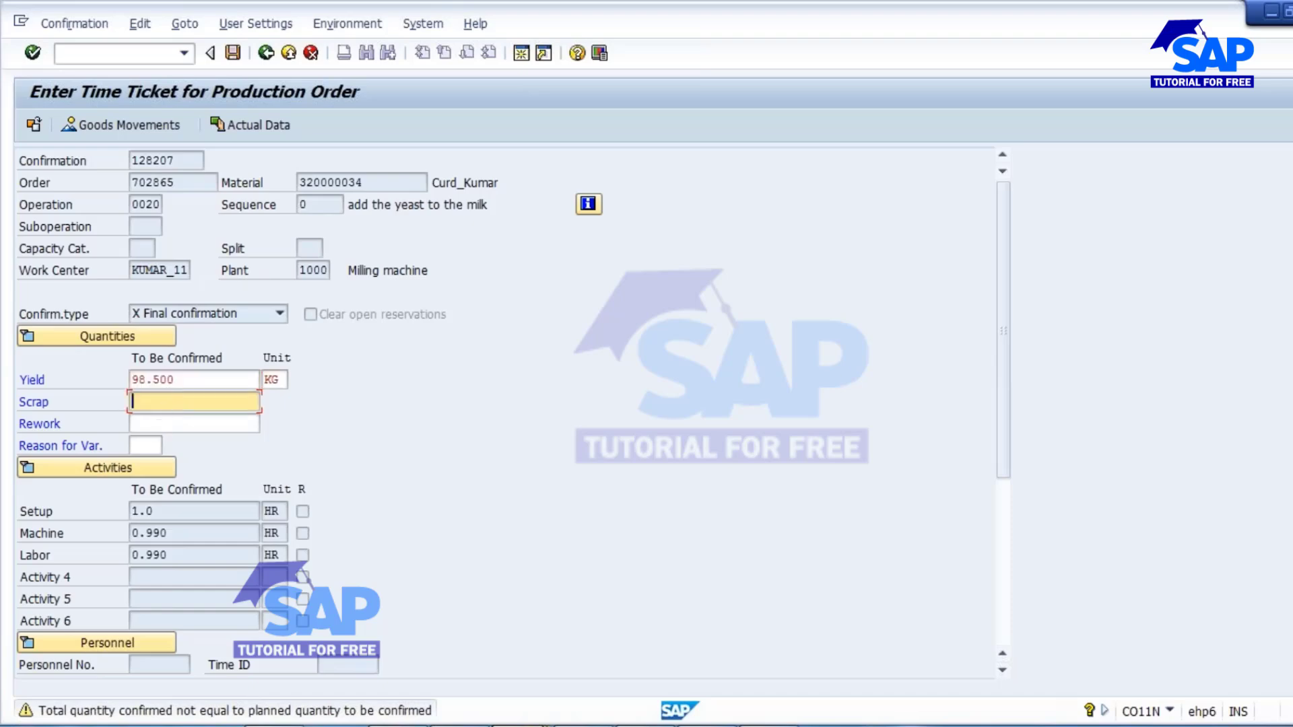
pyautogui.scroll(-3, 397, 544)
pyautogui.press('Return')
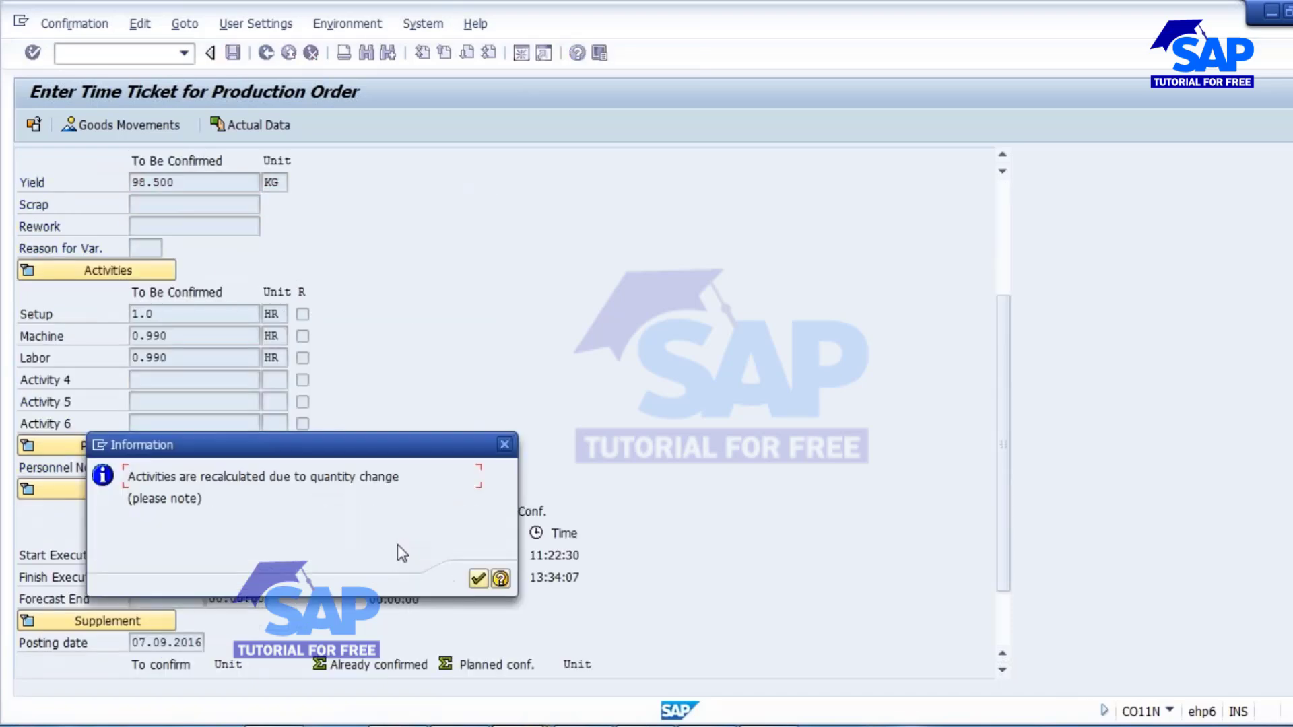
pyautogui.click(477, 579)
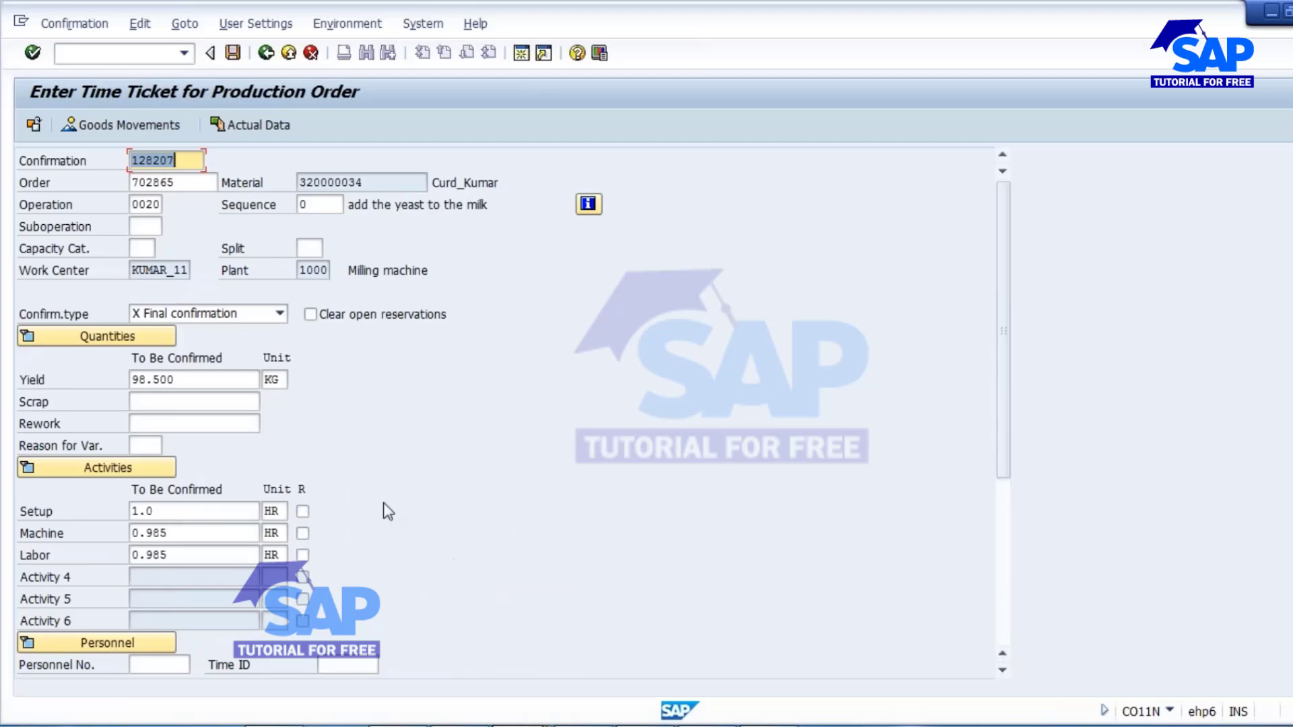
# Check the start and finish execution dates, and save the time ticket for operation 0020.
pyautogui.scroll(-3, 382, 502)
pyautogui.click(176, 465)
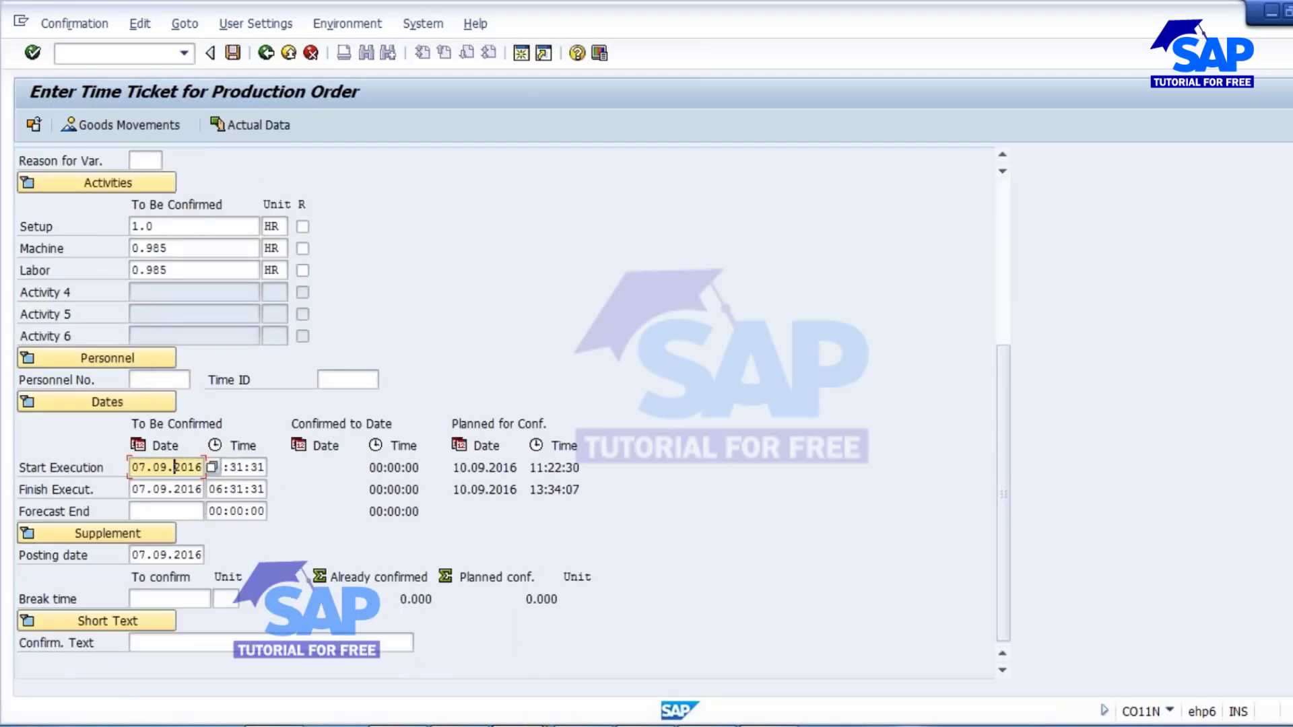
pyautogui.scroll(5, 188, 596)
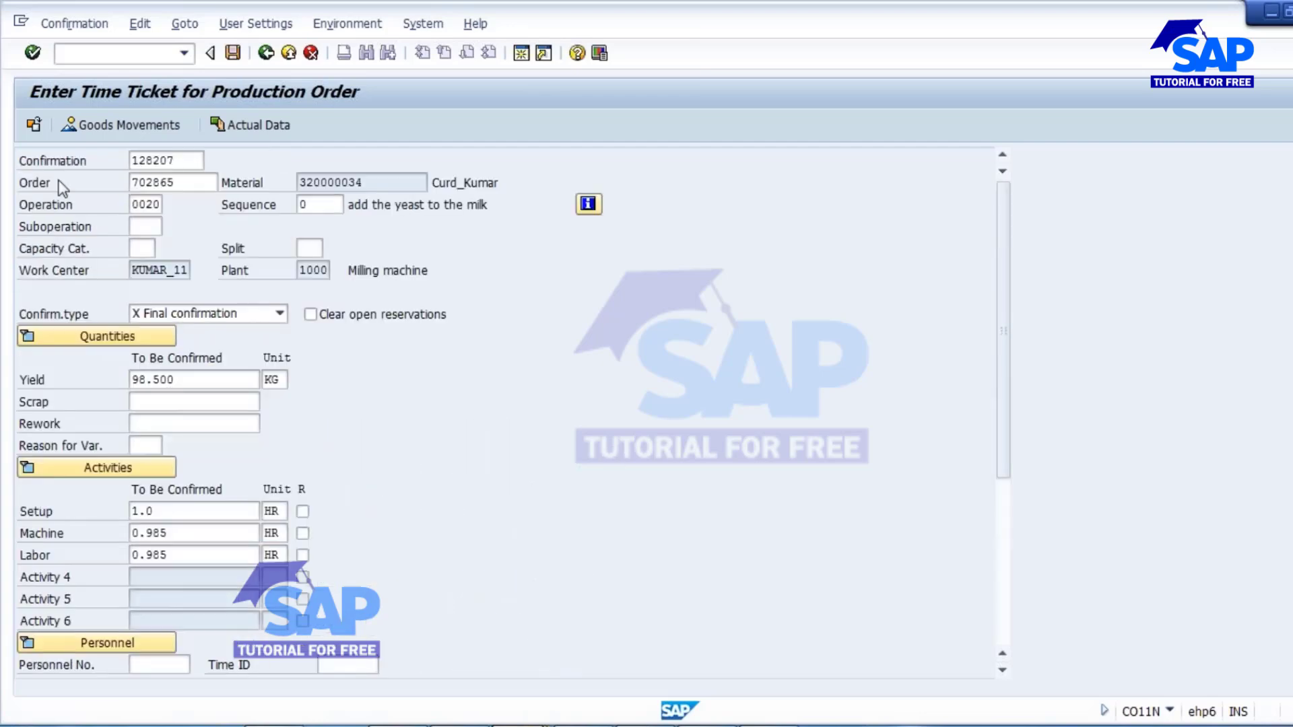
pyautogui.click(232, 53)
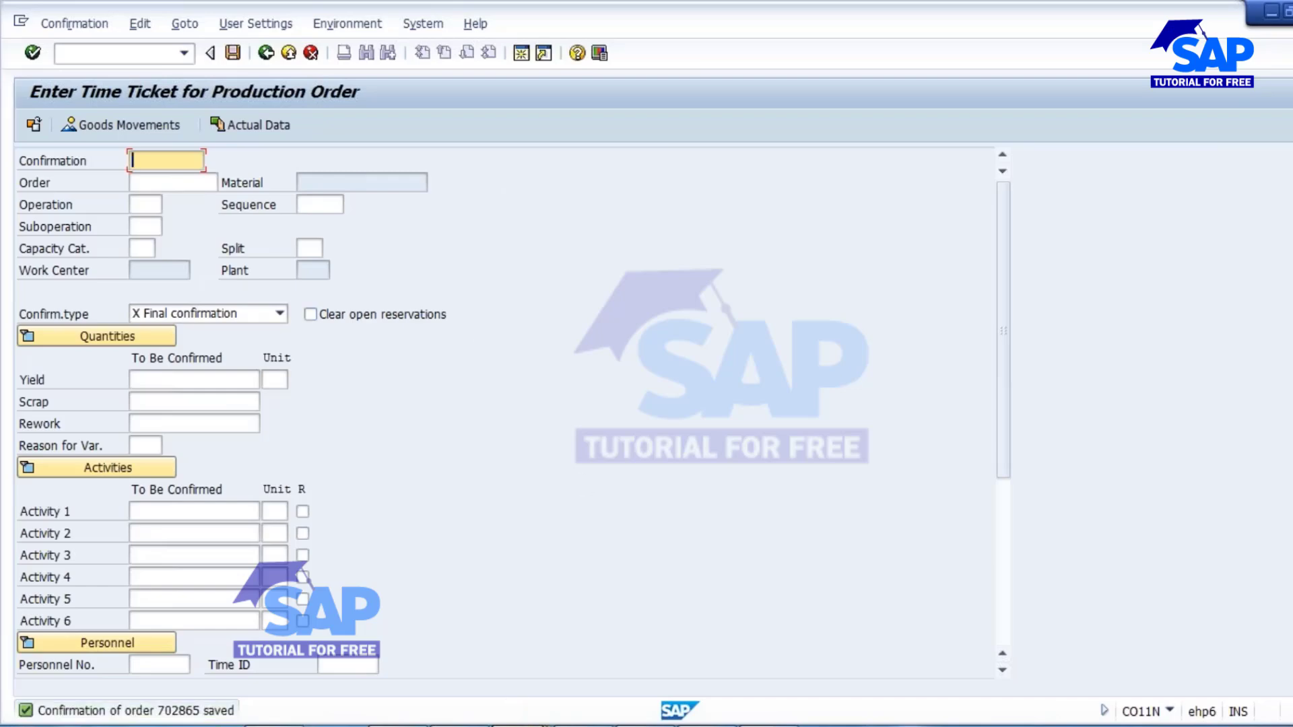
# Return to CO03, reload the production order, and check the confirmation status in its header.
pyautogui.click(520, 716)
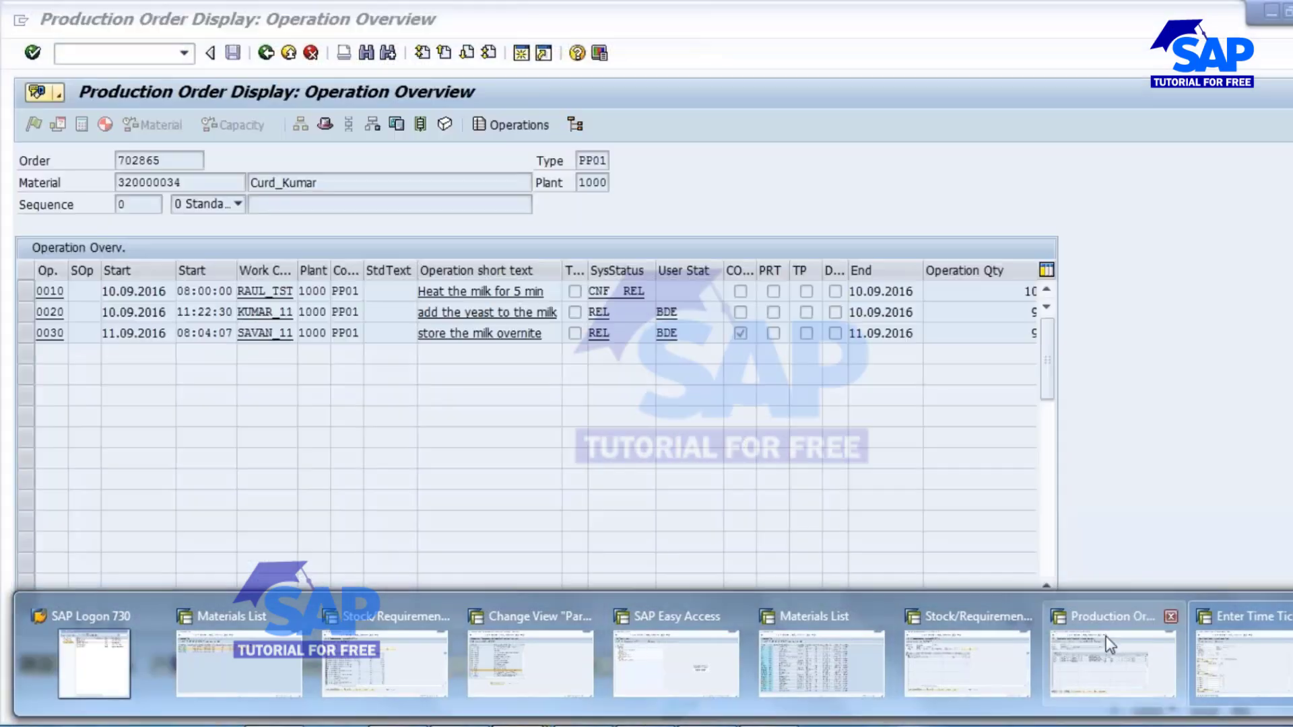
pyautogui.click(1109, 644)
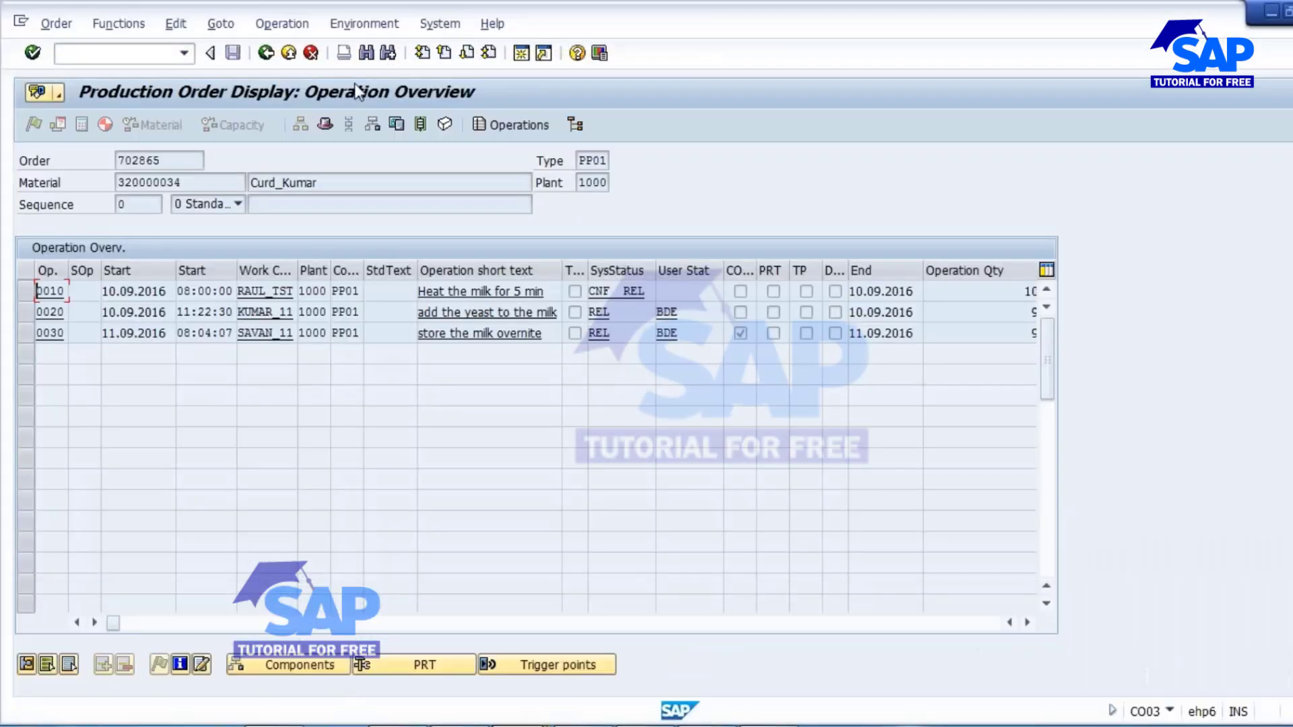
pyautogui.click(266, 54)
pyautogui.click(266, 54)
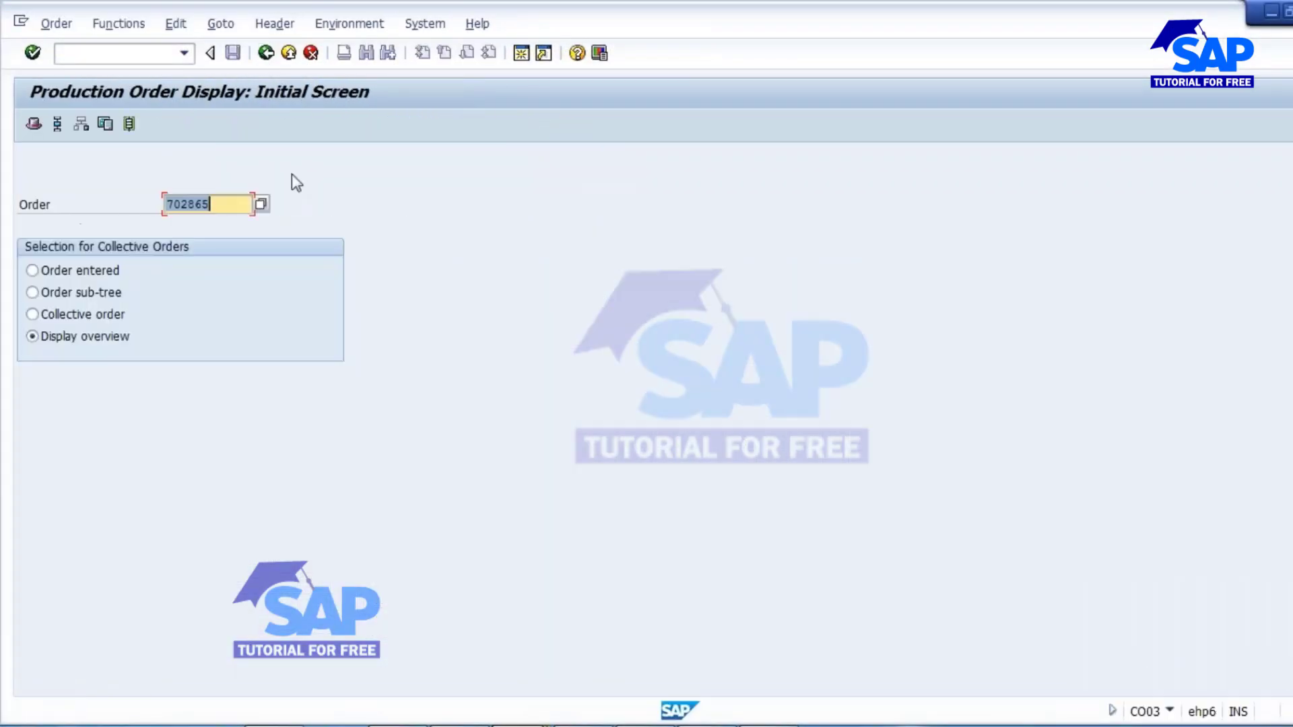
pyautogui.press('Return')
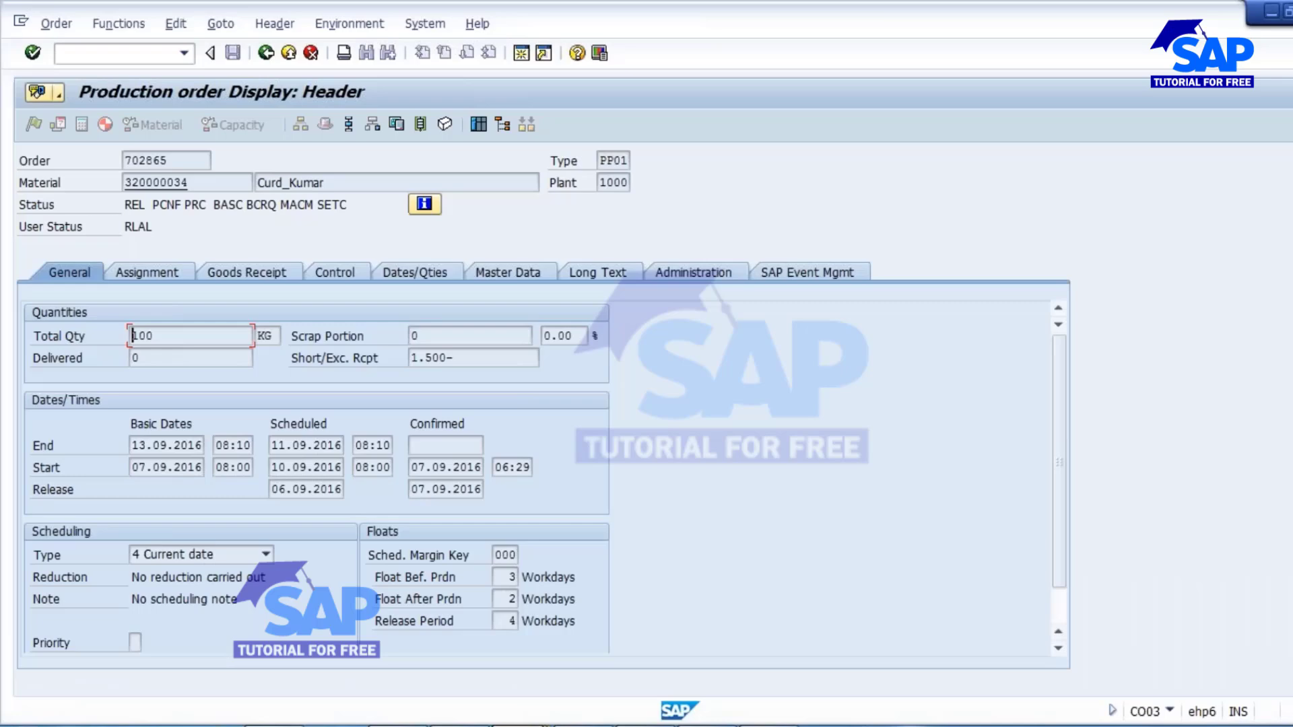
pyautogui.moveTo(154, 205); pyautogui.dragTo(184, 206)
# Open the operation overview and compare the system statuses of operations 0010 and 0020.
pyautogui.click(348, 125)
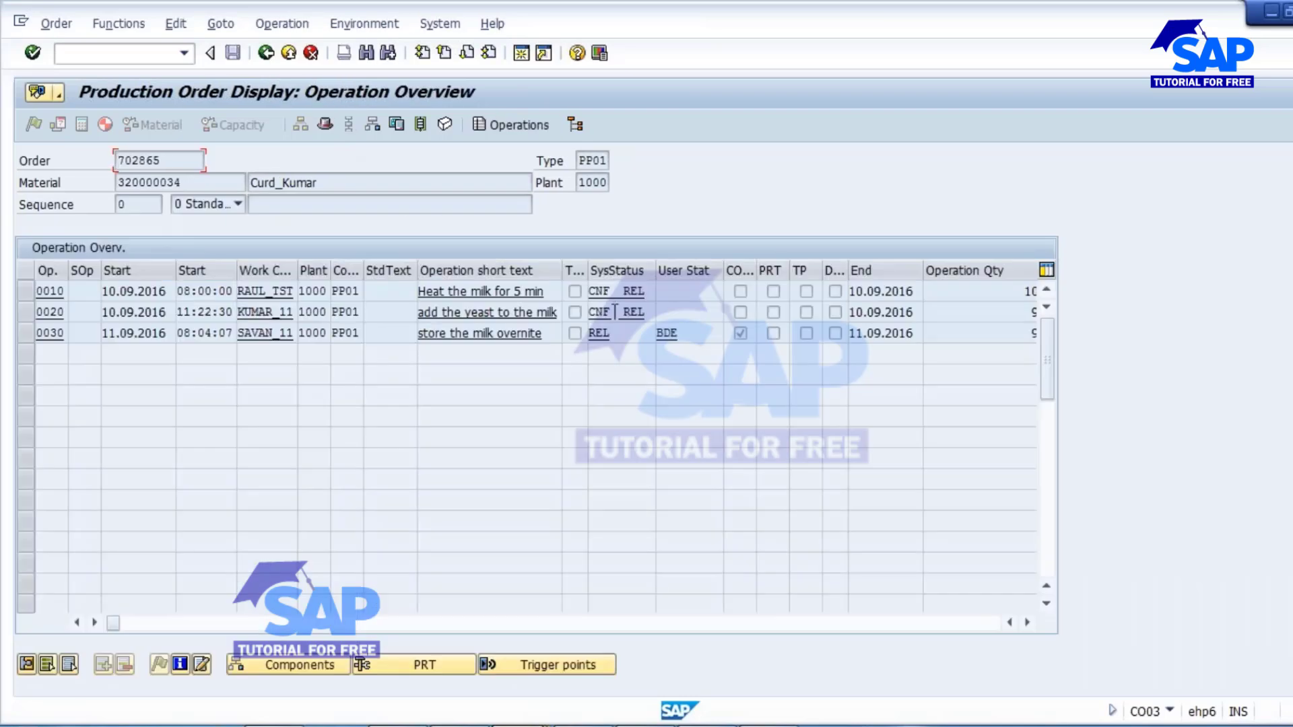
pyautogui.click(26, 312)
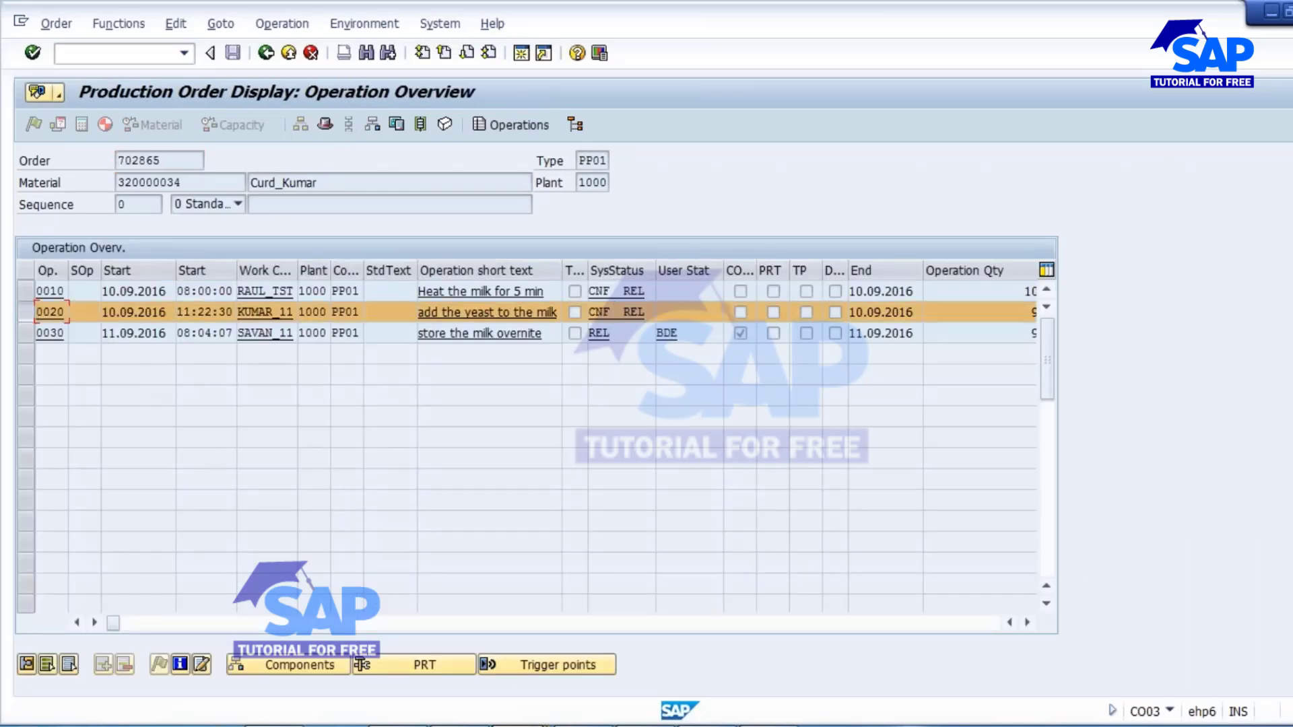
pyautogui.click(26, 312)
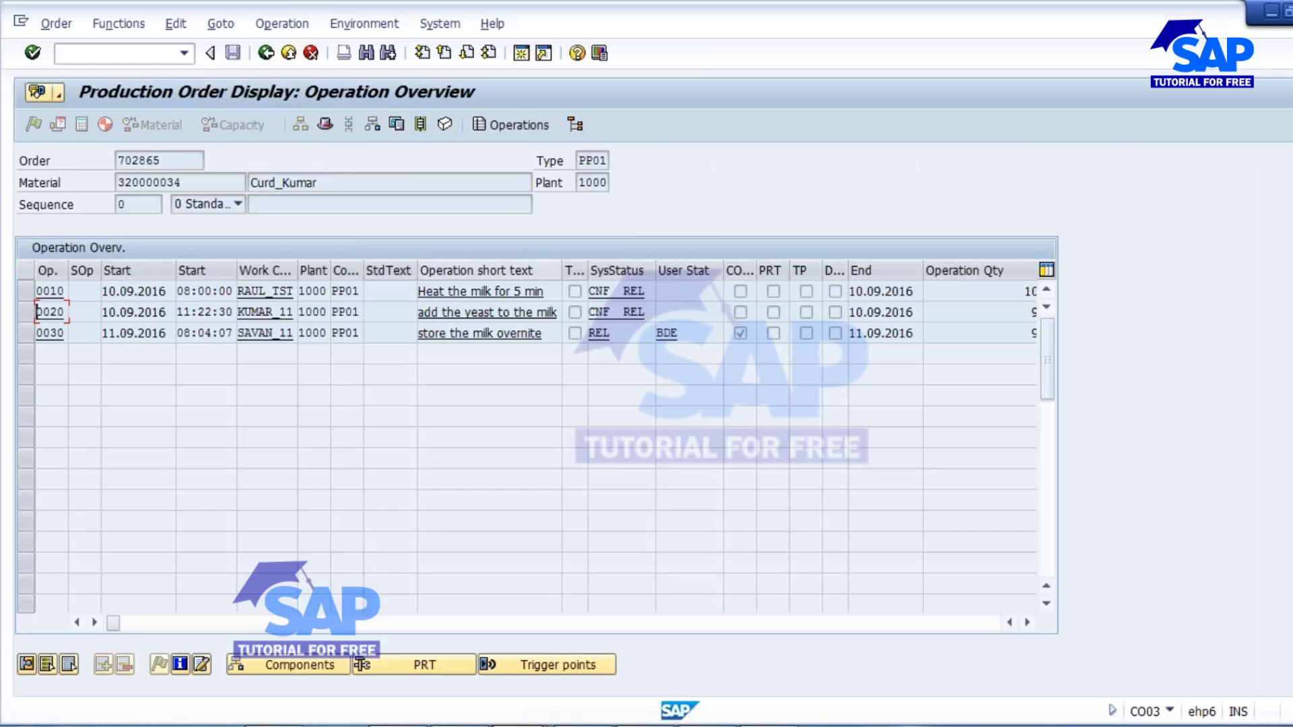
pyautogui.click(25, 291)
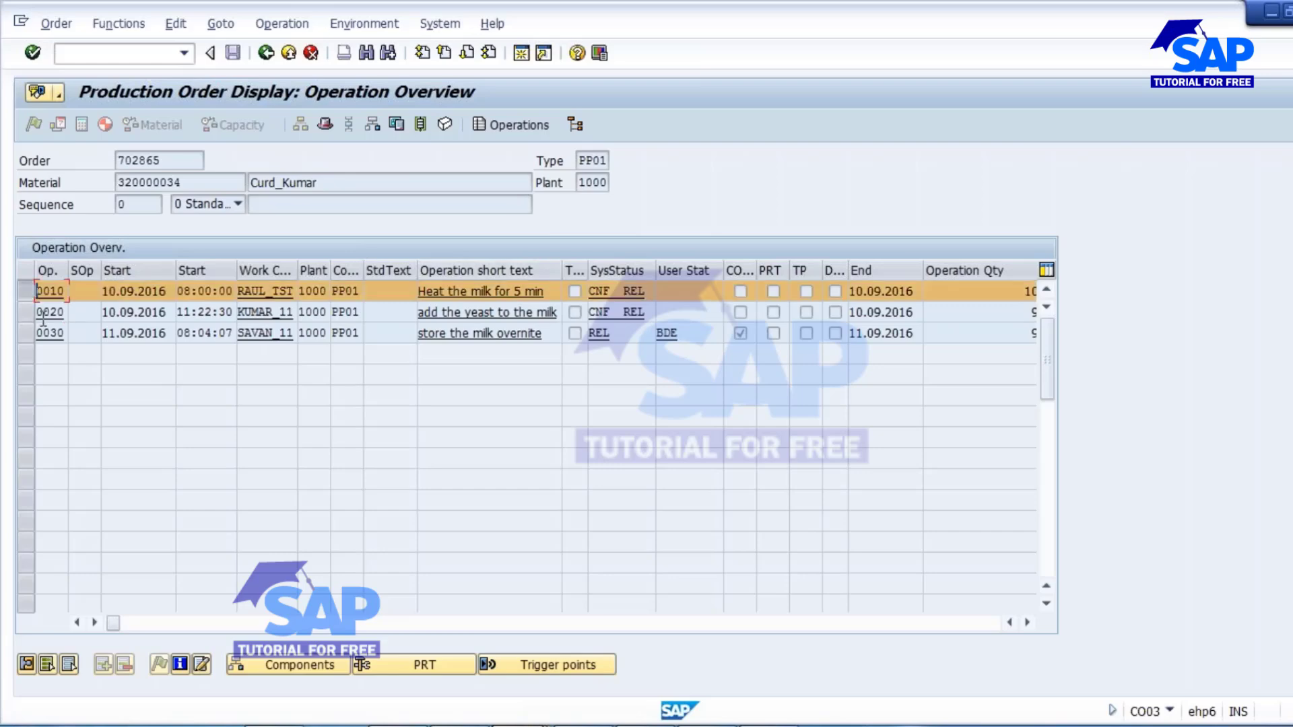
pyautogui.click(27, 291)
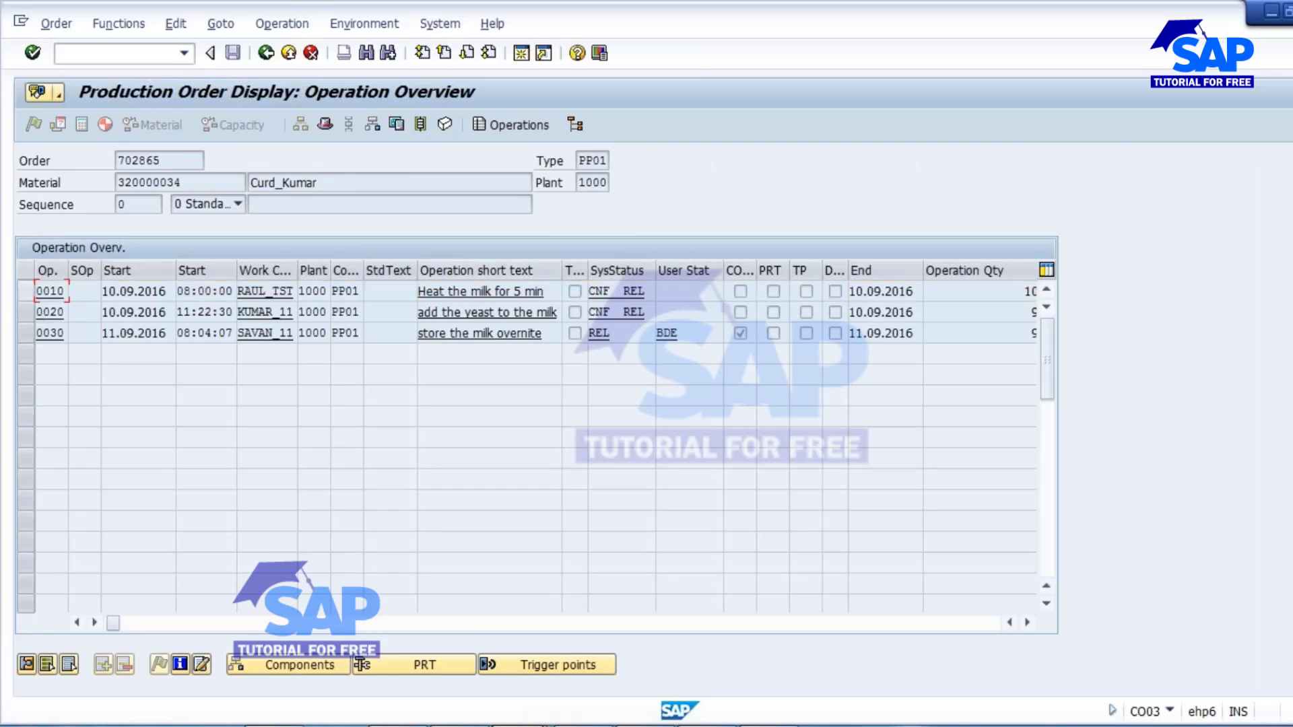
pyautogui.click(27, 291)
pyautogui.click(25, 312)
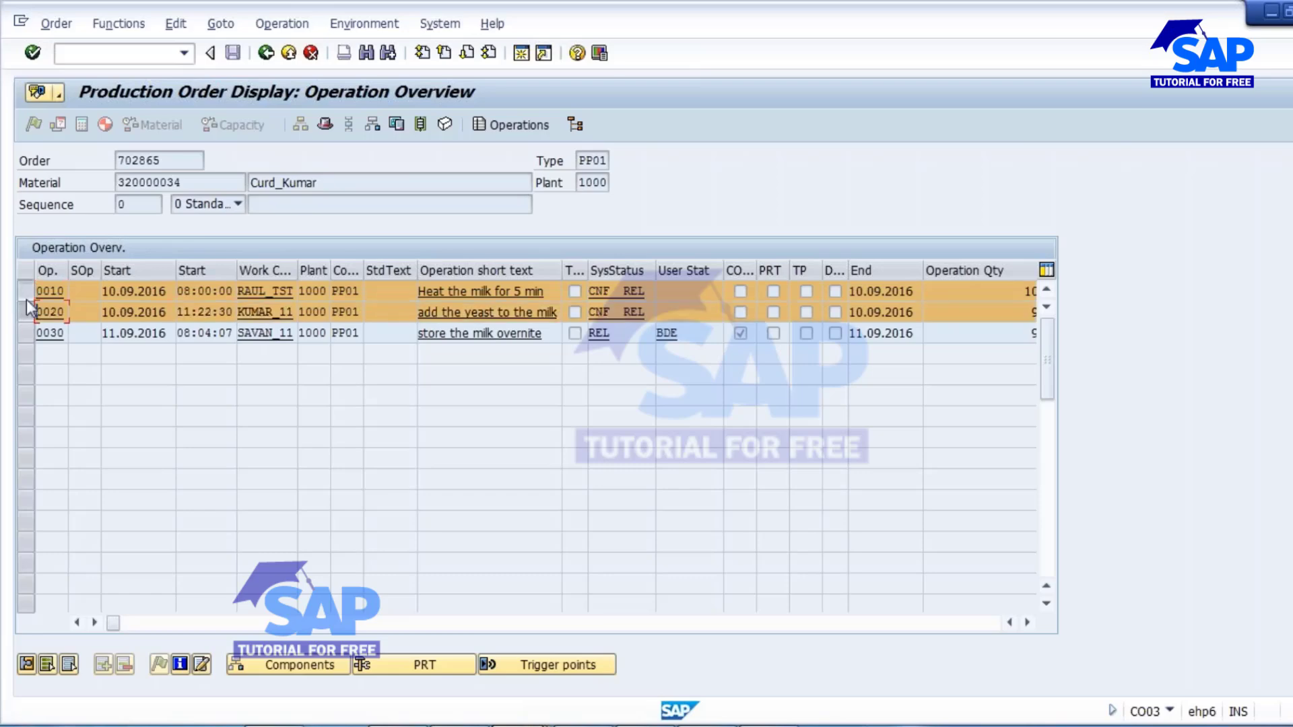
pyautogui.click(26, 291)
pyautogui.click(26, 312)
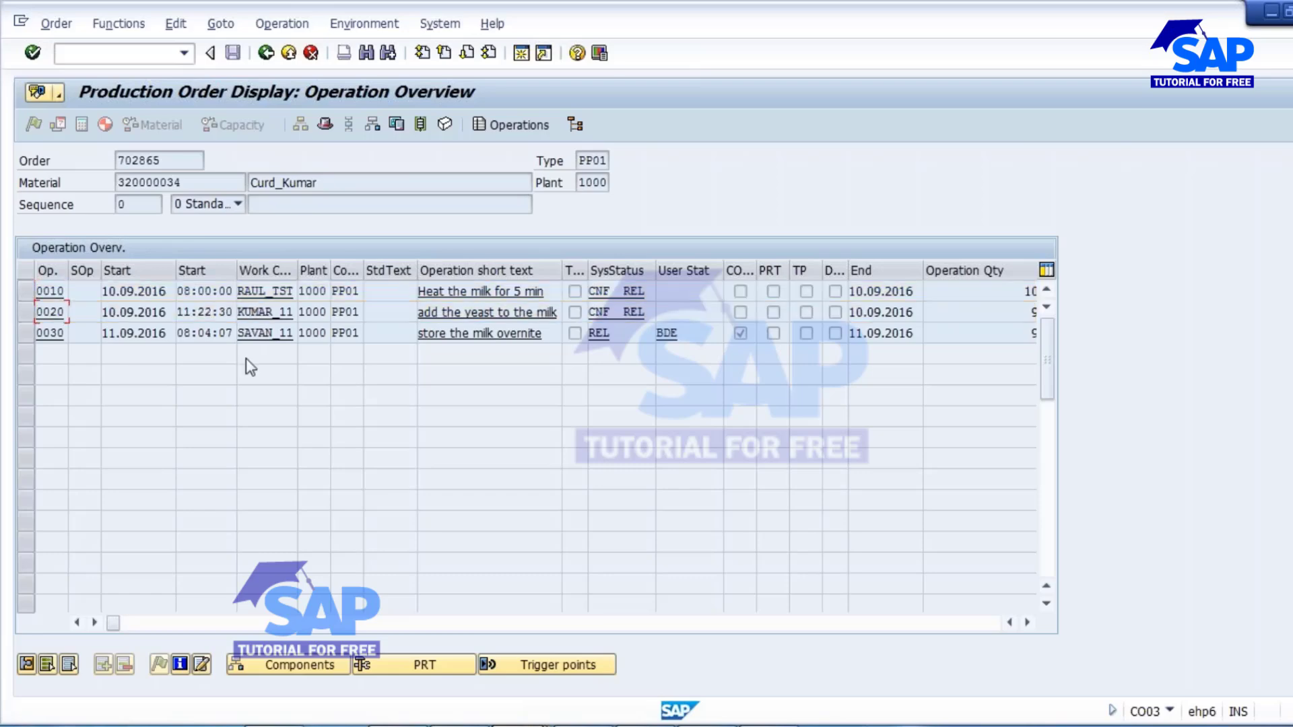
# Switch to the CO11N time ticket, enter the production order number, and load operation 0030, "store the milk overnite".
pyautogui.click(549, 722)
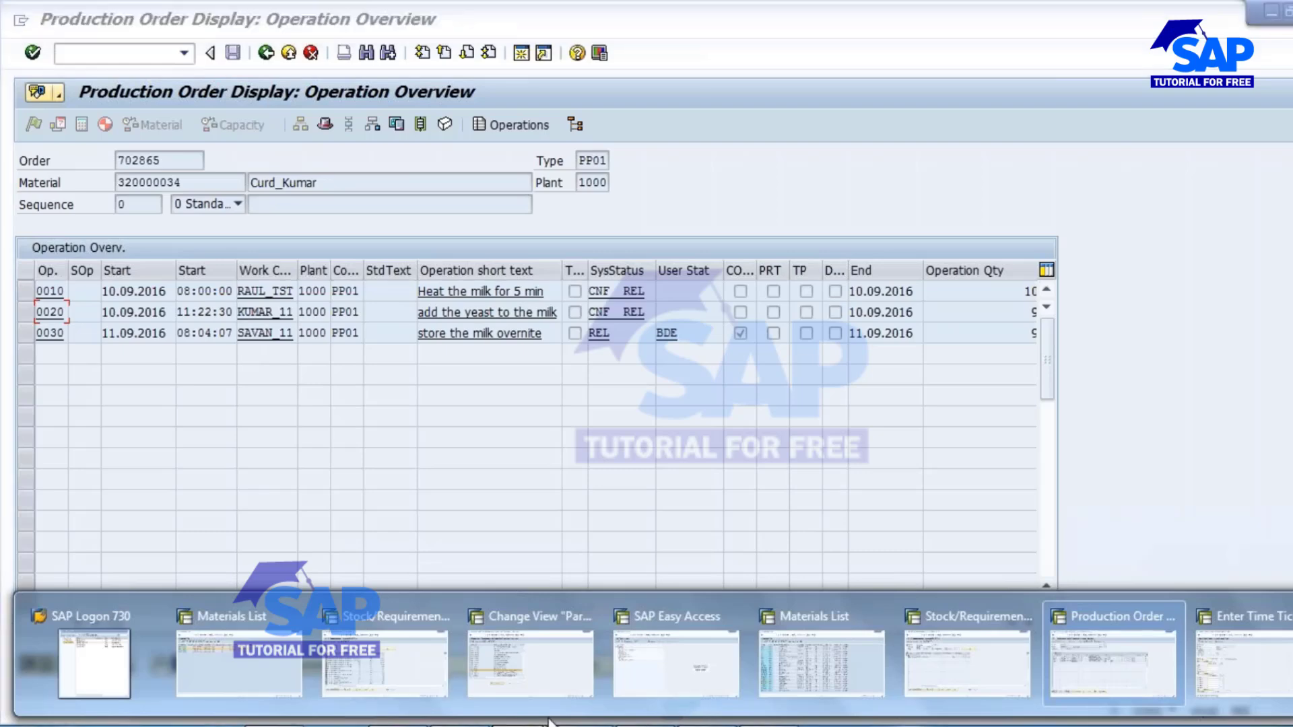
pyautogui.click(1243, 650)
pyautogui.click(173, 185)
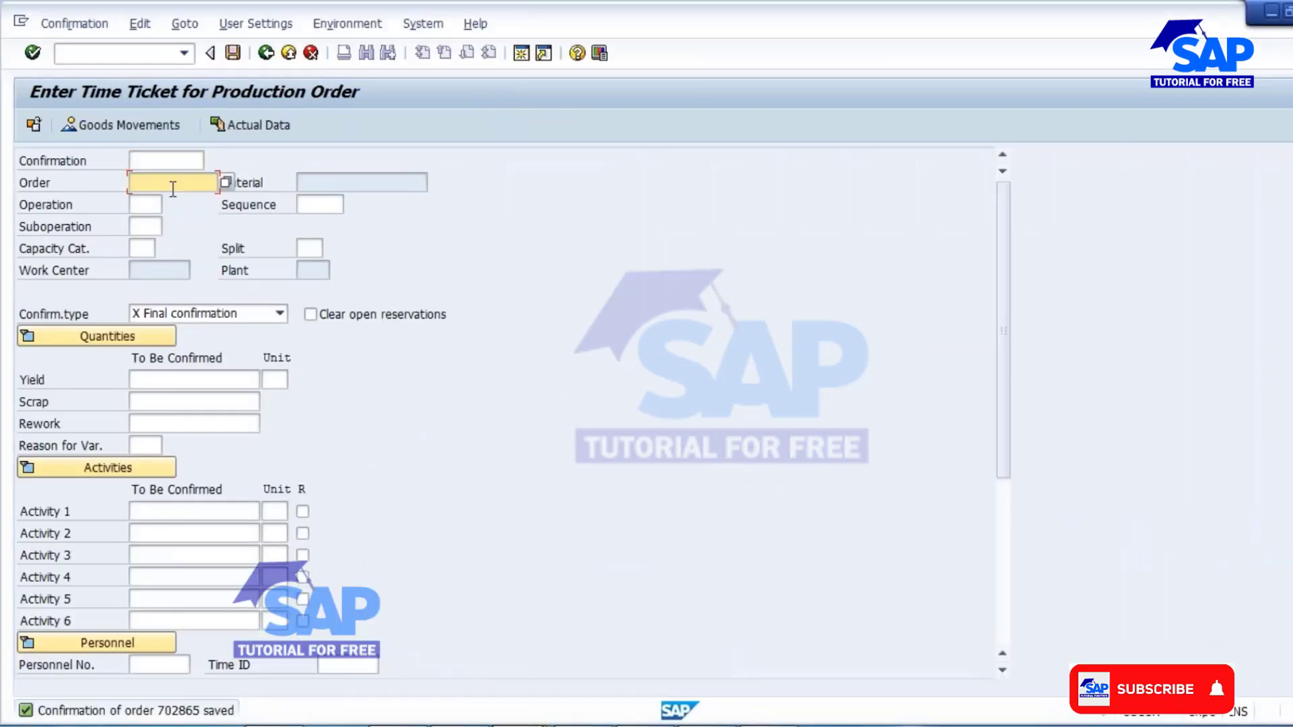
pyautogui.write('702865')
pyautogui.click(146, 208)
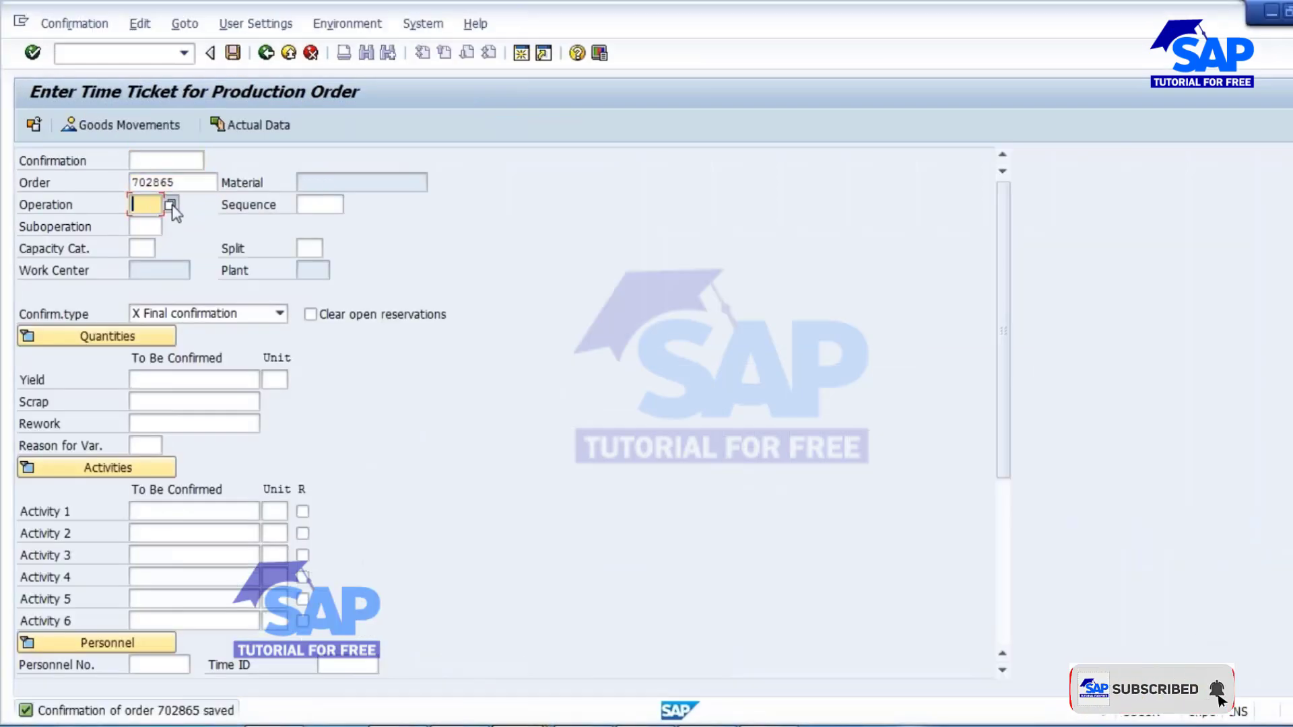
pyautogui.click(171, 205)
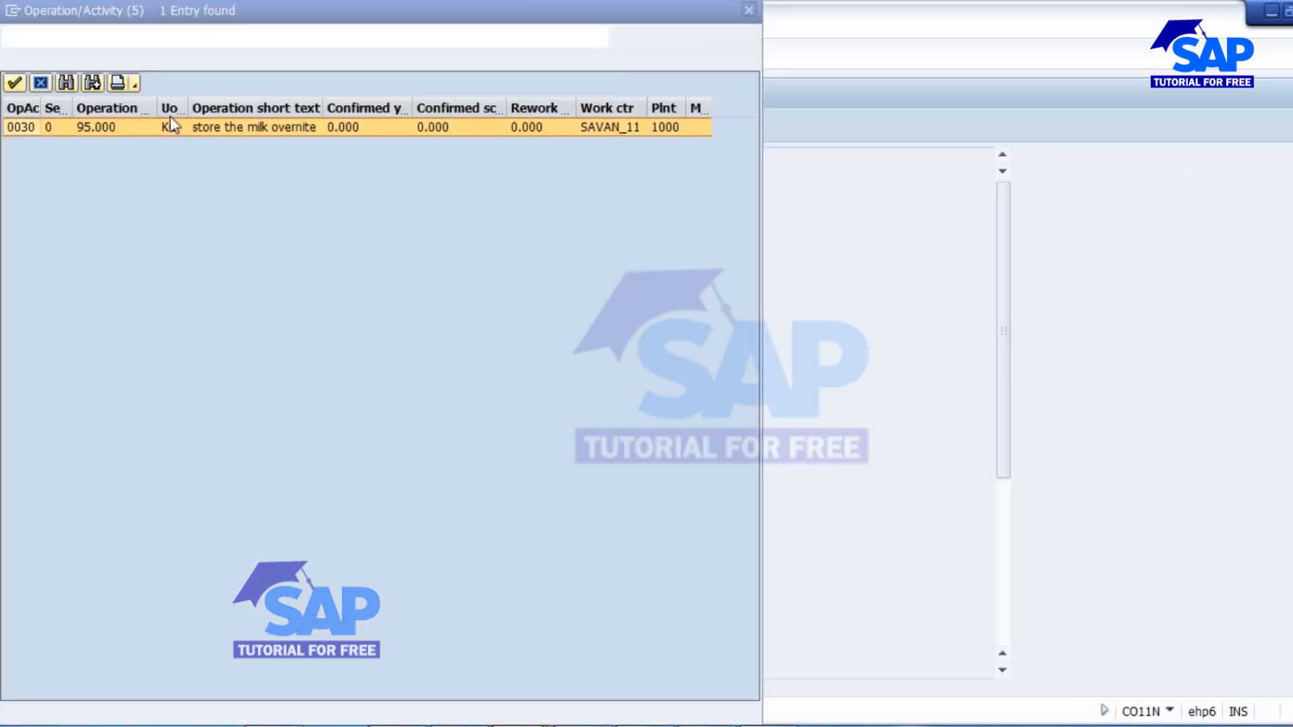
pyautogui.doubleClick(202, 127)
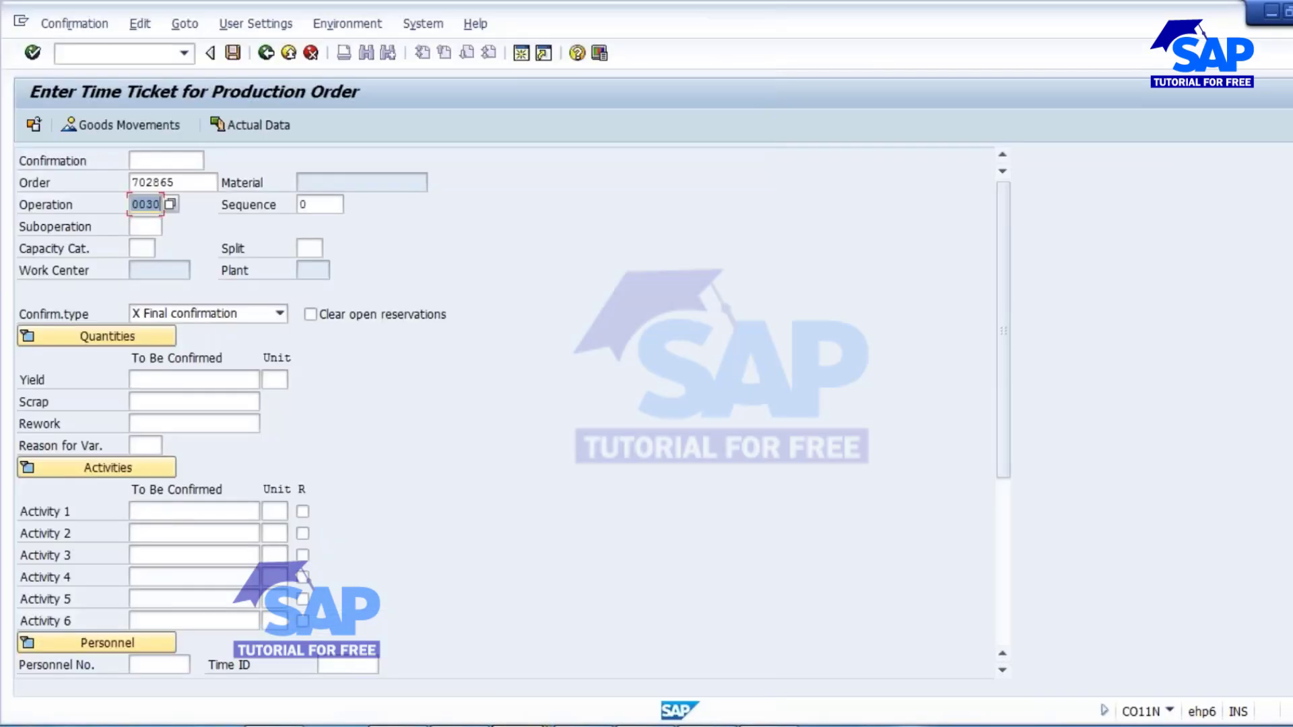
pyautogui.press('Return')
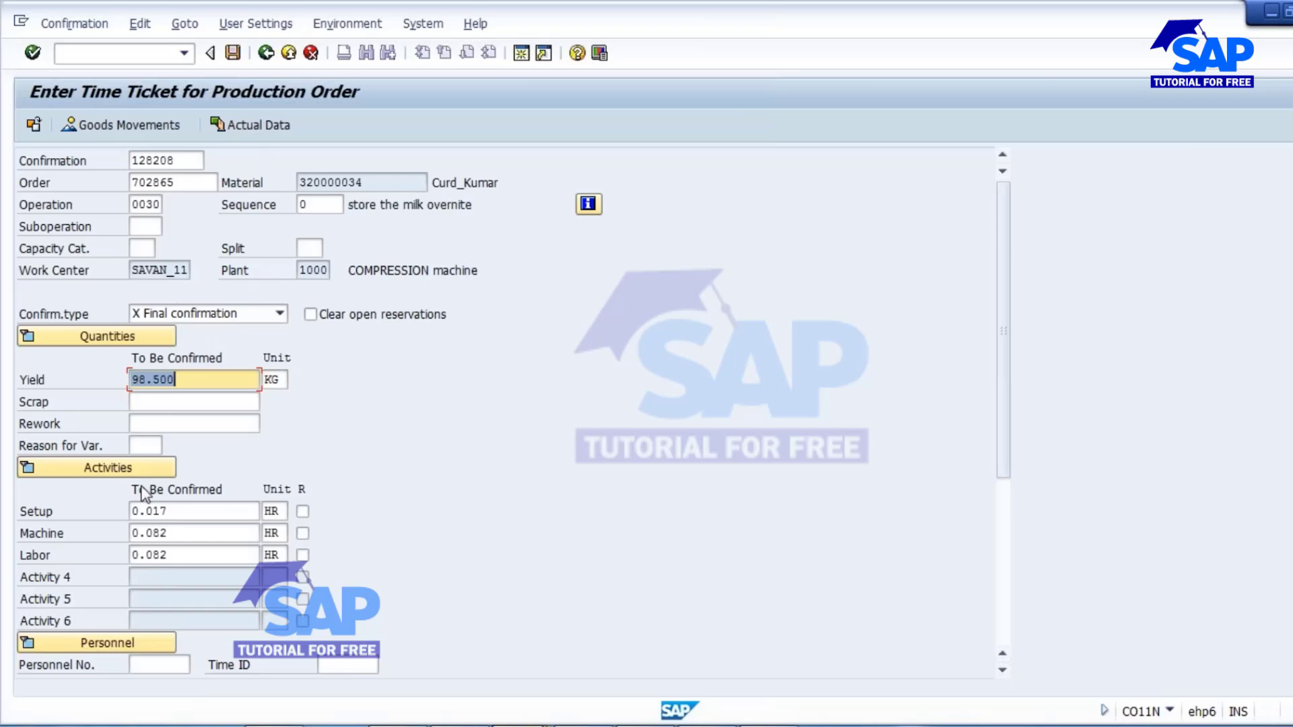
# Check the yield of operation 0030 and select Final confirmation as its confirmation type.
pyautogui.click(180, 383)
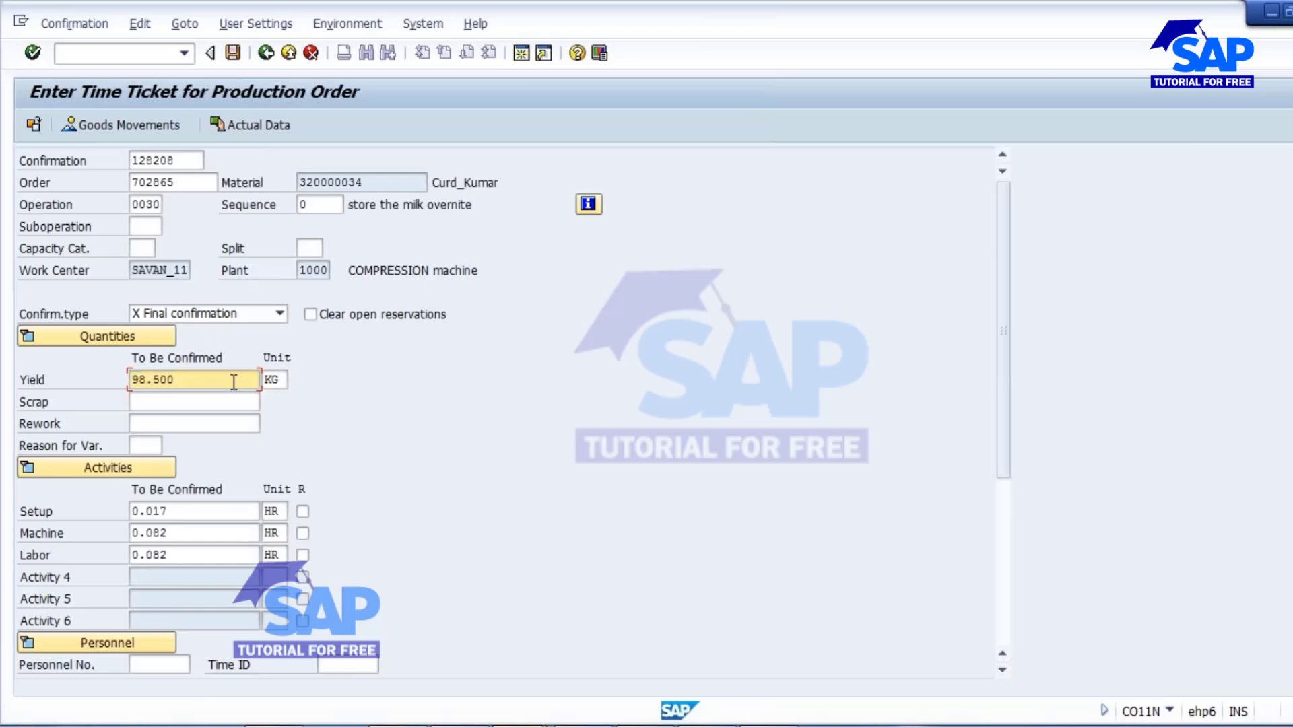
pyautogui.click(232, 315)
pyautogui.click(184, 350)
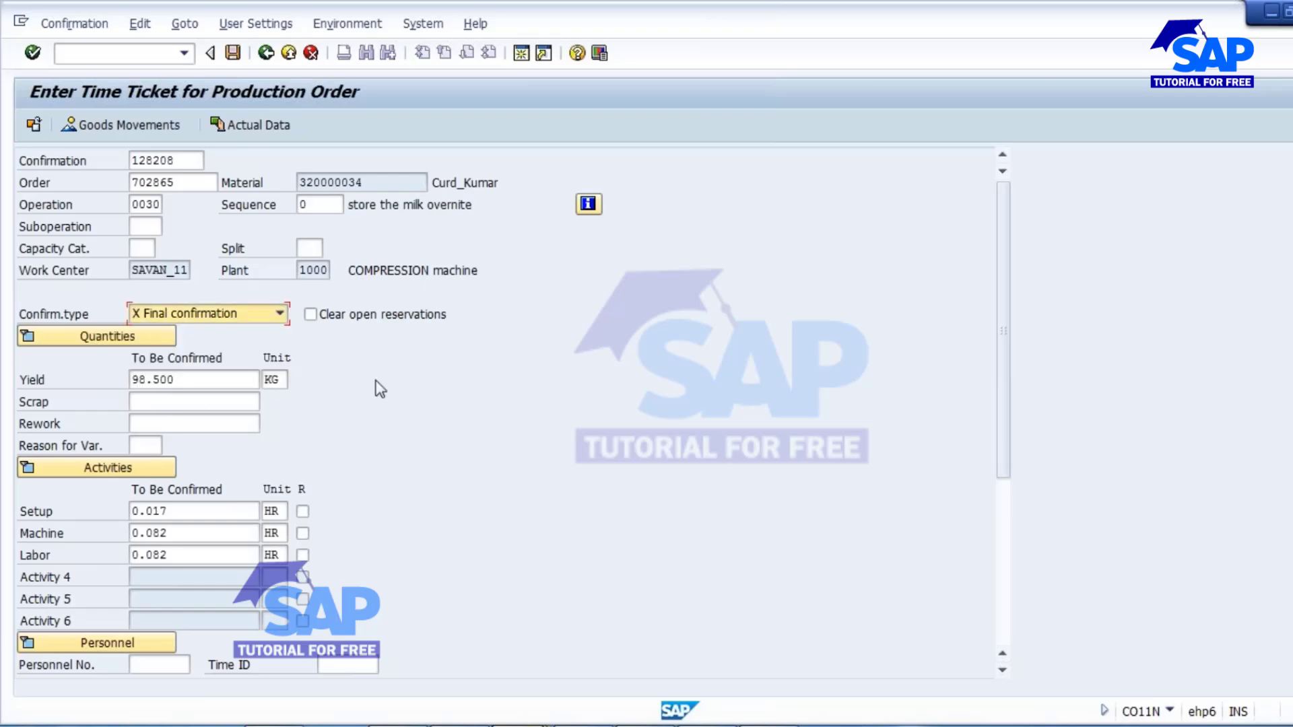
# Choose Final confirmation for operation 0030, review the time ticket's activities and dates, and save the confirmation.
pyautogui.press('F4')
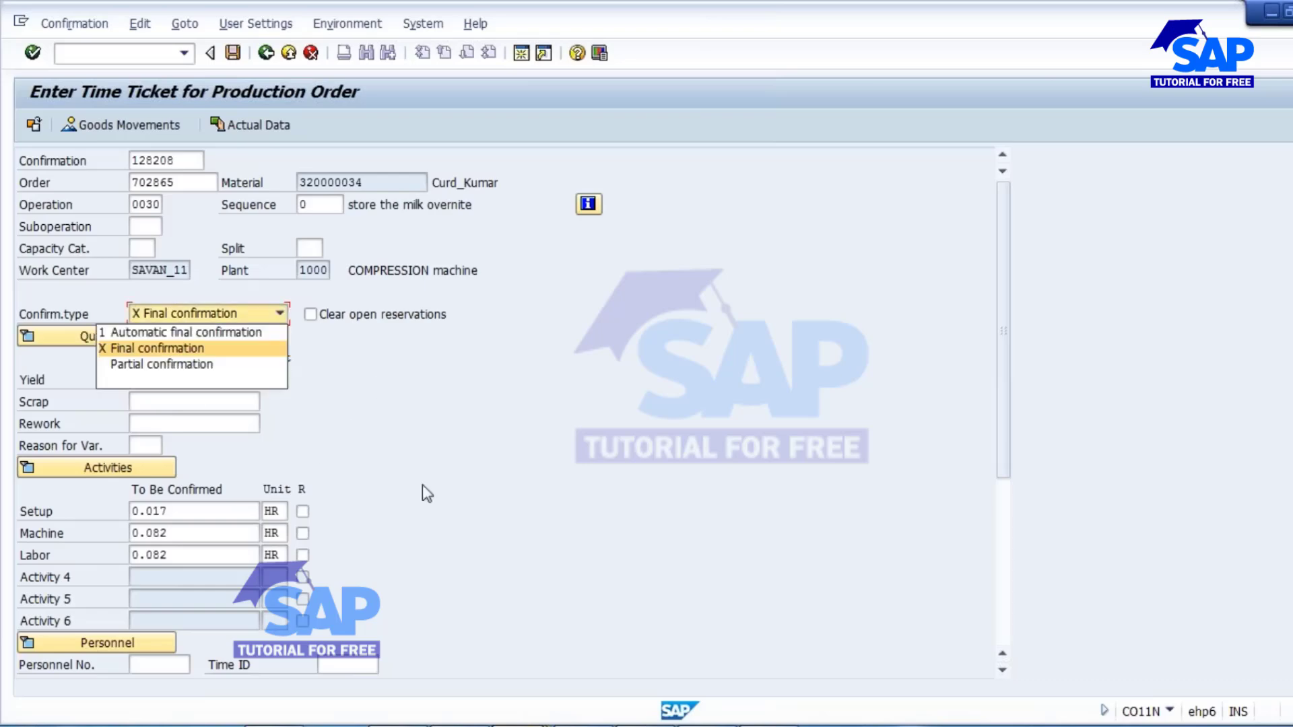
pyautogui.click(242, 348)
pyautogui.moveTo(1000, 367); pyautogui.dragTo(1002, 531)
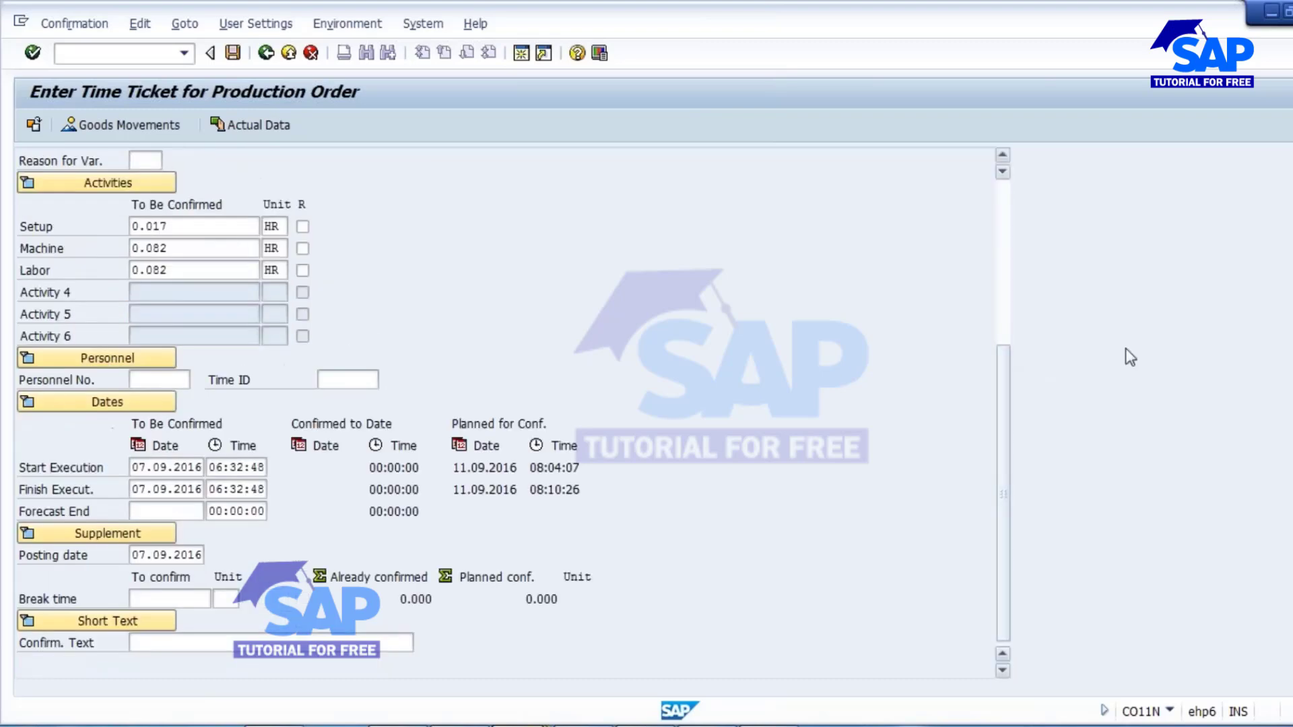
pyautogui.moveTo(1005, 389); pyautogui.dragTo(1010, 207)
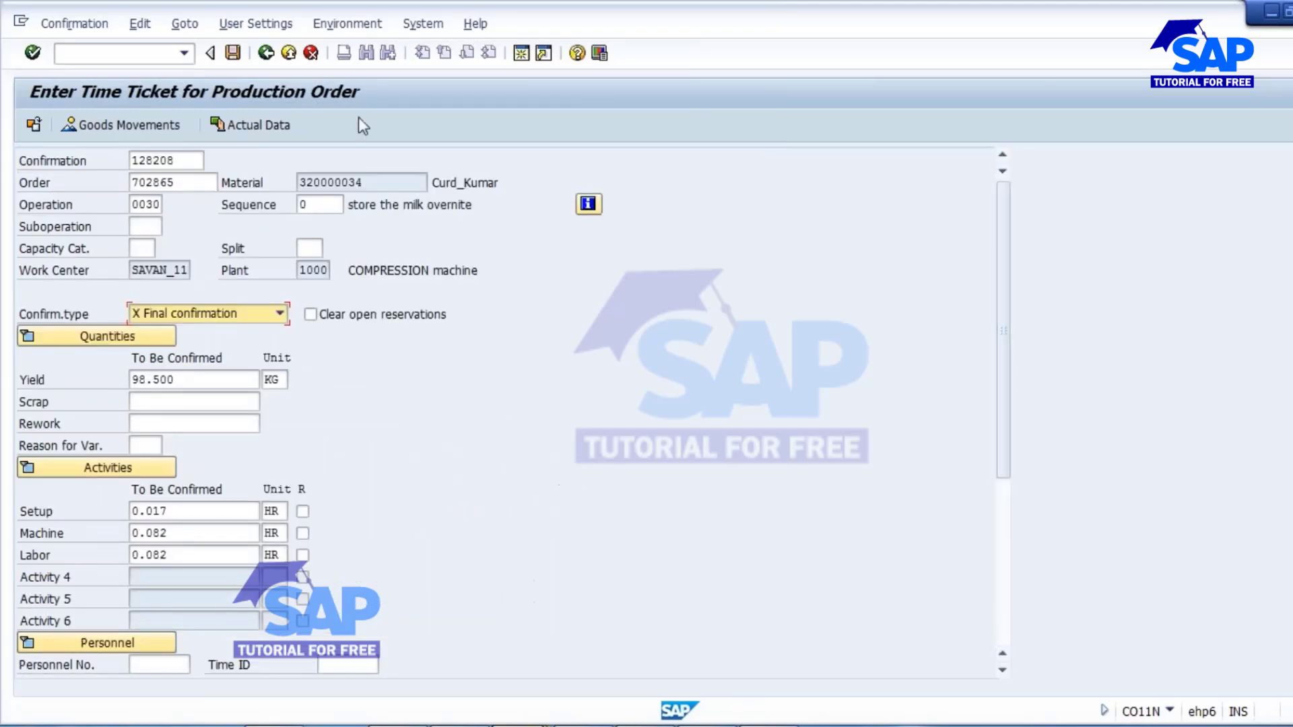
pyautogui.click(233, 56)
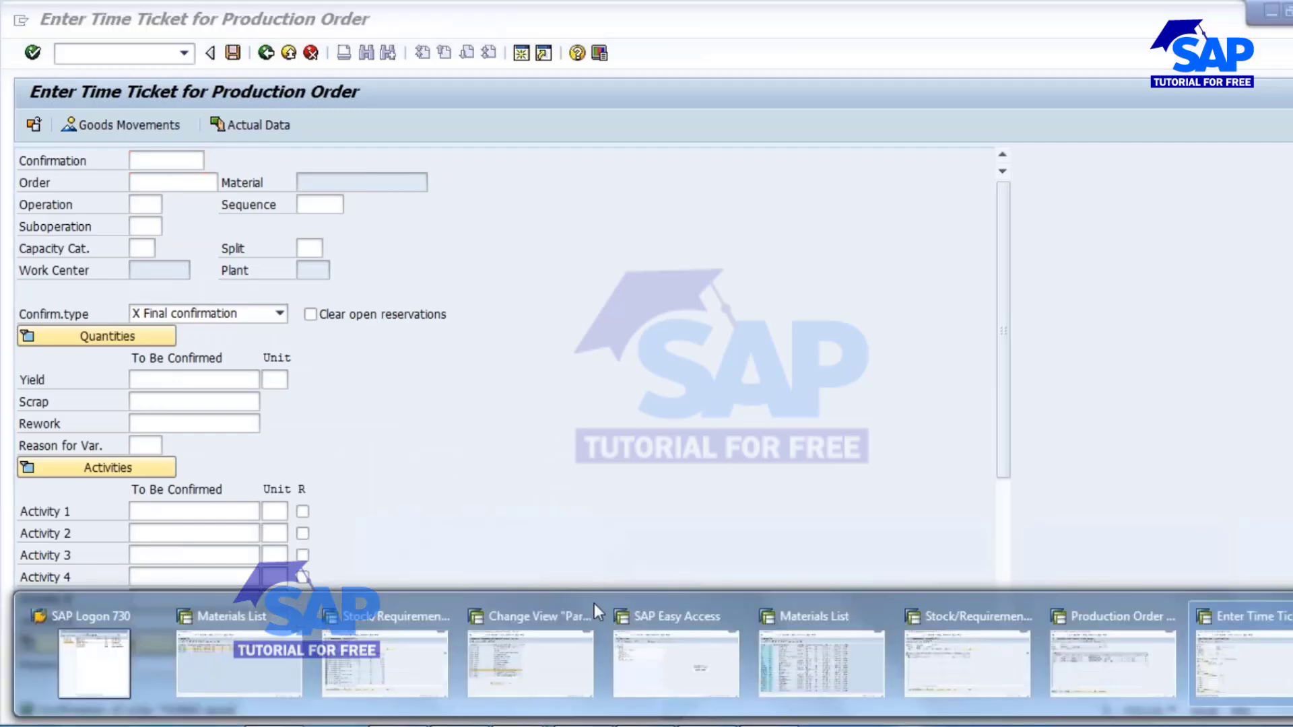
# Switch to the CO03 production order display, reload the order, and check the confirmation status in its header.
pyautogui.click(1086, 652)
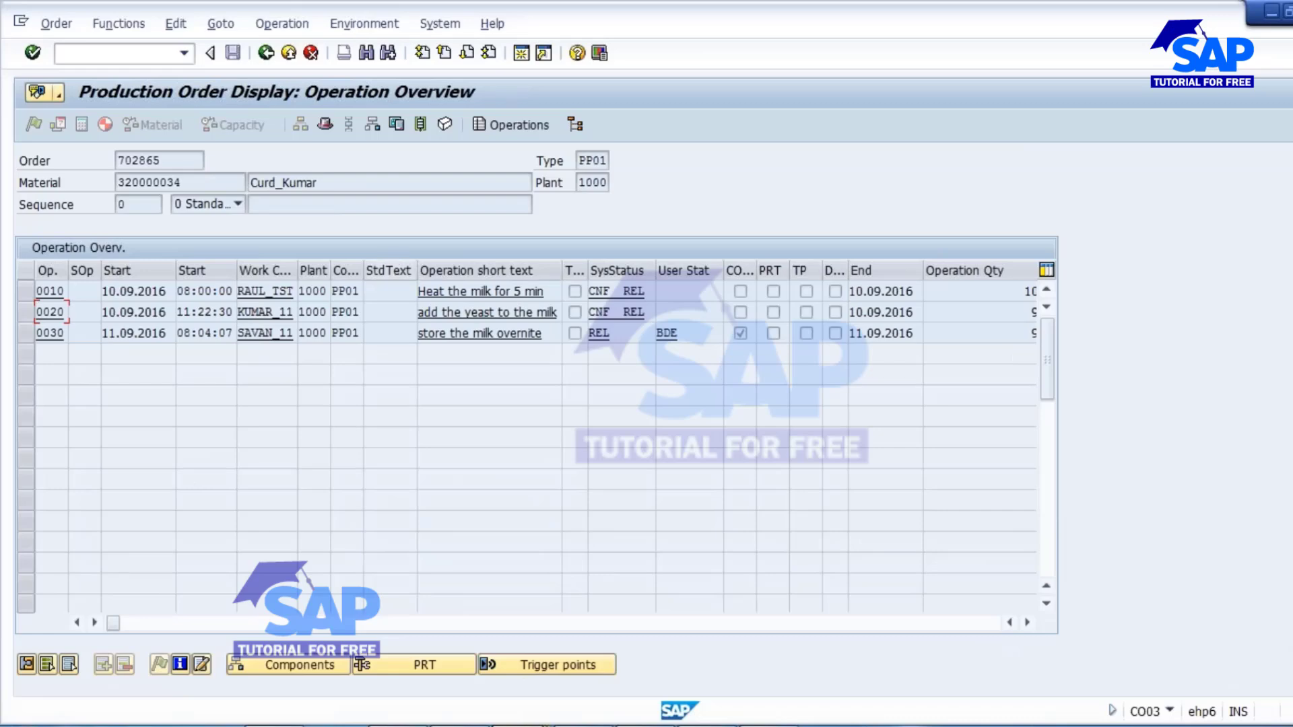
pyautogui.click(266, 54)
pyautogui.click(266, 54)
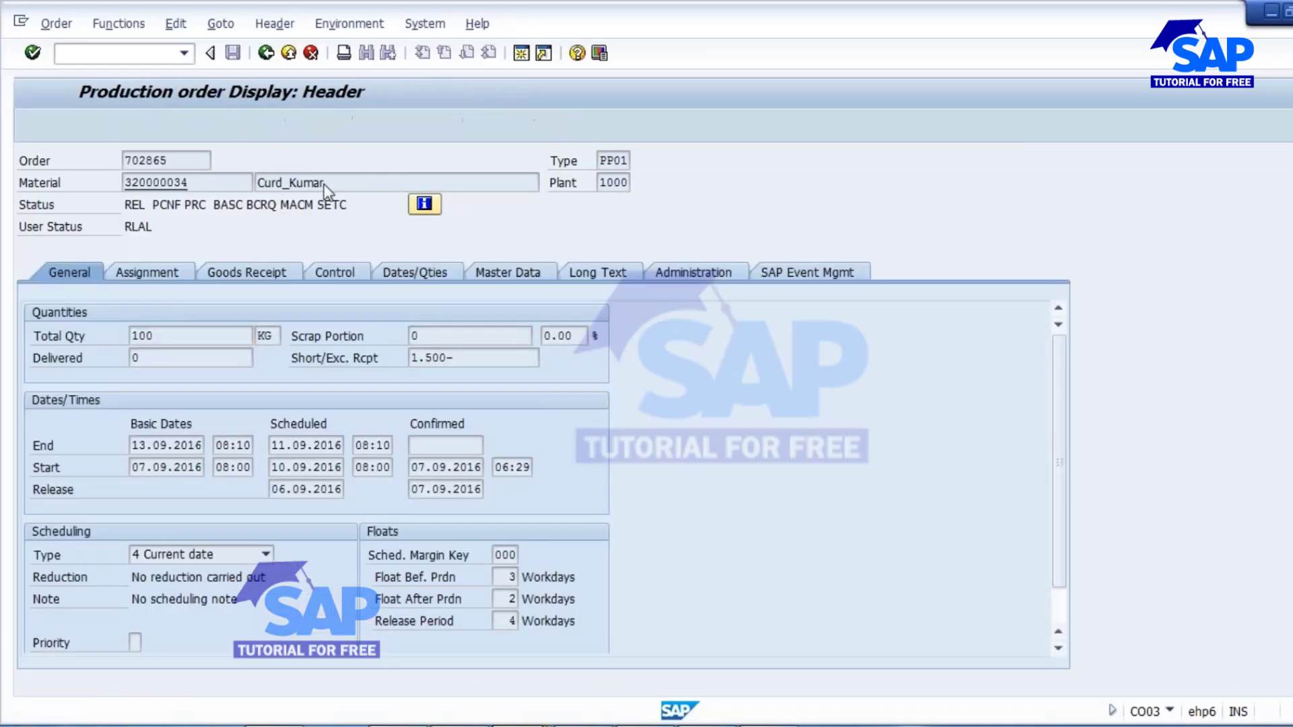
pyautogui.press('Return')
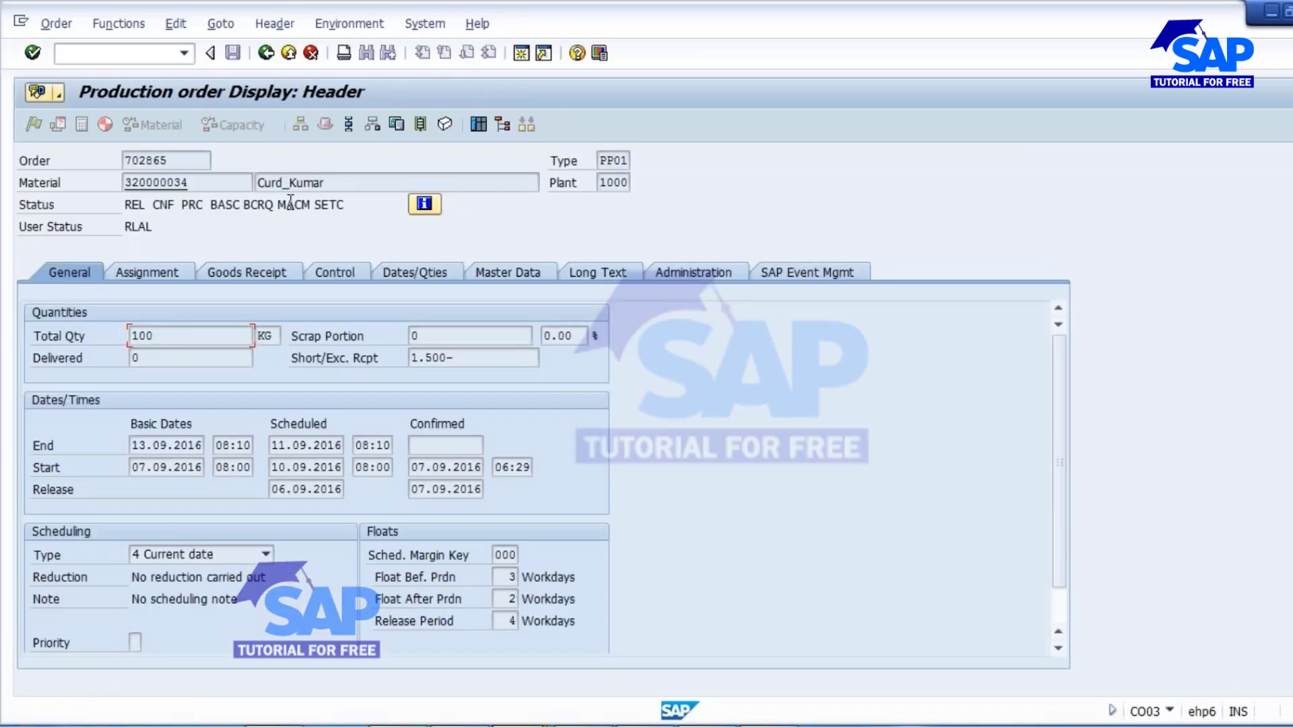
pyautogui.moveTo(155, 206); pyautogui.dragTo(174, 204)
# Check operation 0030's system status in the operation overview and compare it with the status in the order header.
pyautogui.click(348, 124)
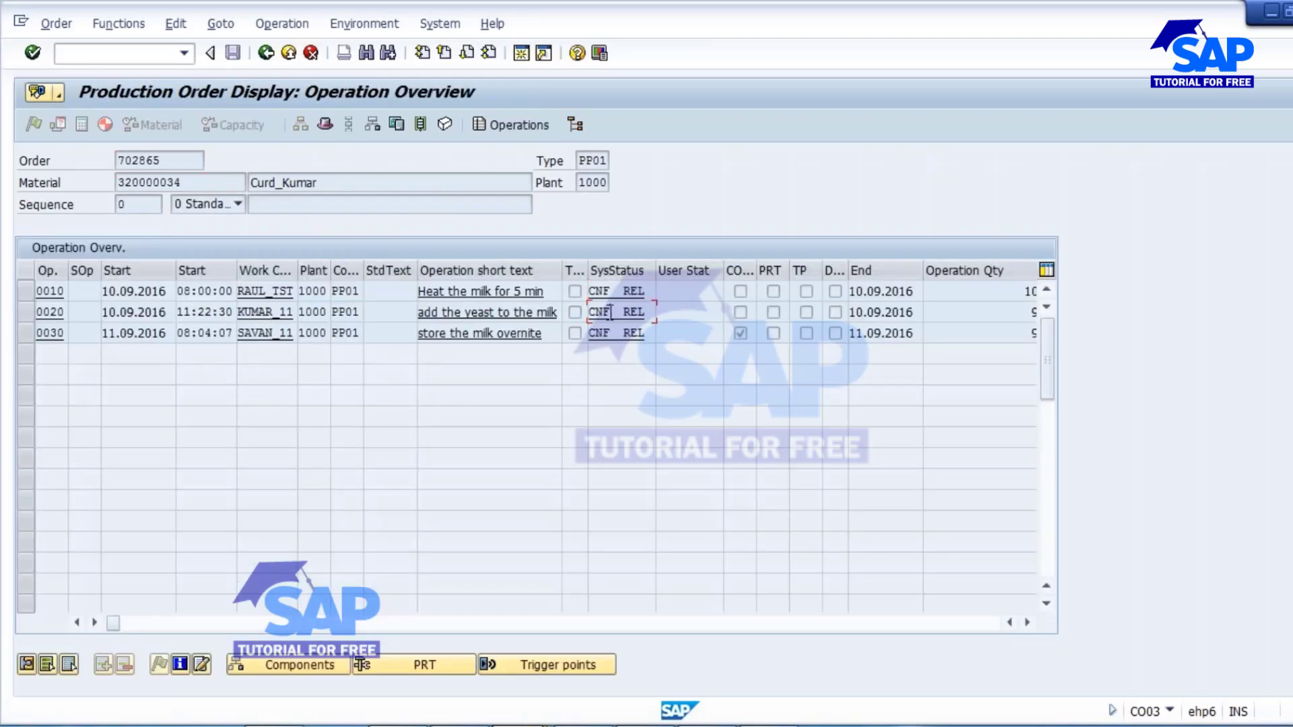
pyautogui.click(610, 334)
pyautogui.click(266, 52)
pyautogui.moveTo(152, 205); pyautogui.dragTo(182, 205)
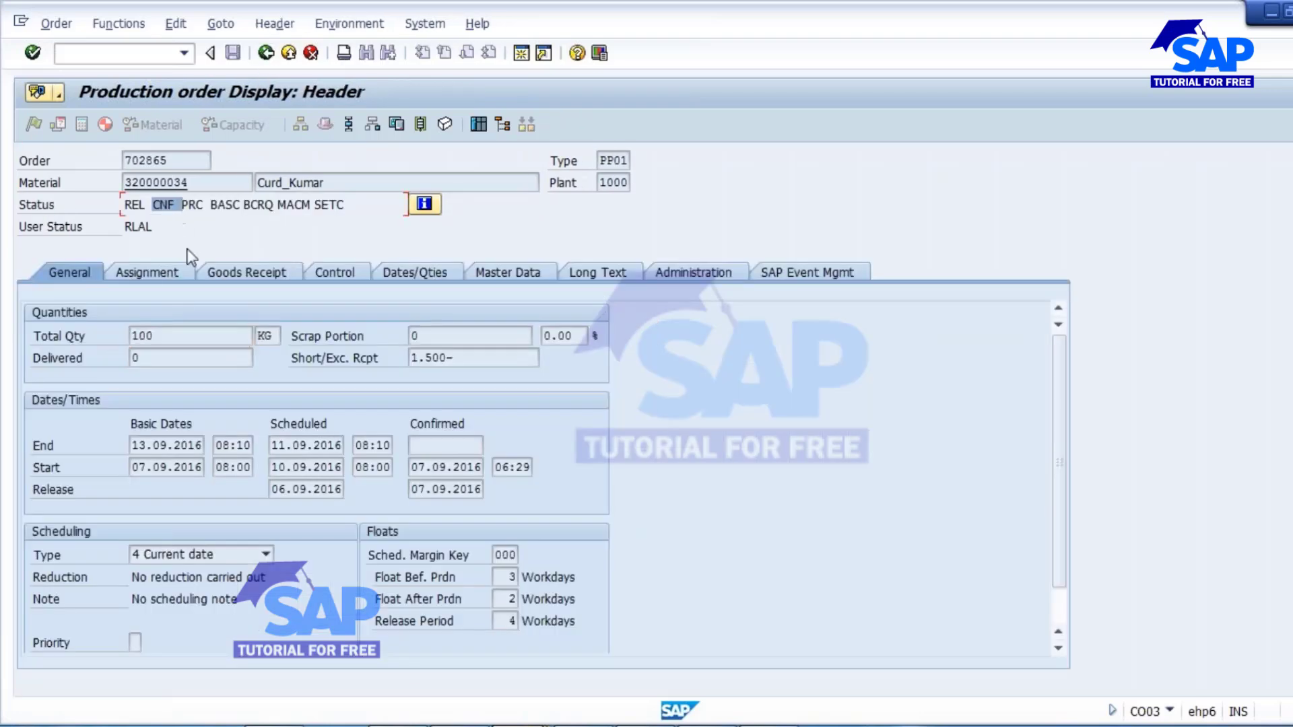
pyautogui.click(153, 203)
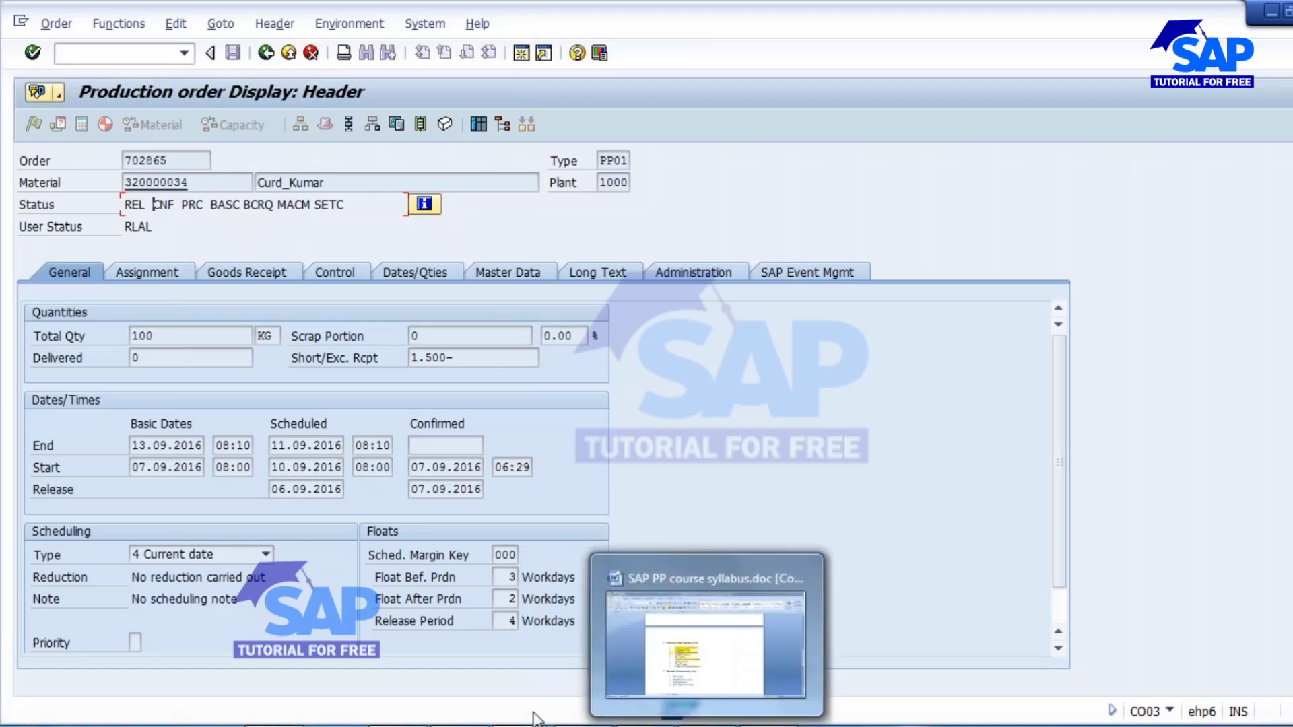
# Switch to the Notepad notes and delete the dash, the CNF explanation after "Oder header confirmation", and the blank line below it.
pyautogui.click(571, 725)
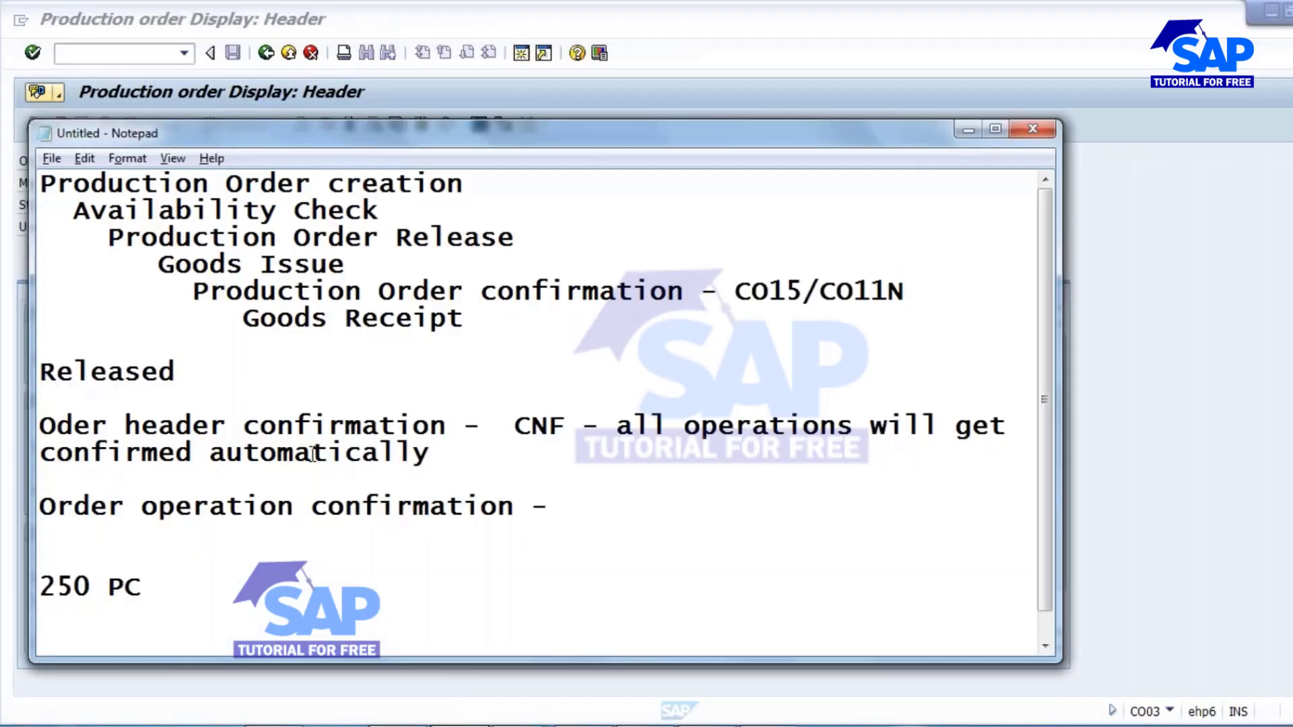
pyautogui.click(563, 507)
pyautogui.moveTo(513, 426); pyautogui.dragTo(604, 466)
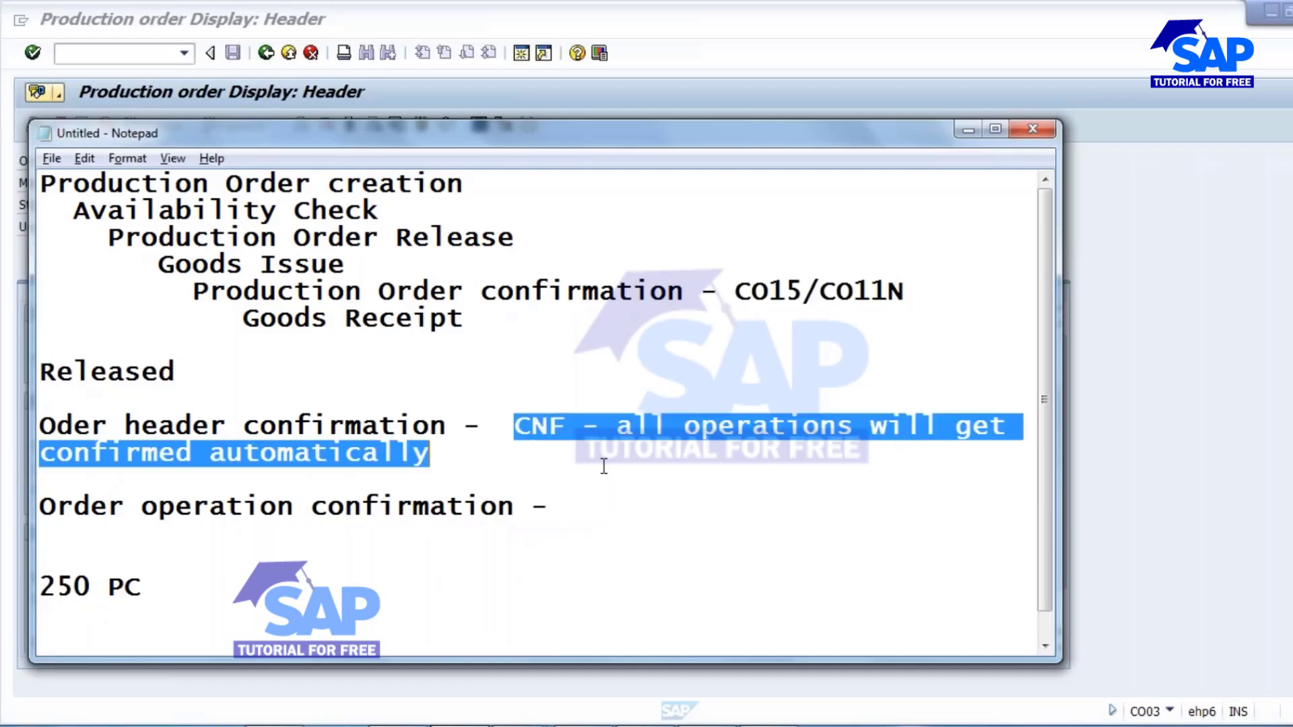
pyautogui.press('Delete')
pyautogui.press('BackSpace')
pyautogui.press('BackSpace')
pyautogui.press('BackSpace')
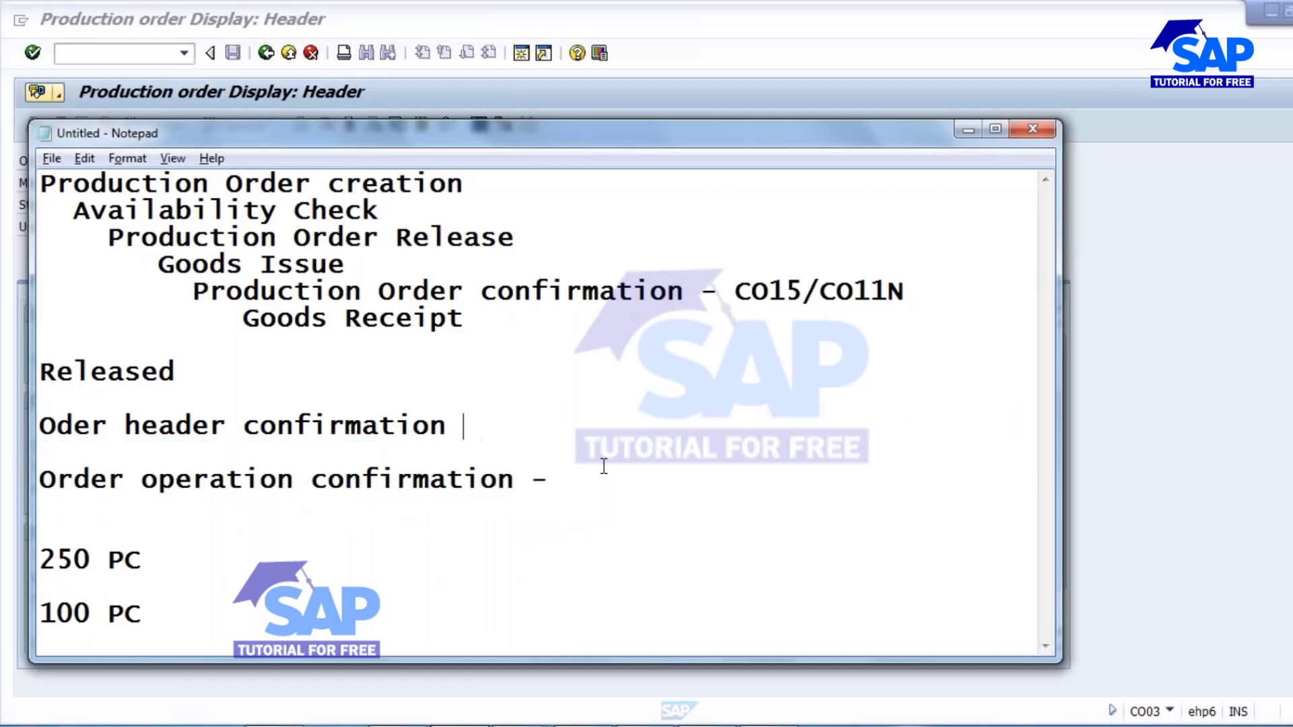
pyautogui.press('Delete')
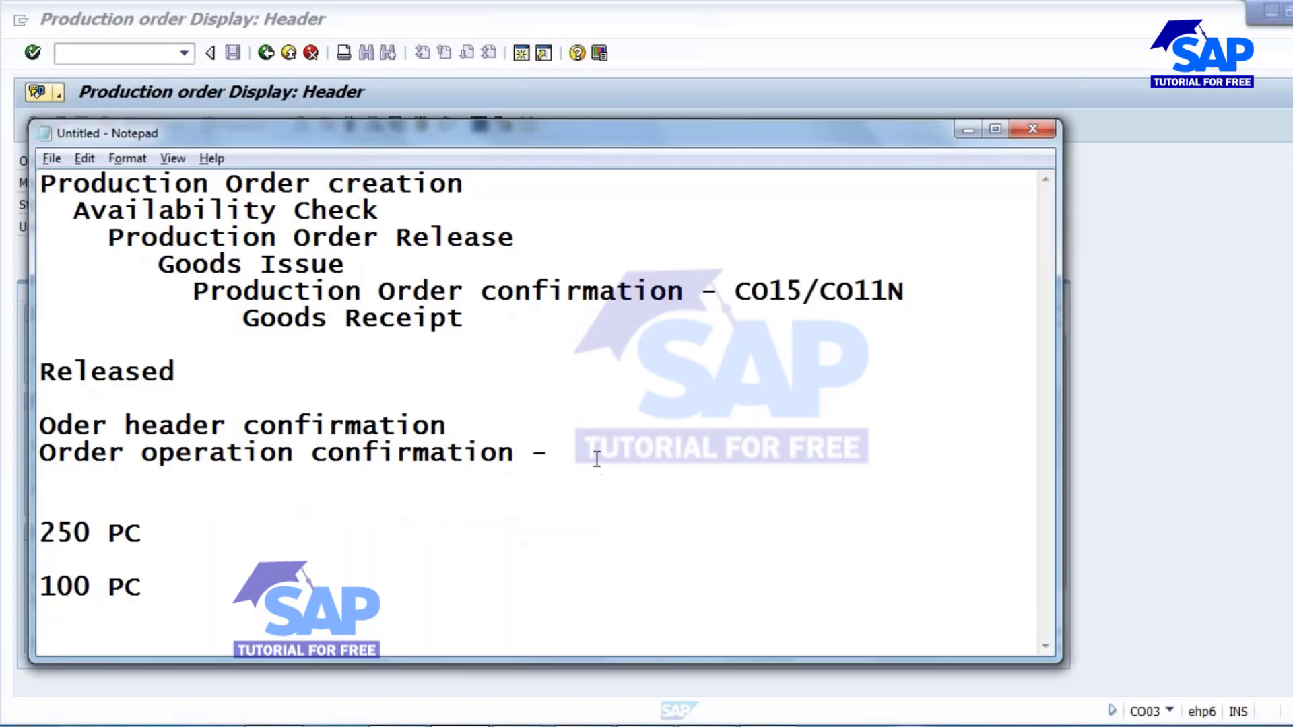